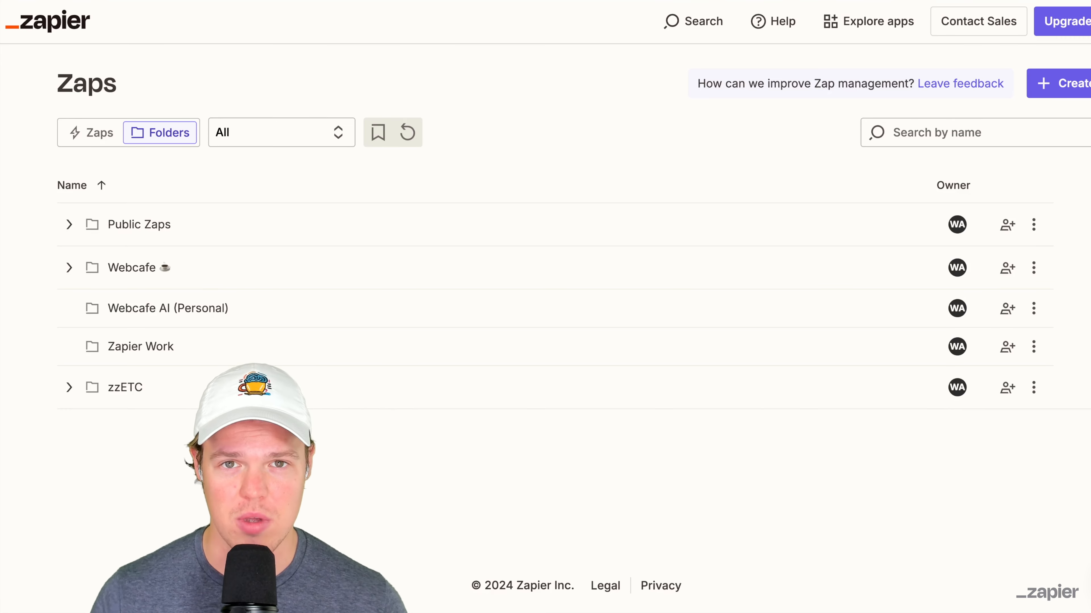
- Create a new blank Zap from the Zaps overview
click(1048, 85)
click(1001, 121)
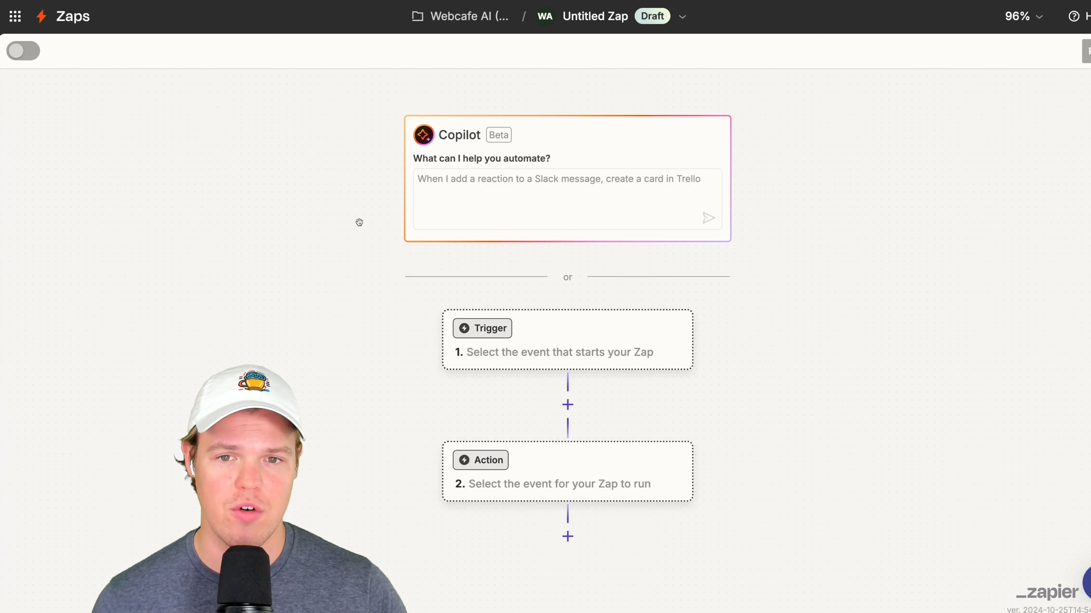
scroll(358, 219, down, 4)
scroll(326, 211, up, 5)
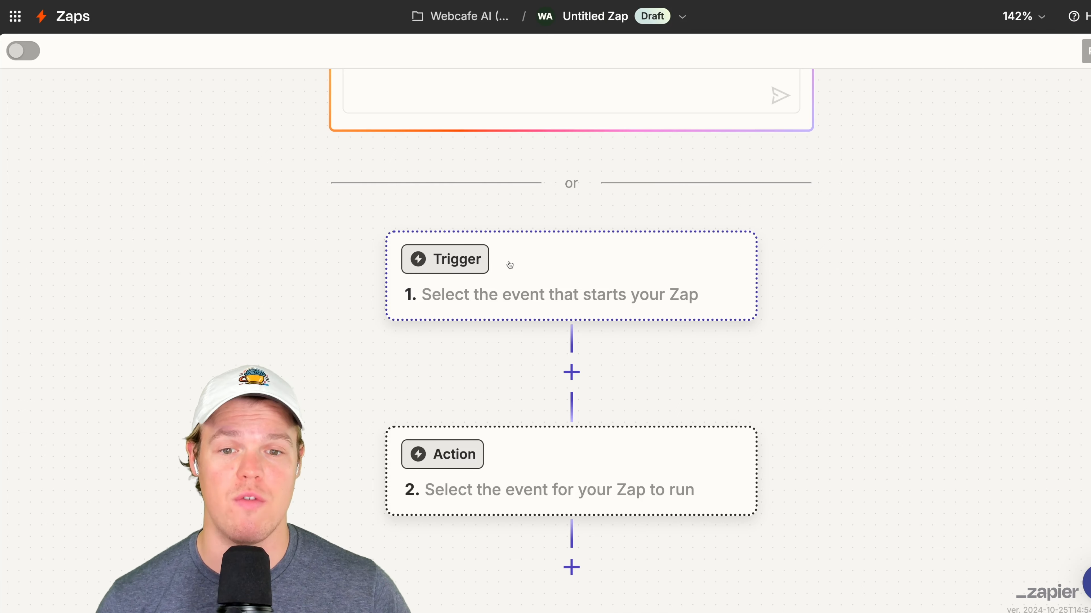
- Set the Zap's trigger to the Google Forms New Form Response event for the E-Book Generator form
click(508, 263)
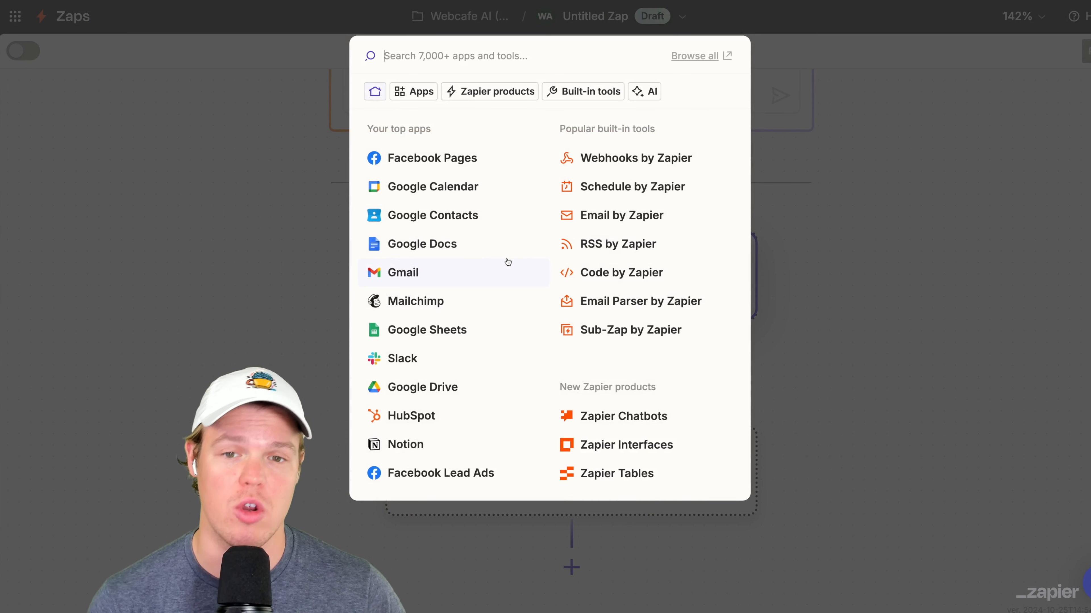
text(goog)
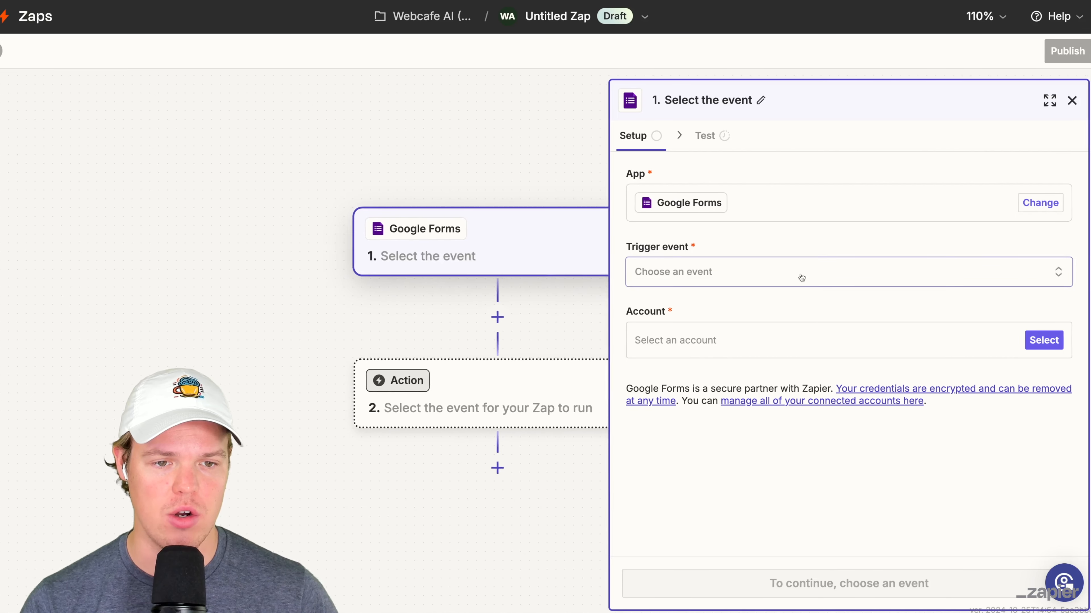
click(801, 277)
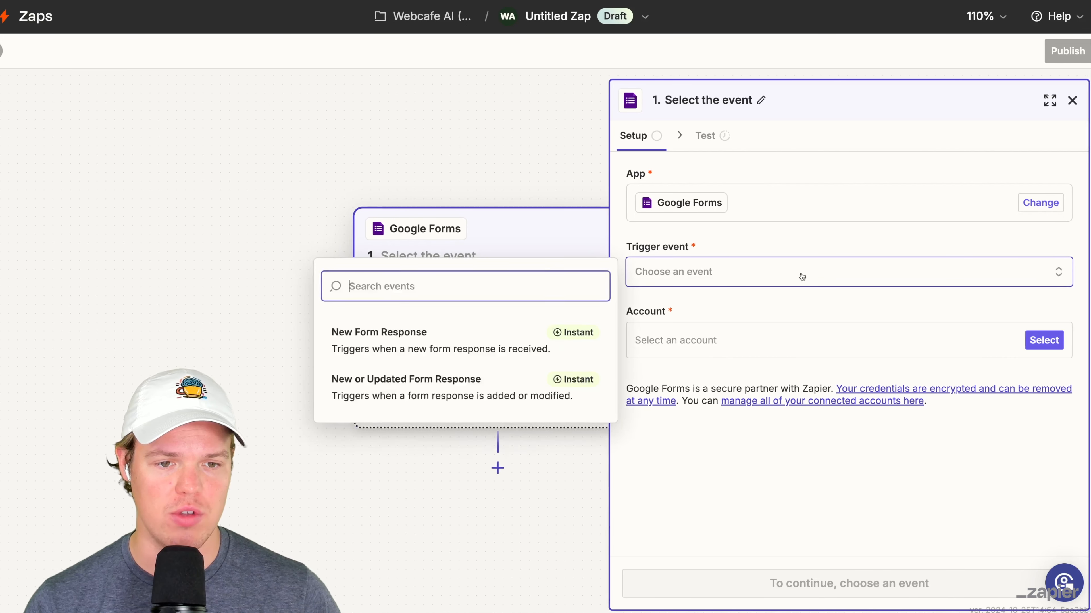
click(495, 391)
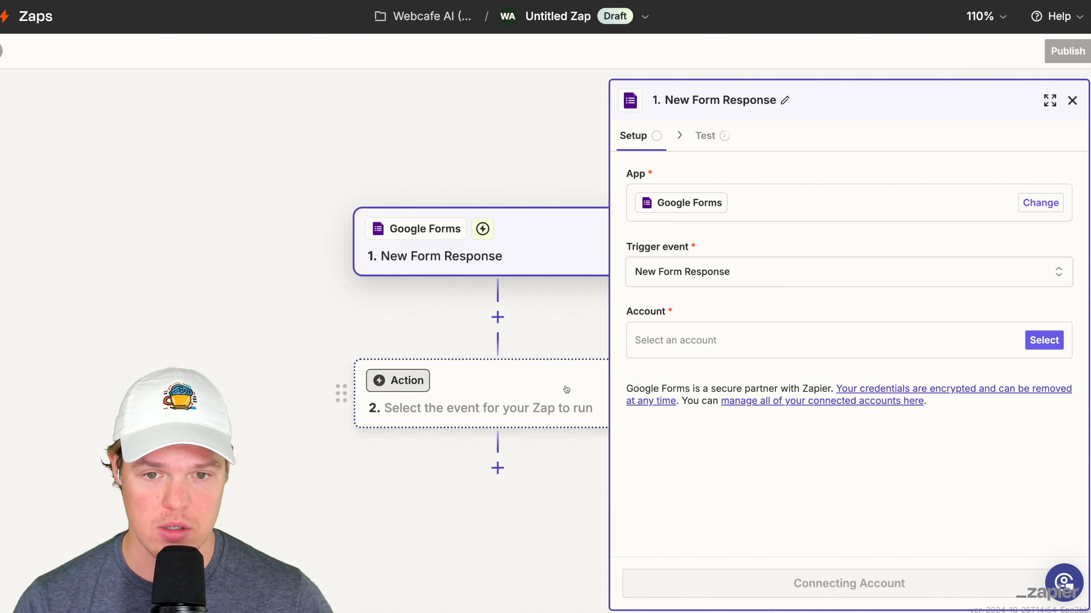
click(545, 387)
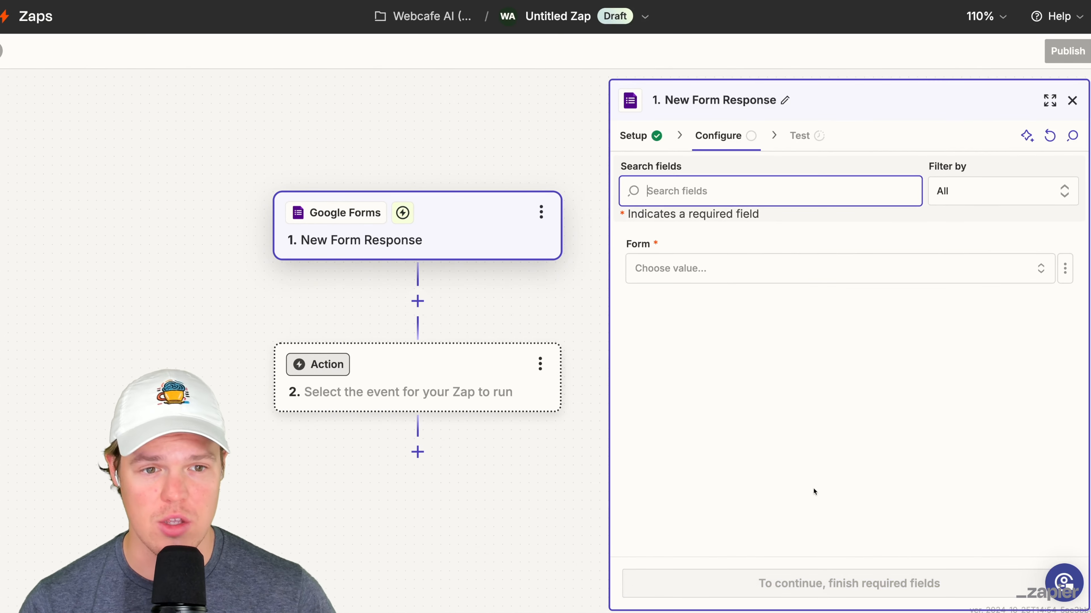
click(744, 268)
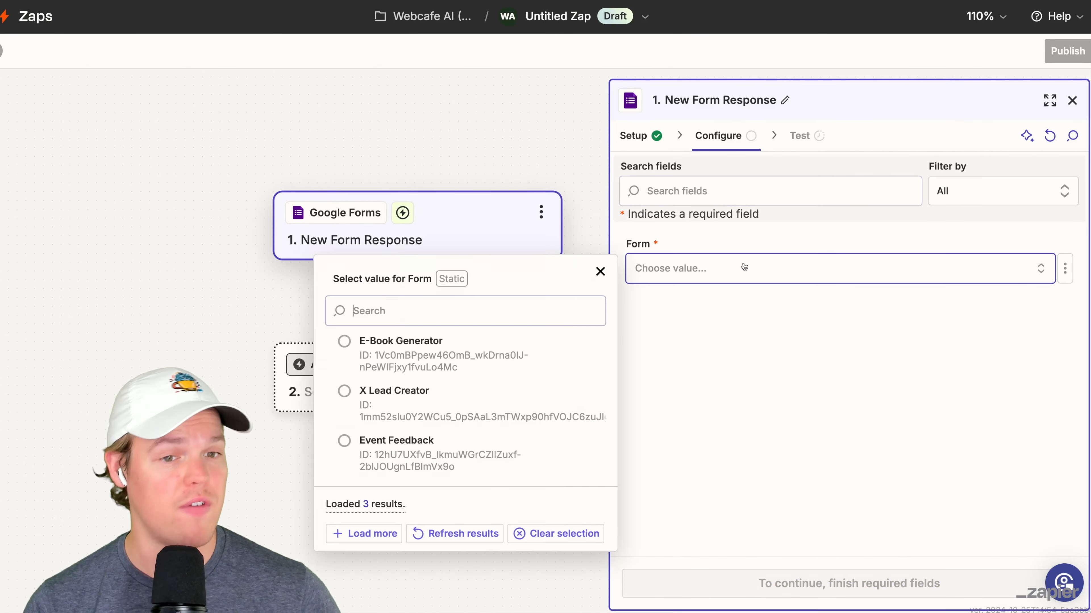
click(524, 357)
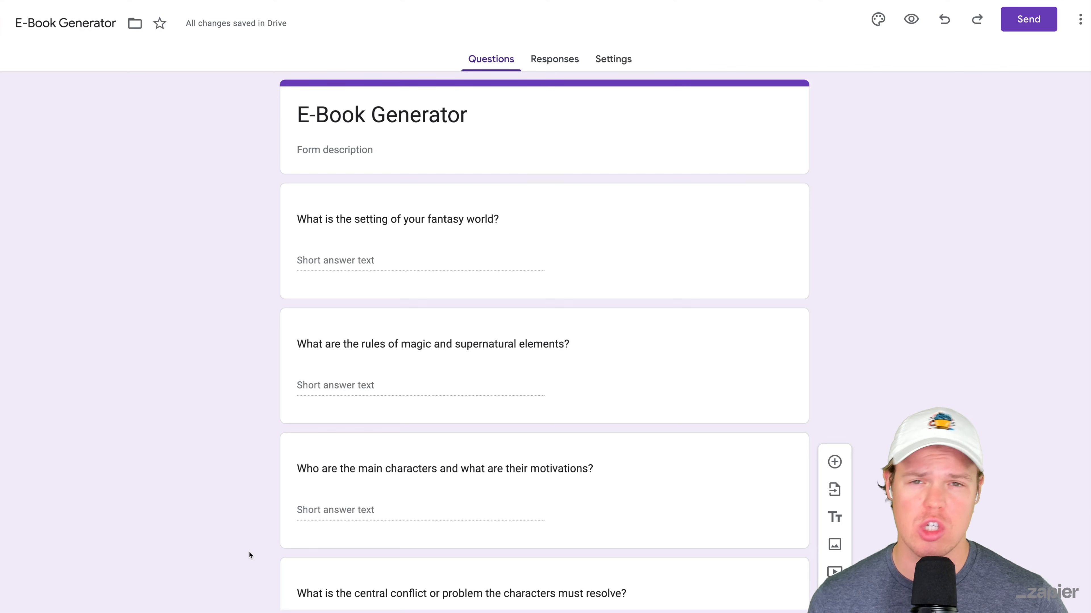
- Switch to Google Forms and review all the fantasy book questions in the E-Book Generator form
scroll(204, 329, down, 1)
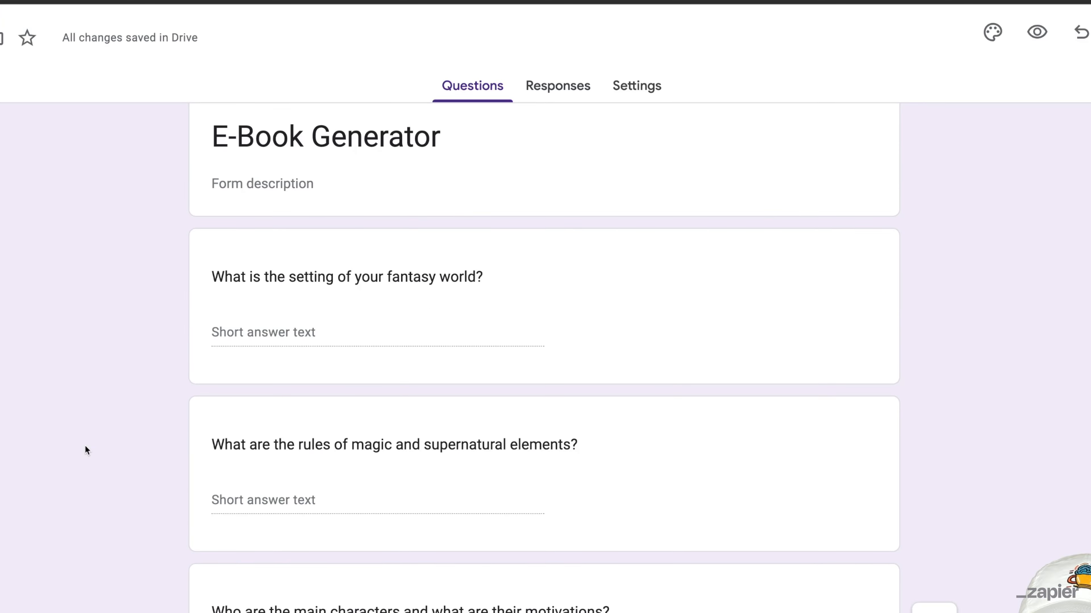
scroll(85, 445, down, 3)
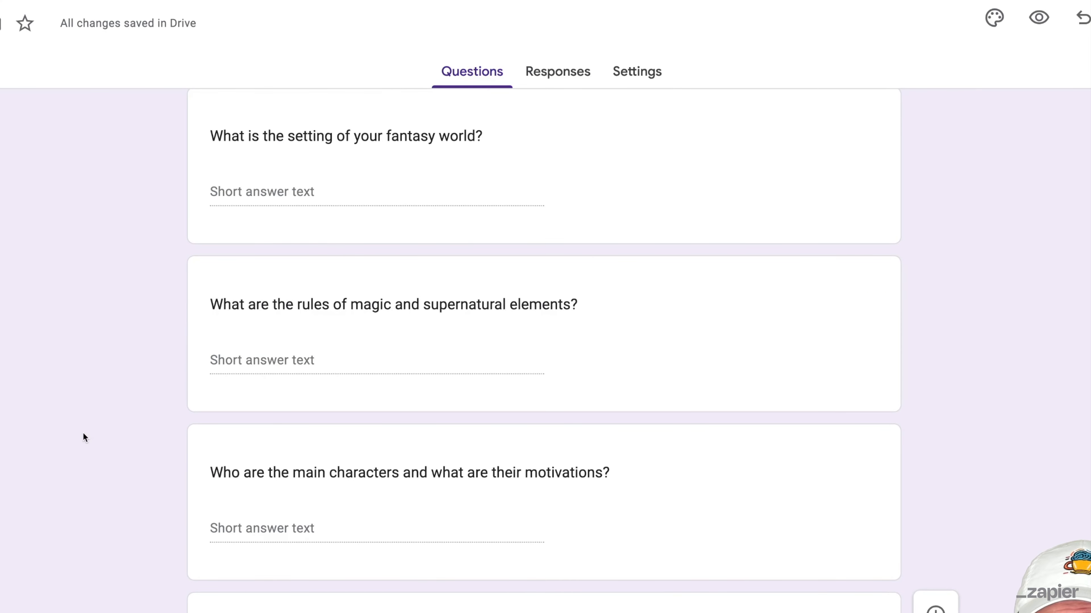
scroll(263, 374, down, 4)
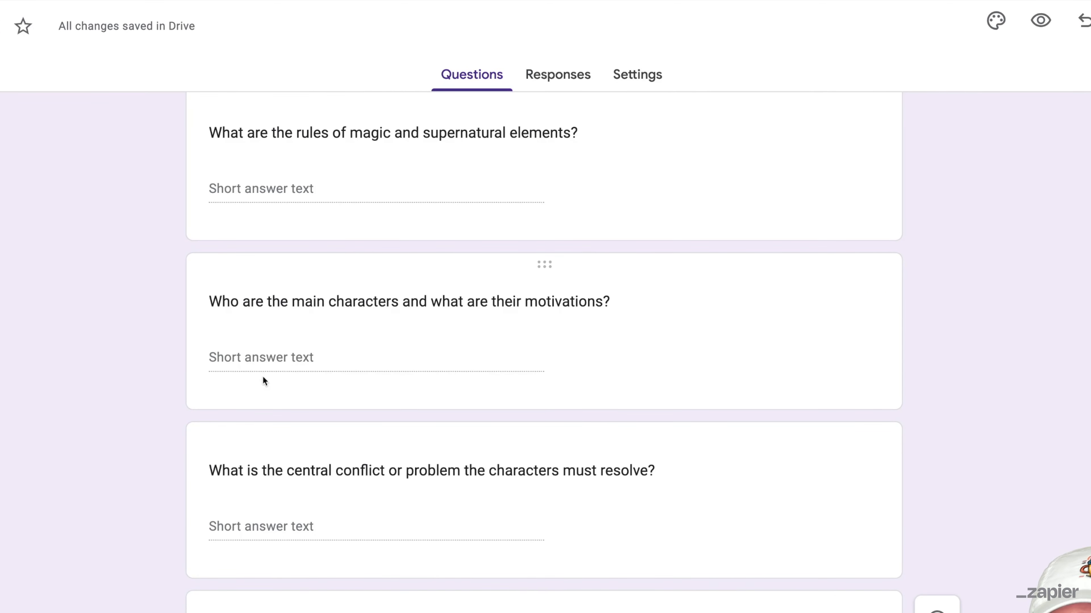
scroll(200, 373, down, 4)
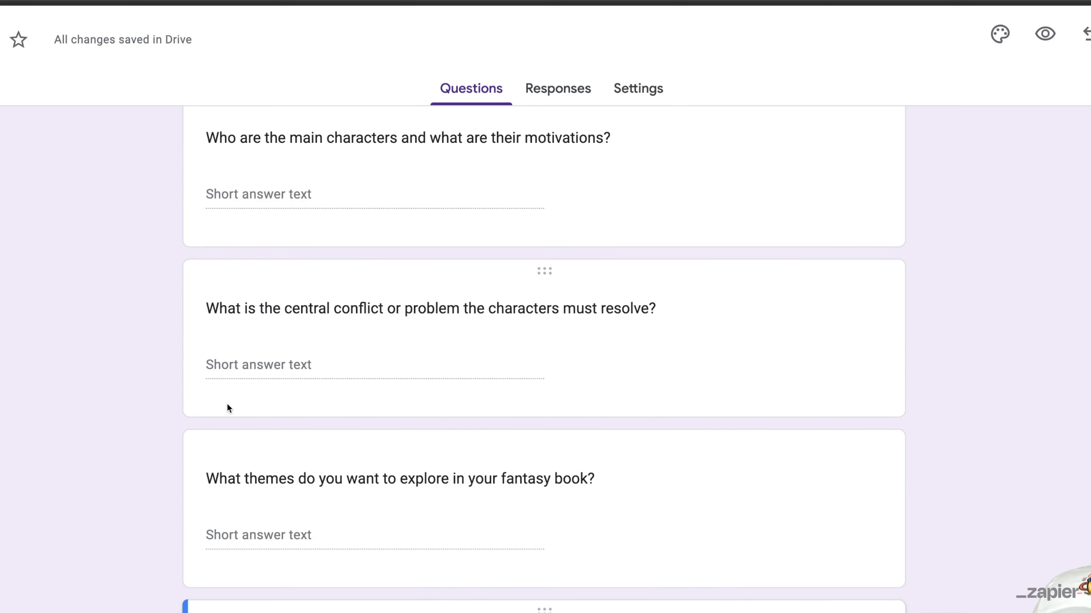
scroll(232, 397, down, 4)
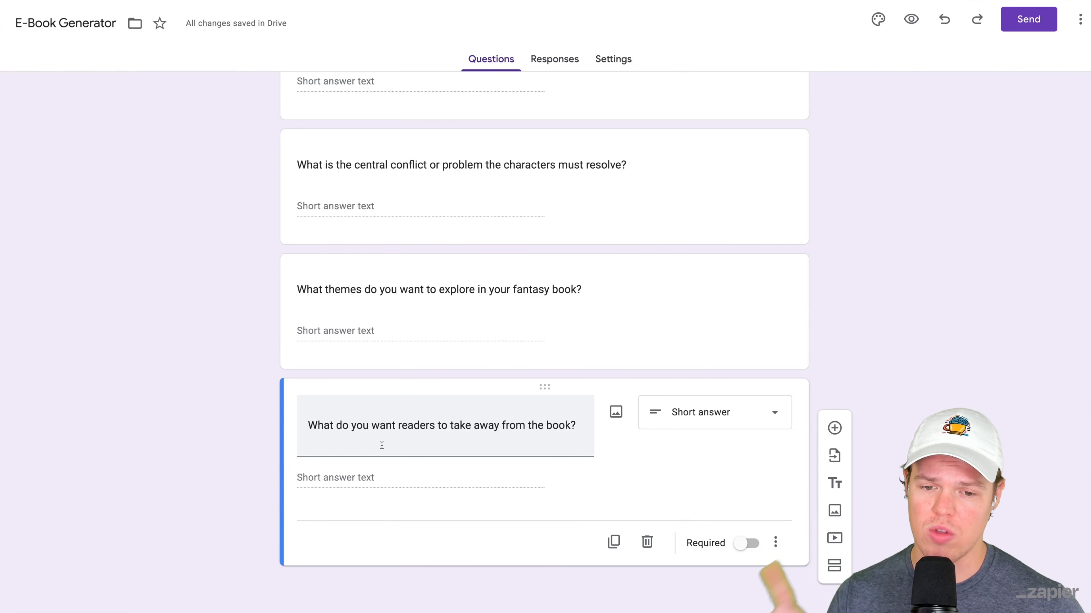
scroll(240, 445, up, 1)
scroll(241, 446, up, 7)
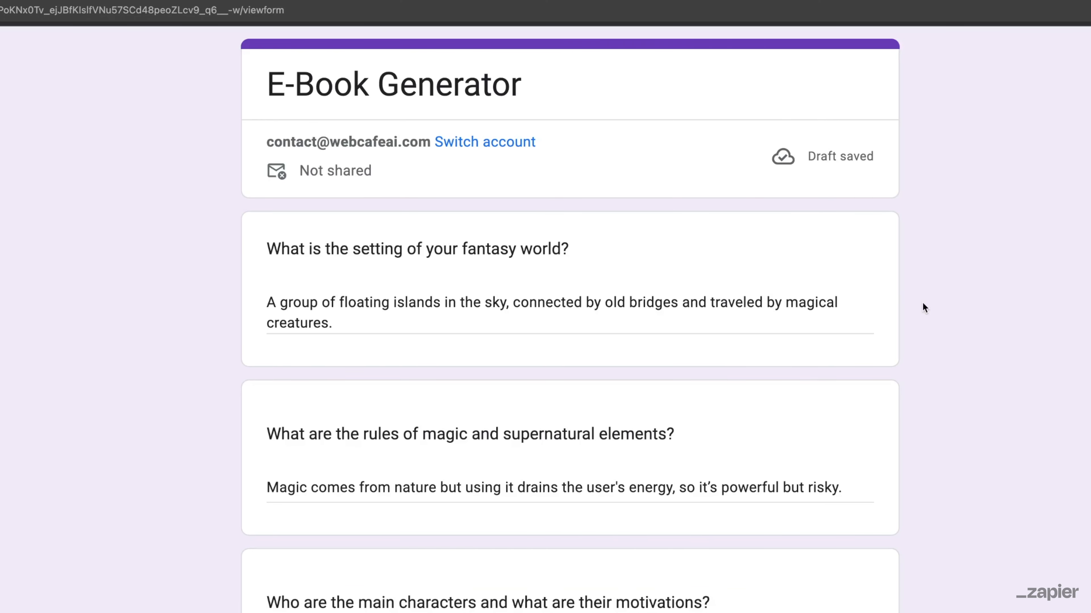
- Review the sample answers about the floating-islands fantasy world in the live E-Book Generator form and submit the response
scroll(922, 302, down, 5)
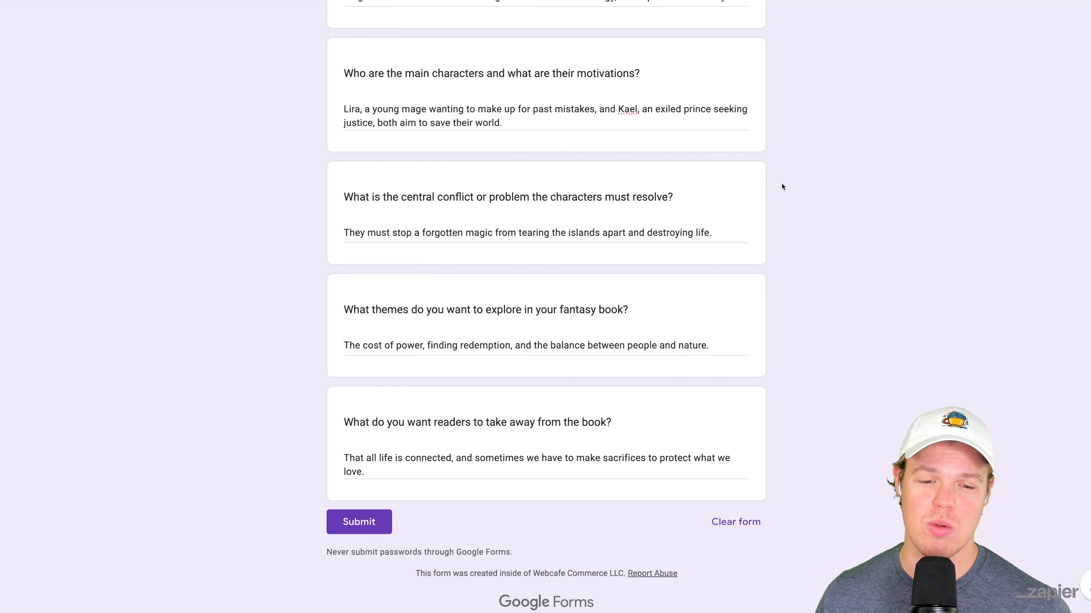
scroll(782, 187, up, 7)
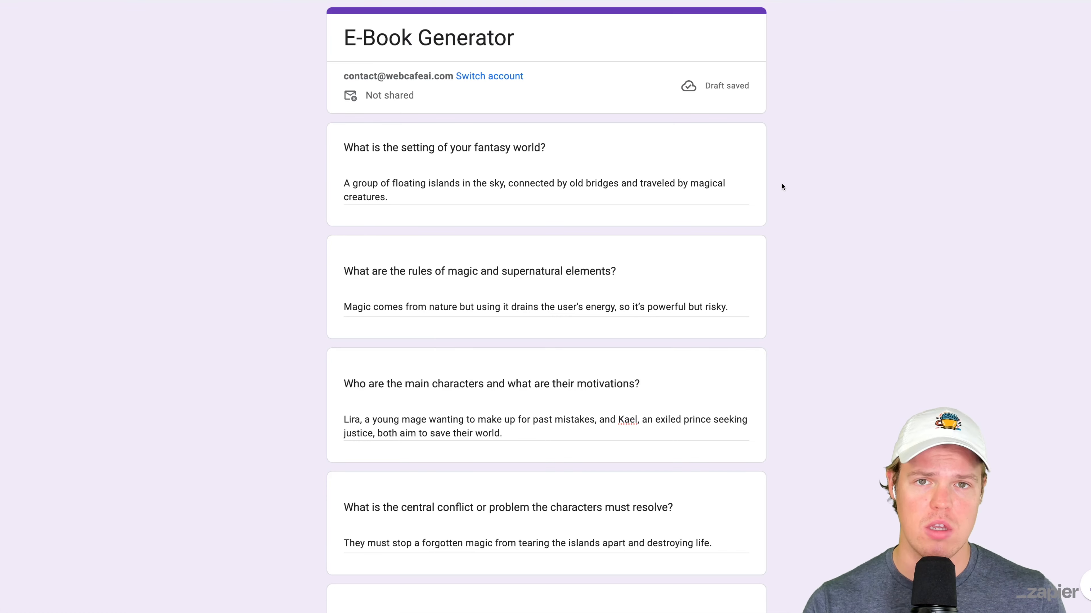
scroll(782, 187, down, 7)
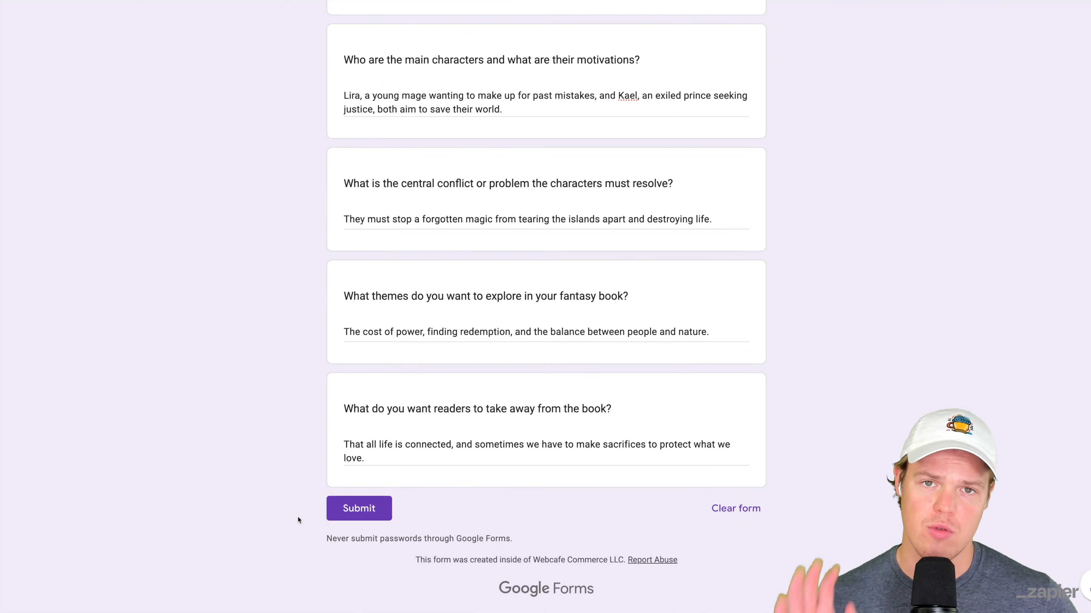
click(359, 513)
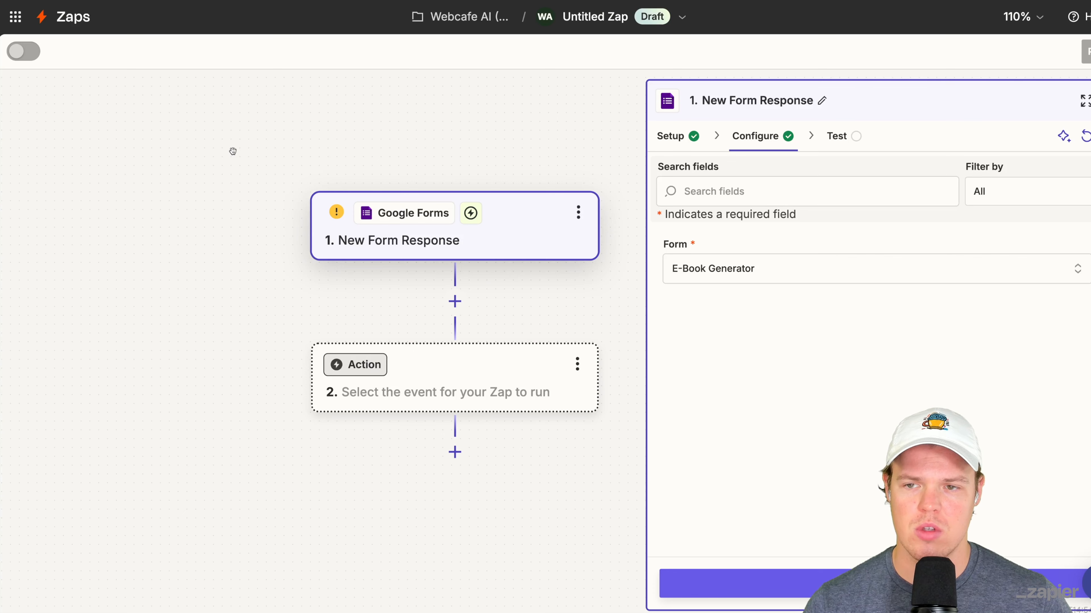
- Switch back to Zapier and rename the untitled Zap as "Auto-Ebook Creator"
click(599, 17)
click(601, 65)
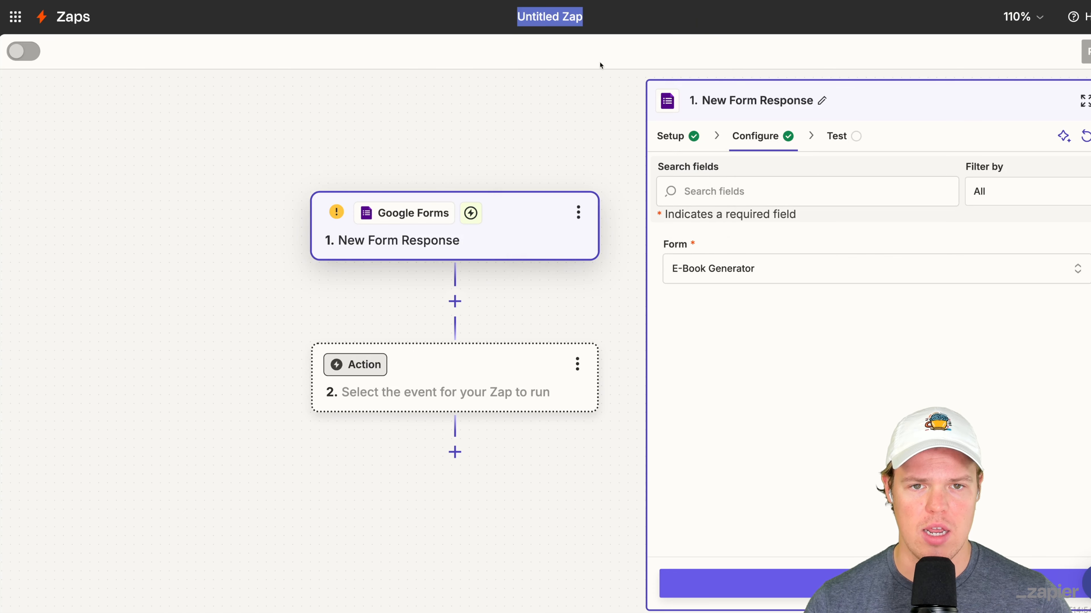
text(Auto-Ebook)
key(Return)
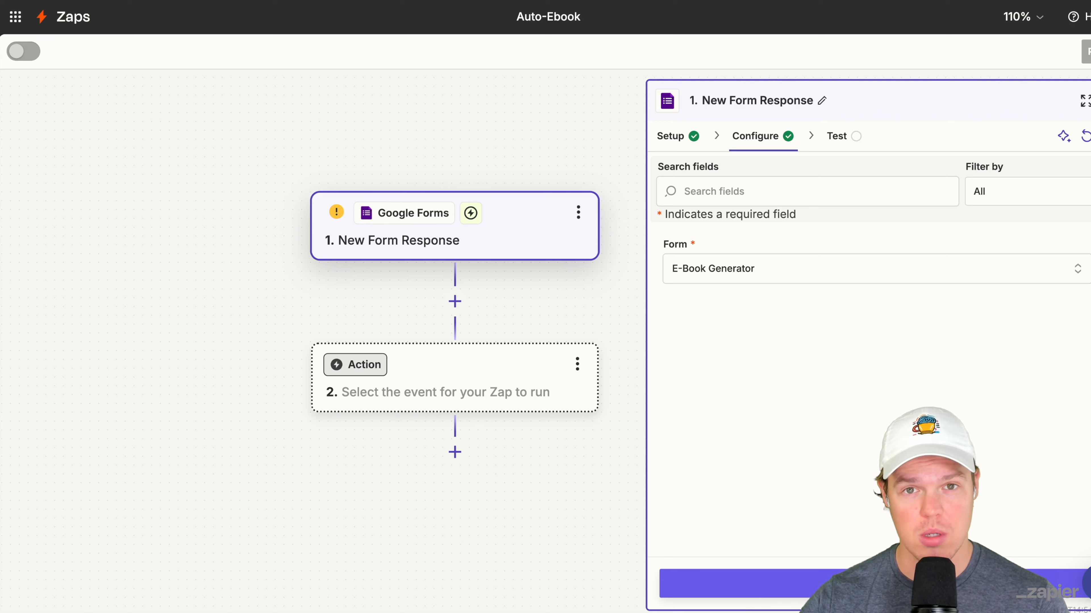
text(Creatin)
key(BackSpace)
key(BackSpace)
text(or)
key(Return)
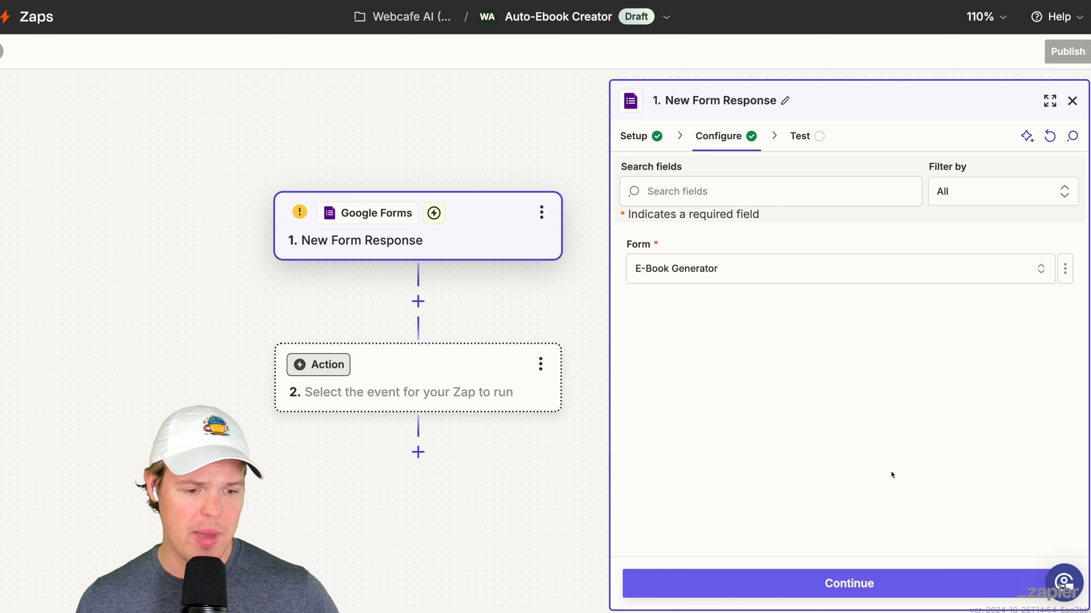
- Accept the trigger configuration and test the New Form Response trigger
click(845, 583)
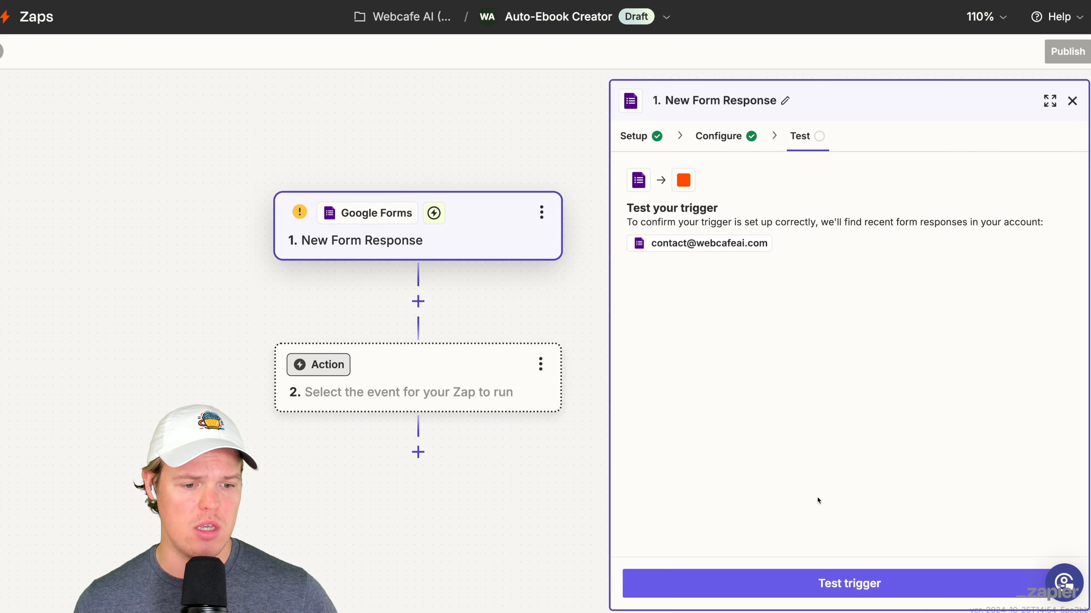
click(841, 584)
mouse_move(692, 312)
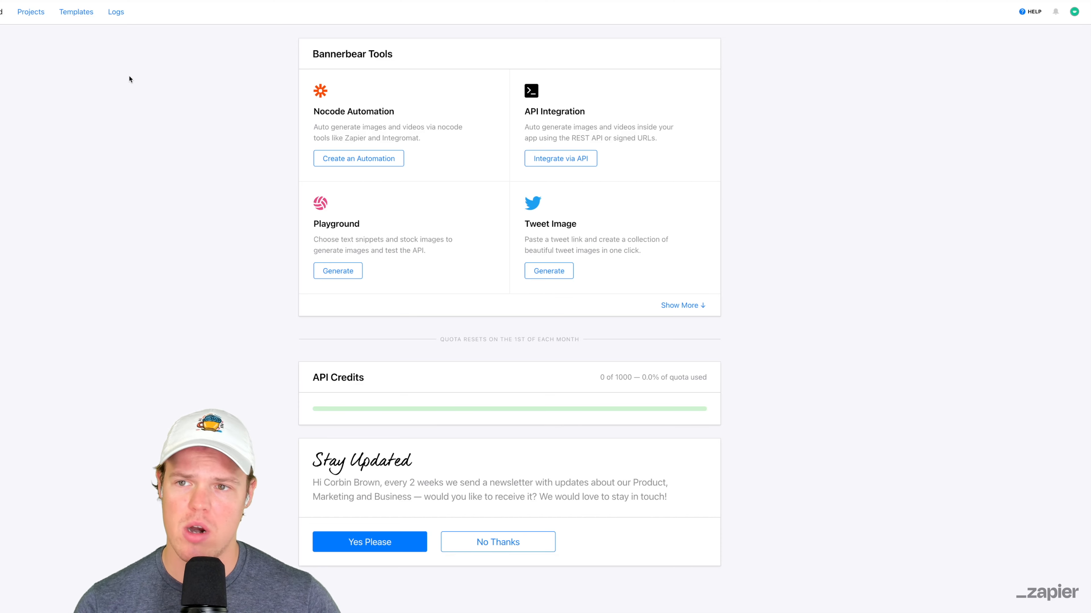
- Switch to Bannerbear and create a new project named "E-book template"
click(32, 12)
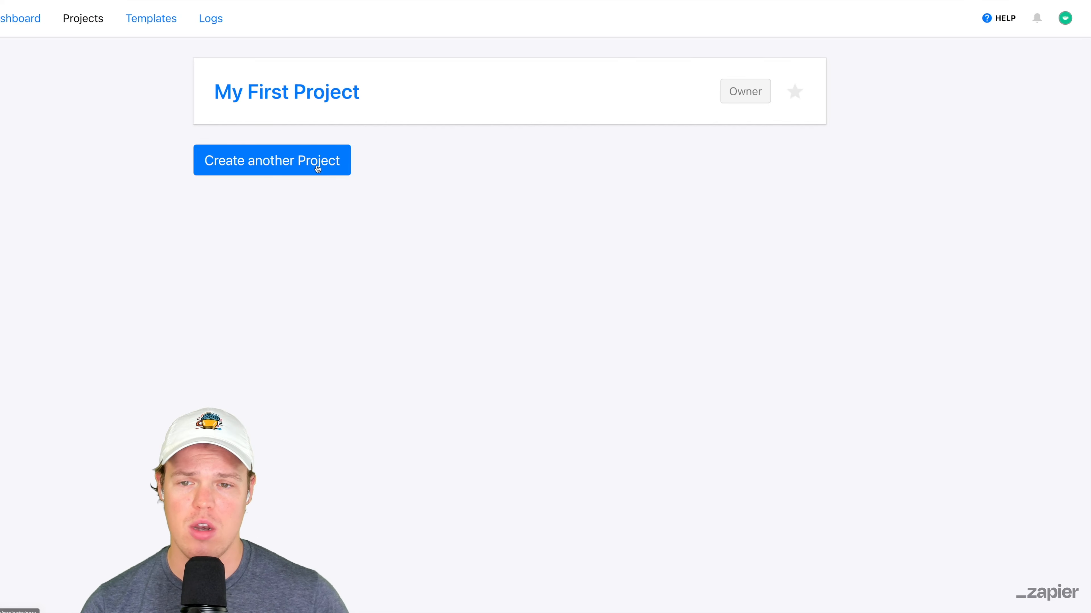
click(317, 165)
text(E-)
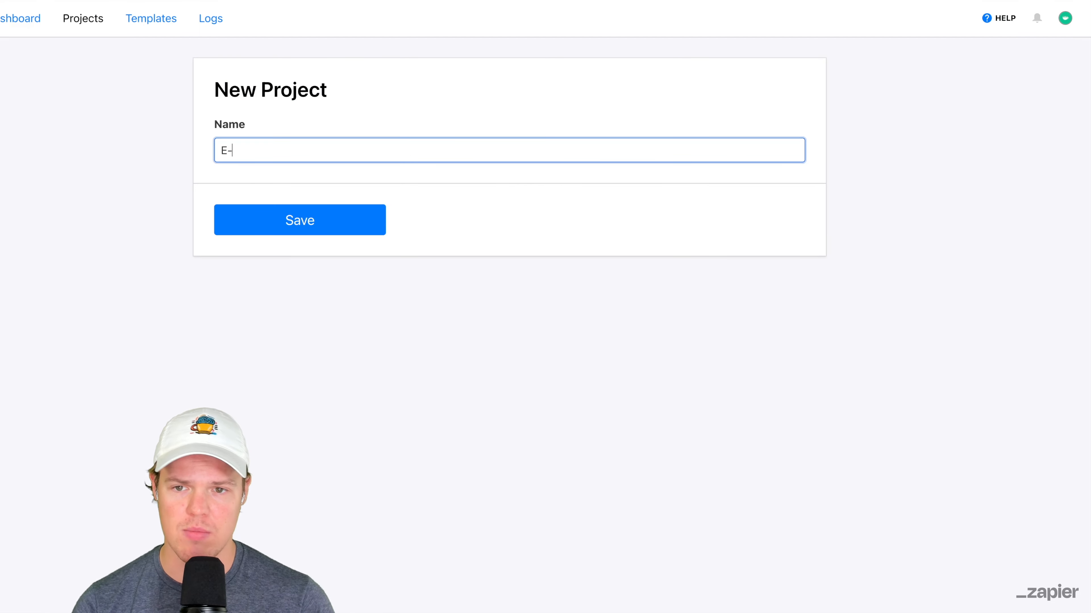
text(book)
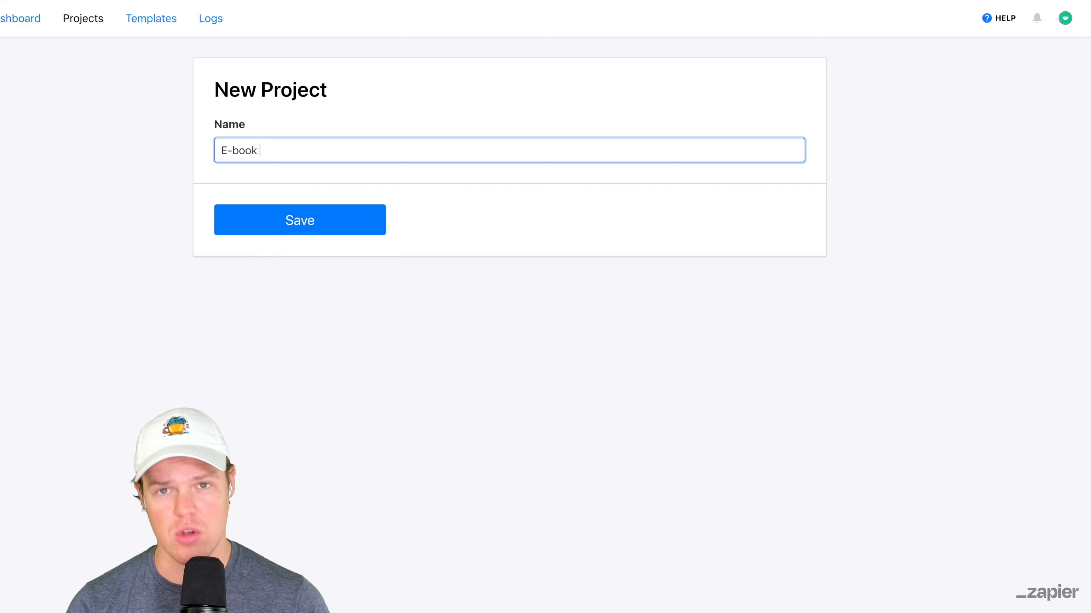
text( template)
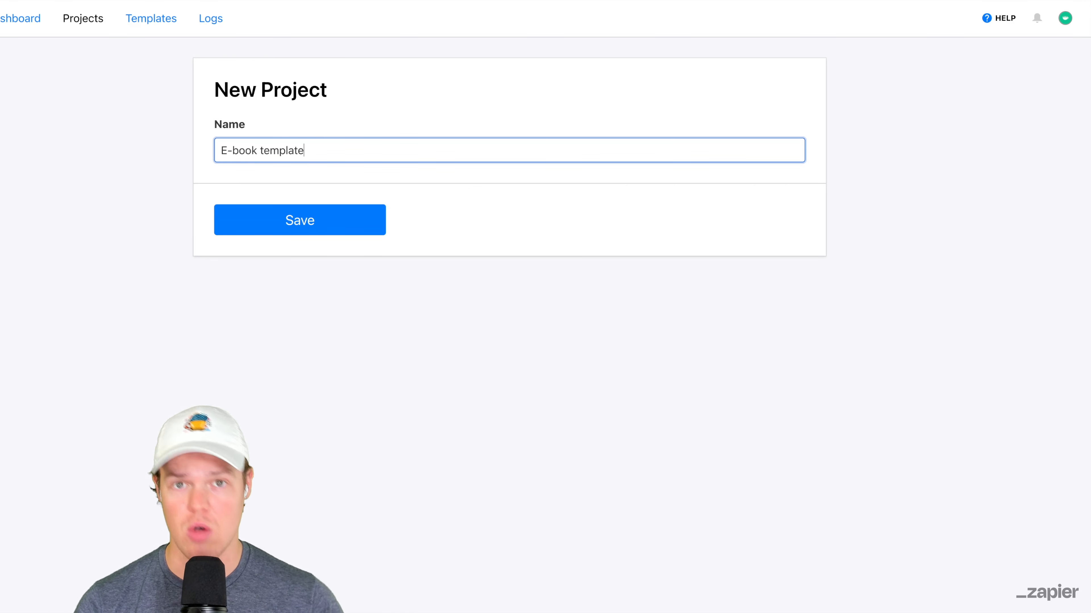
click(360, 232)
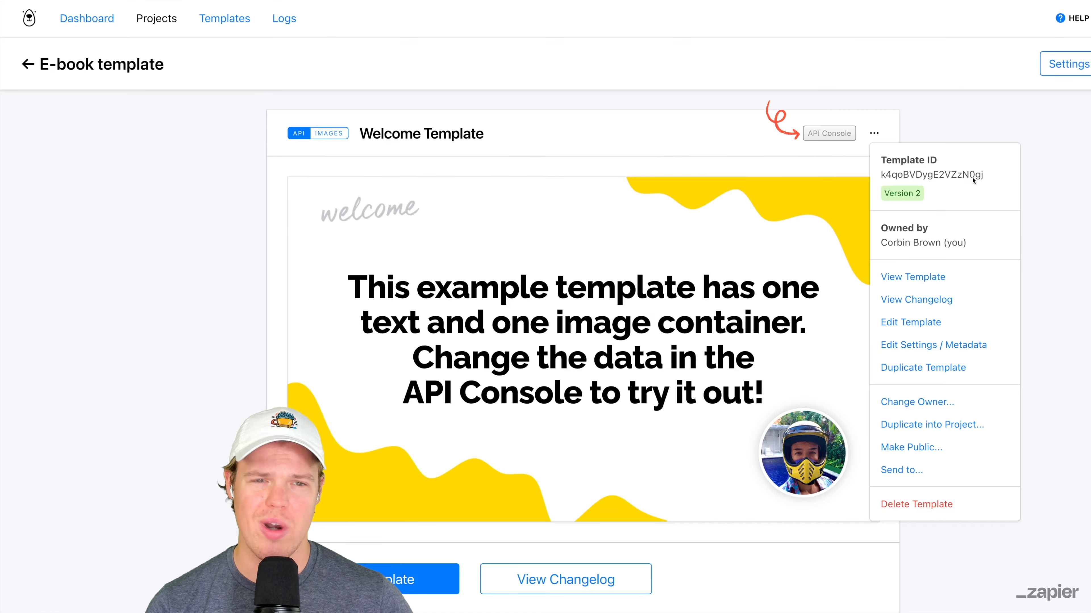
- Delete the Welcome Template from the E-book template project
click(969, 514)
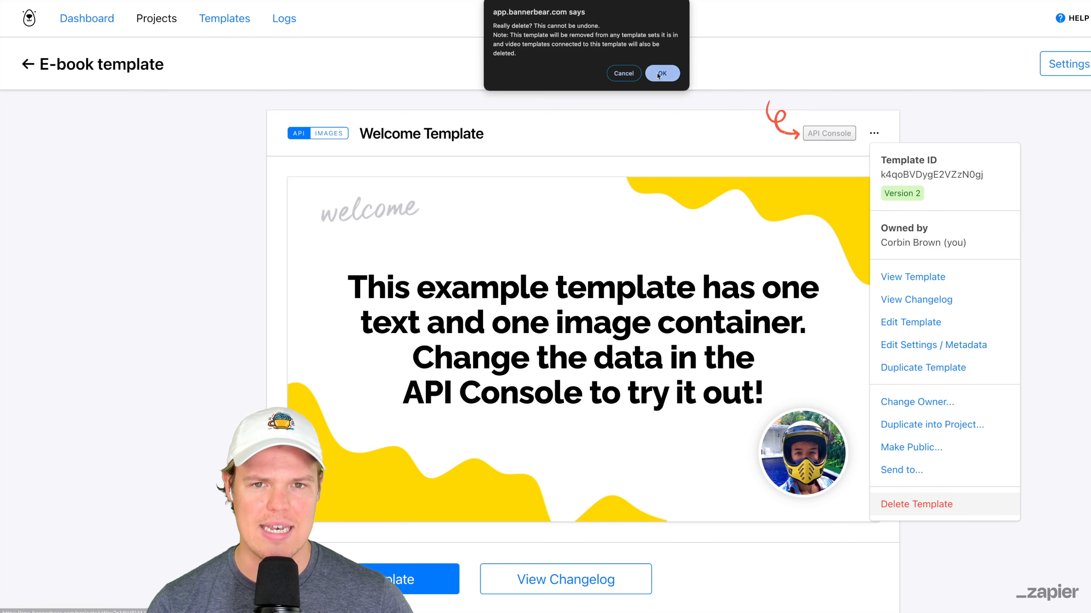
click(658, 73)
scroll(563, 134, down, 1)
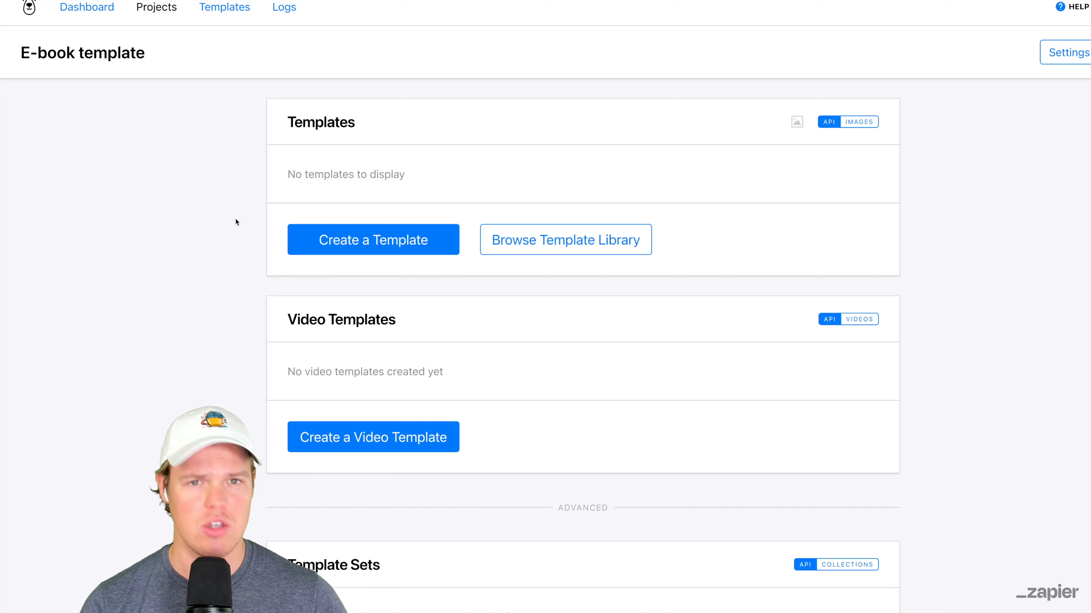
- Create a new image template in the project with a custom size of 1500 wide by 2400 high
click(402, 241)
click(378, 212)
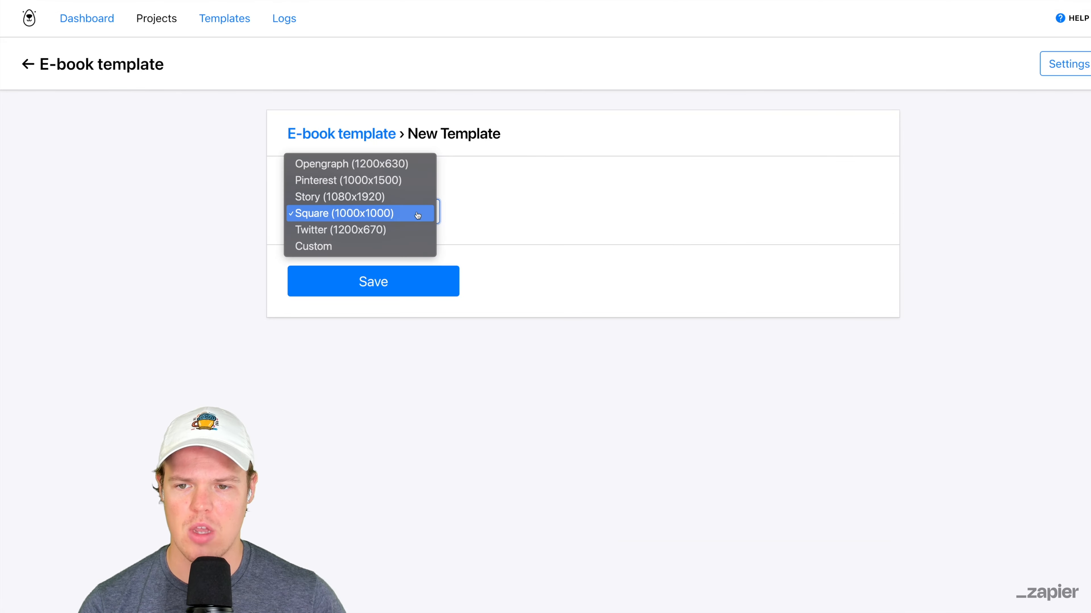
click(344, 241)
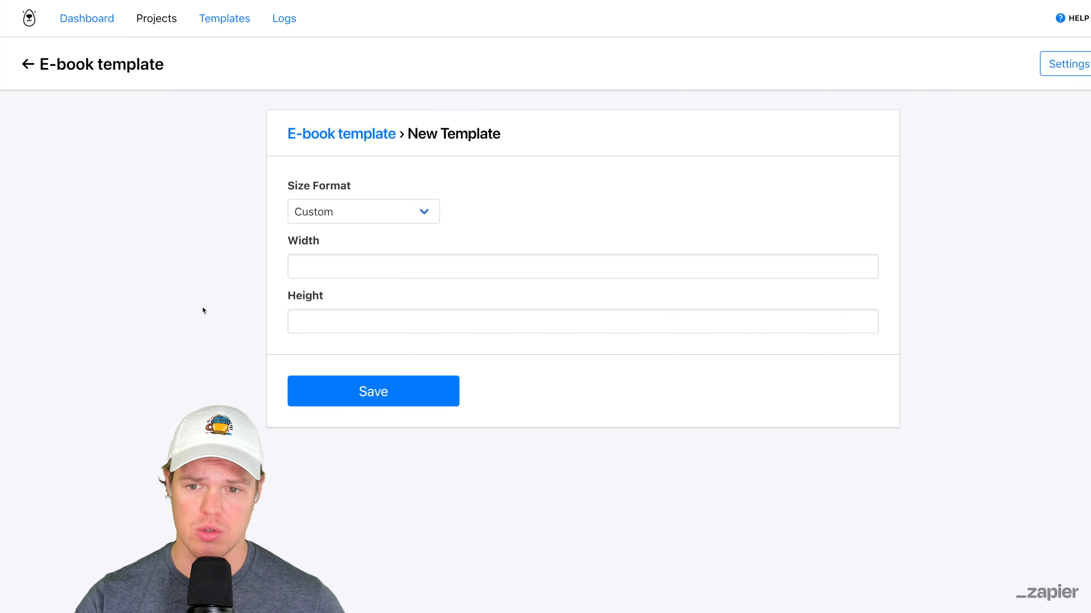
click(303, 258)
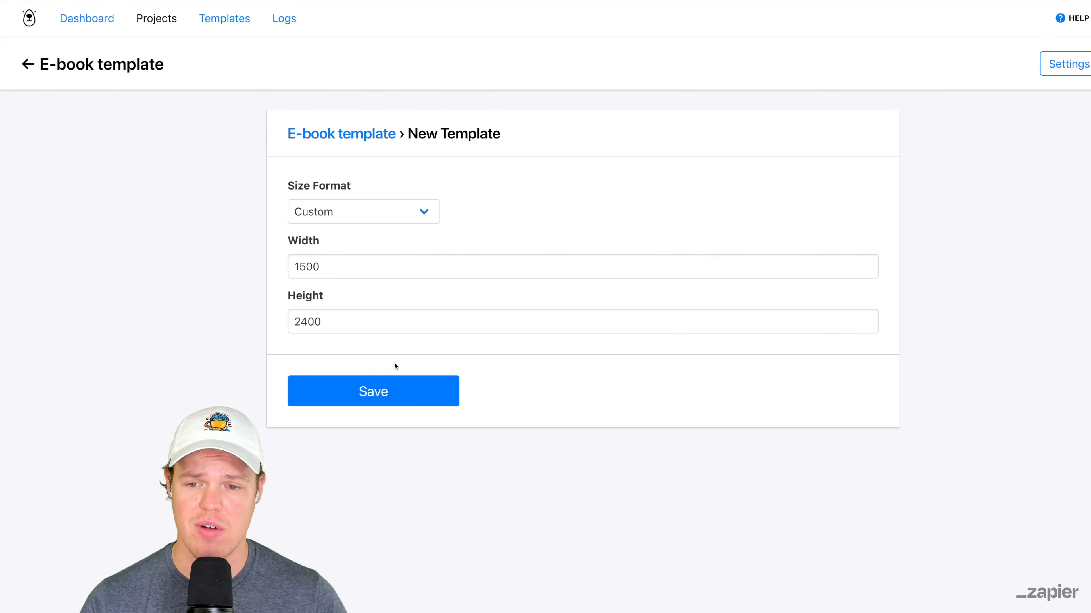
click(400, 396)
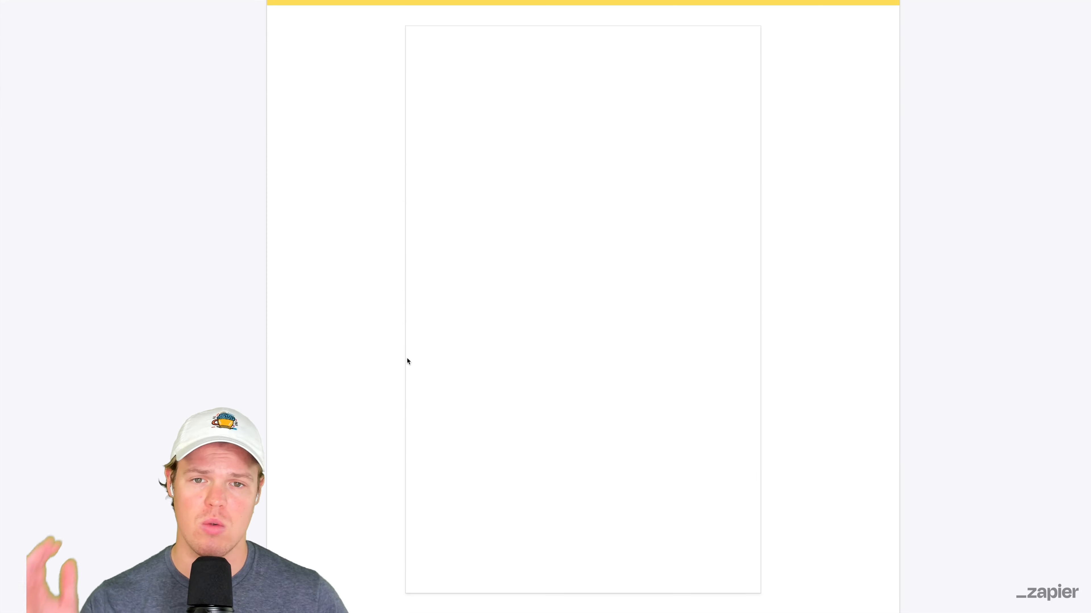
- Open the new template for editing, rename it as "Book Template", save it and exit the editor
scroll(401, 360, down, 7)
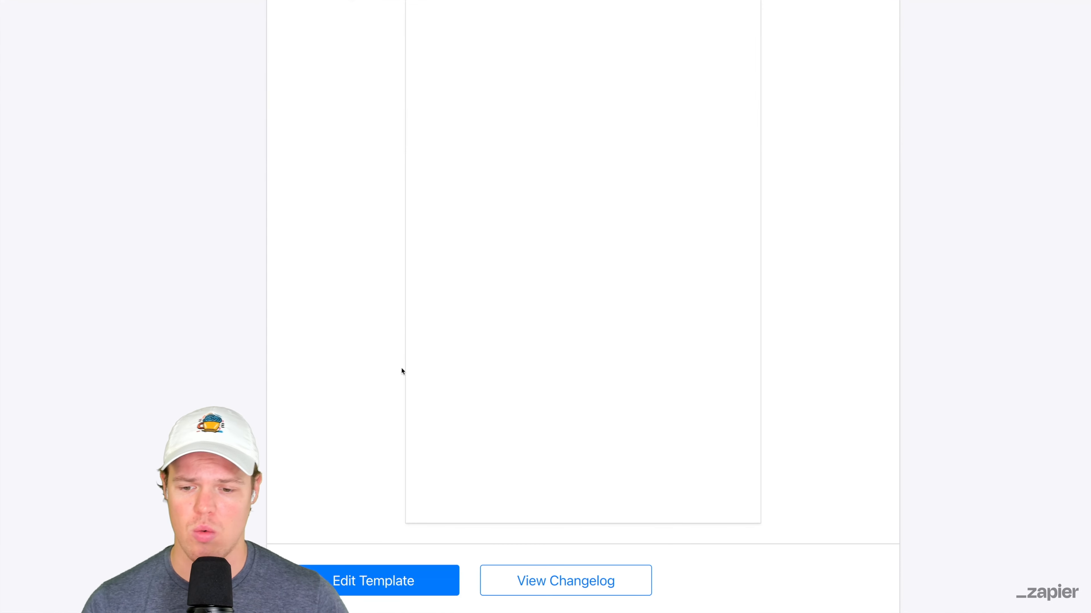
click(412, 585)
click(95, 110)
key(super+a)
text(Book)
text(Template)
click(124, 25)
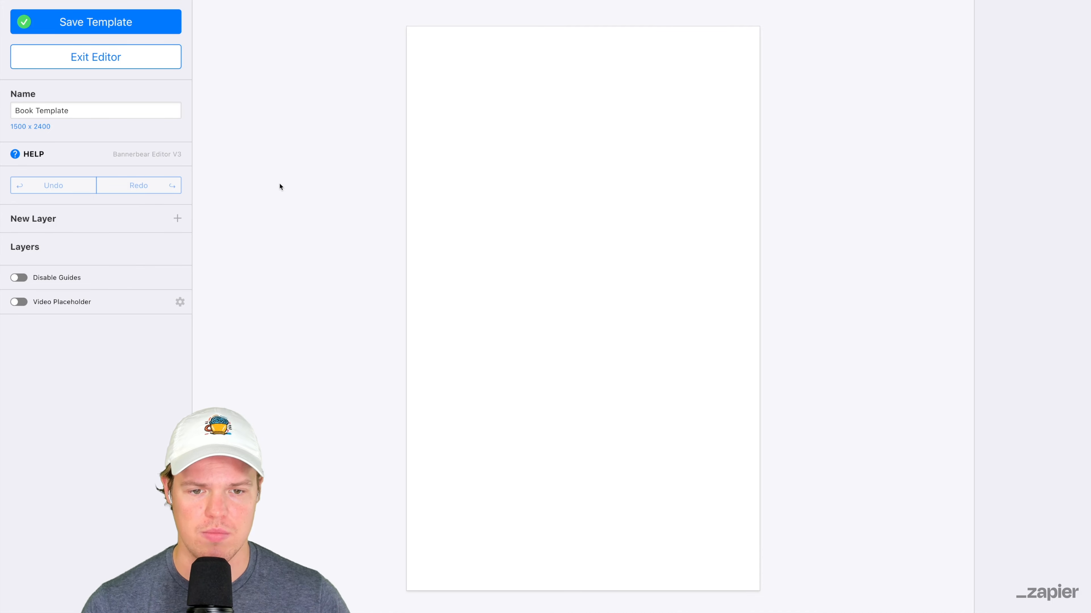
click(148, 65)
- Reopen the template for editing, rename it as "Book Cover" and save it
scroll(475, 294, down, 3)
scroll(641, 230, down, 5)
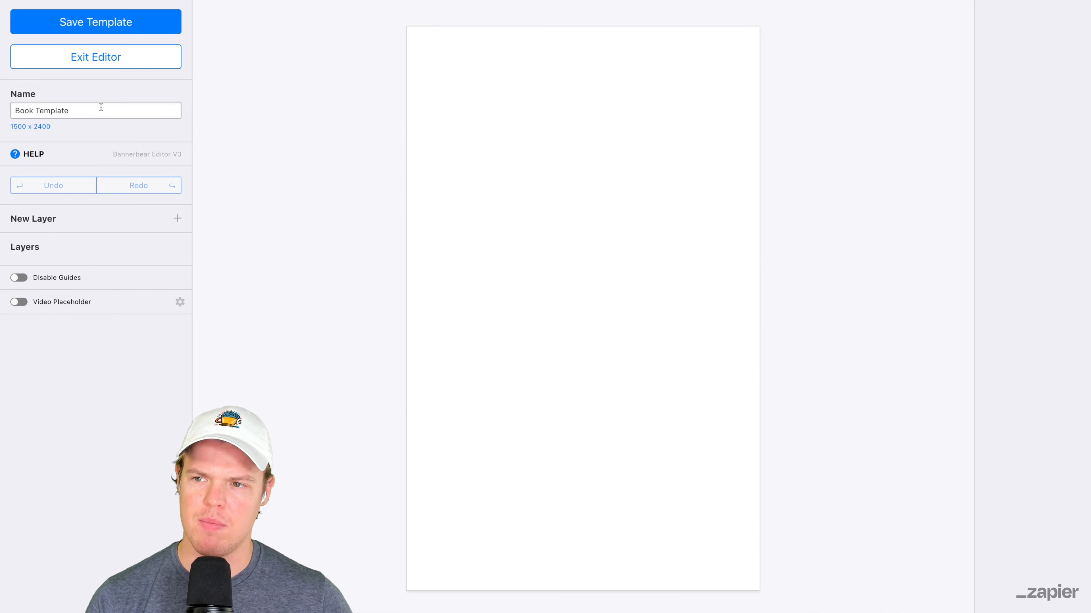
double_click(100, 109)
text(Cive)
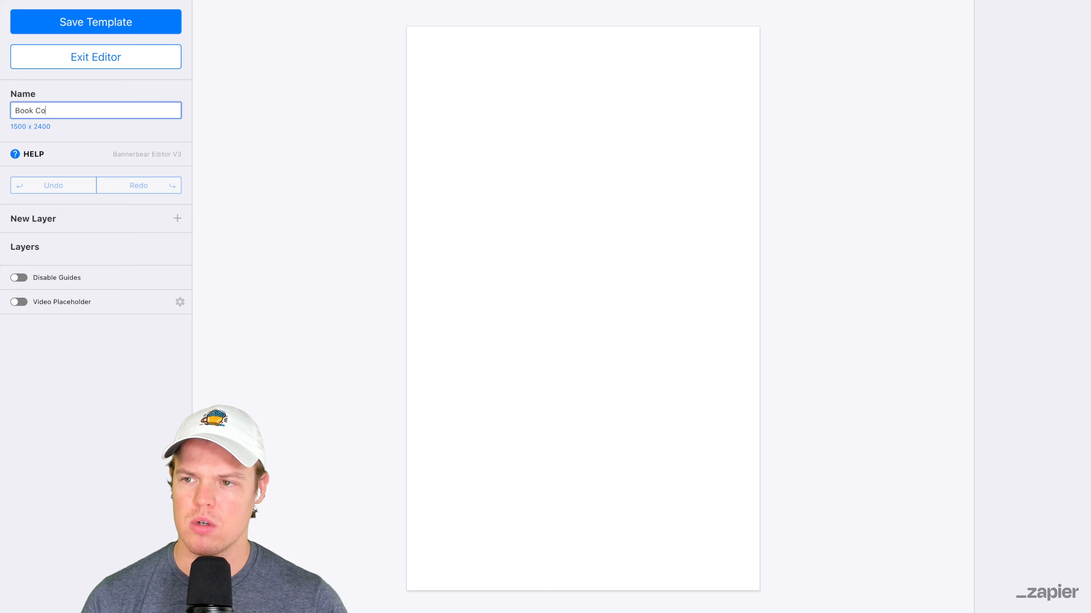
click(124, 32)
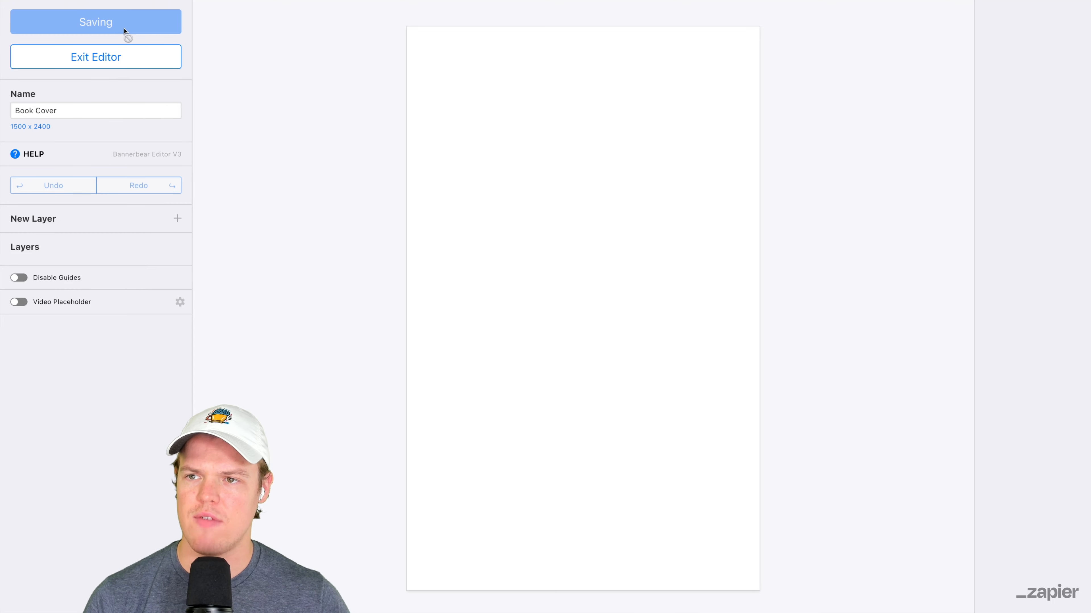
scroll(802, 193, down, 3)
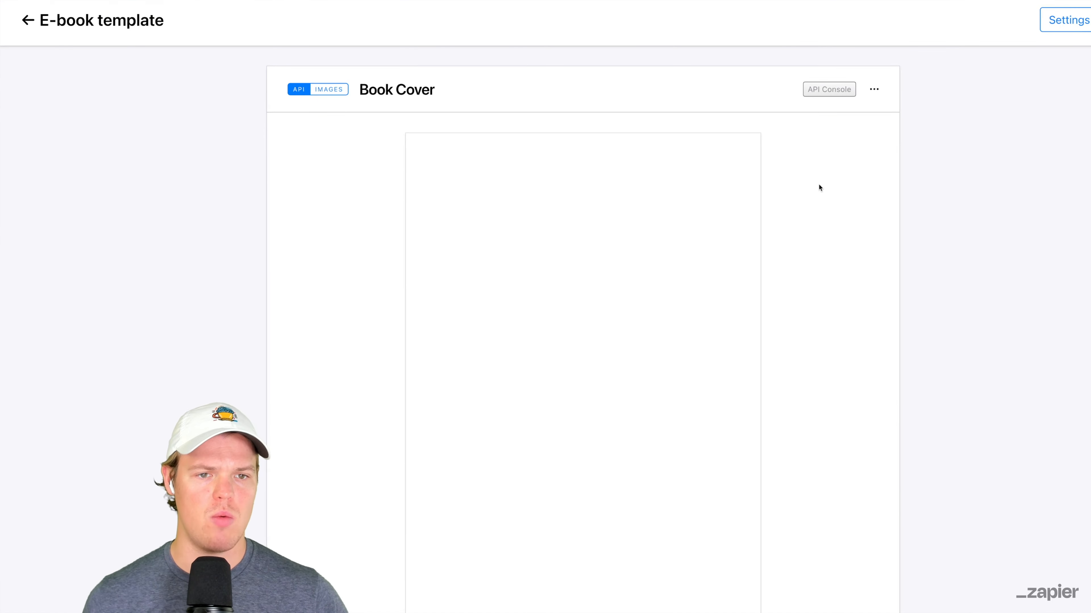
- Duplicate the Book Cover template within the project
scroll(823, 181, up, 3)
click(876, 133)
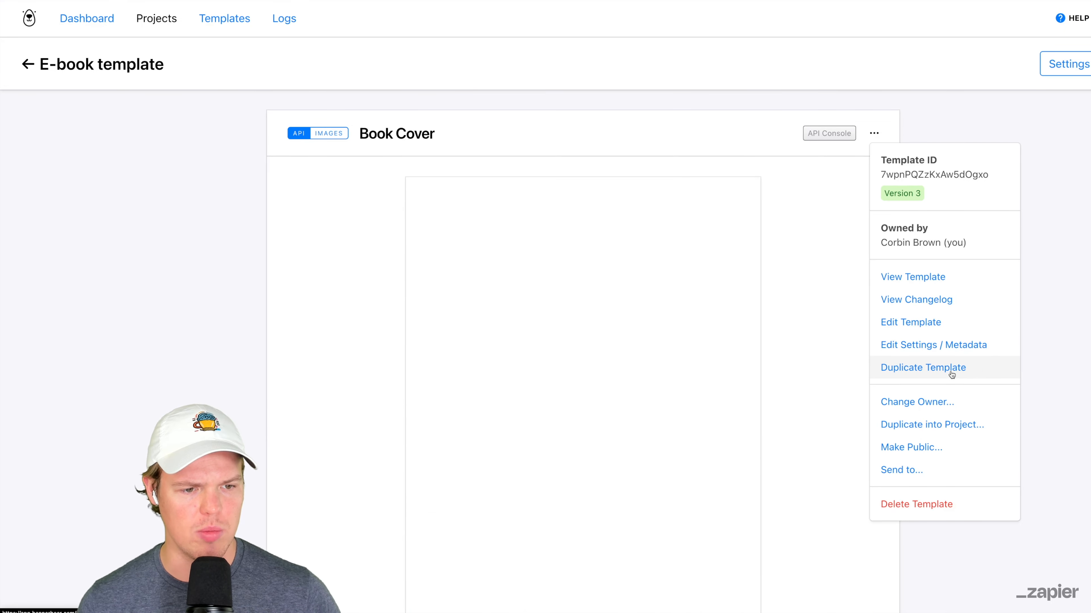
click(952, 375)
- Rename the duplicated template as "Book Page 1" and save it
click(874, 134)
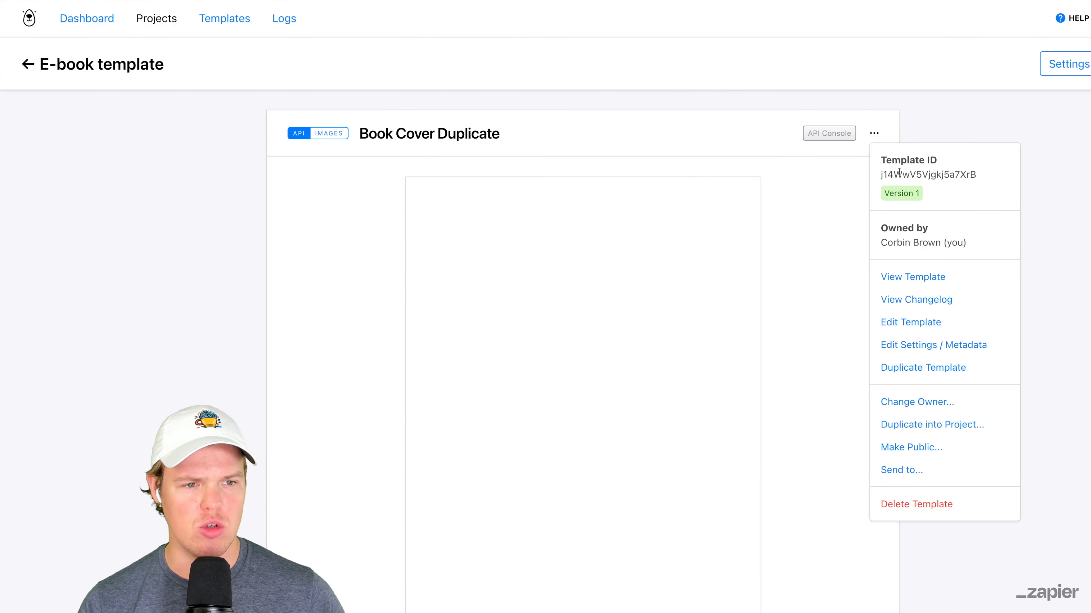
click(920, 322)
drag(121, 107, 36, 109)
text(P{a)
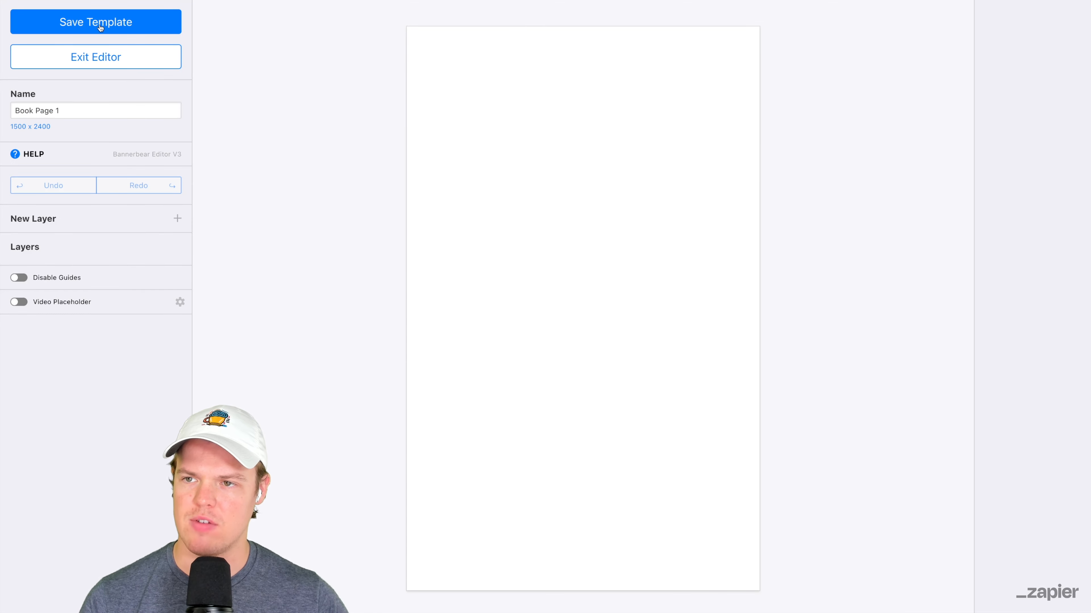
click(96, 22)
- Open the Book Cover template from the project for editing
scroll(266, 291, down, 3)
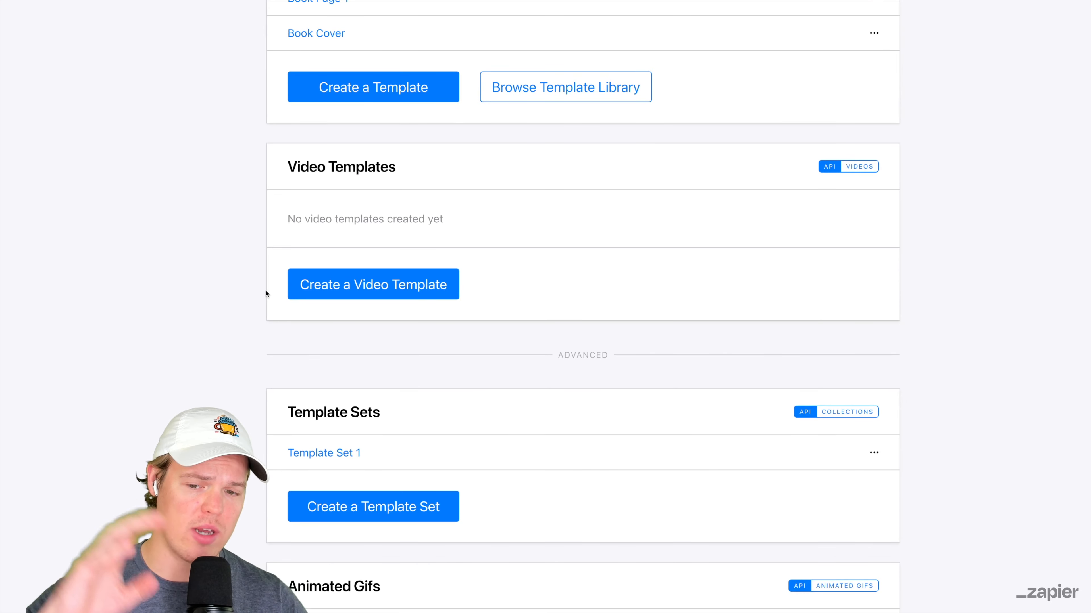
scroll(266, 290, up, 4)
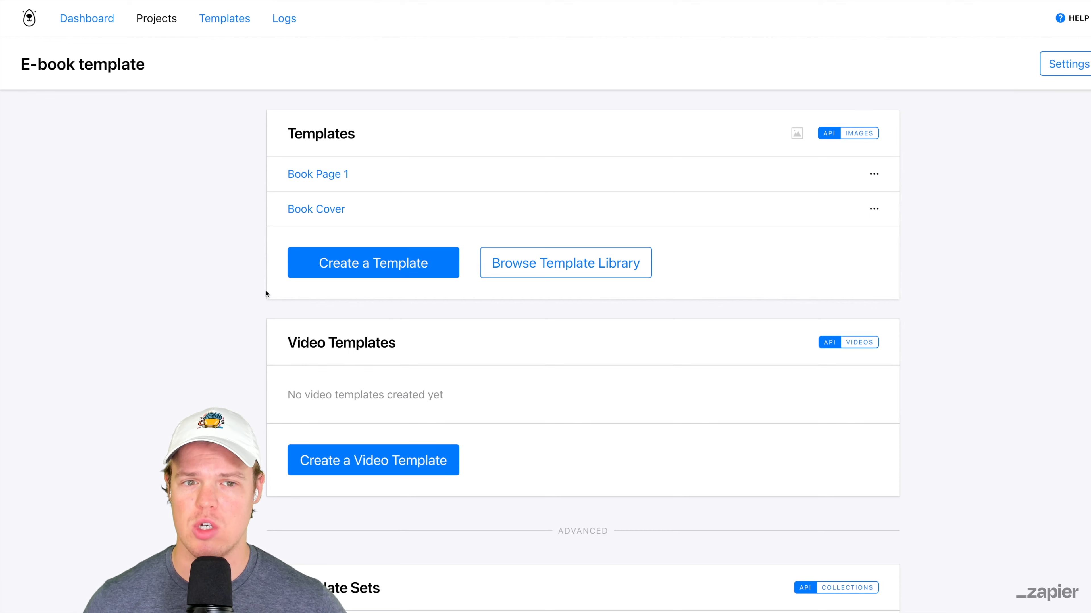
click(306, 213)
scroll(792, 160, down, 2)
click(875, 53)
click(906, 241)
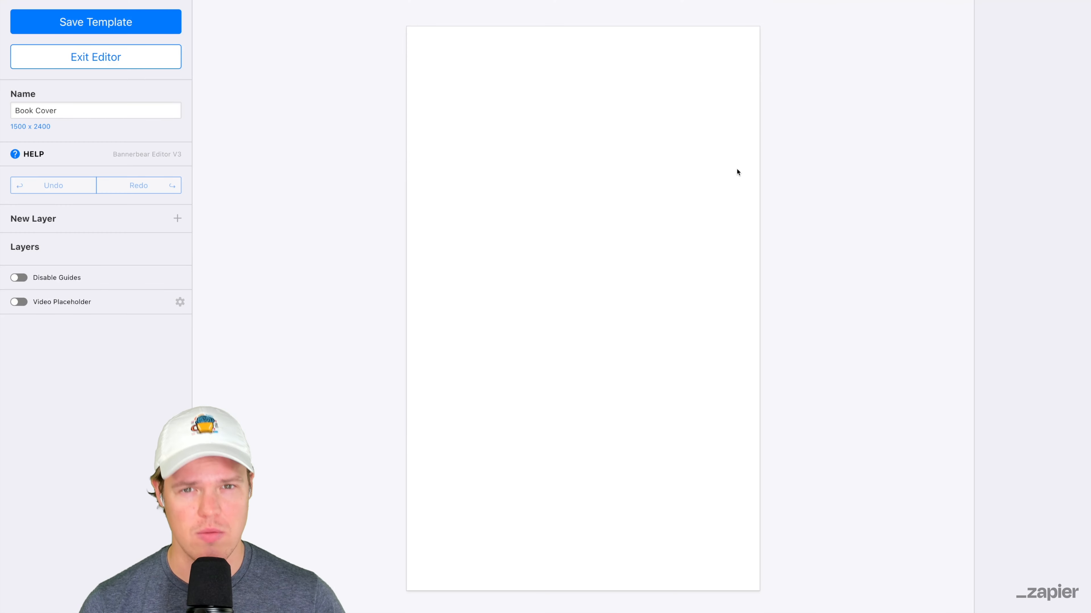
- Add an Image Circle layer about 1385 wide, centred horizontally in the upper part of the book cover
click(177, 219)
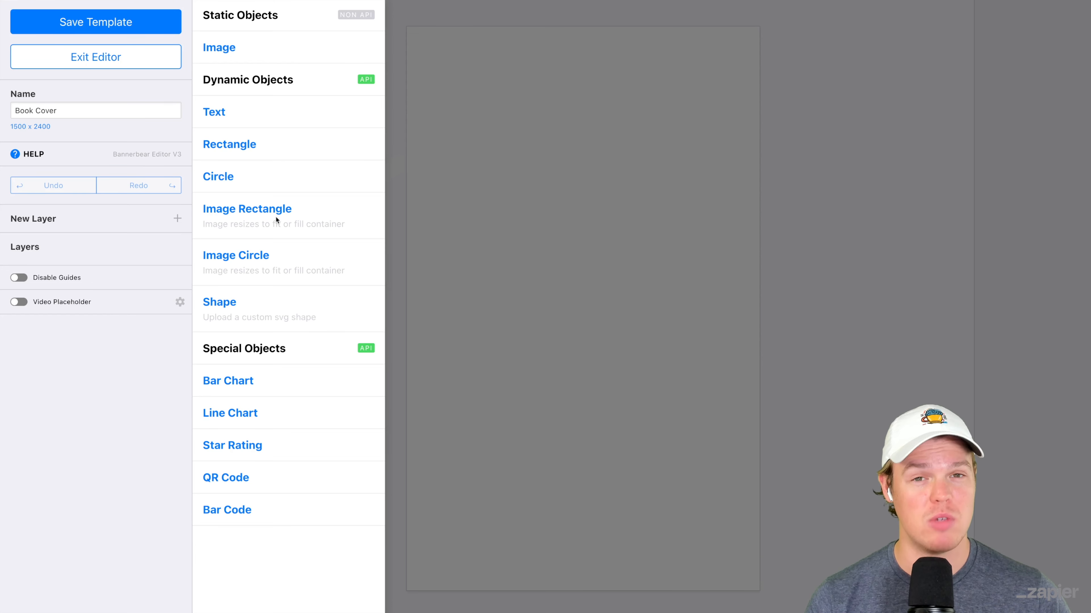
click(254, 262)
drag(489, 122, 540, 190)
drag(588, 225, 809, 419)
drag(676, 332, 633, 370)
click(311, 288)
drag(563, 320, 554, 277)
click(339, 249)
click(241, 186)
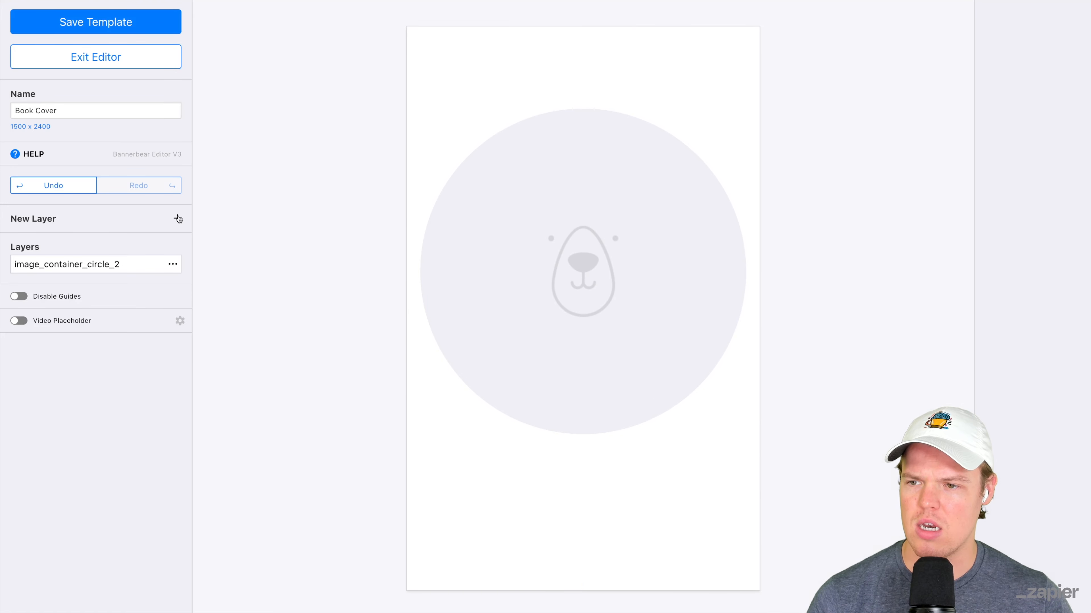
- Add a text layer about 1075 wide and 190 high below the image circle
click(178, 218)
click(255, 115)
drag(478, 45, 536, 502)
drag(670, 518, 712, 539)
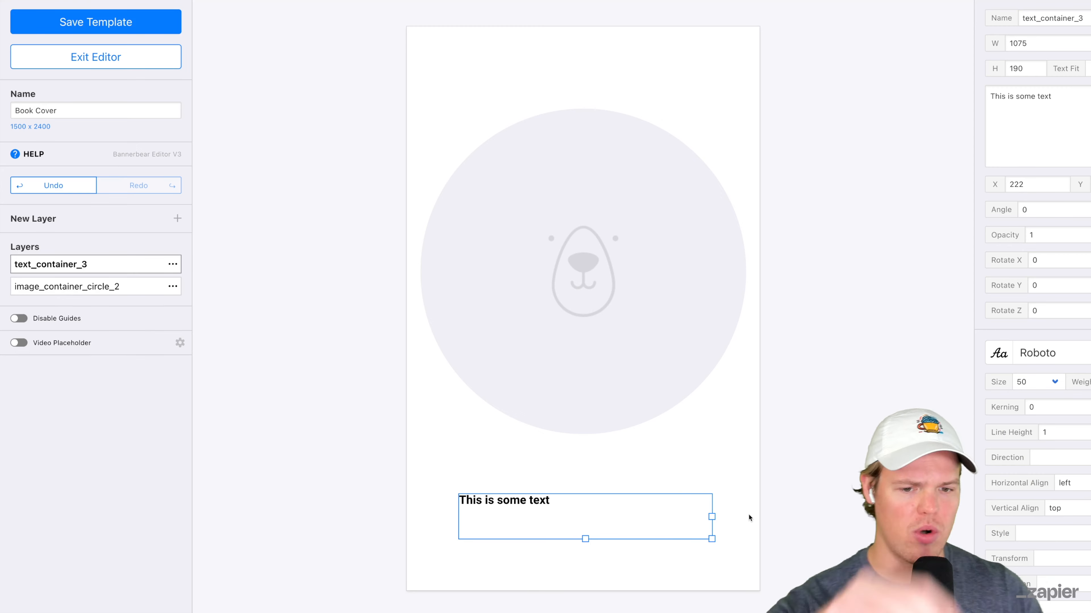
click(698, 449)
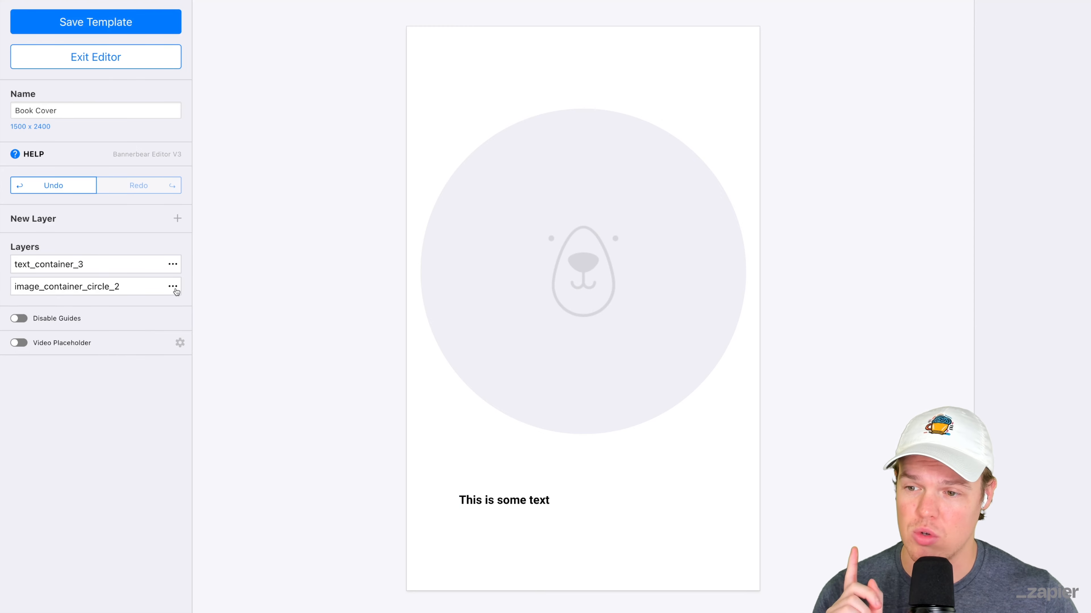
- Rename the image circle layer as "cover-image" and slightly reduce and recentre the circle on the cover
click(174, 287)
click(207, 336)
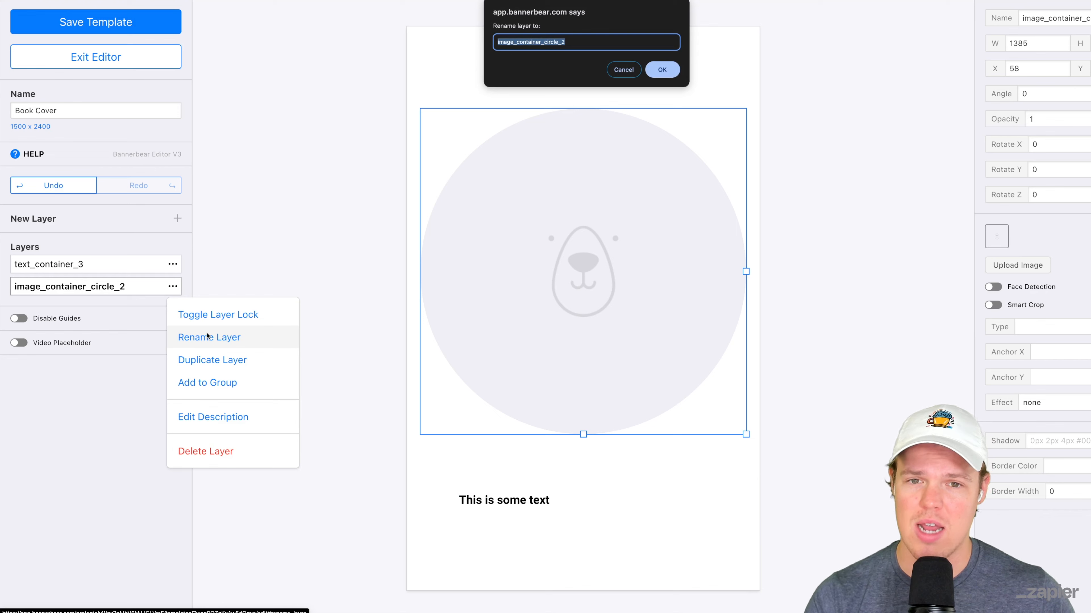
text(civ)
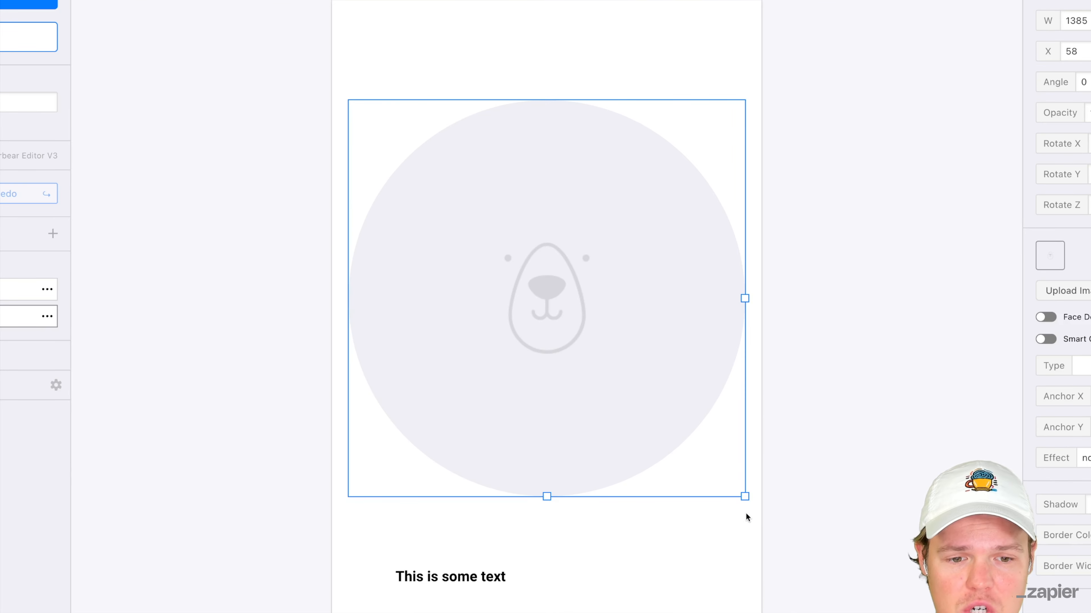
drag(746, 435, 747, 438)
mouse_move(747, 501)
mouse_down()
mouse_move(696, 454)
mouse_move(745, 511)
mouse_up()
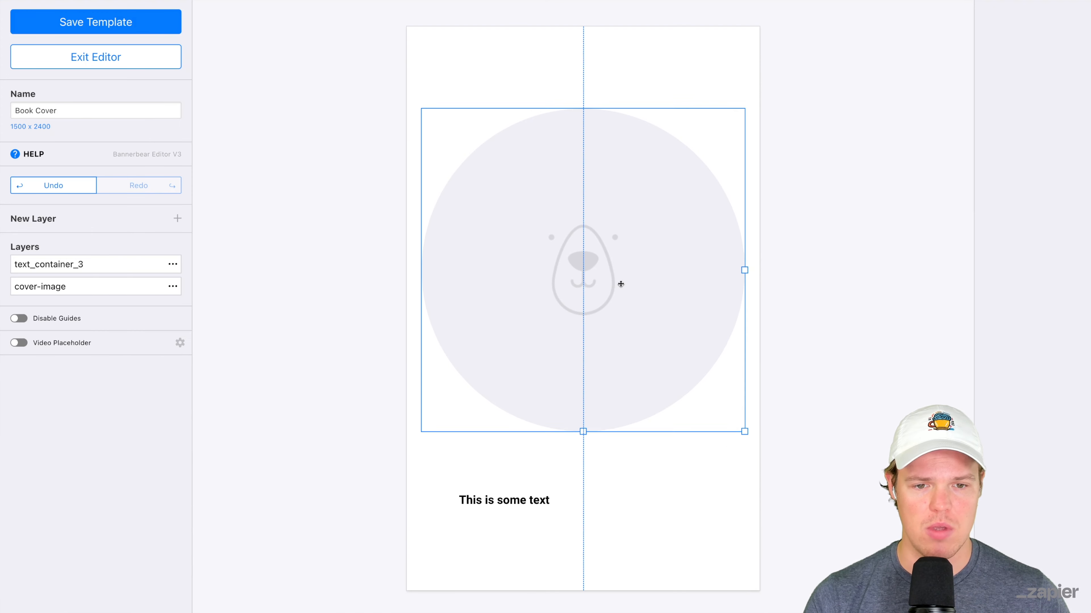
drag(621, 285, 620, 287)
click(358, 286)
- Rename the text layer as "book title", save the Book Cover template and return to the project
click(137, 262)
click(173, 263)
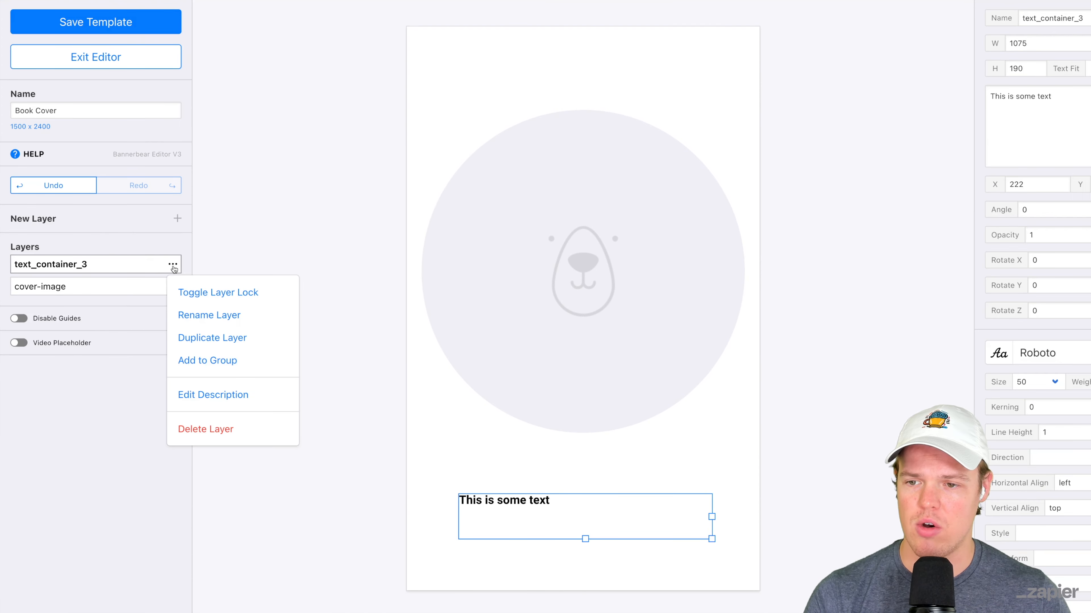
click(236, 315)
text(book title)
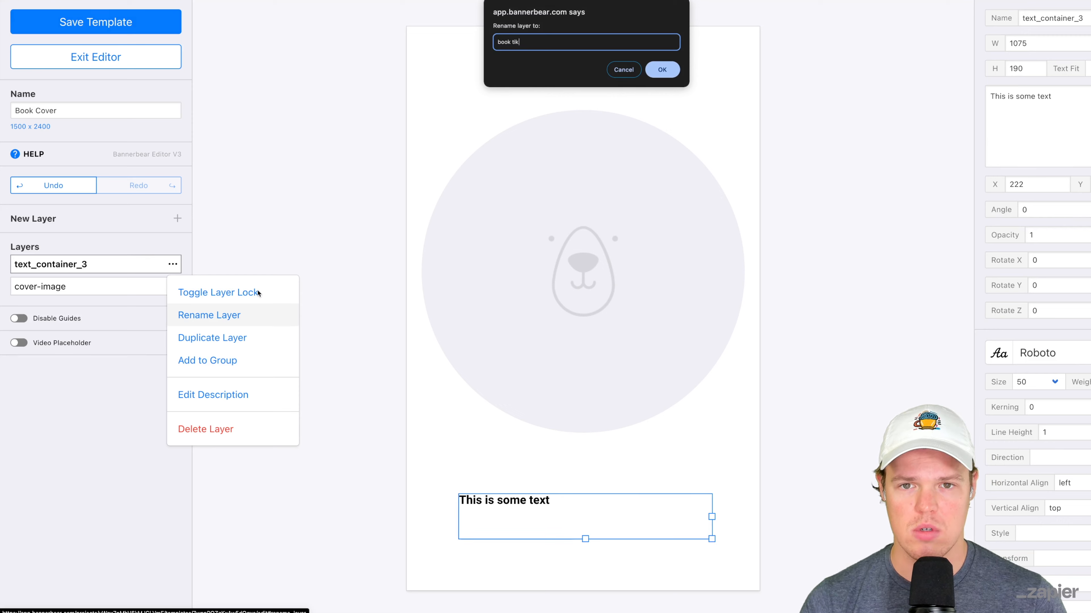
key(Return)
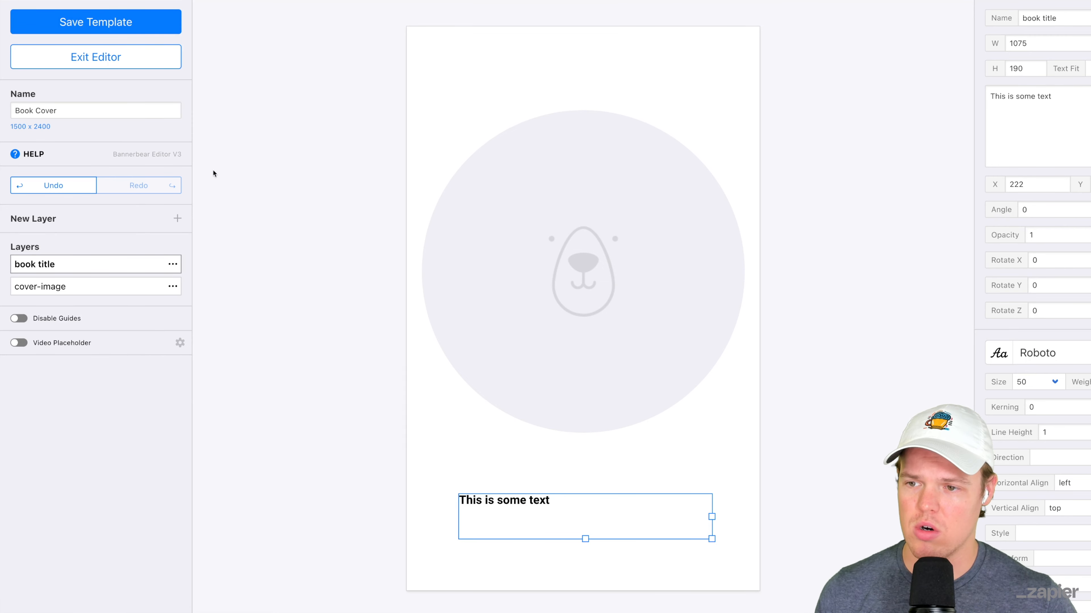
click(127, 34)
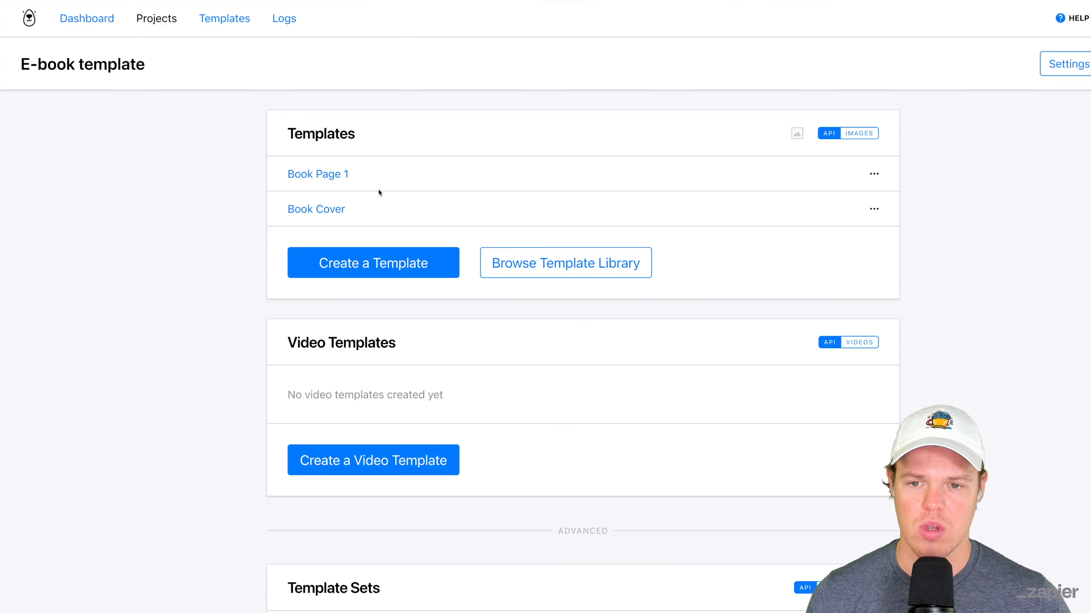
- Open the Book Page 1 template from the project
click(346, 173)
scroll(872, 215, down, 6)
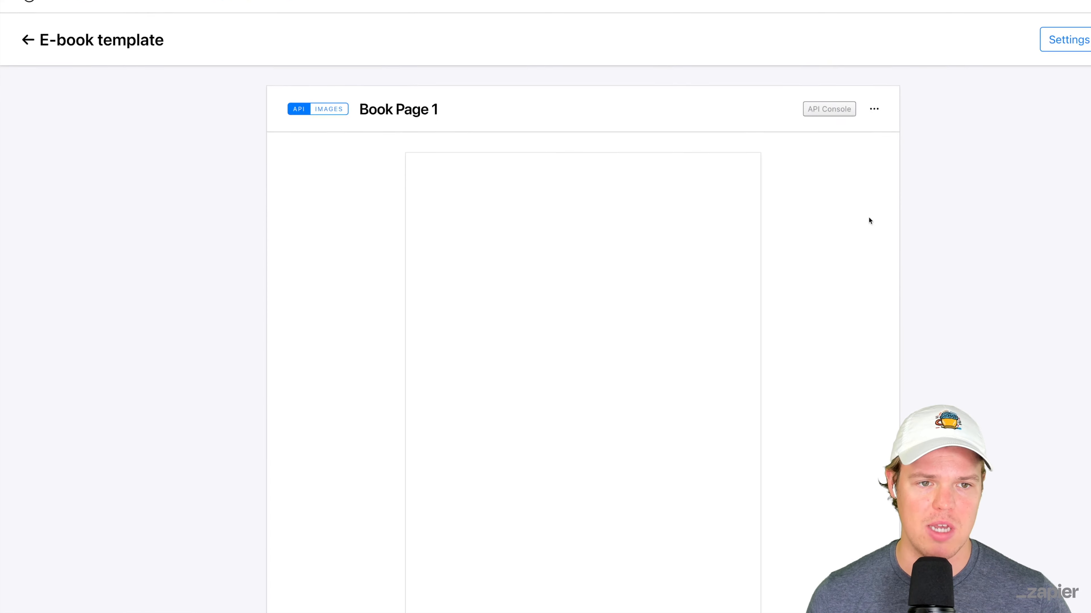
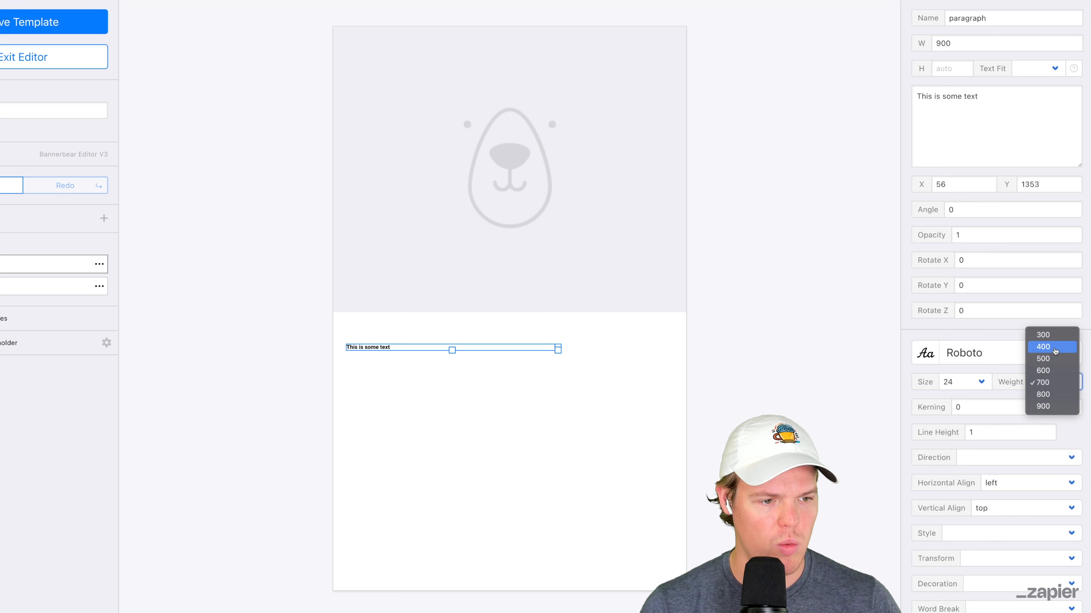
- Set the paragraph text's weight to 400 and enlarge its box to about 1338 by 996 below the image
click(408, 360)
click(383, 347)
drag(382, 347, 387, 339)
drag(562, 342, 667, 574)
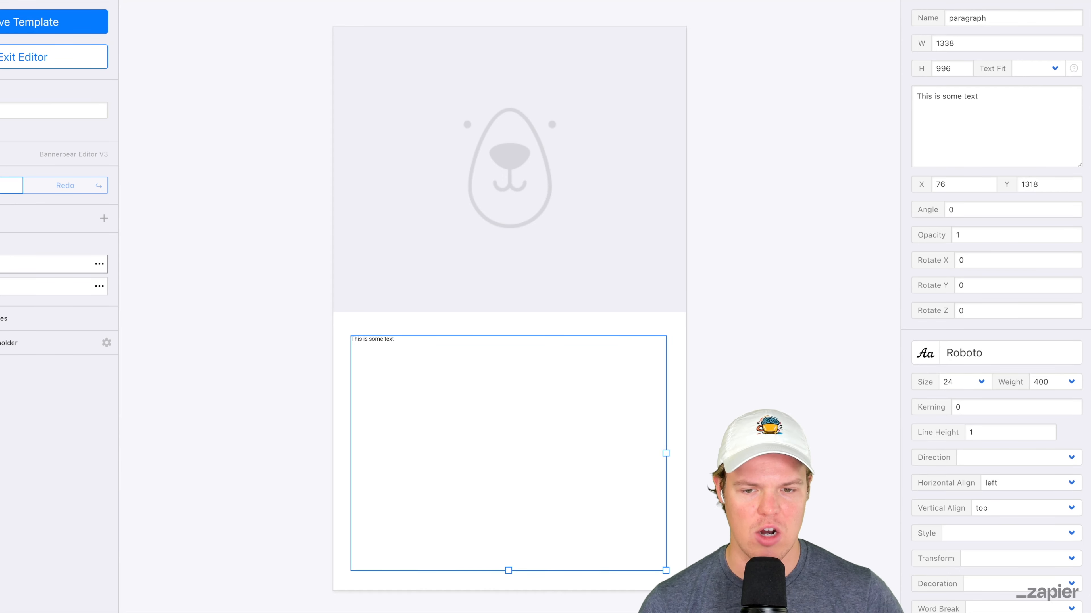
- Save the Book Page 1 template and return to the E-book template project
click(714, 563)
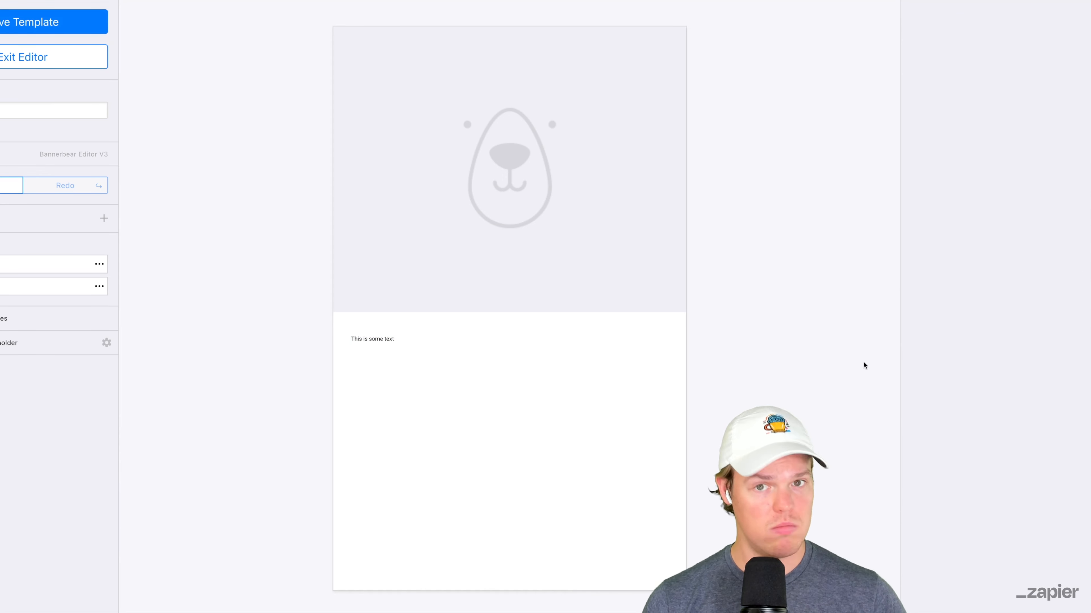
click(50, 30)
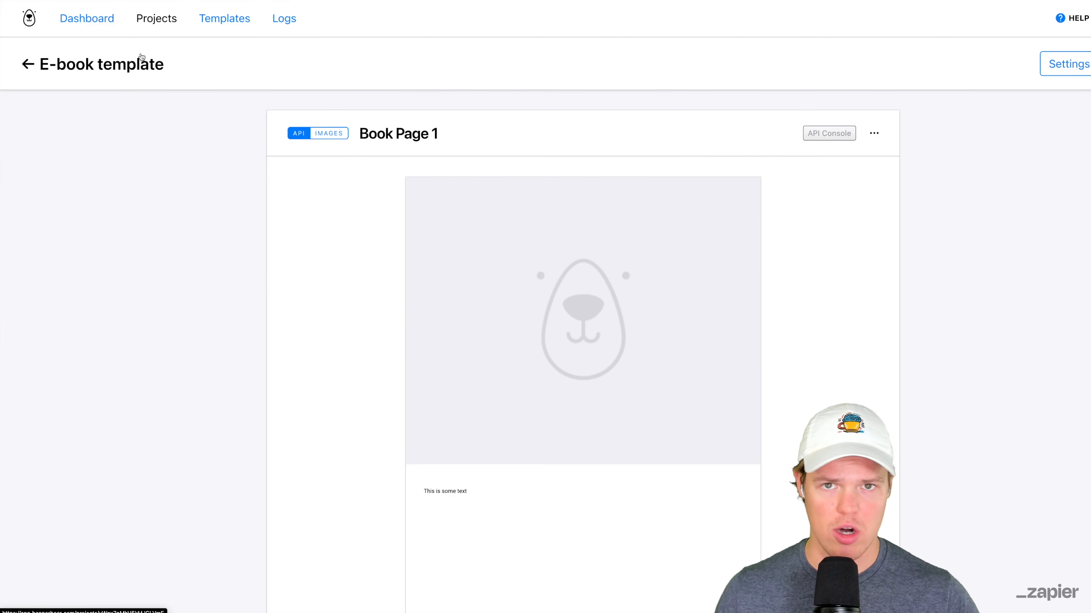
click(141, 60)
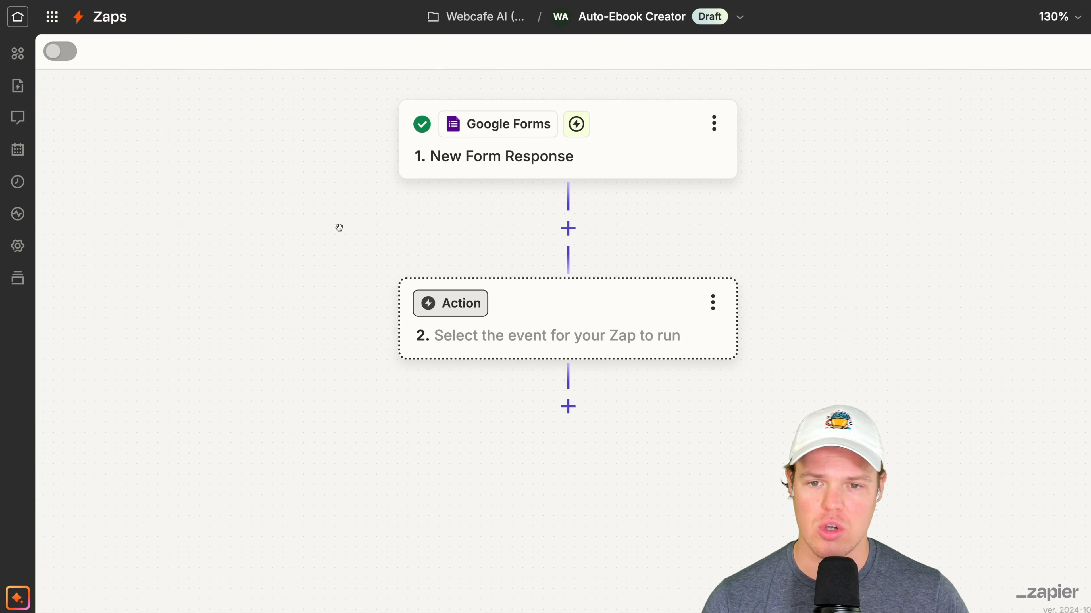
- In Zapier, set Bannerbear as the second step's app and connect a new account with the E-book template project's API key
click(528, 290)
text(B)
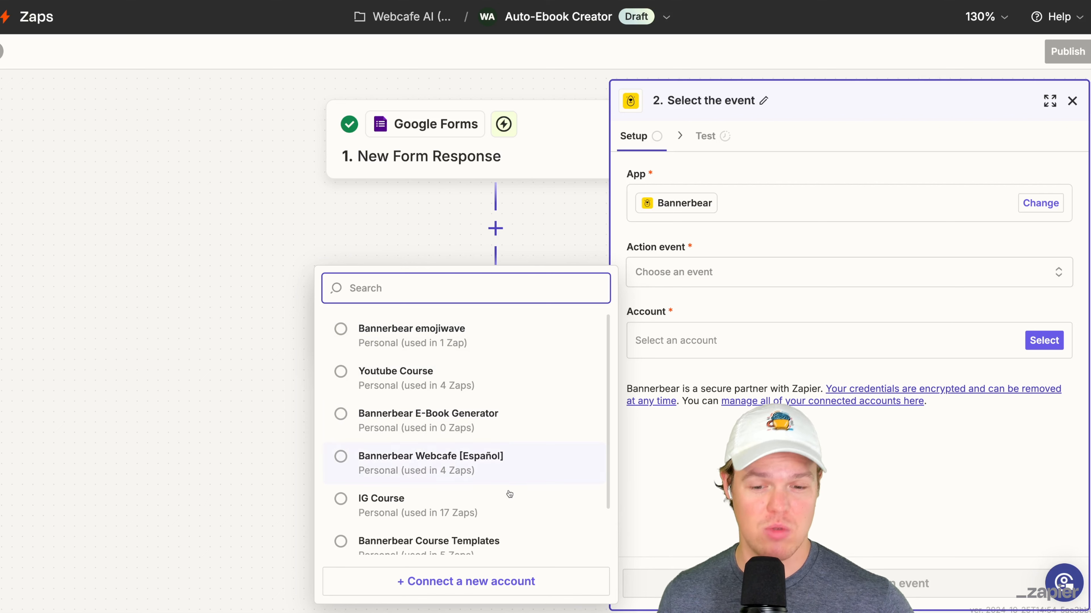
click(481, 590)
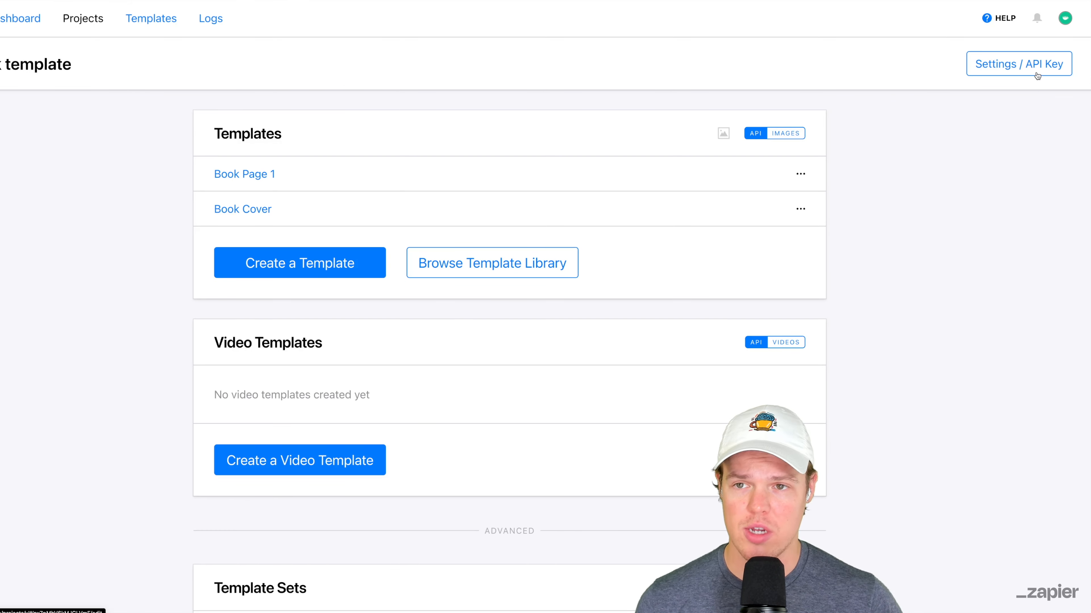
click(1032, 74)
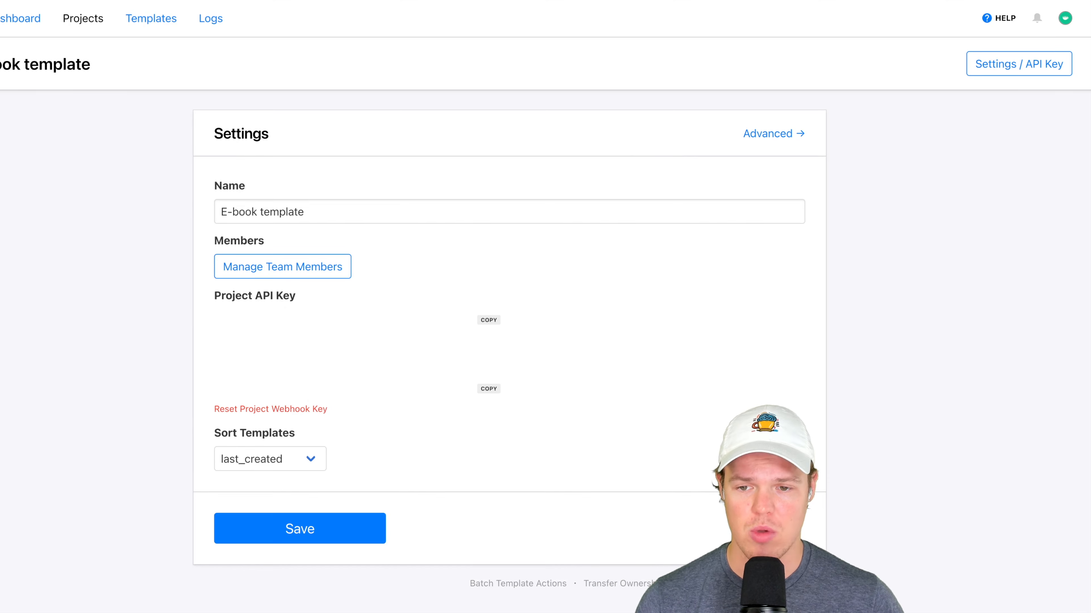
click(488, 320)
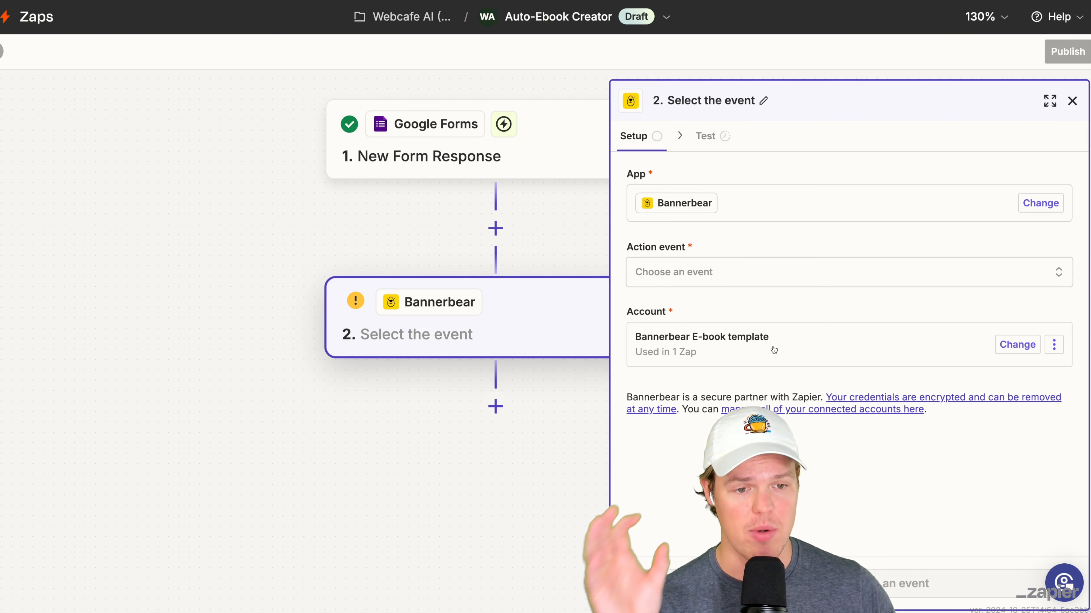
- Look through the Bannerbear action events, including Create Collection and Create Image
click(773, 272)
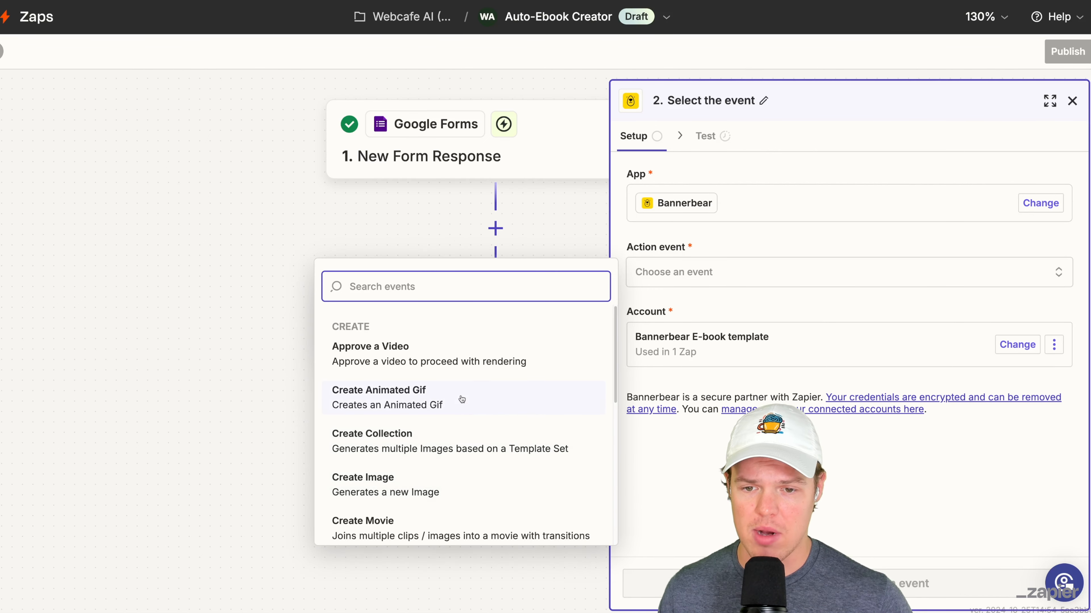
scroll(462, 406, down, 1)
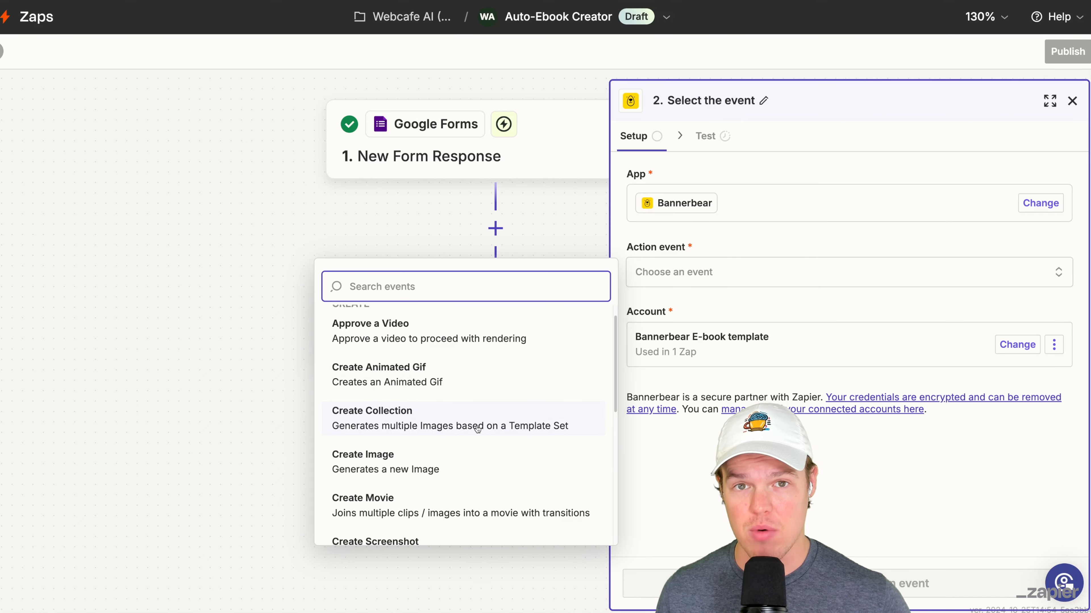
scroll(478, 429, down, 1)
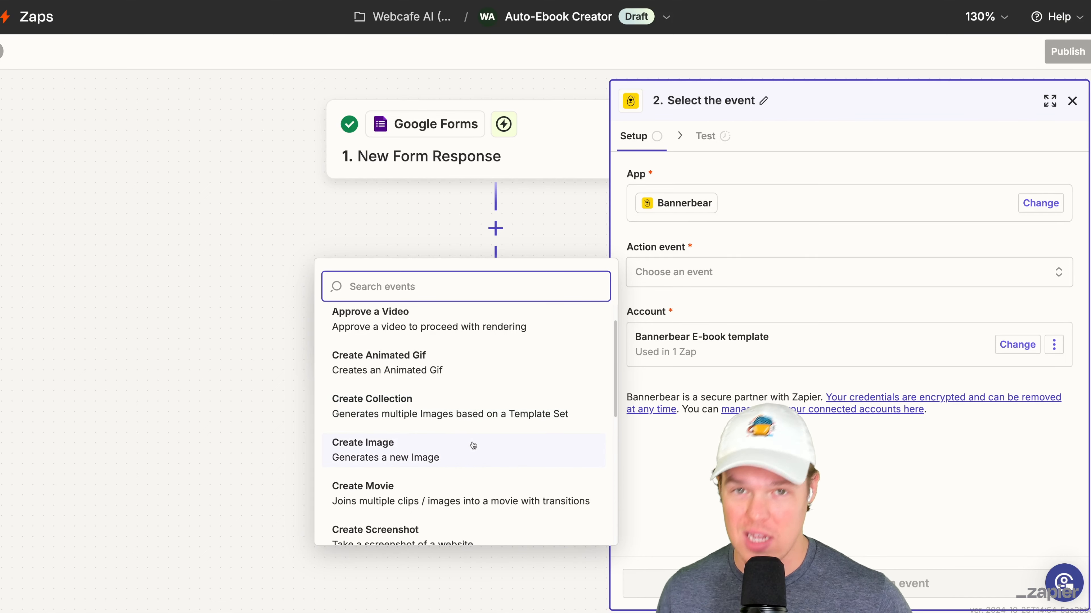
scroll(468, 445, down, 1)
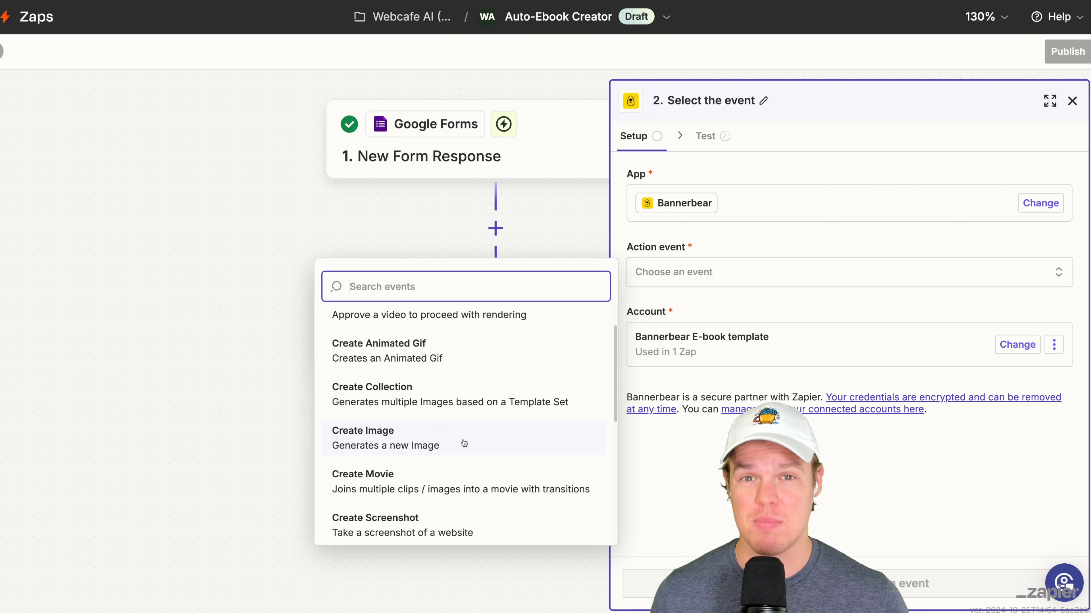
- On the GoAPI site, authorize the dashboard through GitHub to try the Midjourney API, and copy the issued API key
click(254, 163)
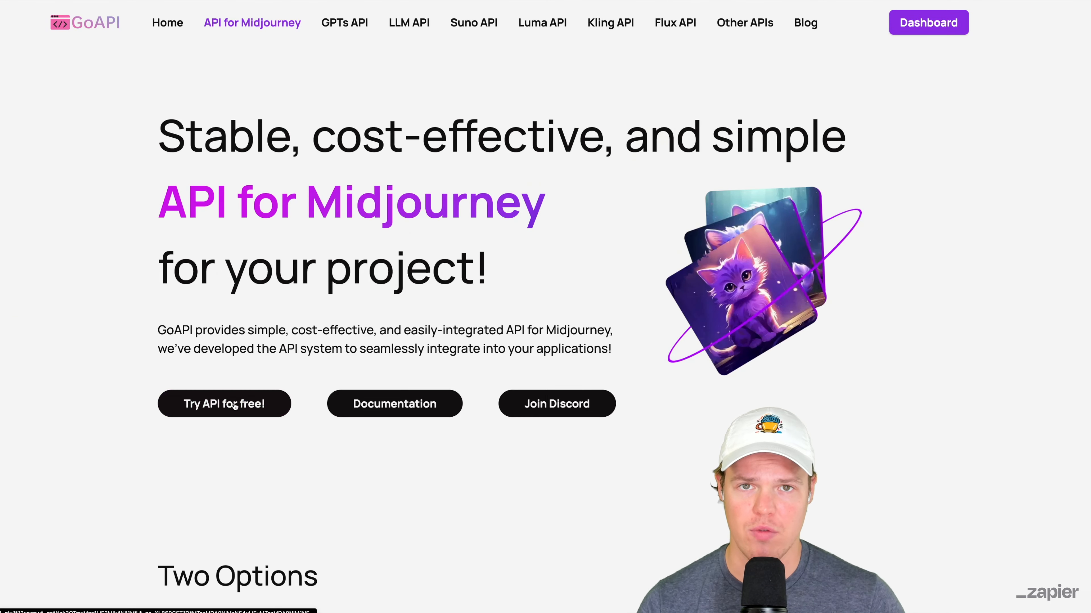
click(234, 407)
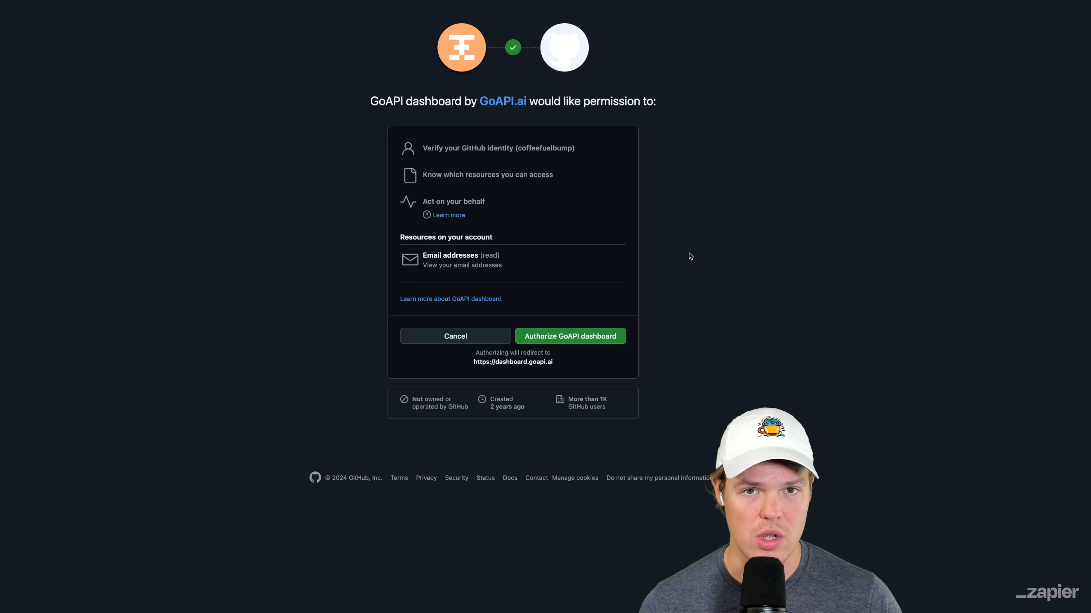
click(606, 339)
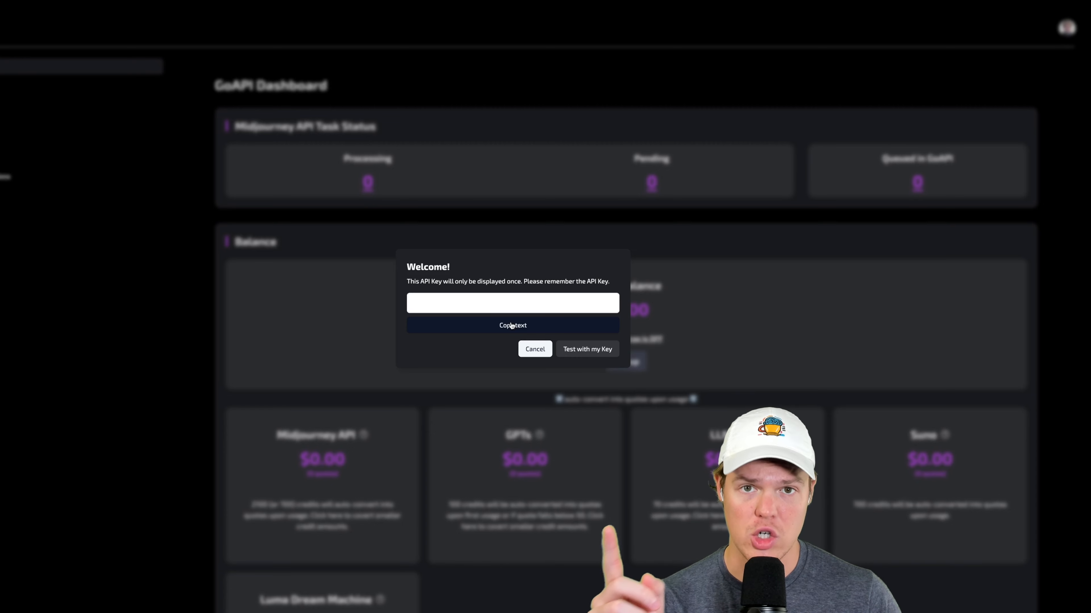
click(512, 325)
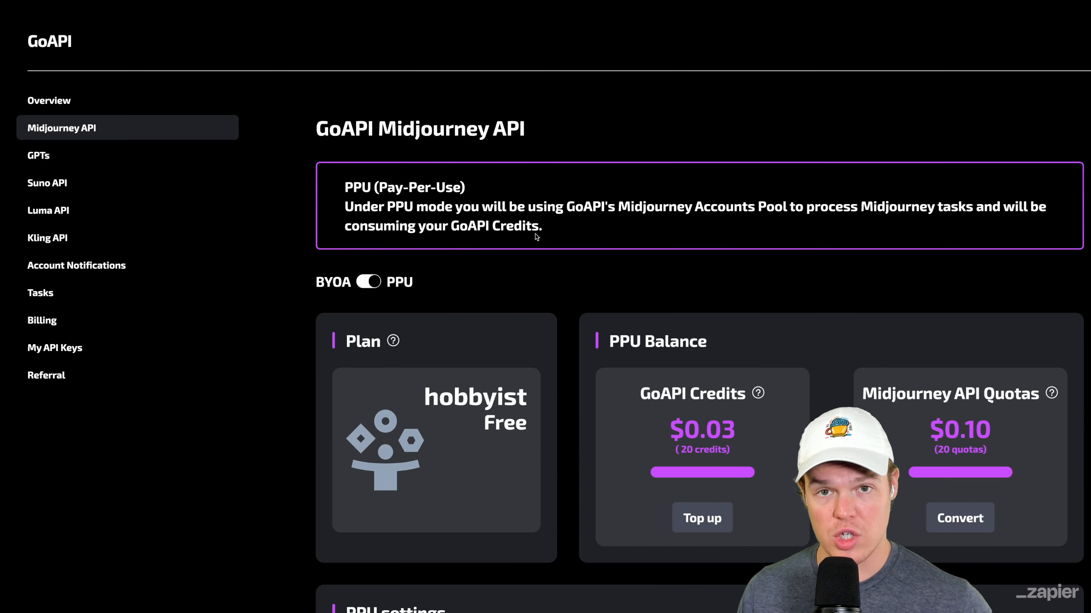
- Review the plan, pay-per-use balance and settings on the GoAPI Midjourney API page
scroll(494, 272, down, 2)
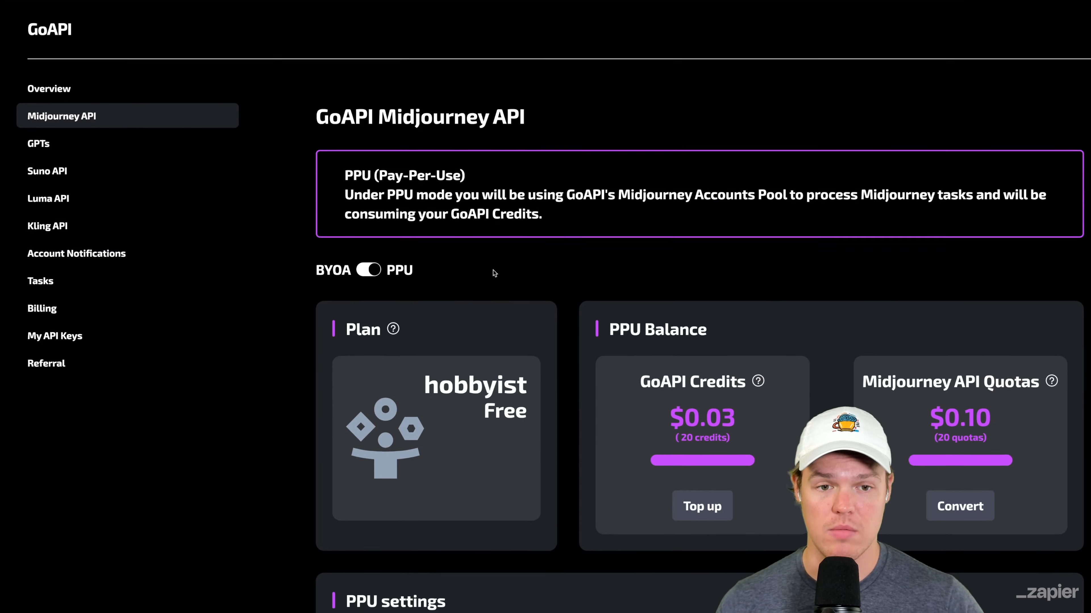
scroll(495, 273, down, 1)
key(super+minus)
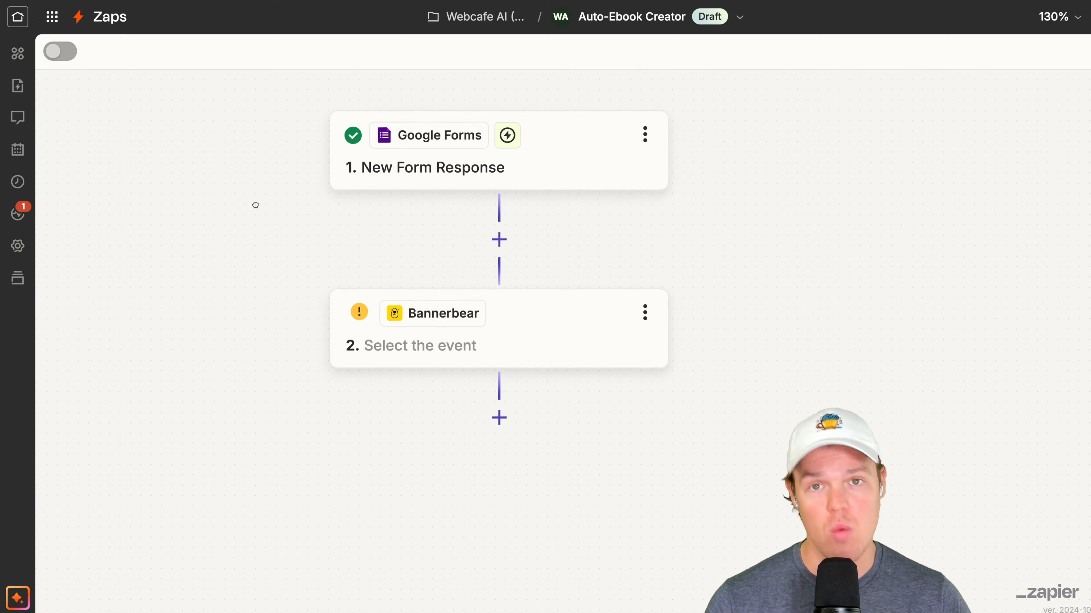
- In Zapier, insert a Webhooks by Zapier action between the Google Forms trigger and the Bannerbear step
click(551, 270)
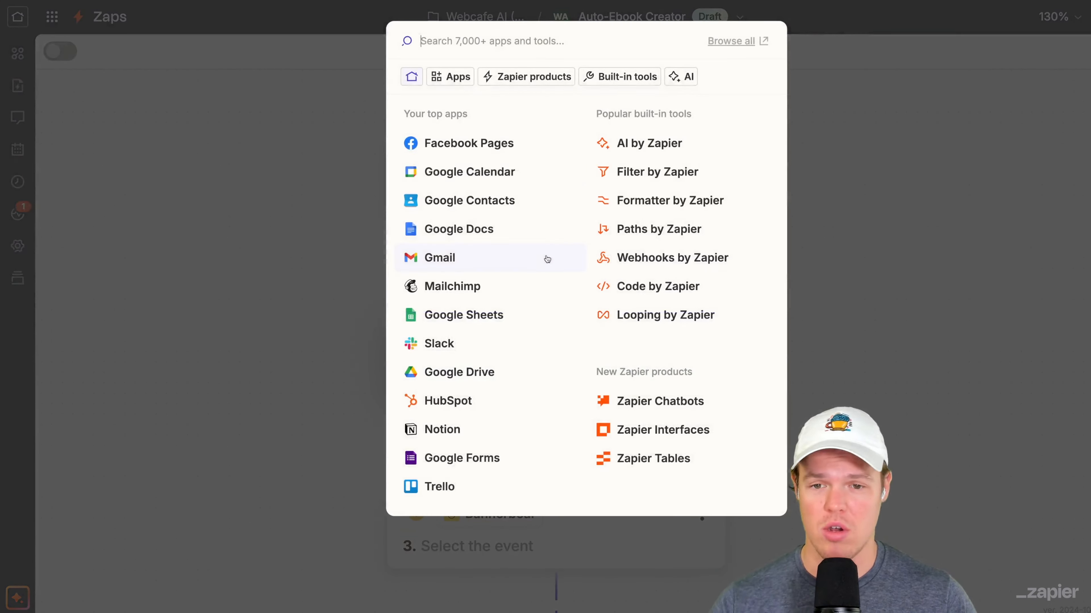
click(684, 269)
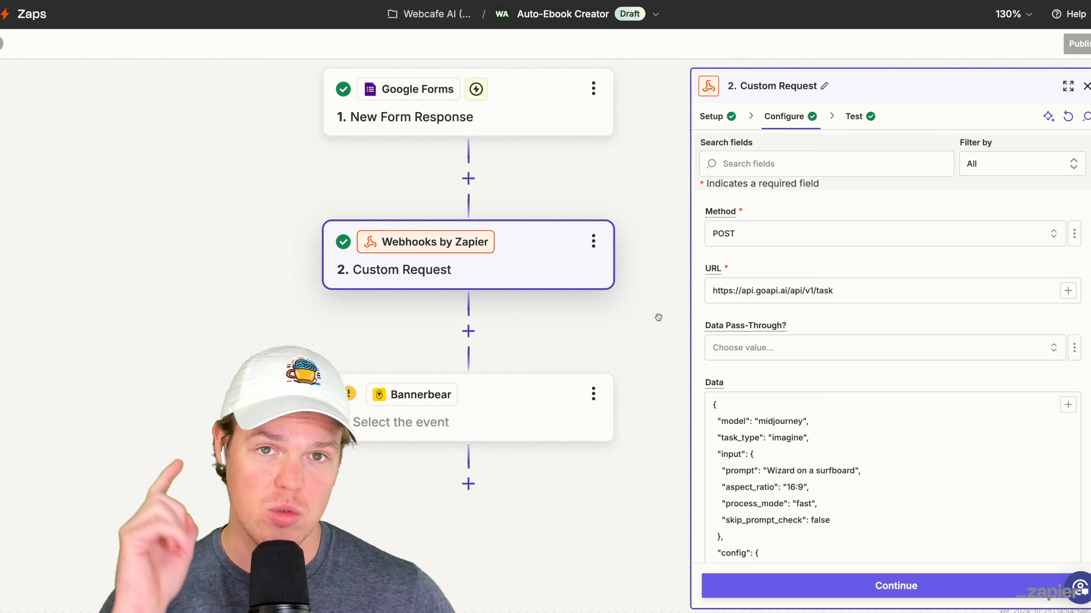
- Examine the webhook step's action event, request method and URL
click(711, 115)
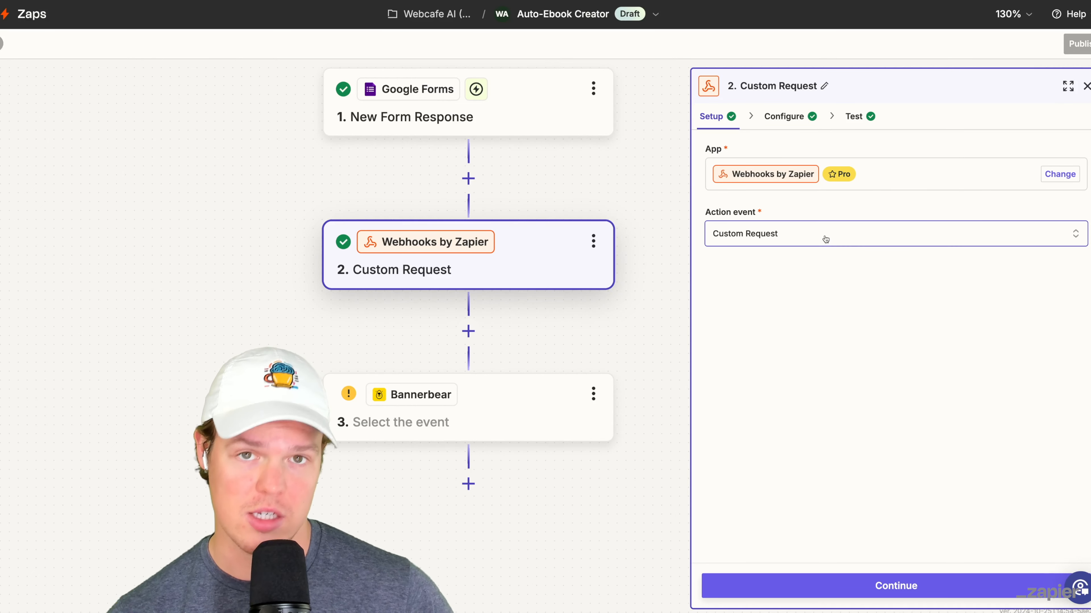
click(792, 117)
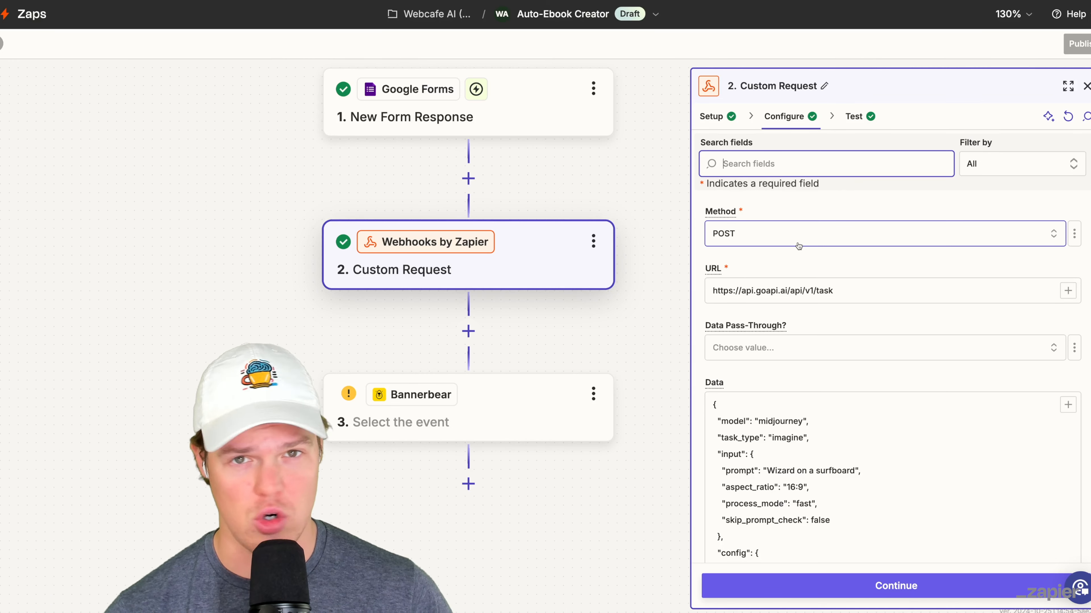
scroll(798, 247, down, 2)
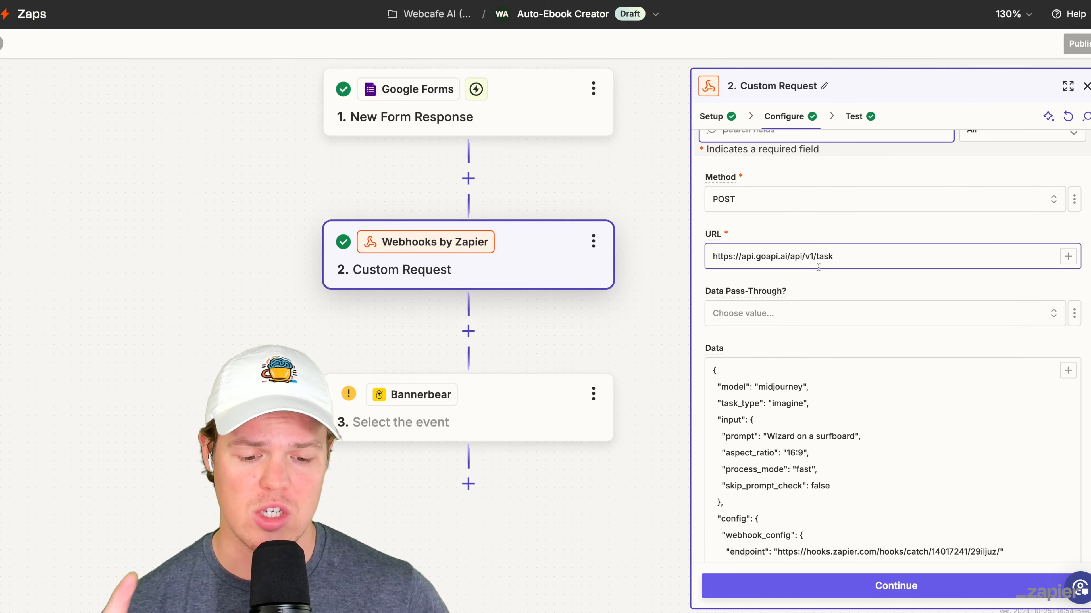
key(ctrl+plus)
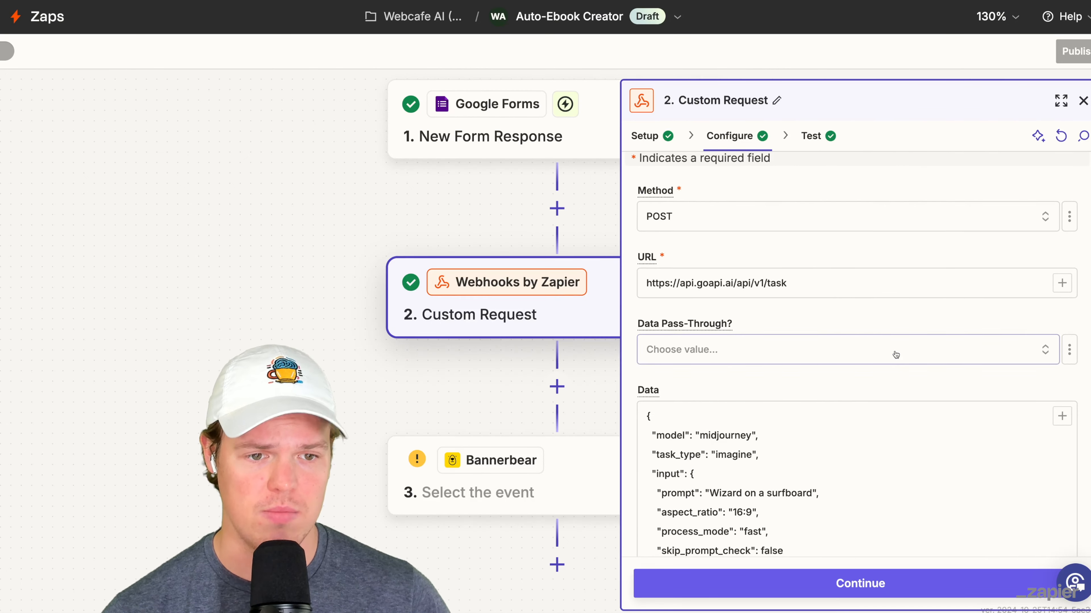
- Examine the Custom Request's JSON data, including prompt, aspect ratio and webhook endpoint, alongside GoAPI's Midjourney Imagine documentation
scroll(896, 356, down, 2)
scroll(854, 293, down, 5)
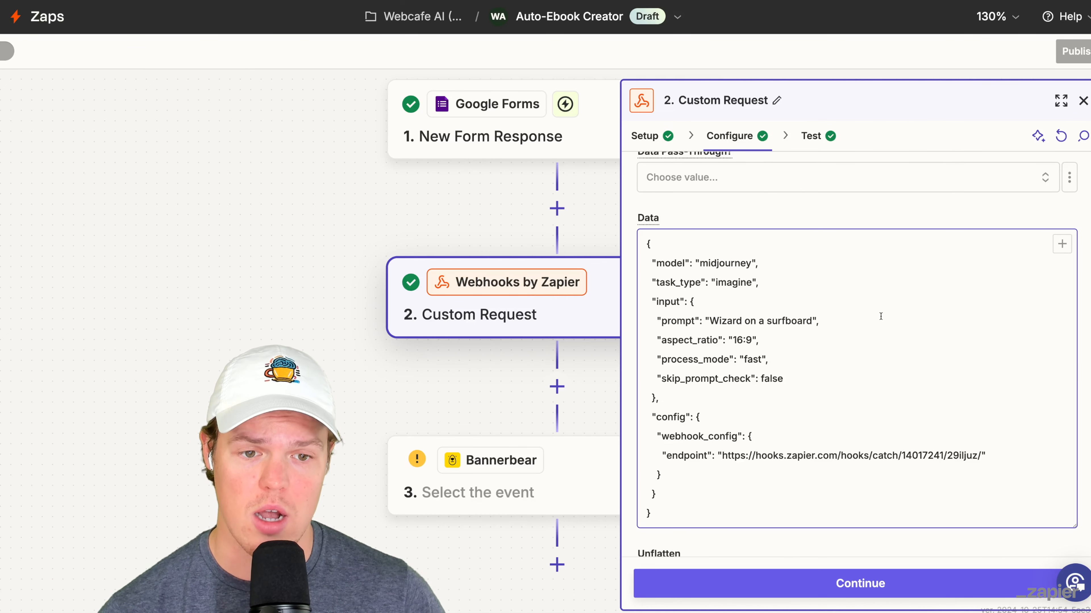
scroll(880, 316, down, 1)
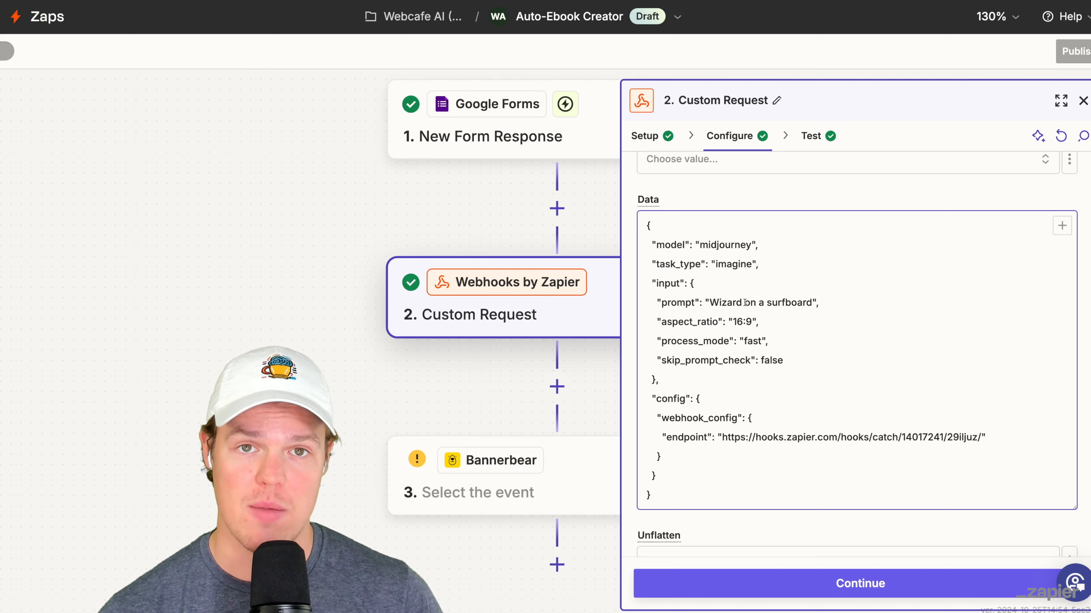
scroll(744, 302, down, 1)
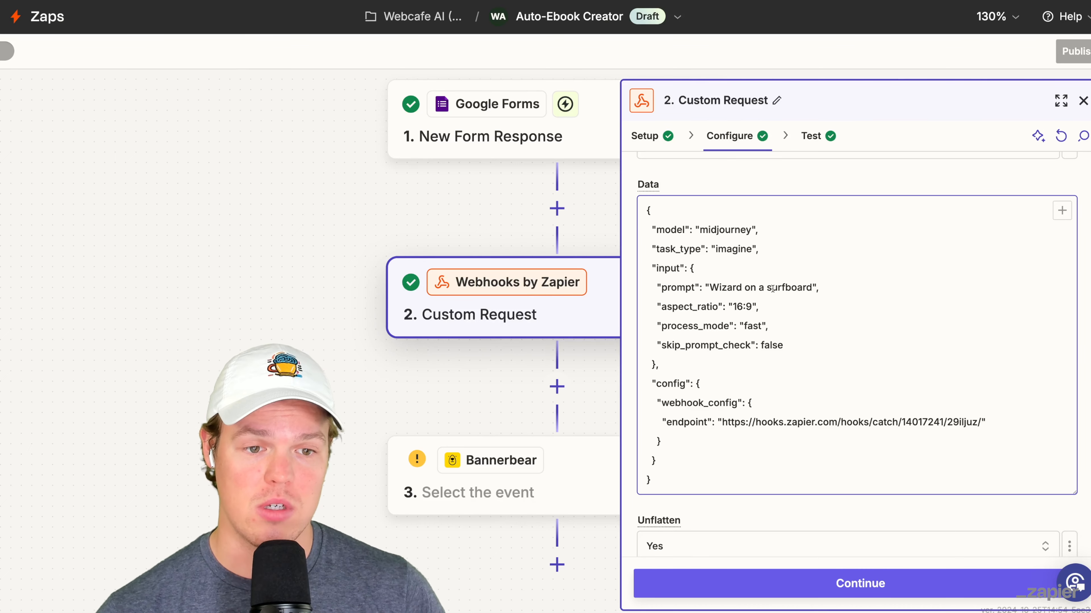
scroll(781, 289, down, 2)
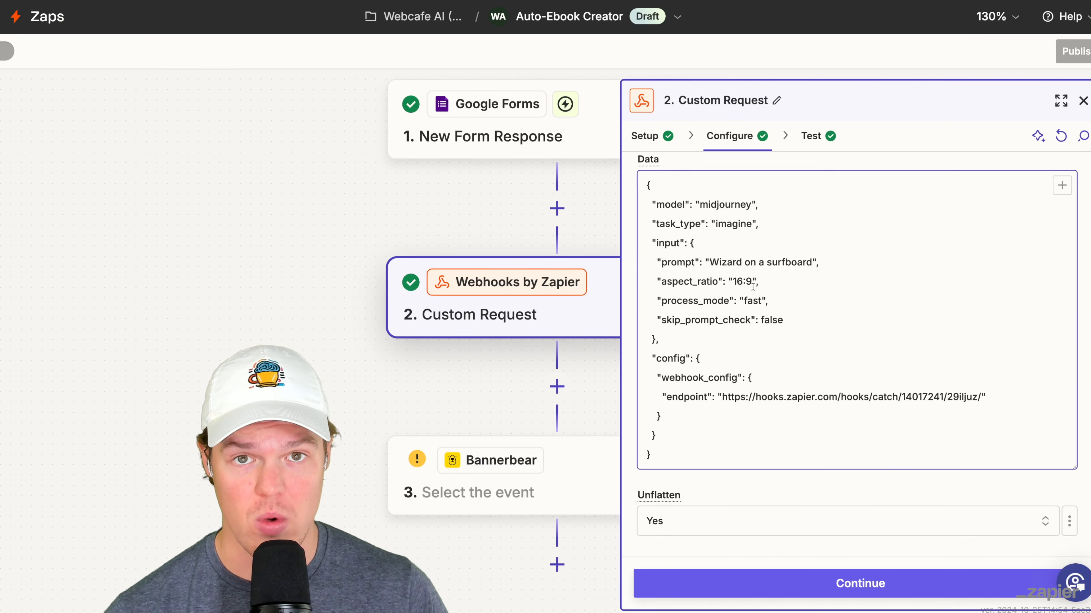
scroll(753, 287, down, 1)
scroll(747, 299, down, 1)
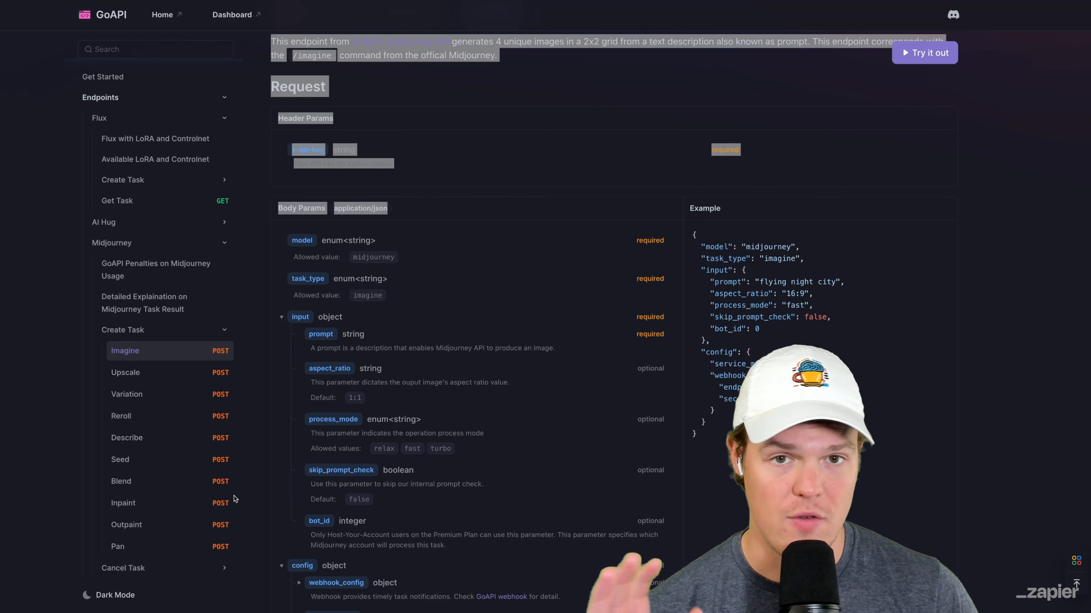
scroll(287, 412, down, 3)
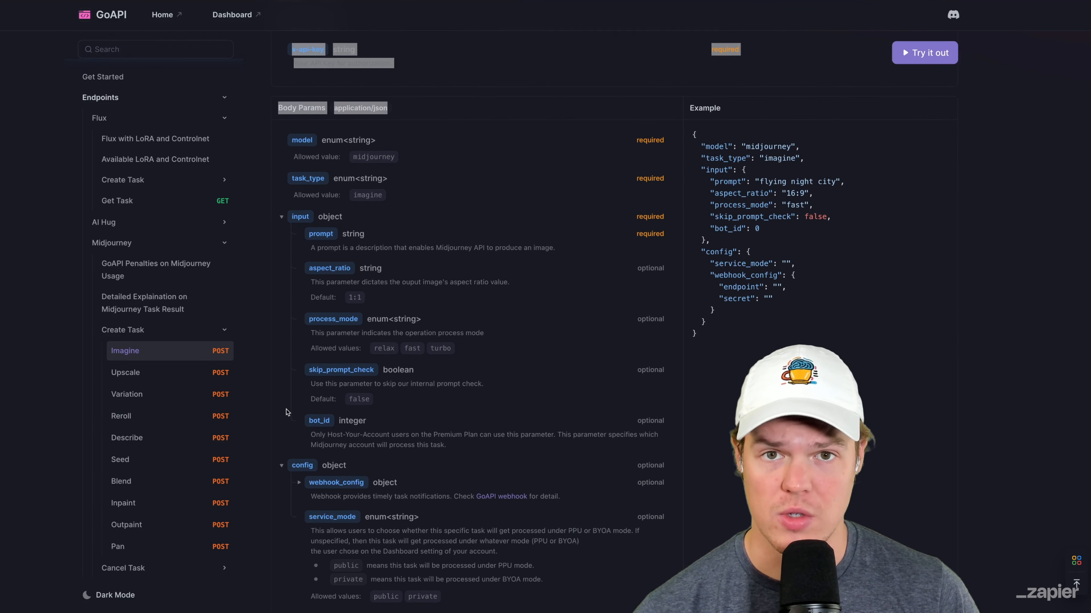
scroll(349, 293, down, 1)
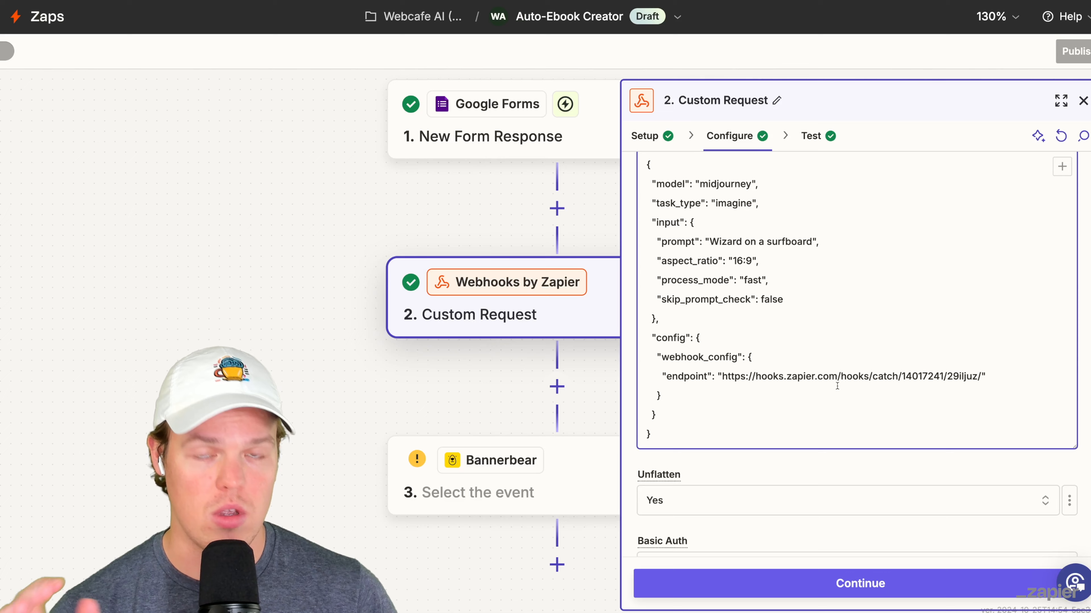
scroll(836, 386, down, 1)
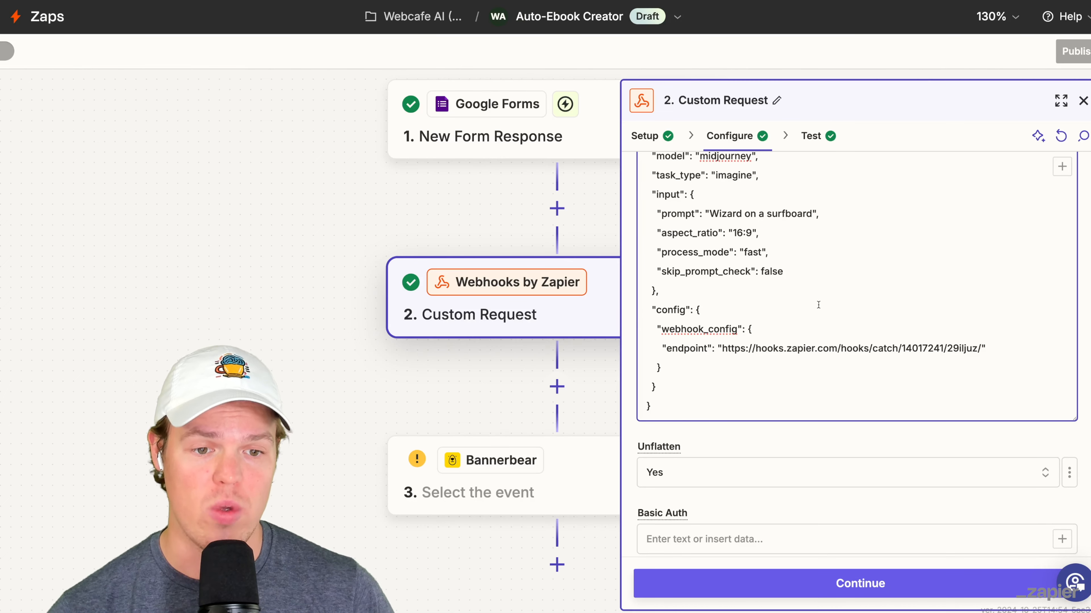
scroll(819, 304, down, 1)
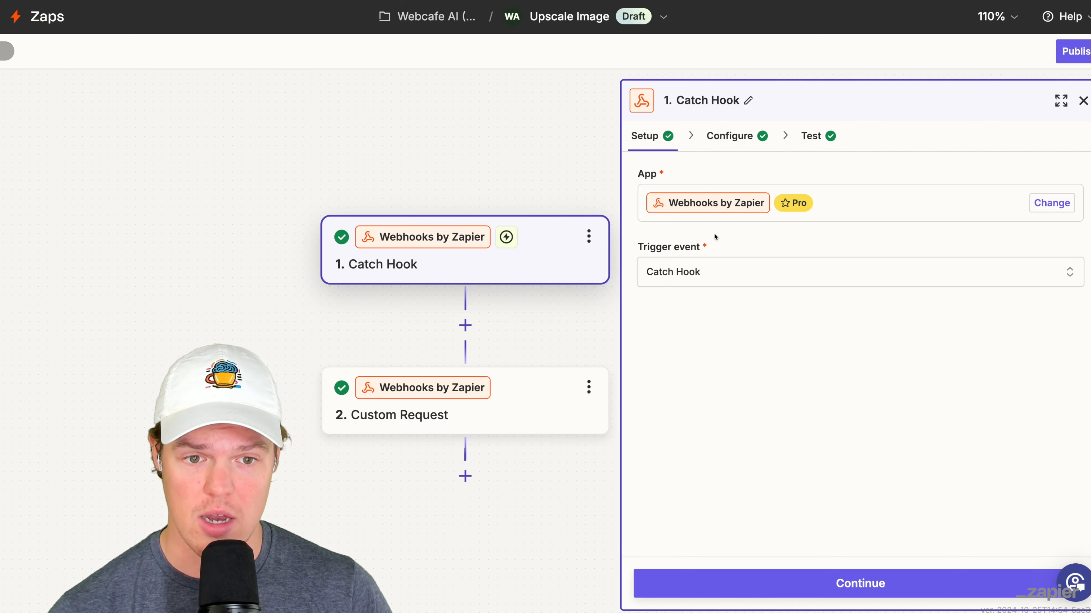
- Review the configuration and test sections of the Catch Hook trigger in the Upscale Image Zap
click(735, 136)
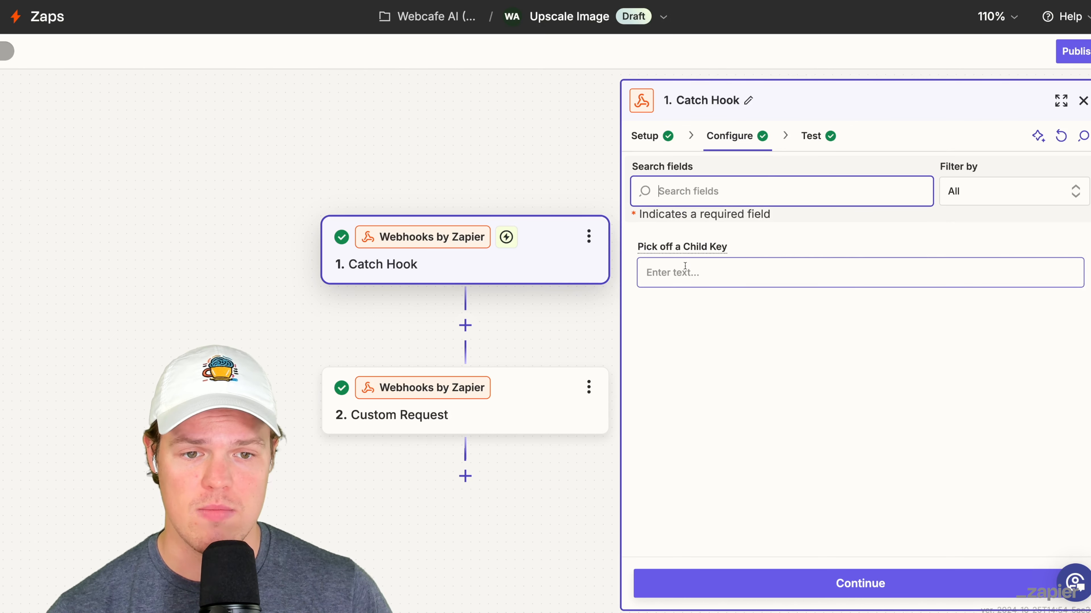
click(816, 136)
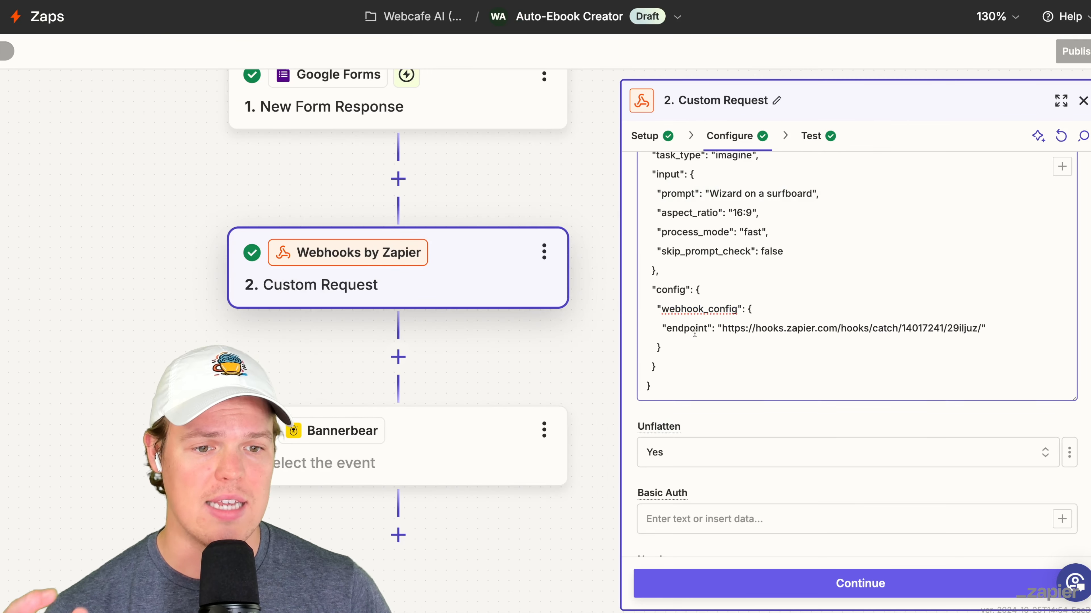
- Compare the webhook endpoint in the Custom Request's data with the Upscale Image Zap's Catch Hook URL
scroll(694, 333, up, 1)
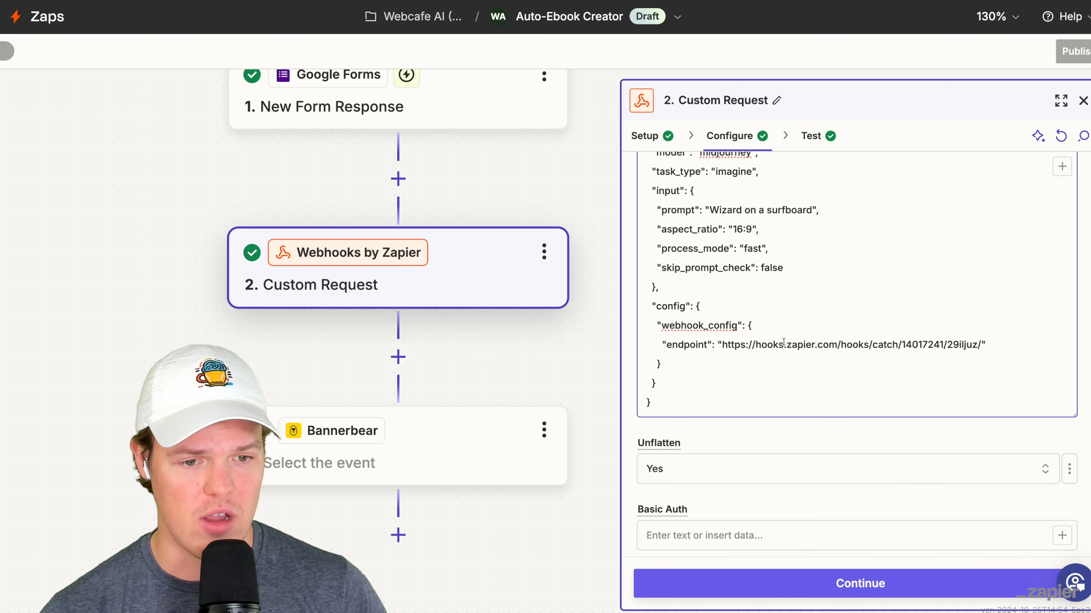
drag(803, 343, 906, 336)
click(958, 333)
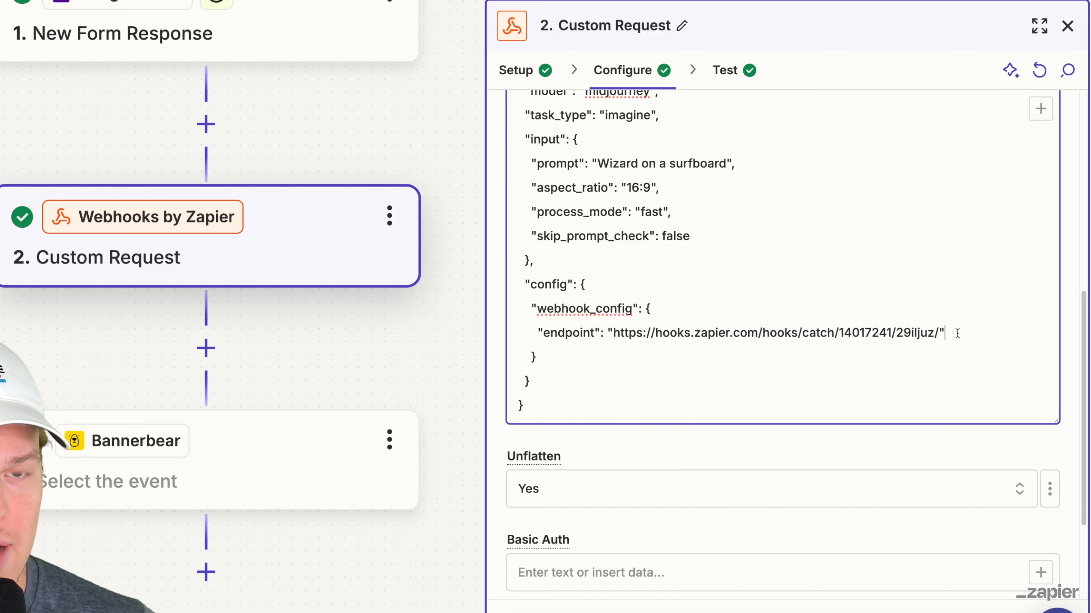
scroll(957, 333, up, 2)
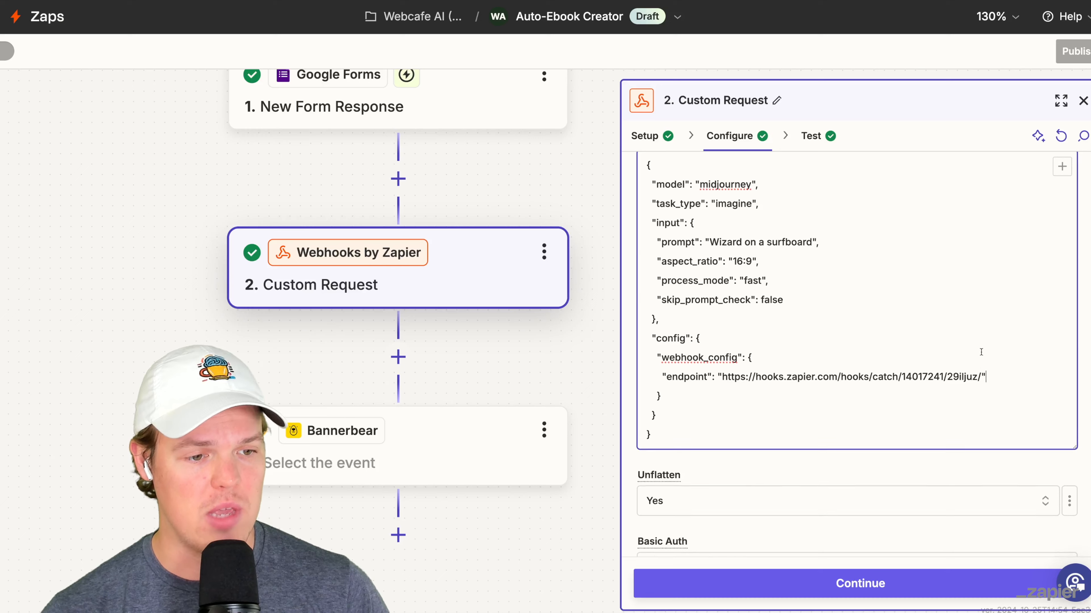
scroll(981, 352, up, 2)
scroll(981, 352, down, 1)
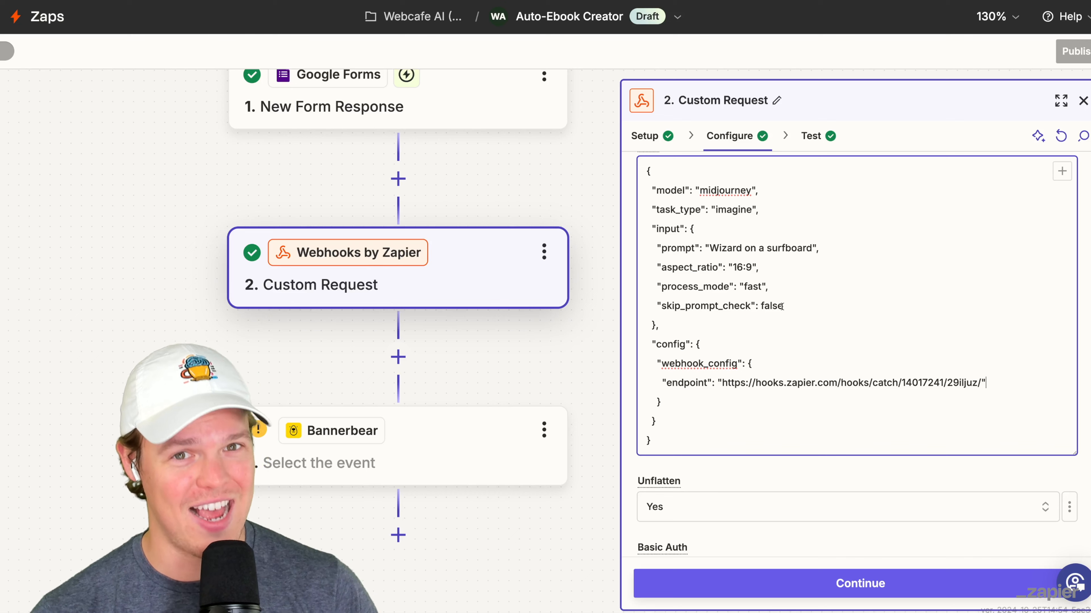
- Copy the x-api-key header name from GoAPI's Imagine documentation and clear the placeholder value of the Custom Request's x-api-key header
scroll(794, 312, down, 5)
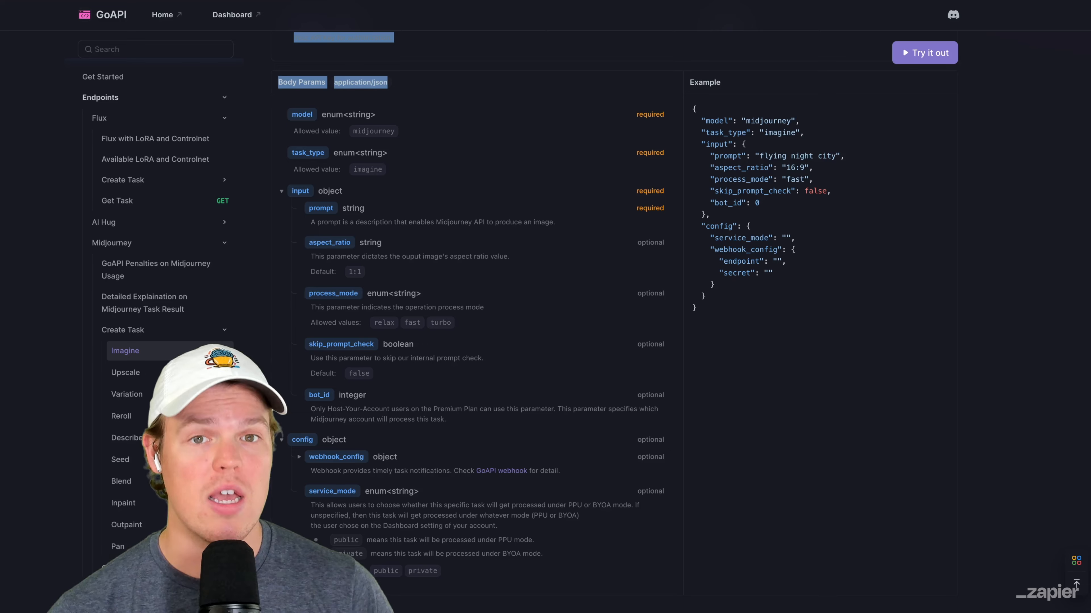
drag(517, 8, 518, 108)
scroll(517, 108, up, 3)
click(517, 112)
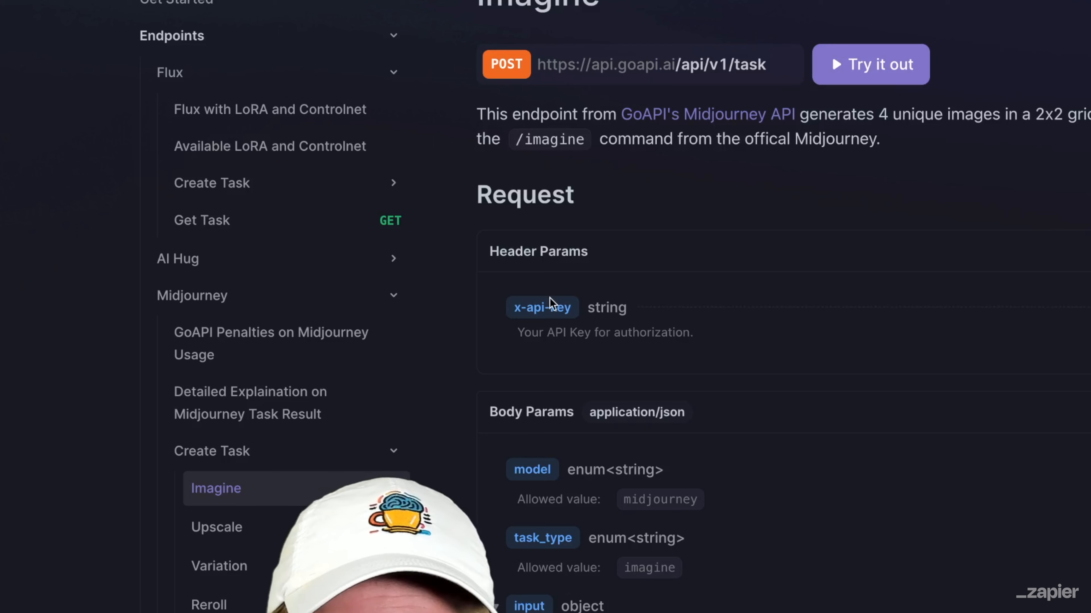
click(544, 309)
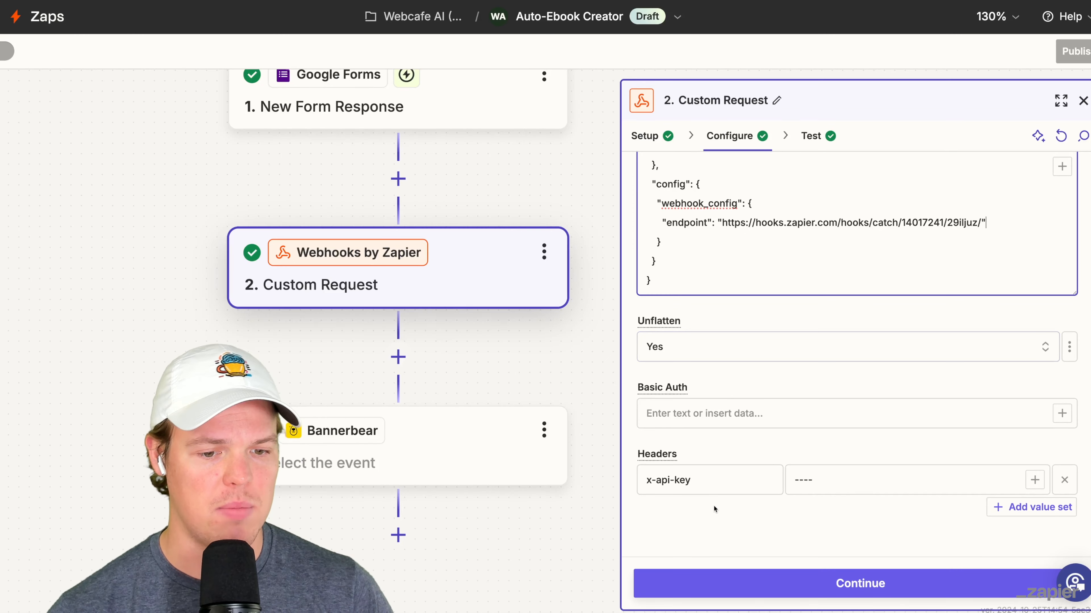
click(712, 482)
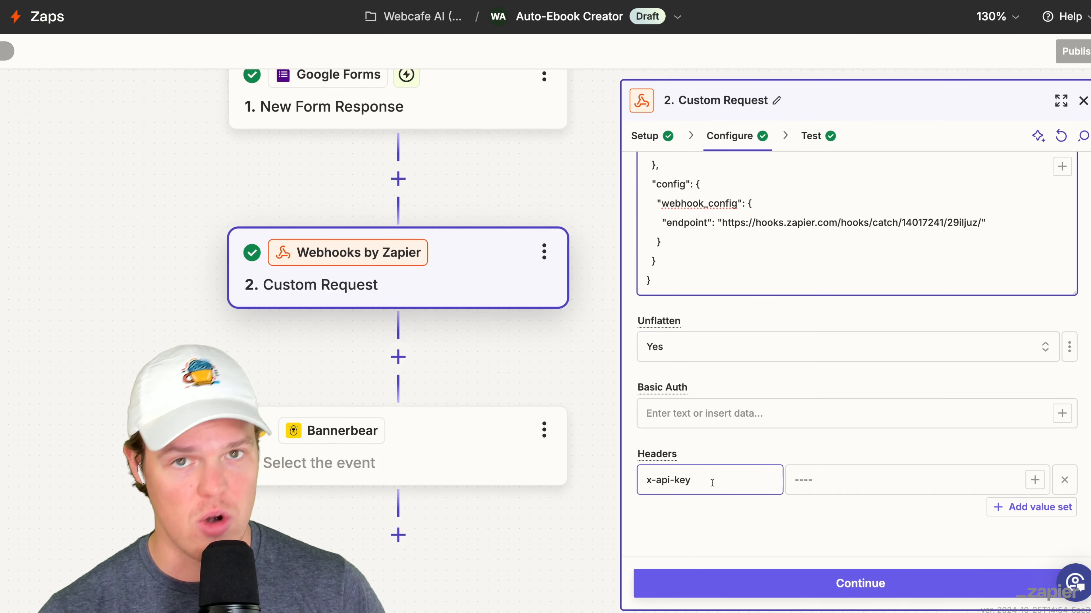
click(816, 486)
key(BackSpace)
key(BackSpace)
key(BackSpace)
key(BackSpace)
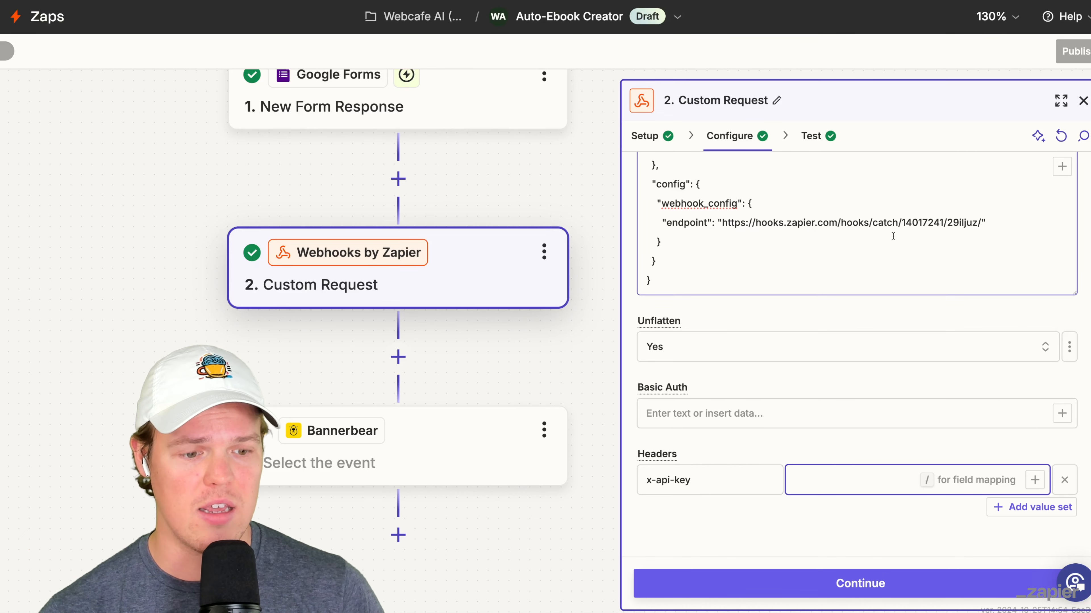
- Examine request A of the Upscale Image Zap's Catch Hook and select its output image URL
click(811, 137)
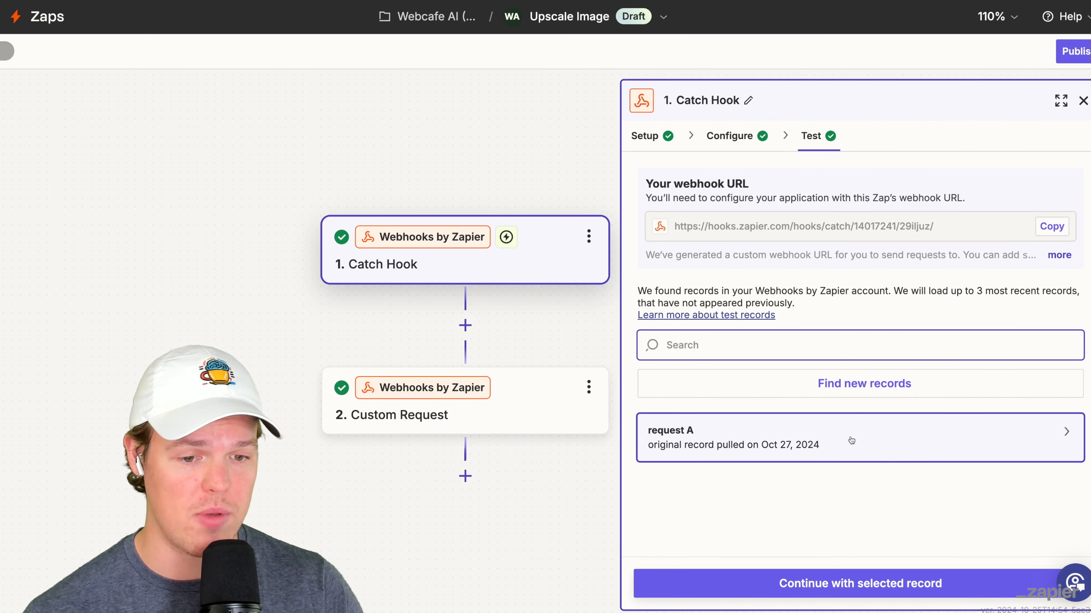
mouse_move(848, 438)
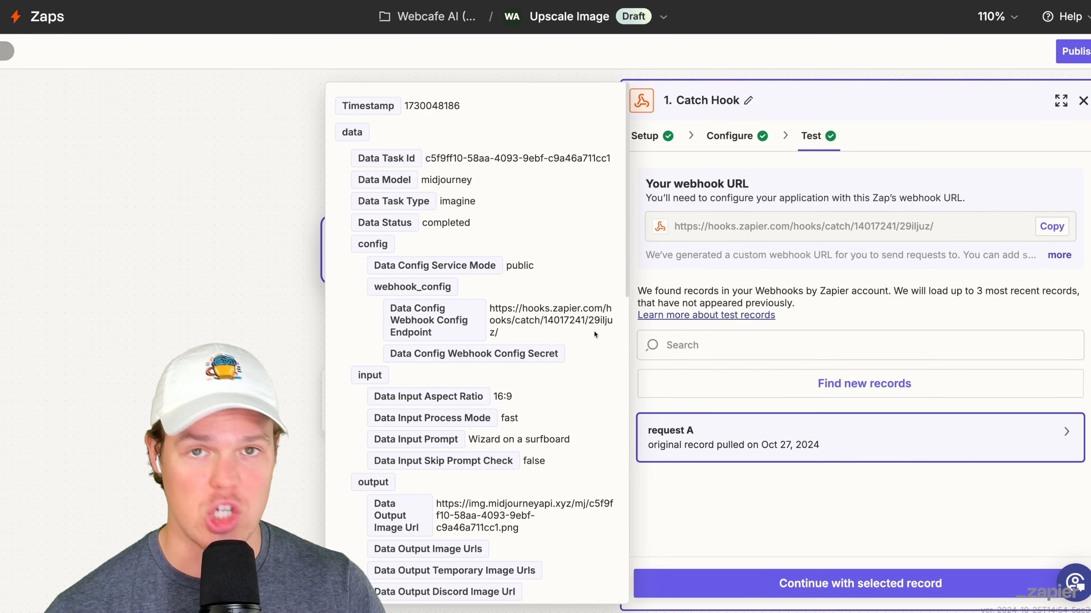
scroll(494, 279, down, 1)
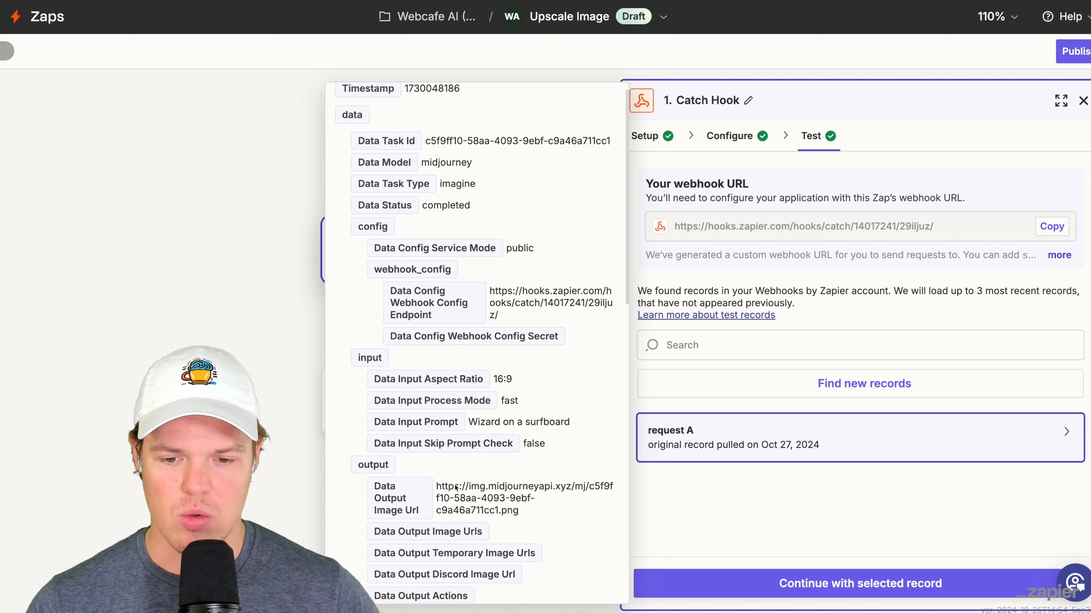
triple_click(482, 498)
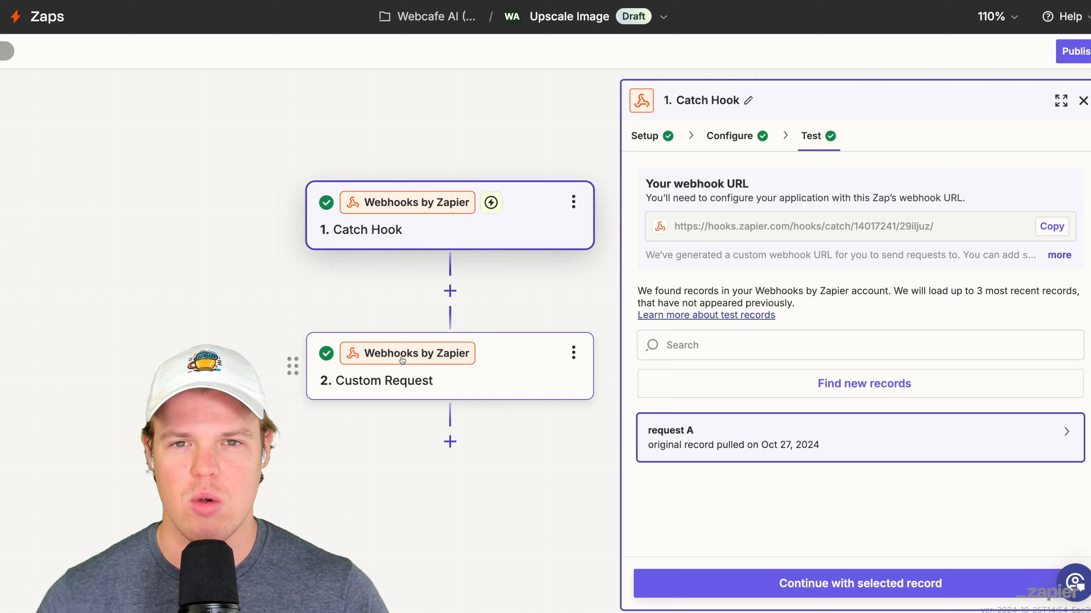
- Review the method, URL and JSON data of the Custom Request in the Upscale Image Zap
scroll(406, 313, left, 1)
scroll(407, 313, down, 1)
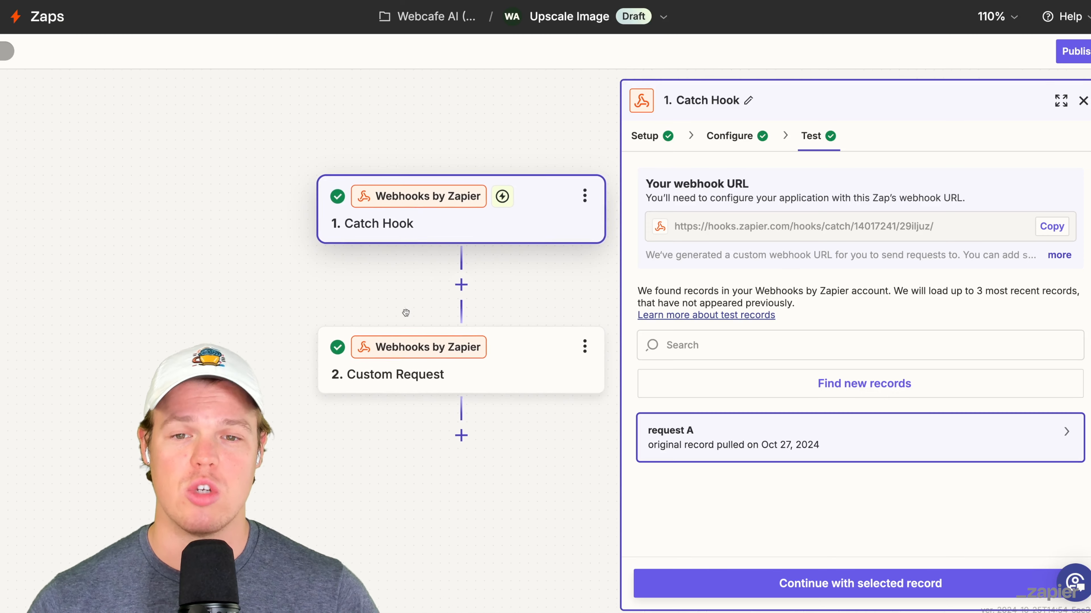
click(444, 347)
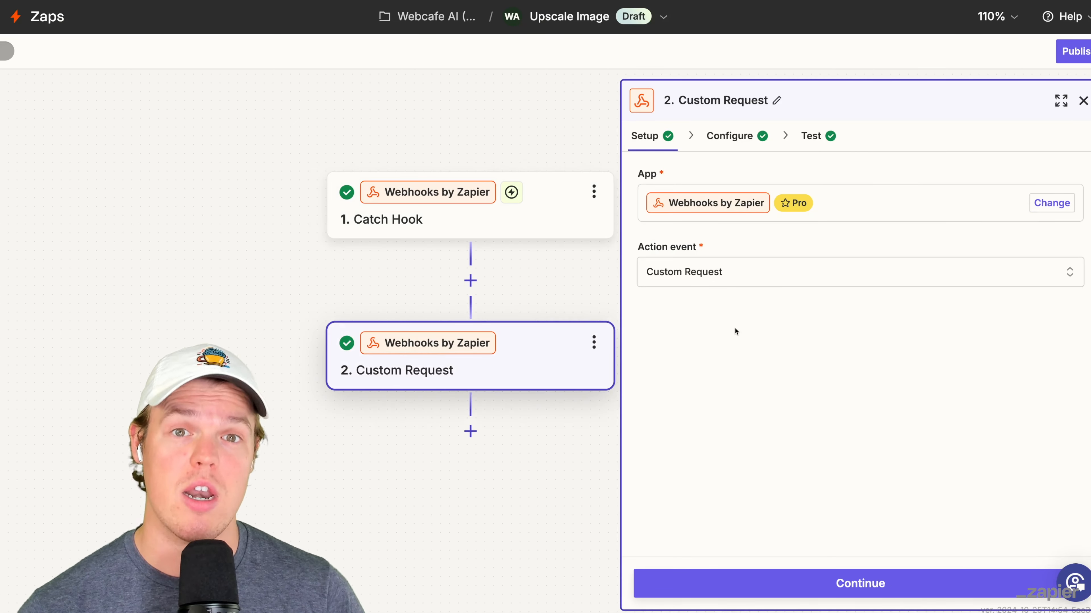
click(754, 143)
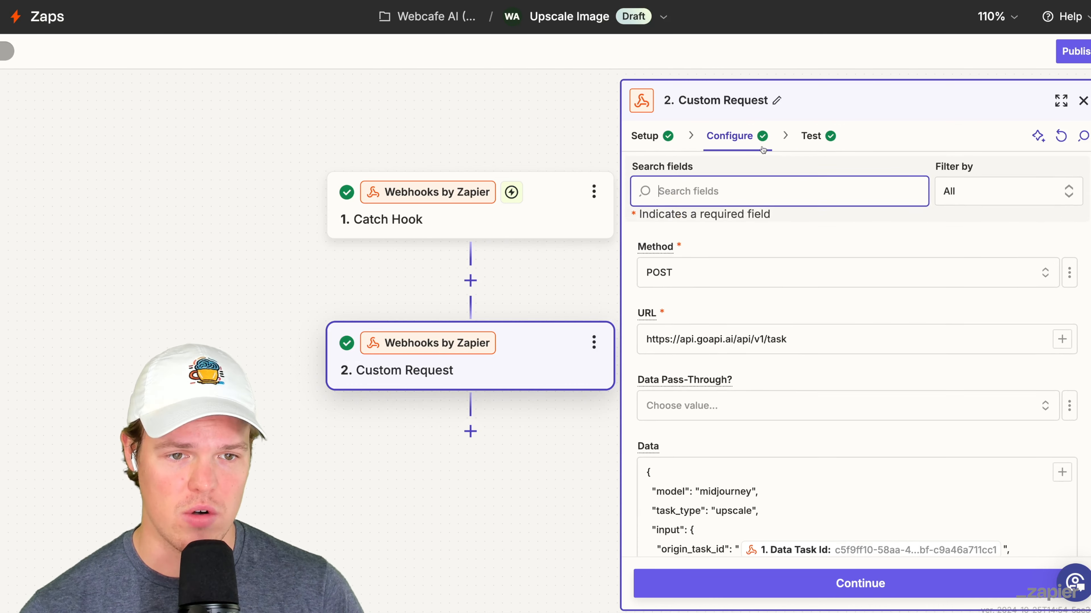
scroll(795, 223, down, 2)
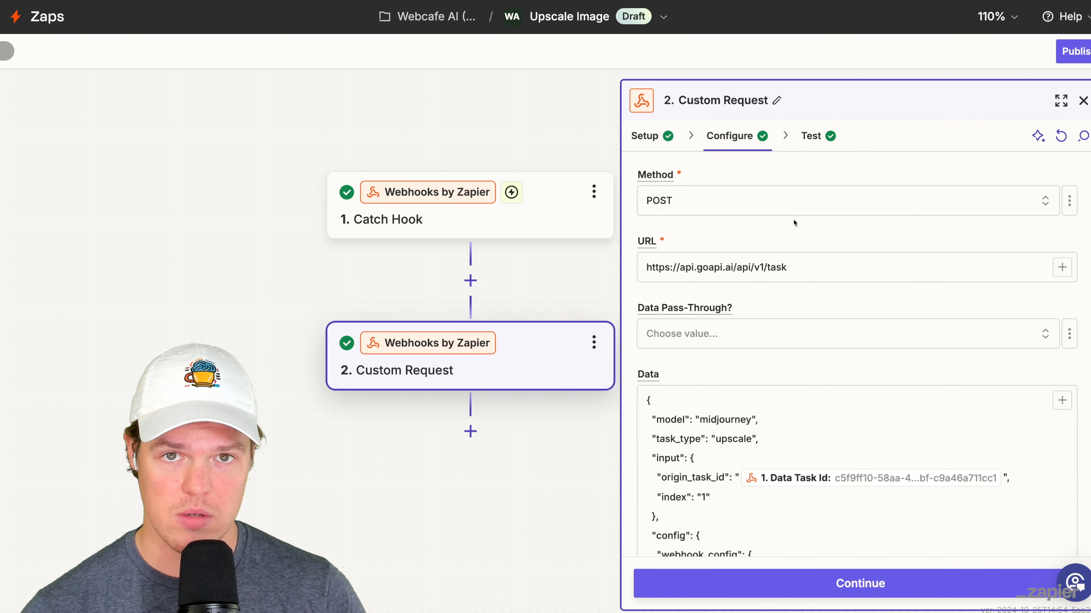
scroll(781, 241, down, 1)
click(767, 256)
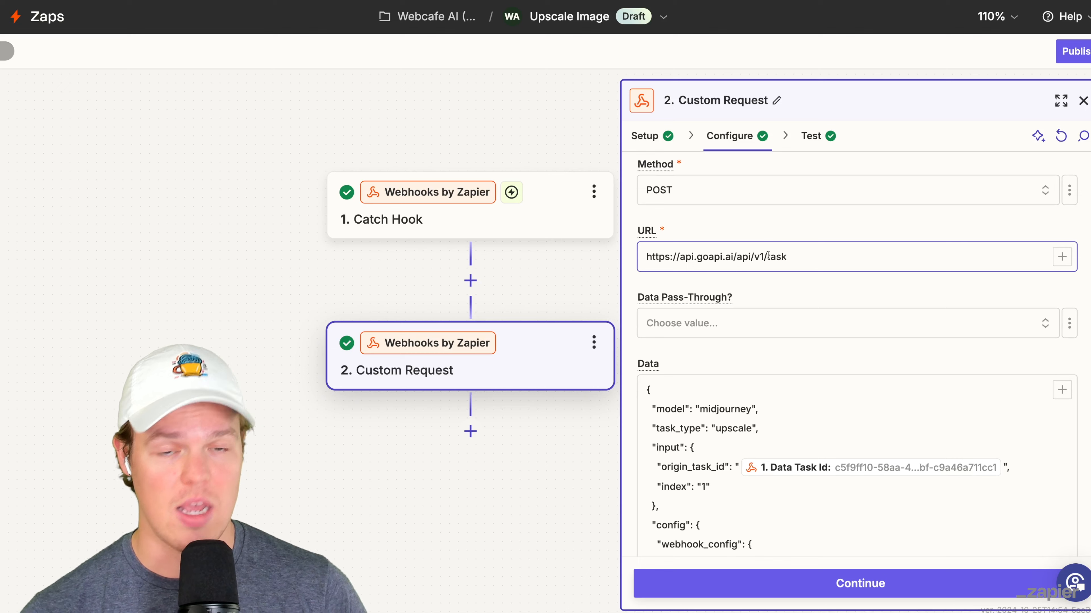
scroll(772, 266, down, 3)
scroll(798, 288, down, 1)
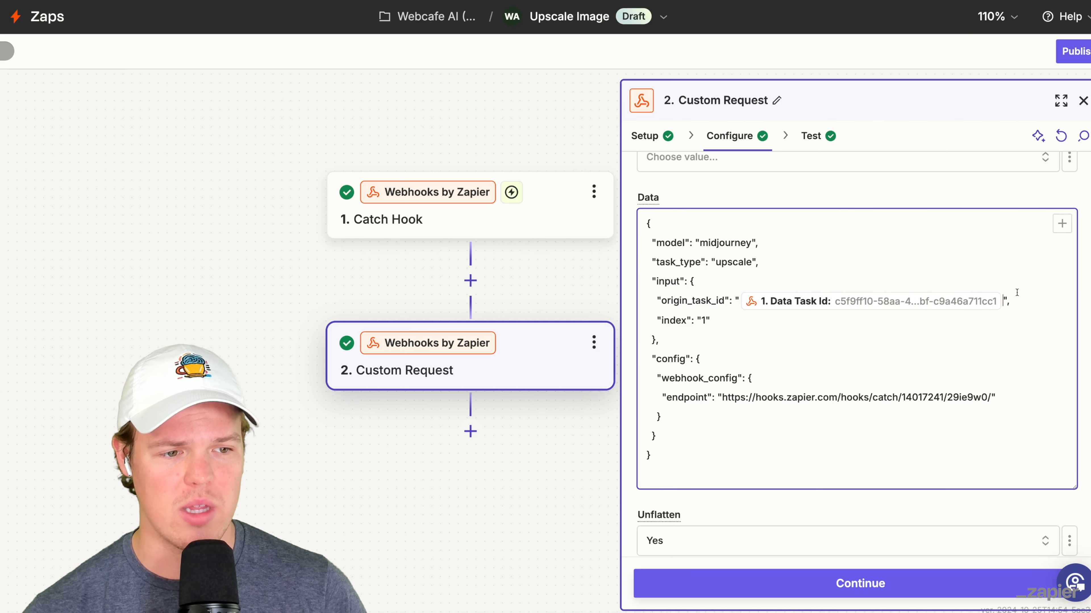
- Inspect the Catch Hook fields that can be inserted into the upscale request's data, including the Data Task Id
click(1064, 230)
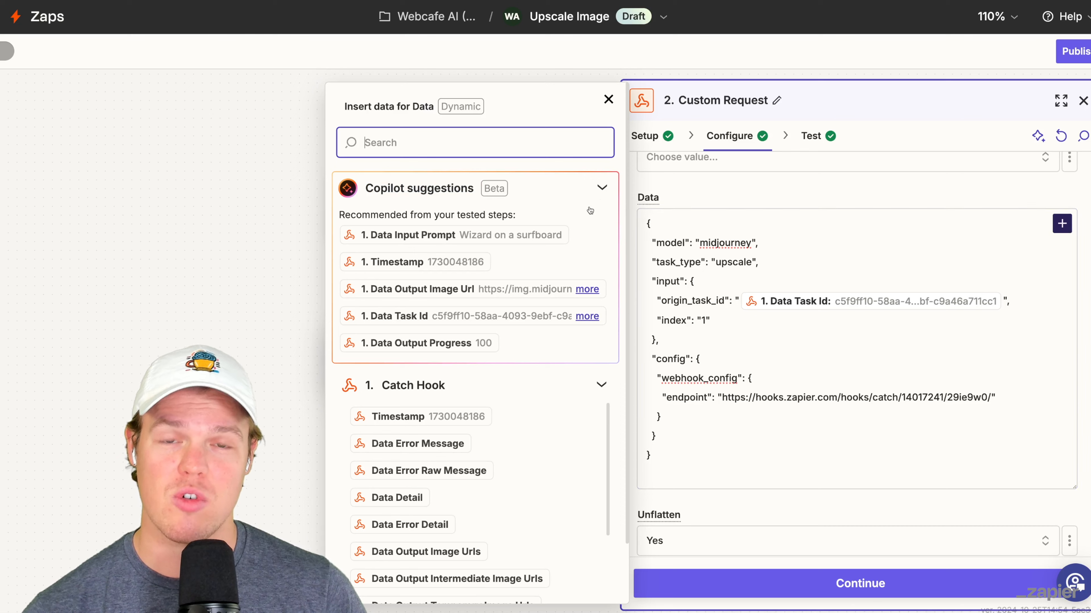
scroll(565, 310, down, 1)
scroll(564, 307, down, 1)
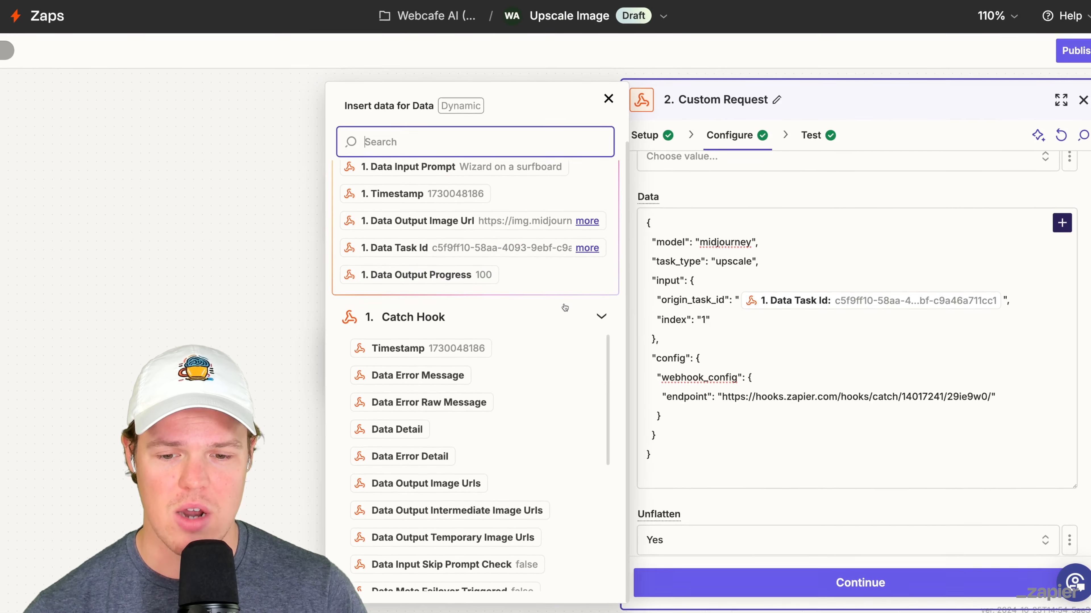
scroll(462, 247, up, 2)
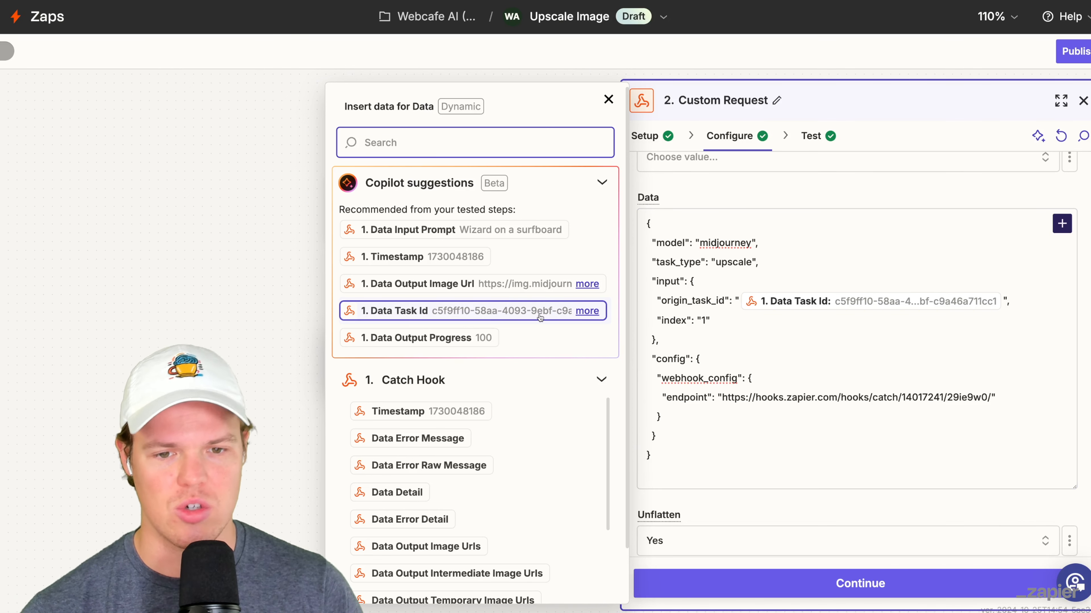
click(698, 220)
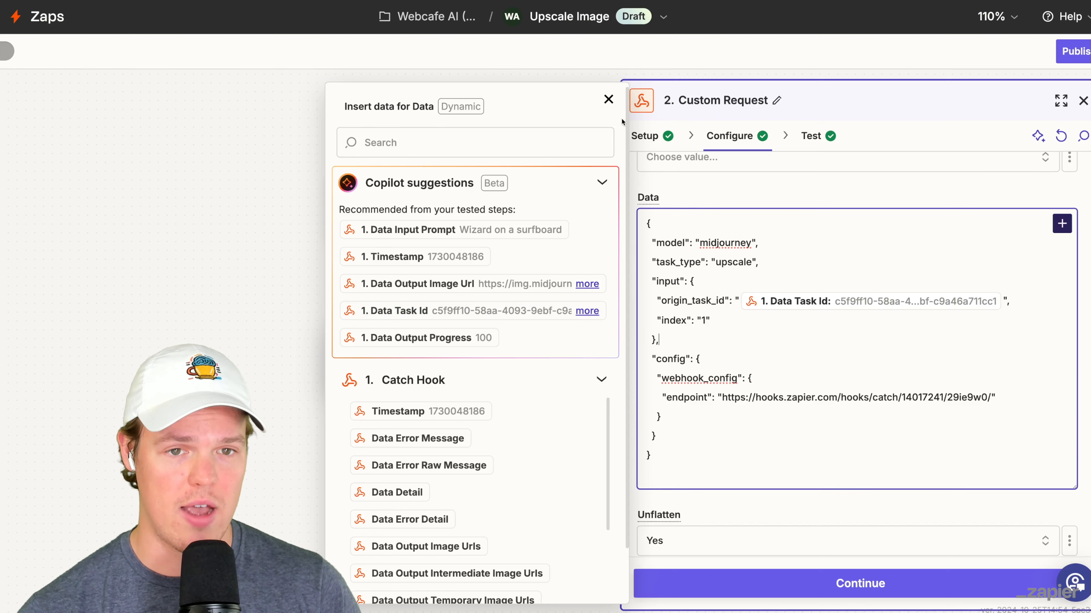
click(608, 99)
click(726, 326)
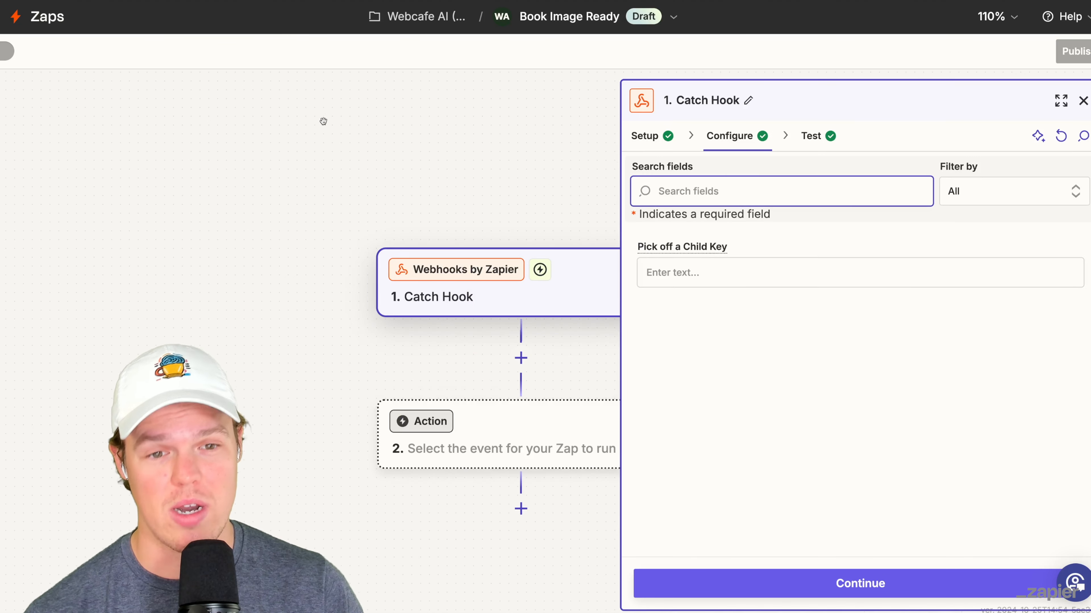
- Check the Book Image Ready Zap's Catch Hook setup and test sections against the upscale request's webhook endpoint
click(405, 306)
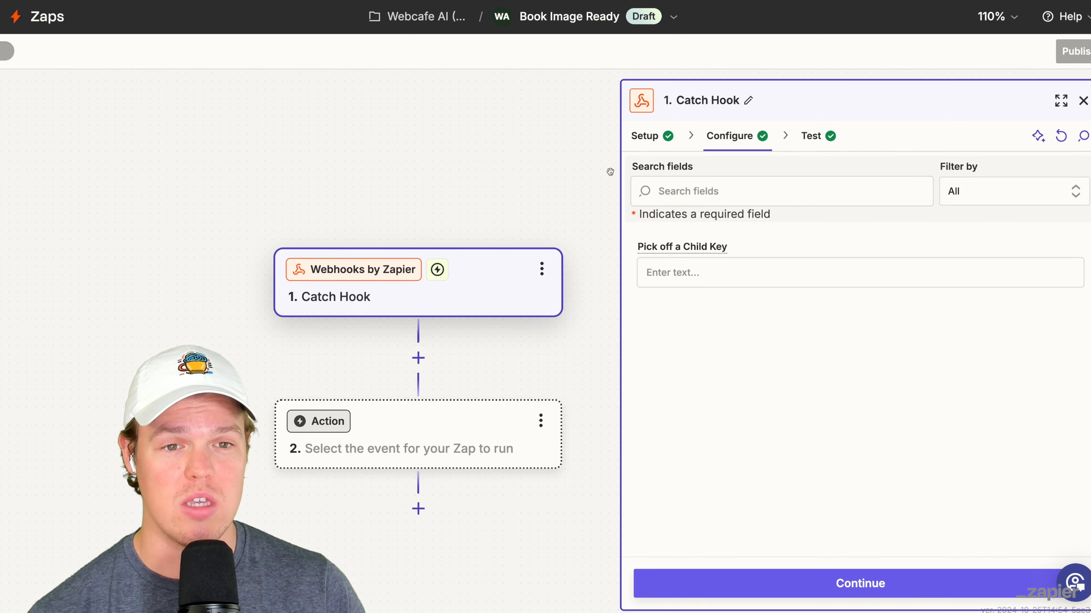
click(644, 135)
click(810, 136)
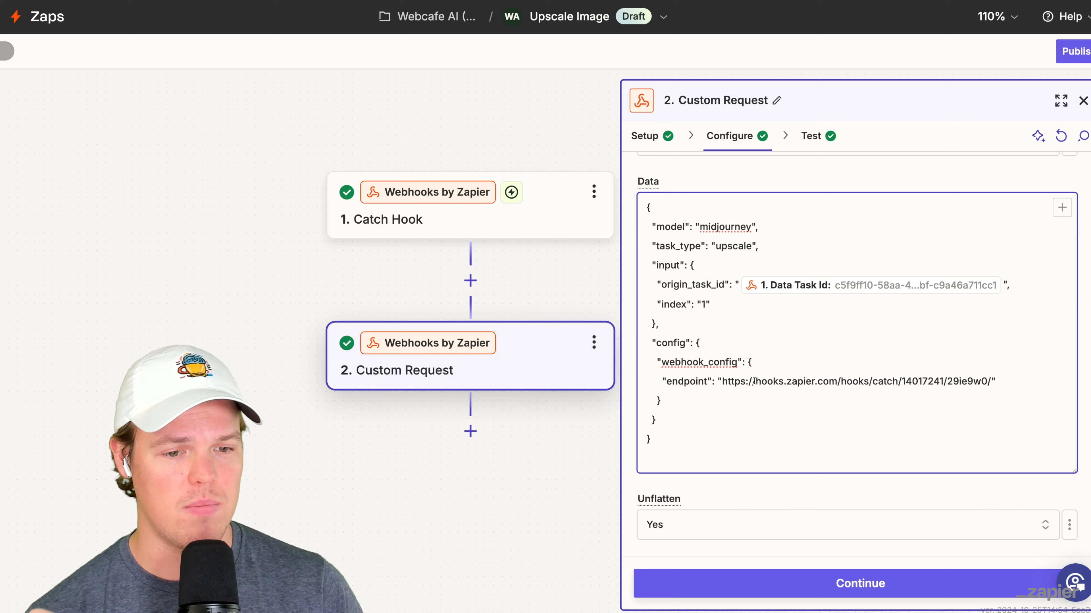
scroll(754, 381, down, 4)
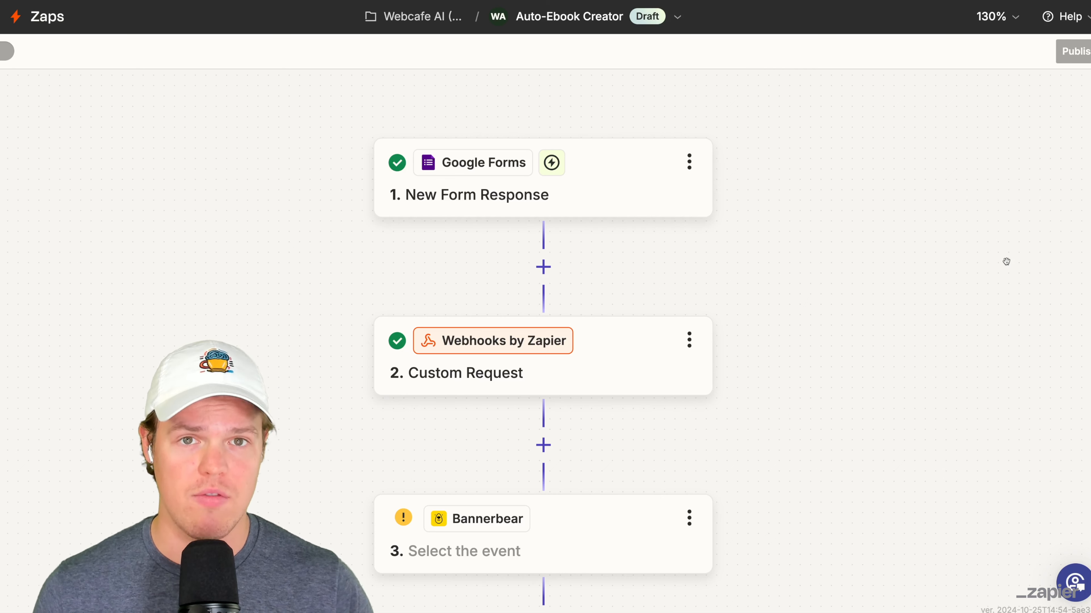
- Delete the Bannerbear step from the Auto-Ebook Creator Zap
scroll(1007, 261, down, 4)
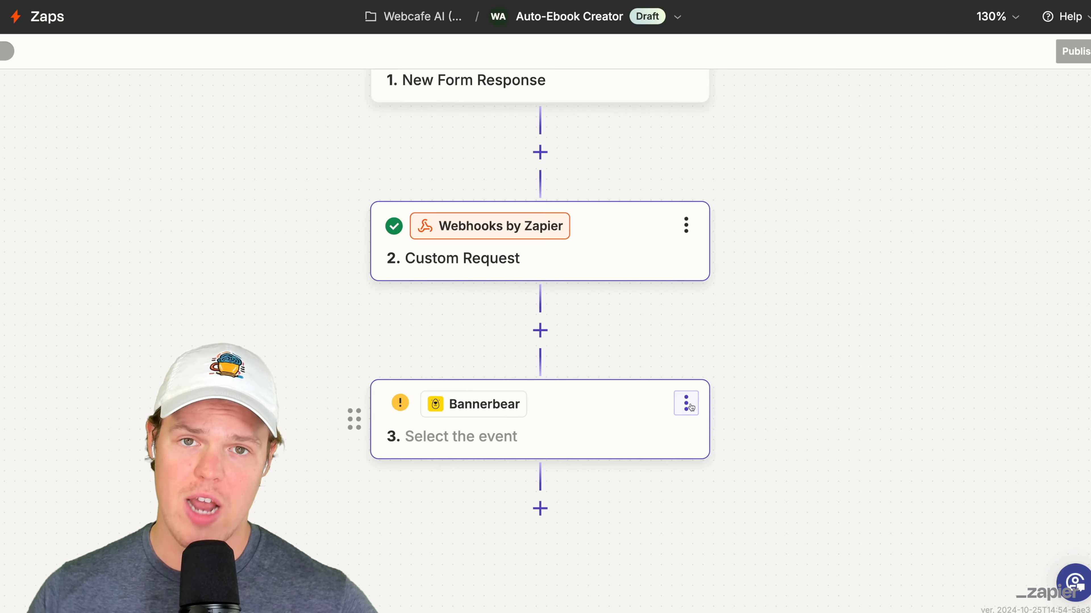
click(688, 406)
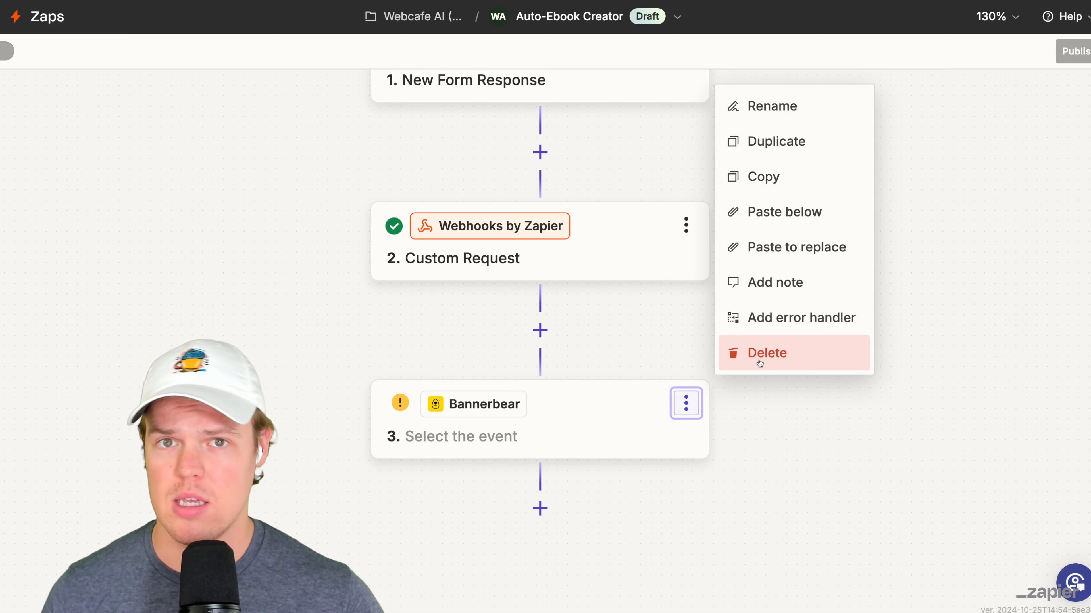
click(760, 363)
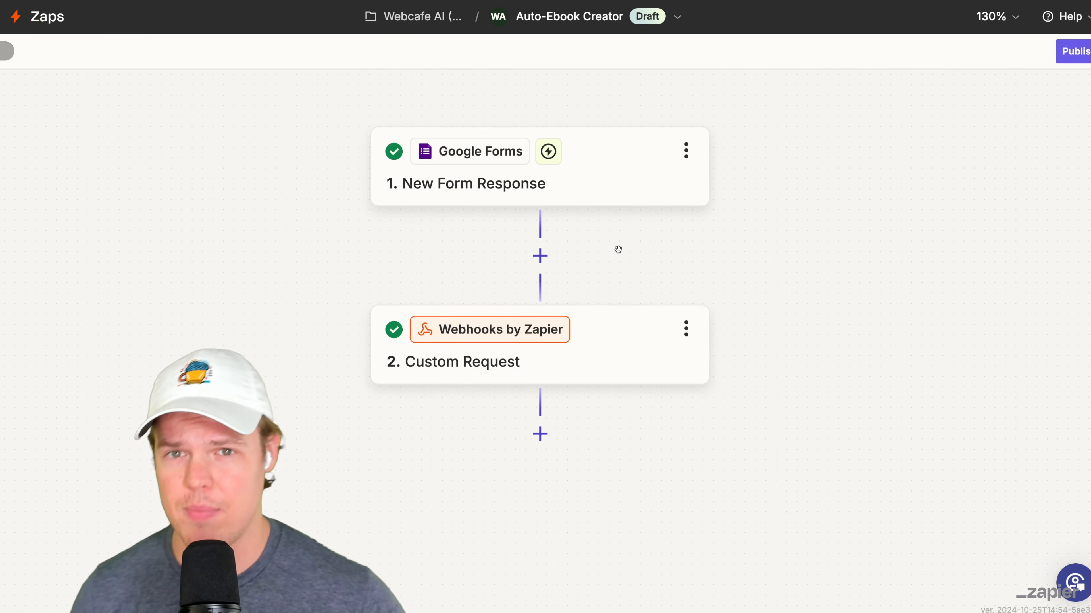
- Add a ChatGPT step with the Conversation event and a selected account between the New Form Response trigger and the Custom Request
scroll(618, 249, down, 3)
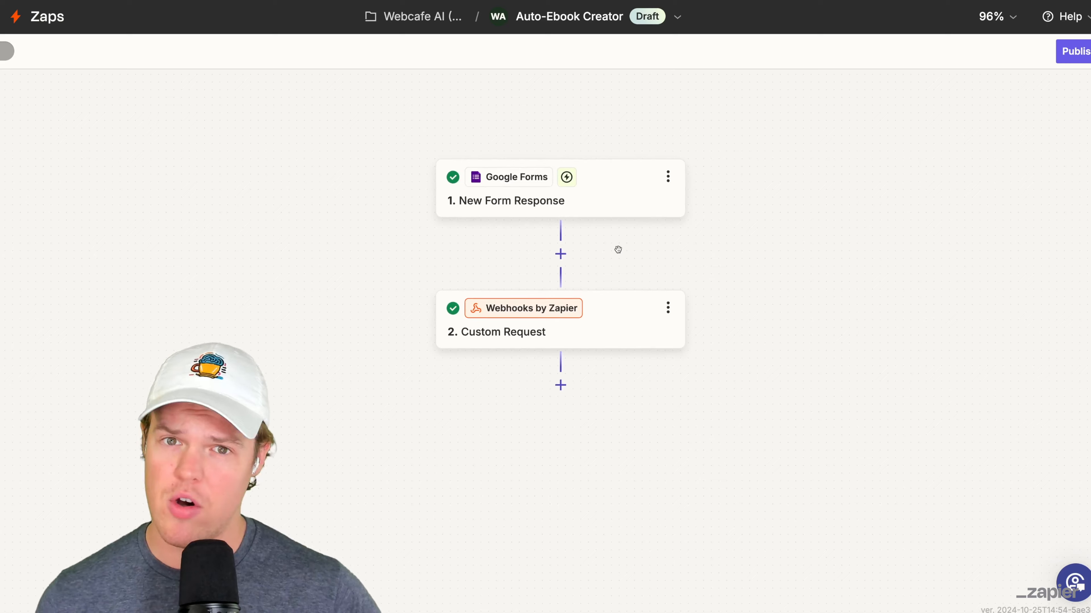
scroll(618, 250, down, 2)
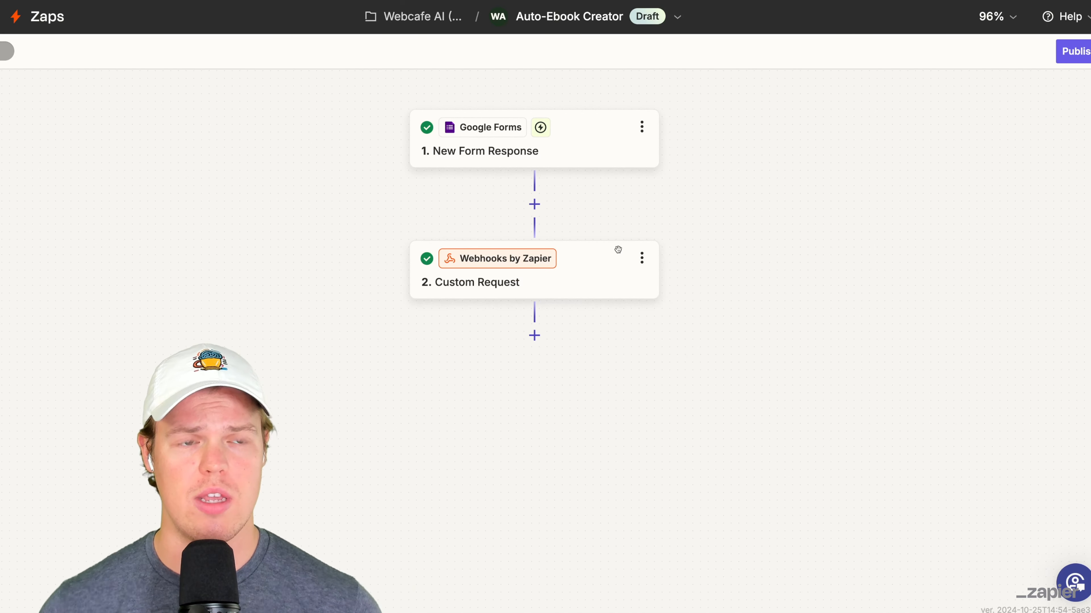
scroll(553, 212, up, 3)
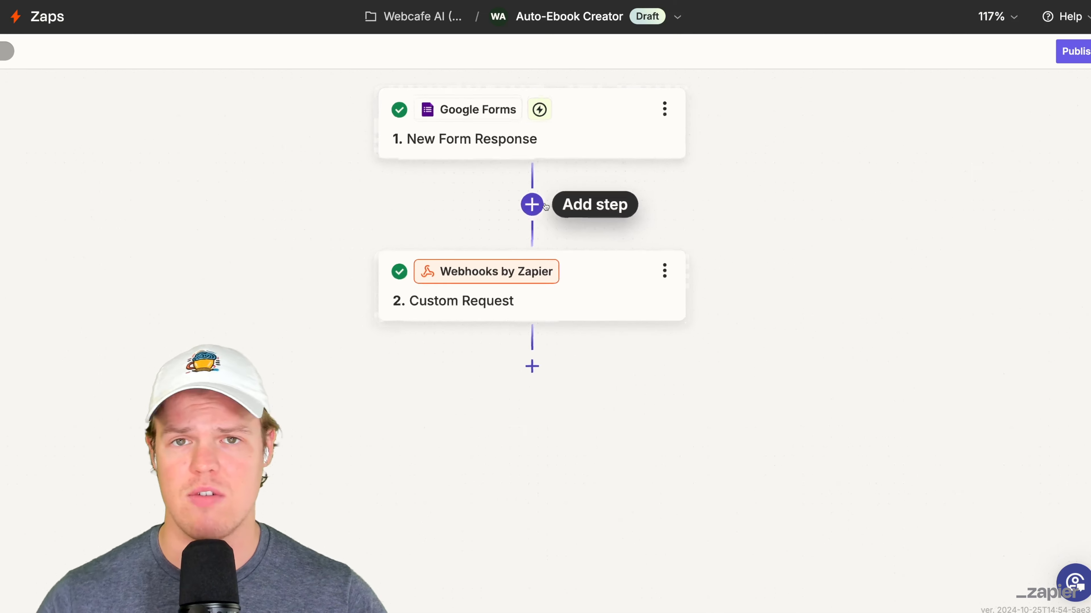
click(529, 229)
text(chatg)
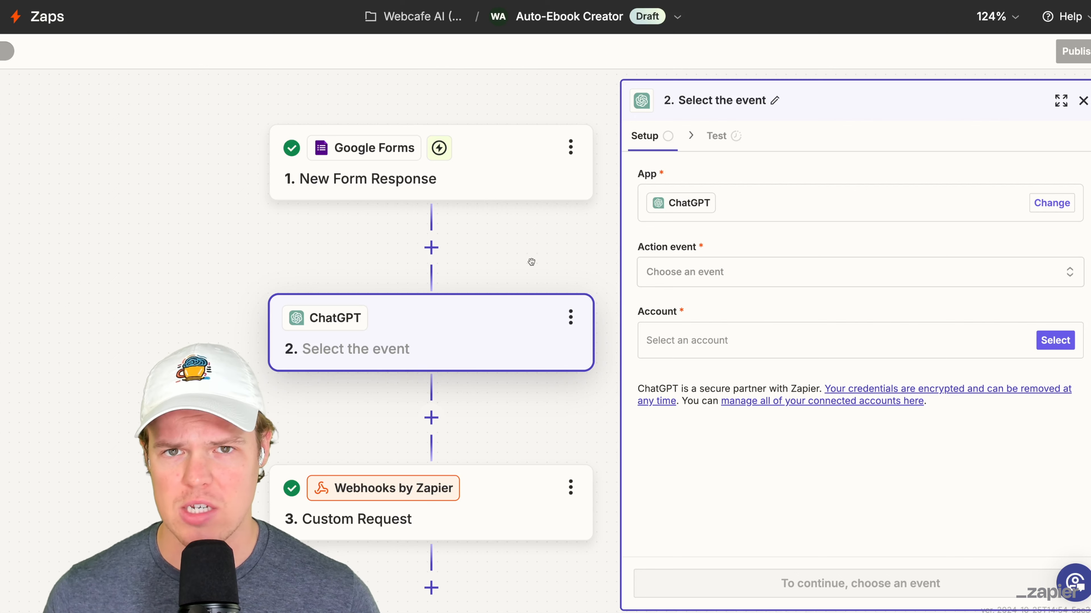
click(777, 272)
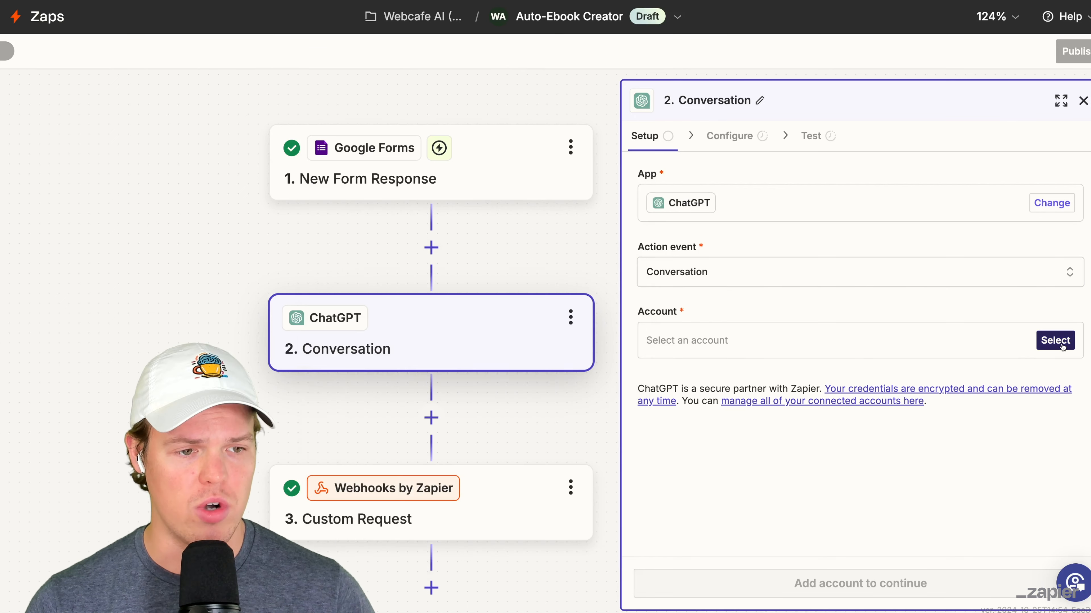
click(1061, 347)
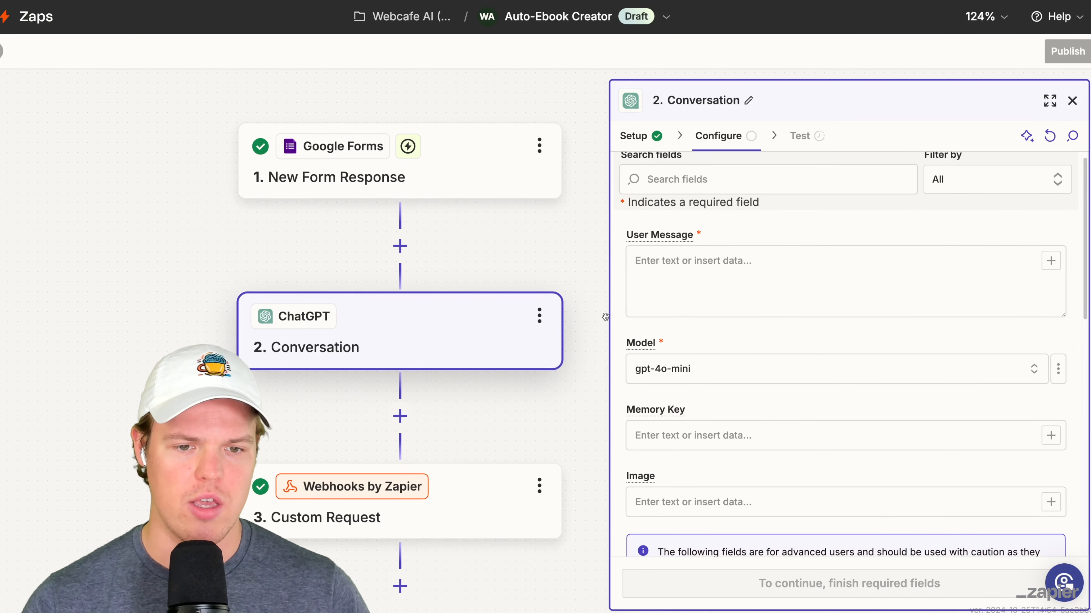
- Fill the Conversation step's User Message with the six book-context questions and the request for a table of contents with one chapter per line
click(701, 367)
click(711, 335)
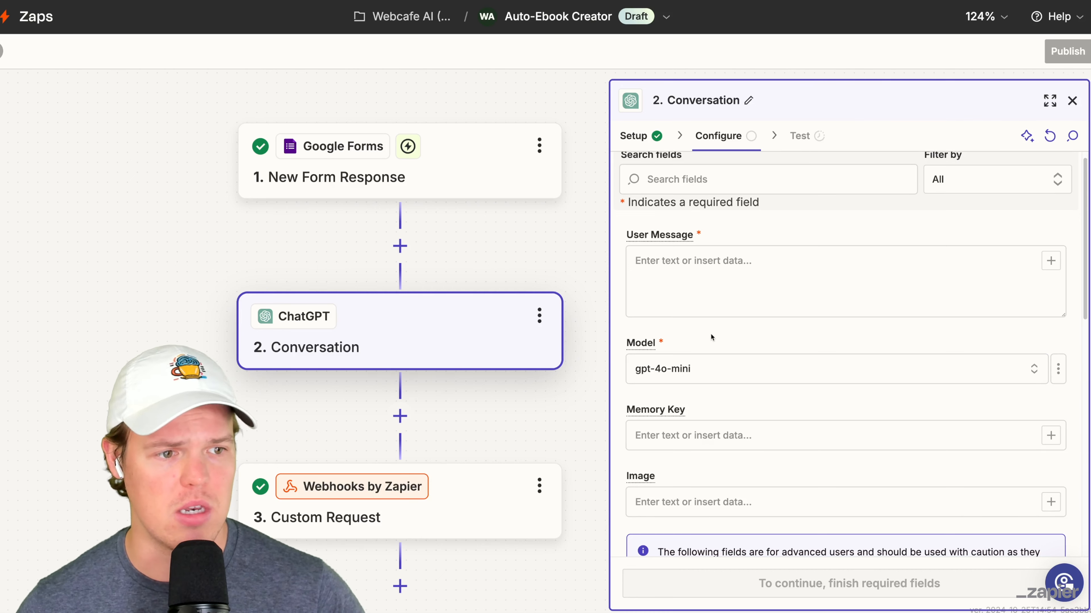
click(729, 270)
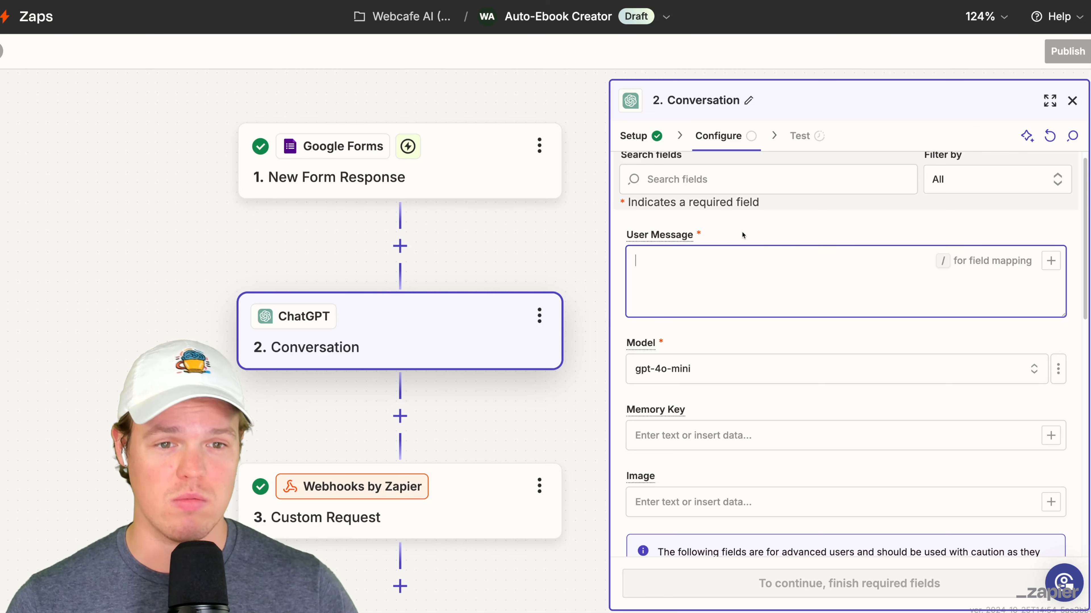
scroll(752, 234, up, 1)
key(ctrl+v)
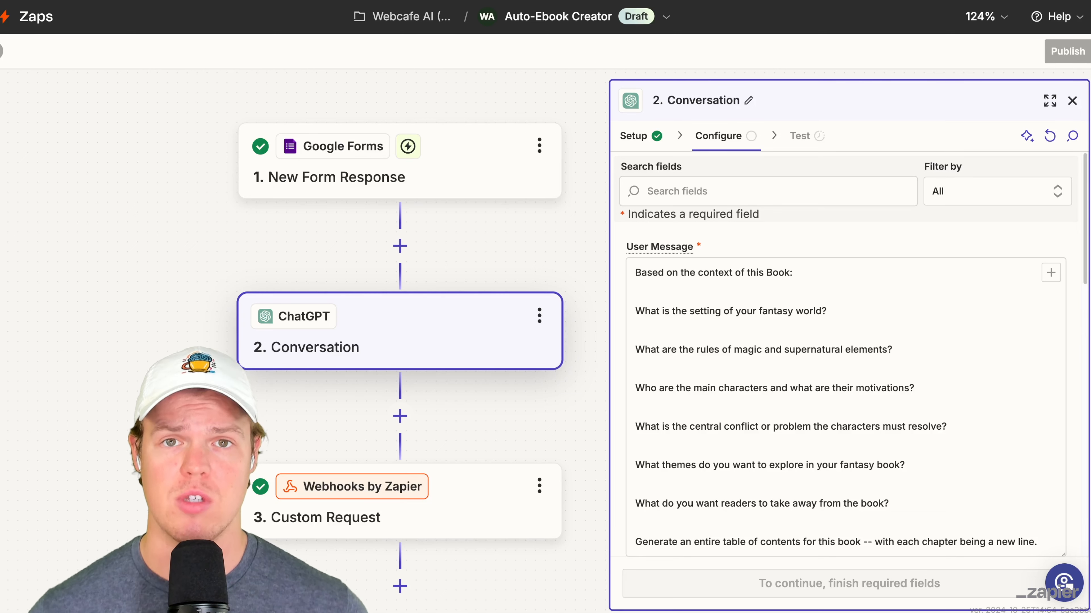
scroll(902, 312, down, 3)
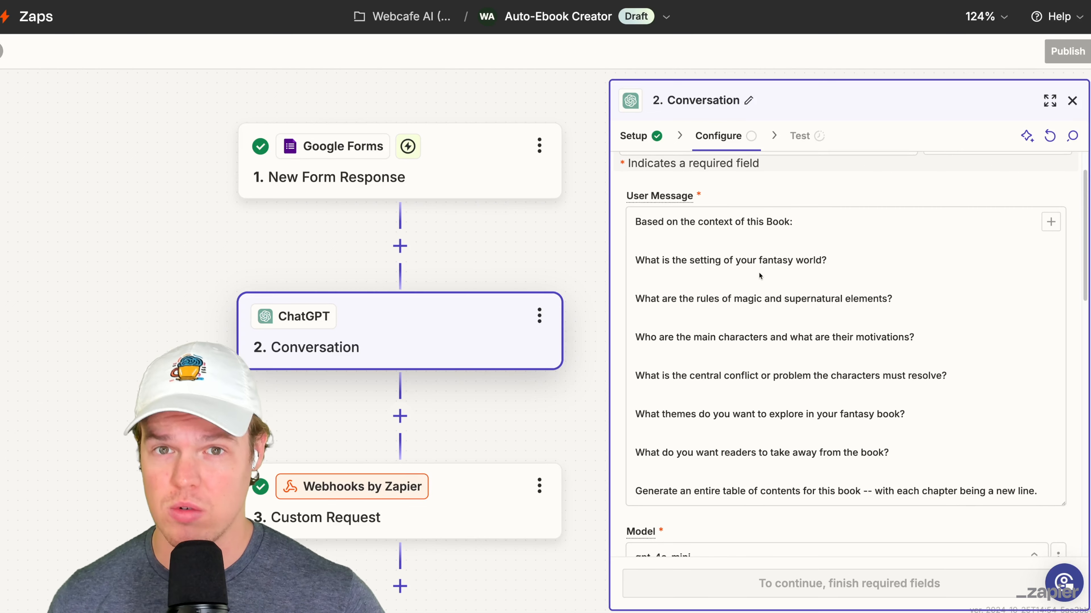
scroll(730, 323, down, 4)
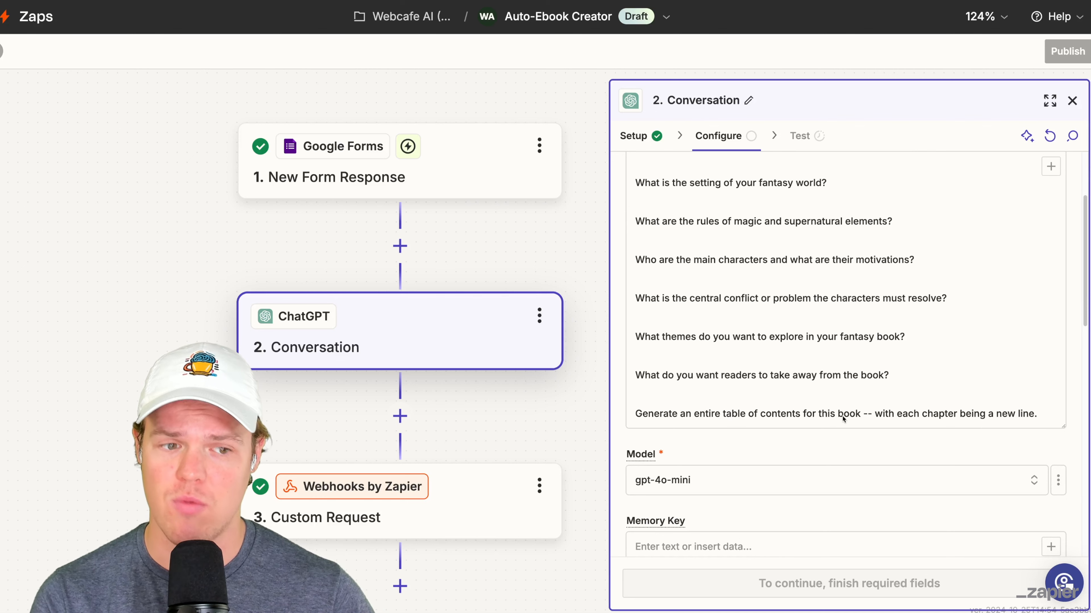
- Insert the matching New Form Response answer beneath each of the six questions in the User Message
click(924, 418)
scroll(788, 331, up, 4)
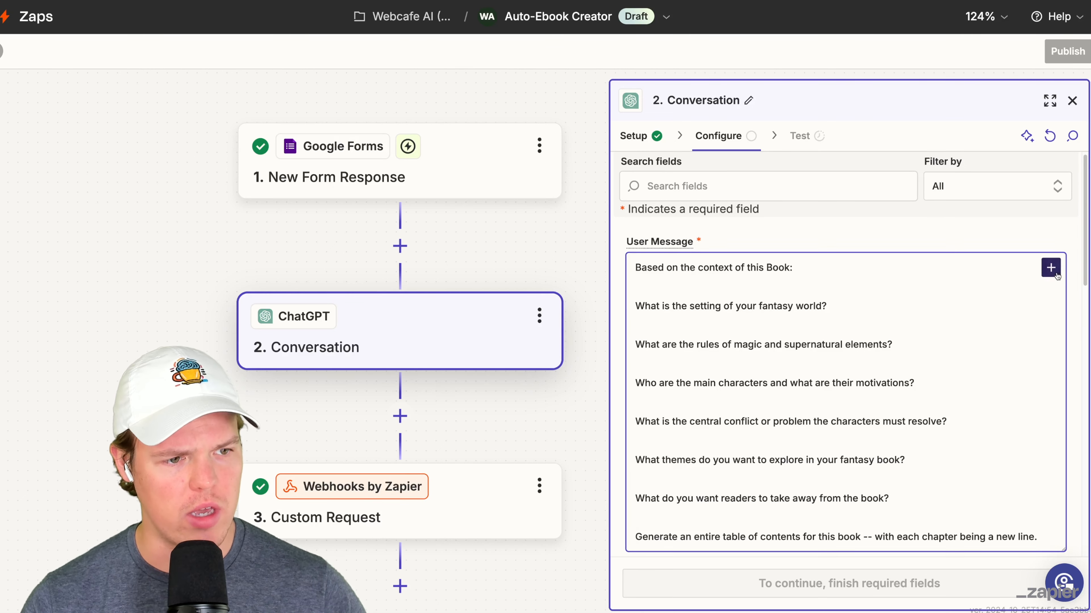
click(1050, 268)
scroll(560, 339, down, 3)
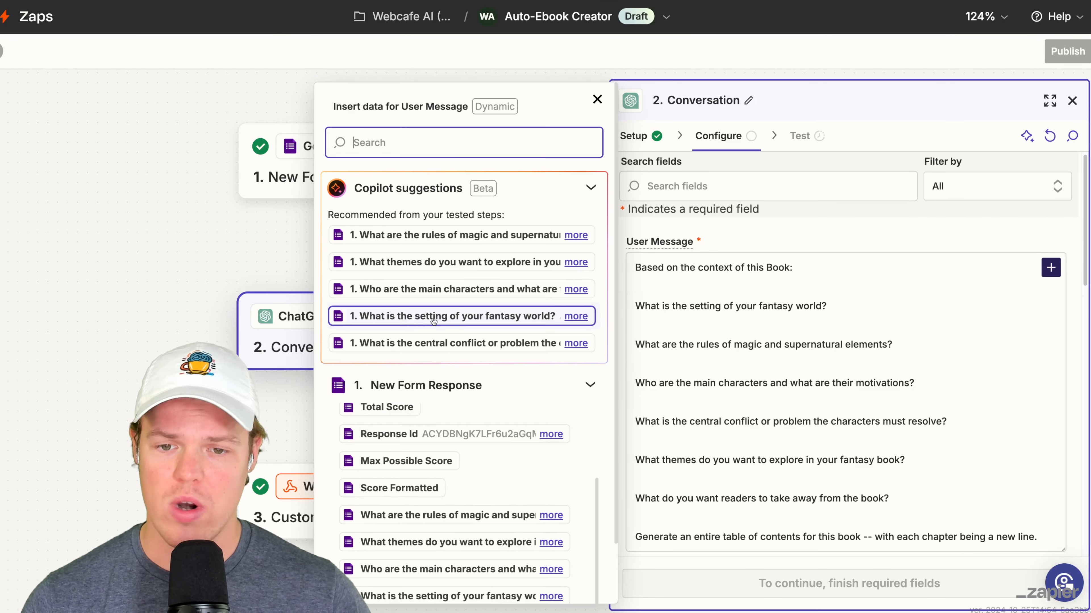
click(459, 317)
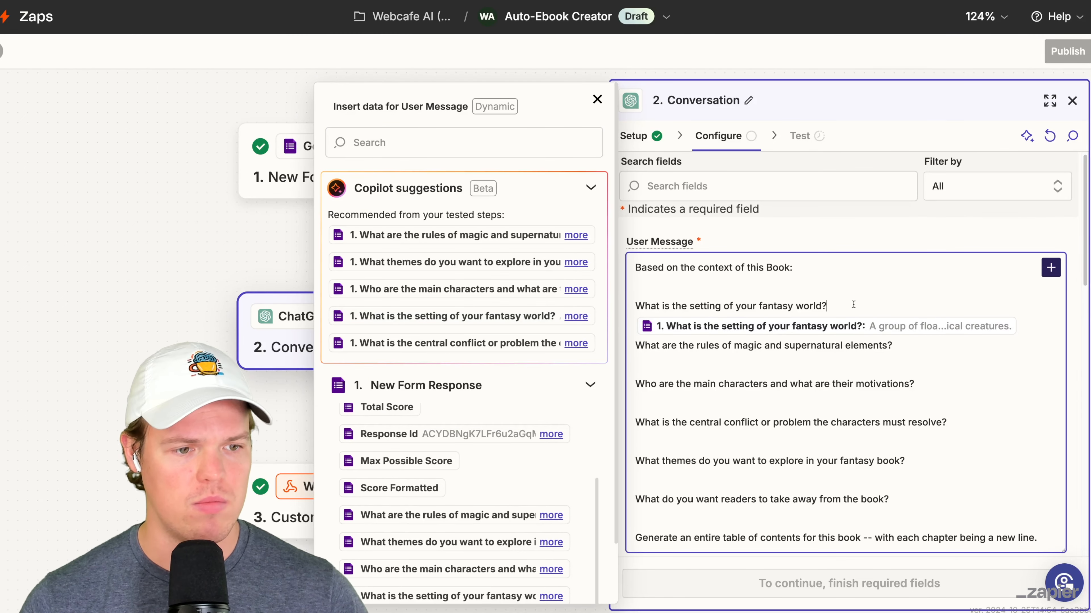
click(804, 368)
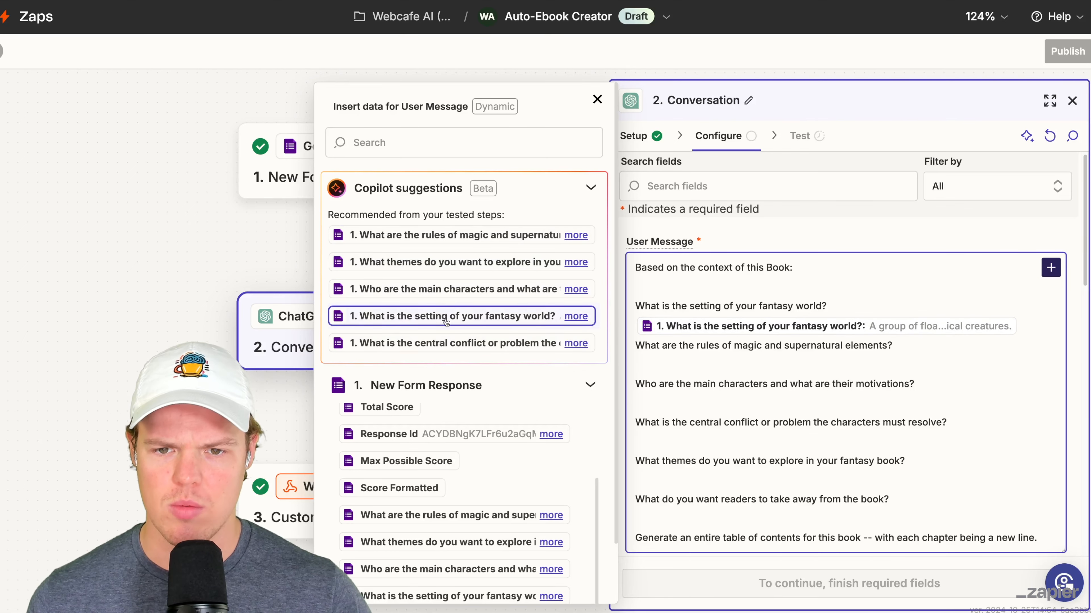
click(451, 235)
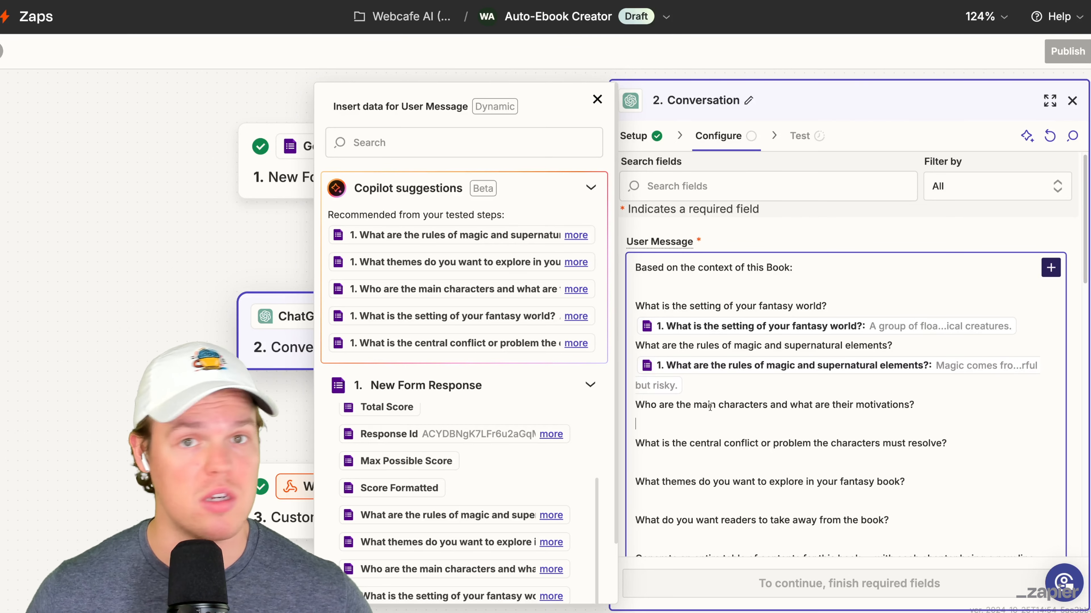
scroll(703, 398, down, 3)
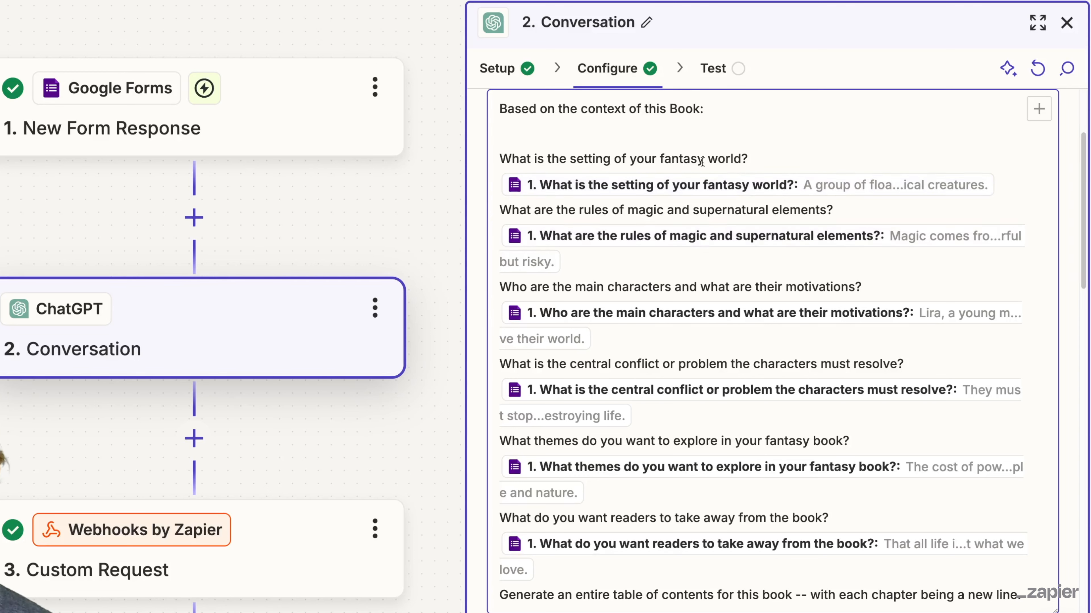
drag(755, 155, 512, 154)
click(517, 151)
- Set the Conversation step's Memory Key to tableofbook, keep gpt-4o-mini as the model, and run the step's test
scroll(624, 271, down, 5)
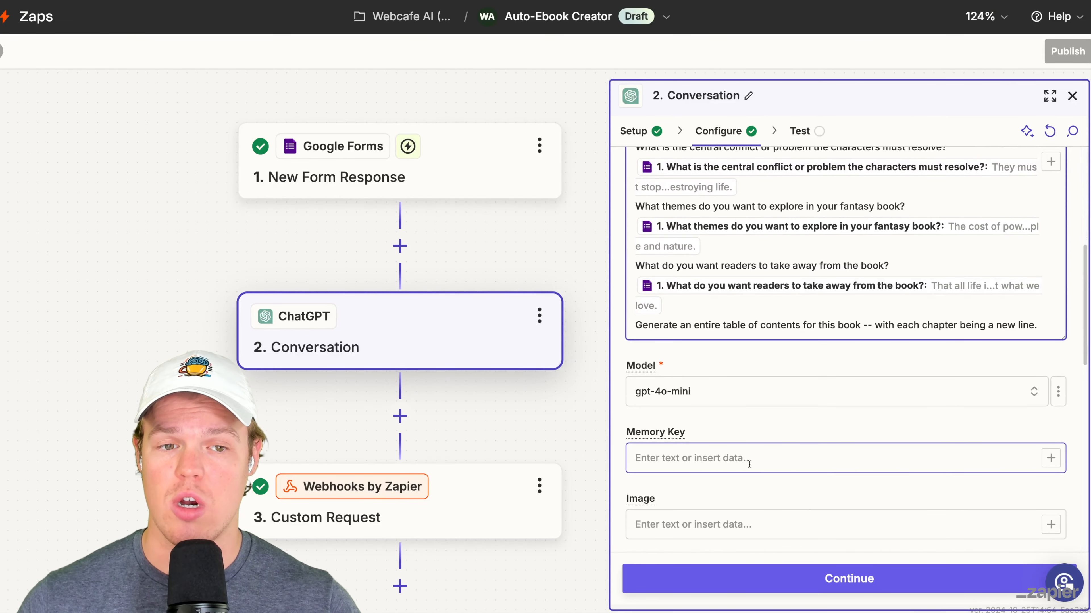
click(749, 465)
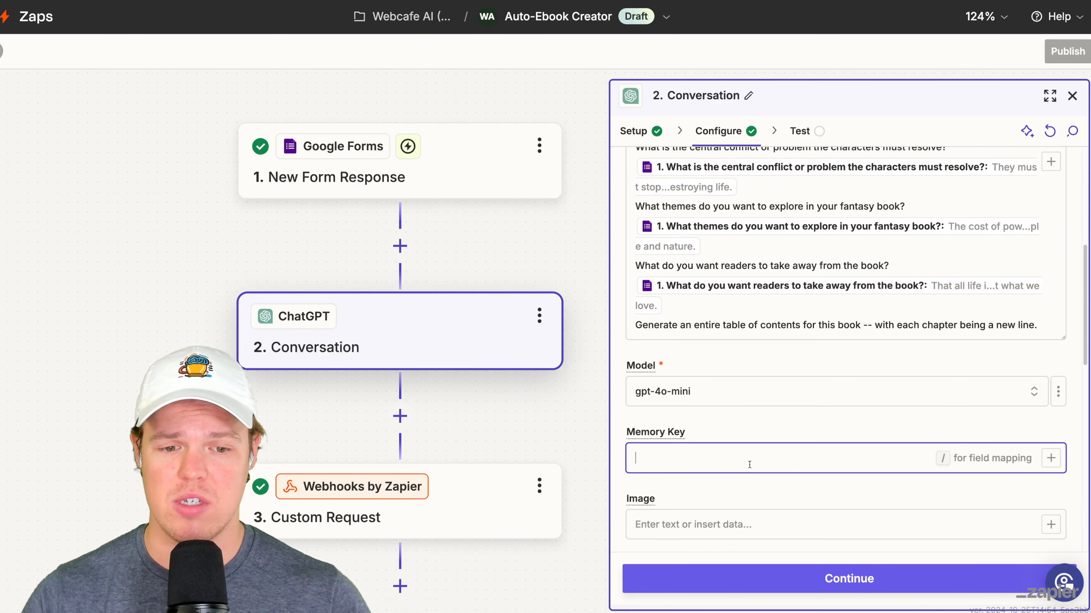
text(tableofb)
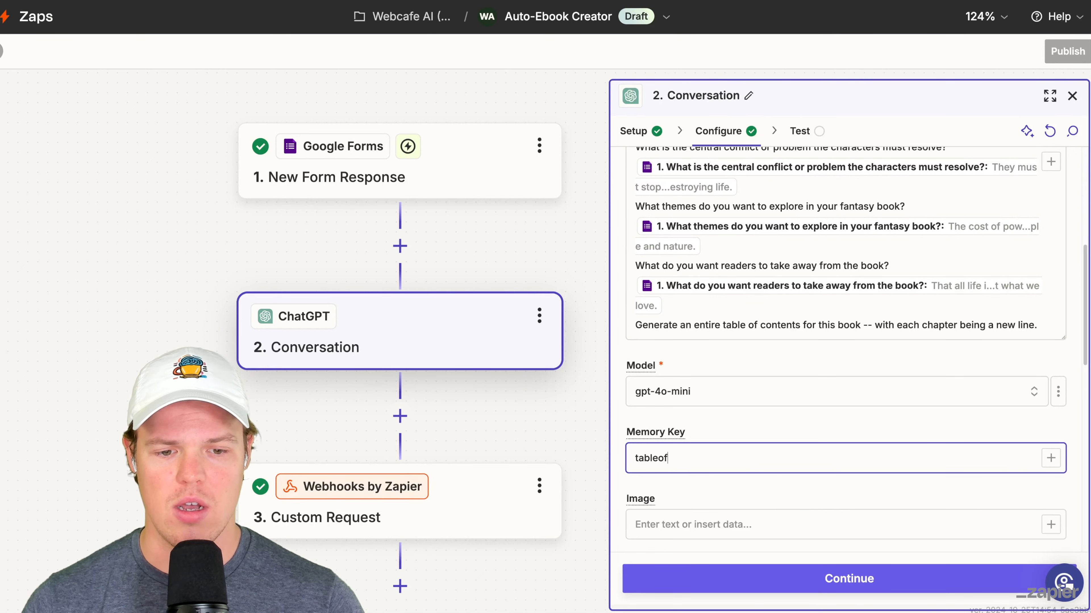
text(ook)
scroll(786, 448, down, 3)
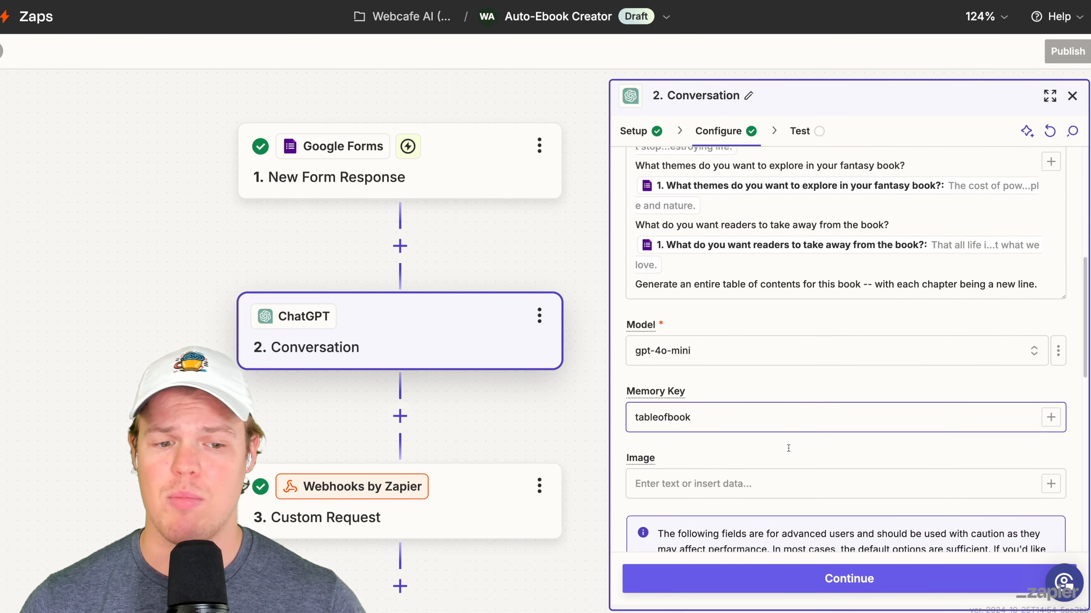
scroll(816, 561, down, 10)
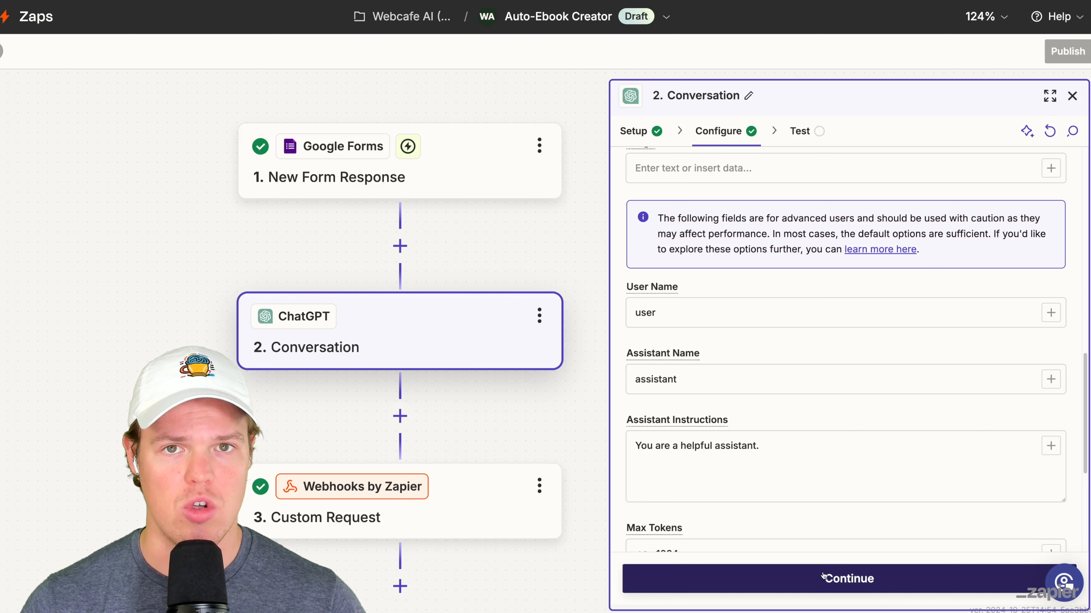
click(823, 577)
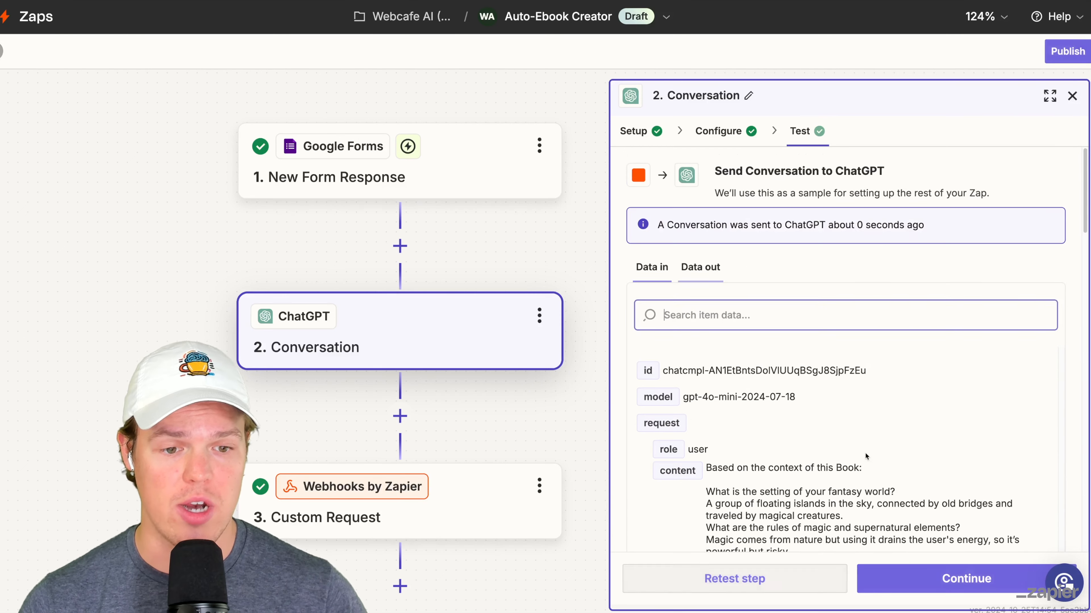
- Review the chapter titles and line layout of the table of contents in the ChatGPT test reply
scroll(866, 456, down, 5)
scroll(811, 375, down, 8)
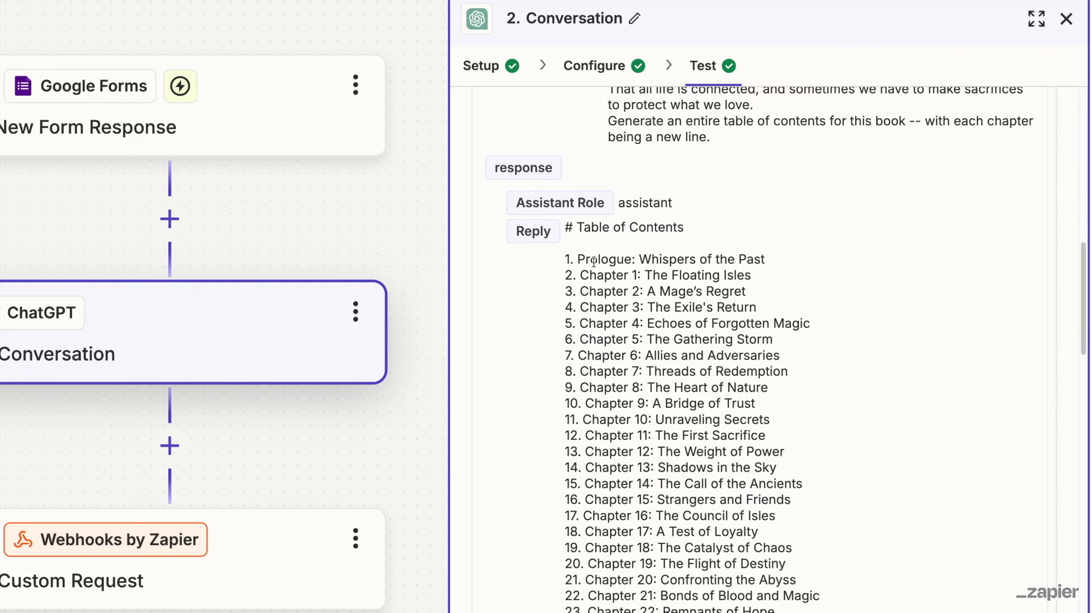
scroll(719, 279, down, 3)
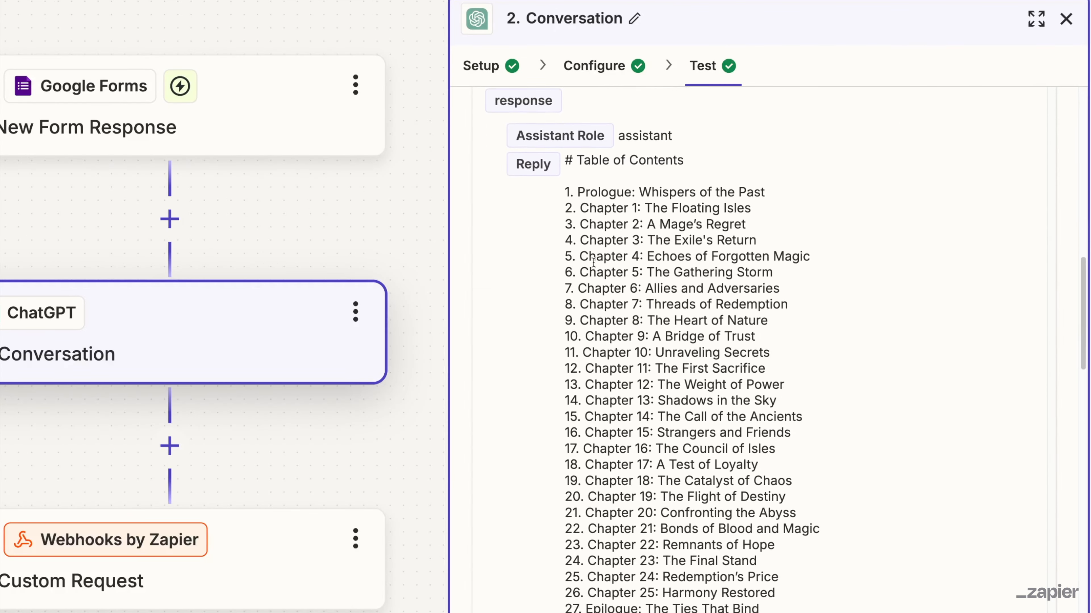
scroll(631, 492, up, 3)
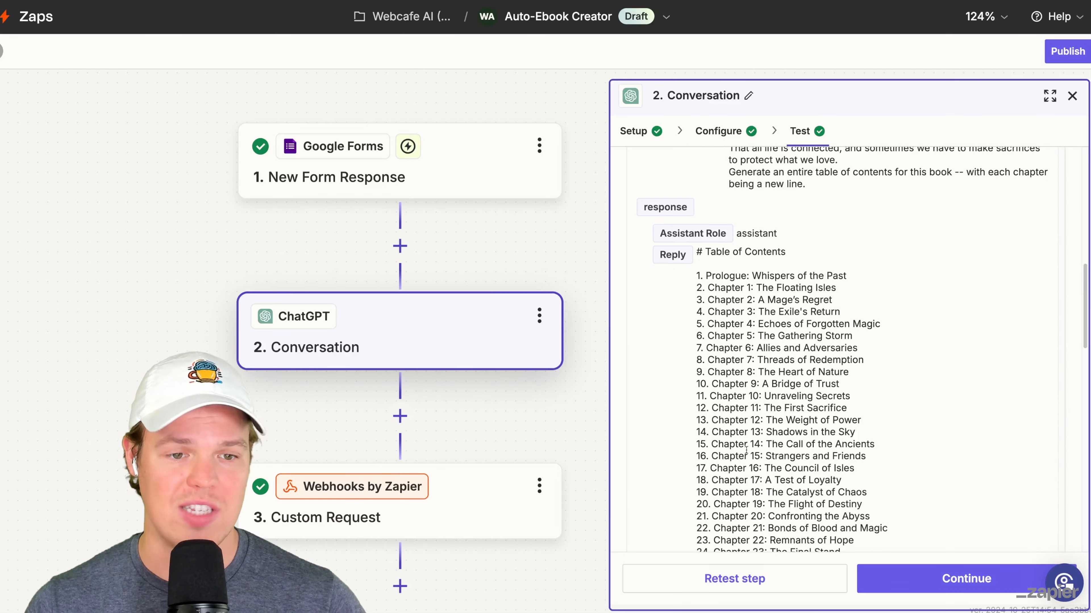
scroll(746, 450, up, 2)
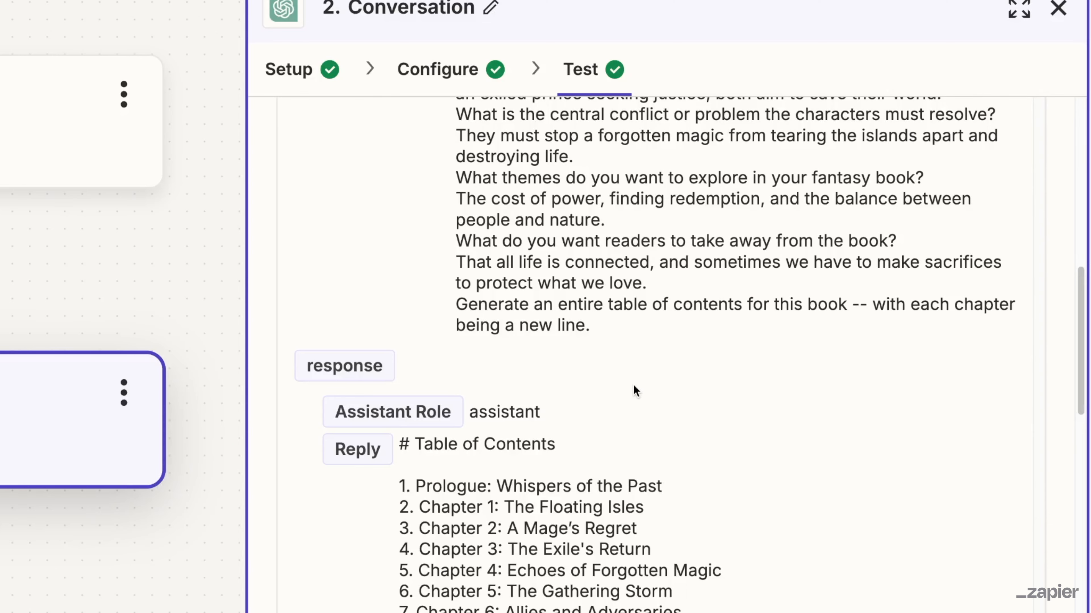
scroll(632, 384, down, 3)
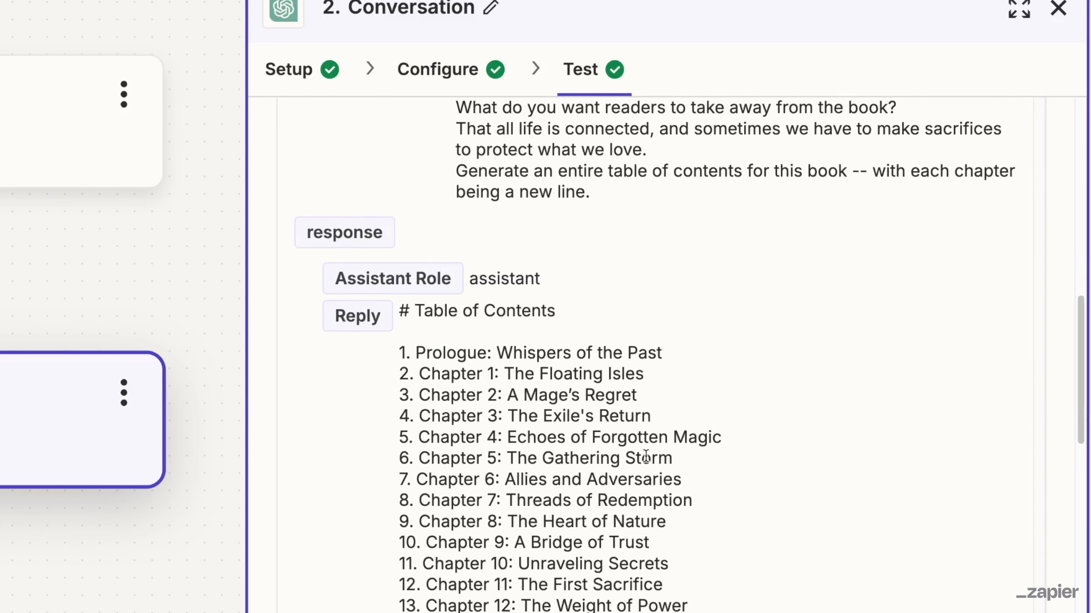
drag(674, 368, 549, 349)
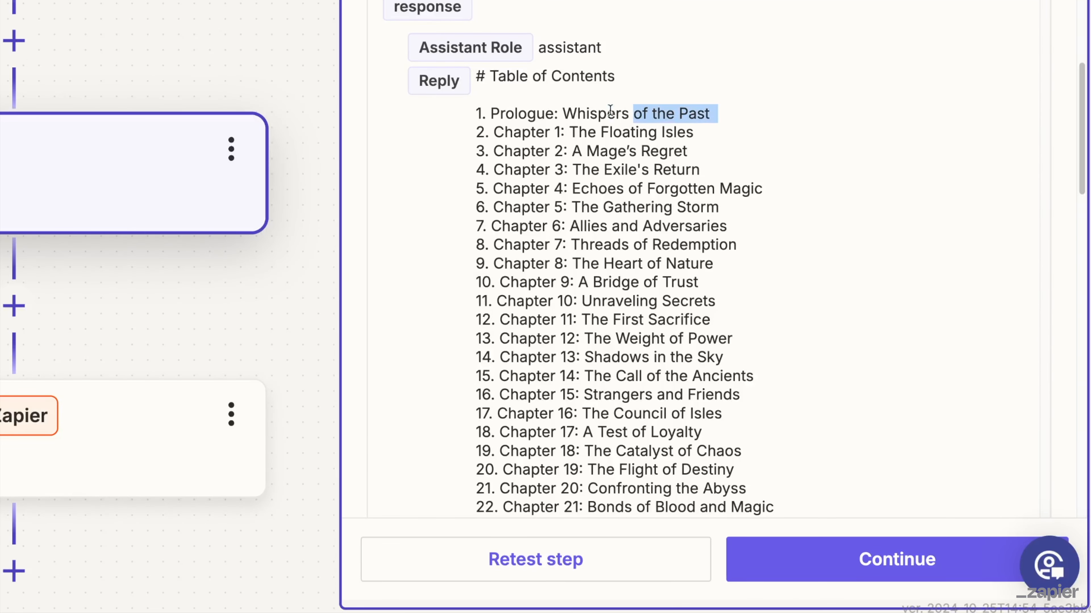
drag(610, 110, 487, 112)
drag(741, 137, 555, 150)
drag(692, 152, 608, 169)
drag(710, 170, 573, 170)
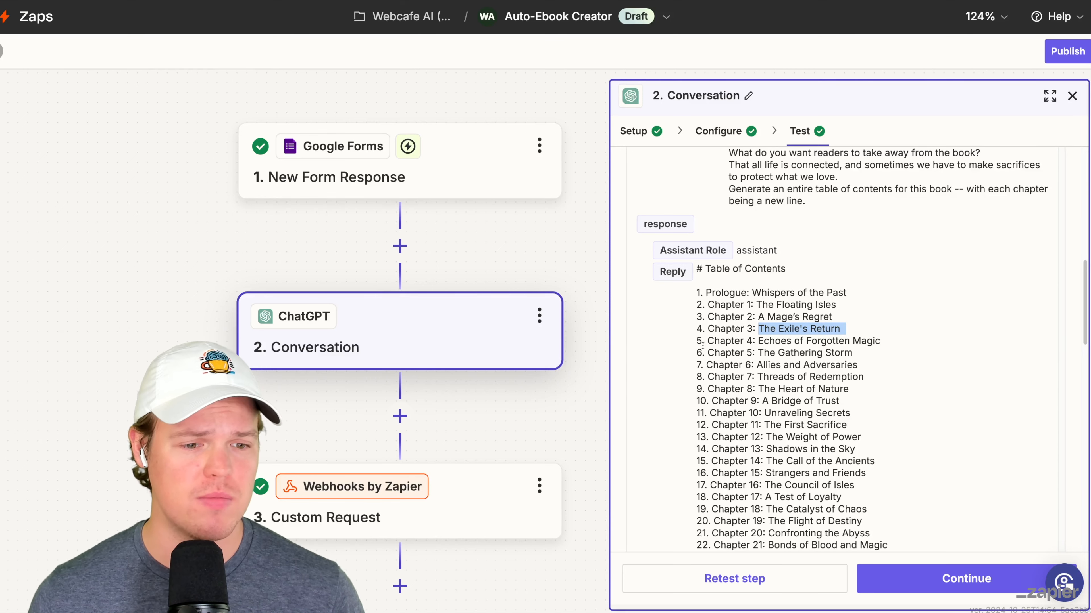
- Add a Formatter by Zapier step with the Text event directly after the ChatGPT Conversation step
click(448, 376)
text(forma)
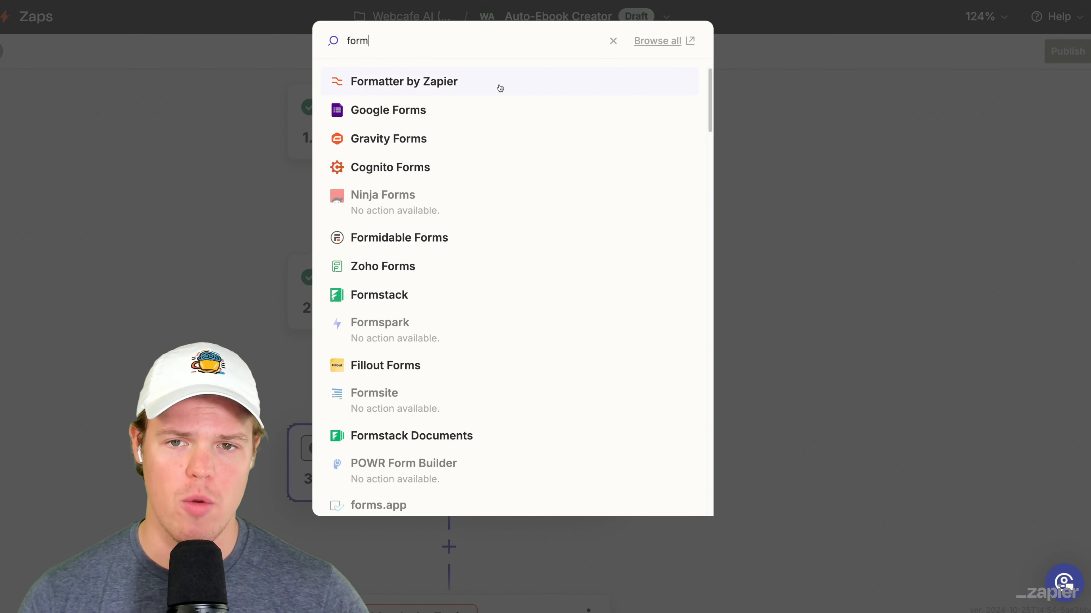
click(499, 85)
click(449, 449)
click(872, 585)
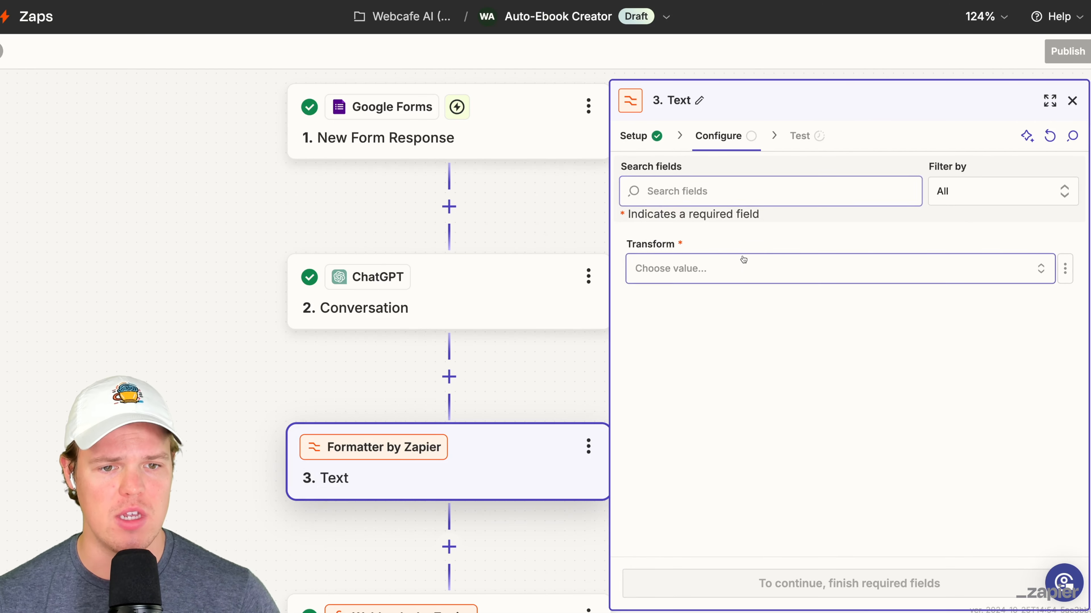
- Set the Formatter step's transform to Split Text with the ChatGPT Conversation Reply as its input
click(741, 270)
text(split)
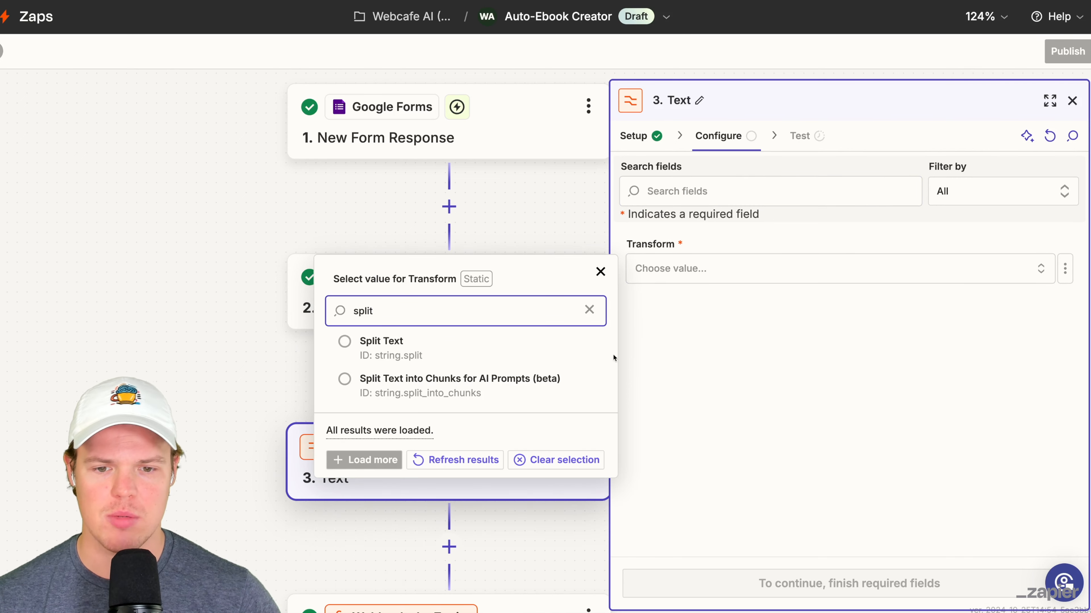
click(582, 355)
scroll(745, 311, down, 1)
click(733, 371)
click(1050, 365)
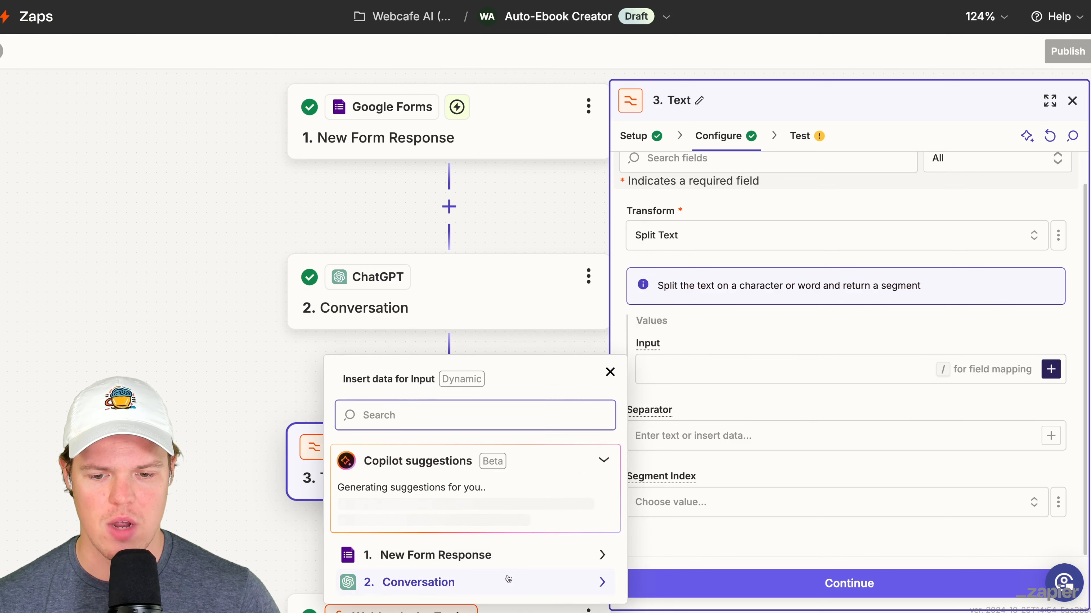
click(438, 582)
click(466, 444)
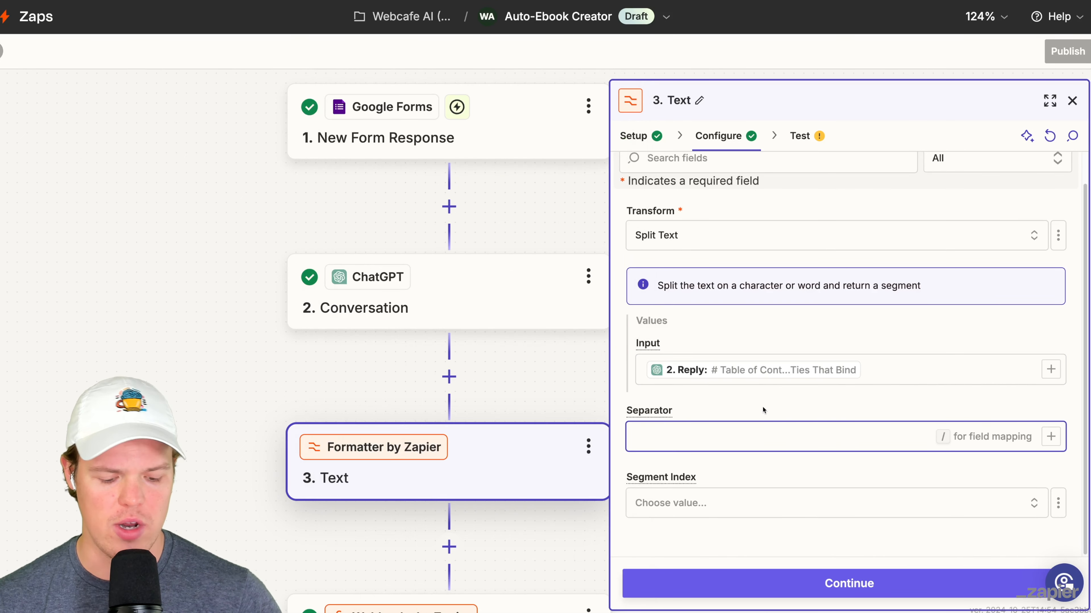
- Split the text by the separator [:newline:] into All (as Separate Fields) and test the Formatter step
text({)
key(BackSpace)
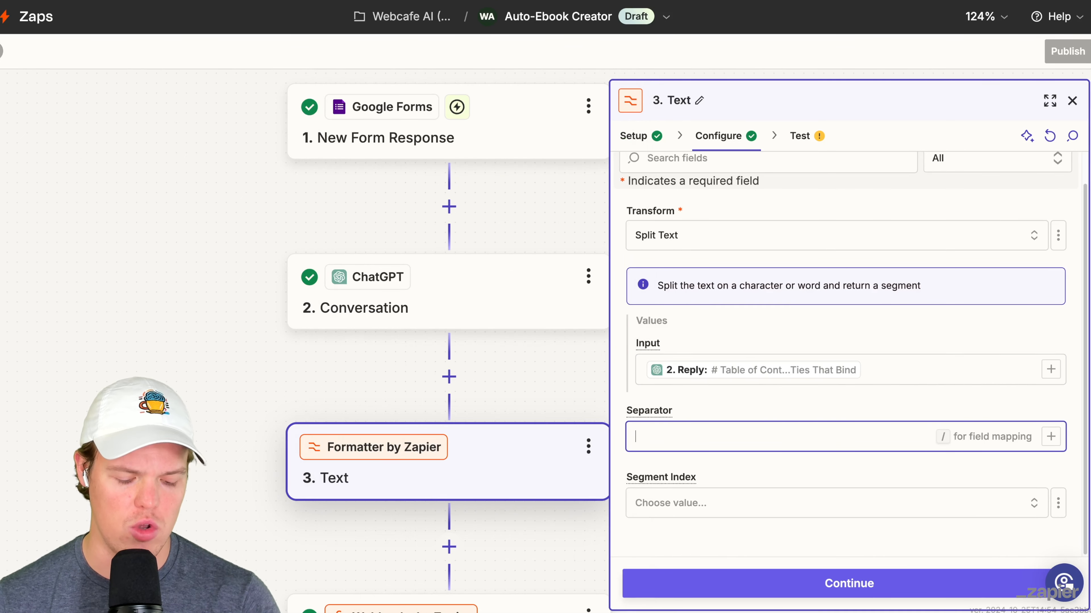
text([)
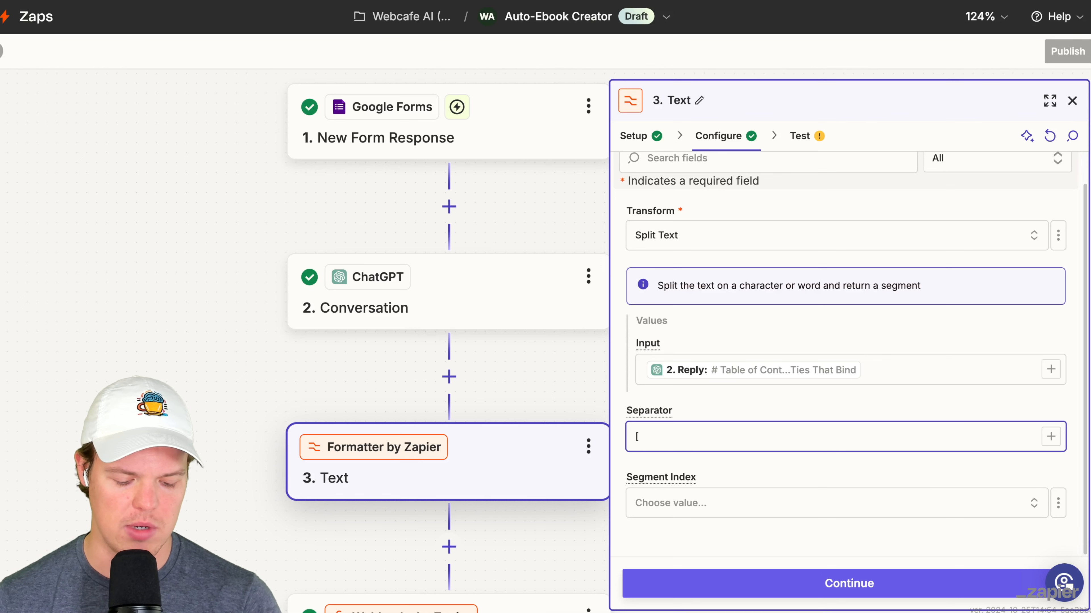
text(:newline:])
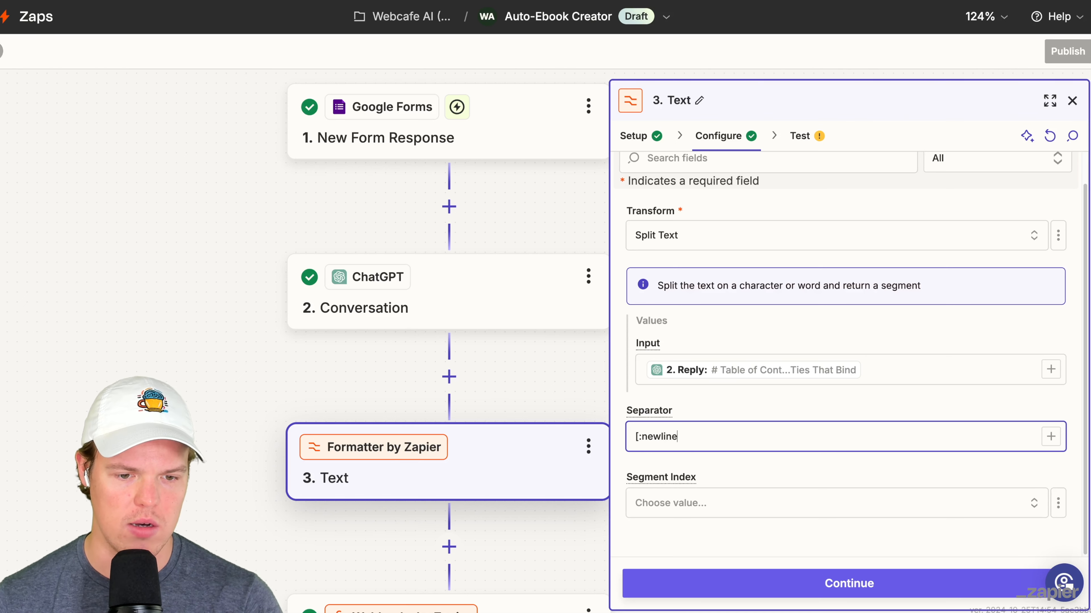
click(807, 511)
scroll(566, 483, down, 1)
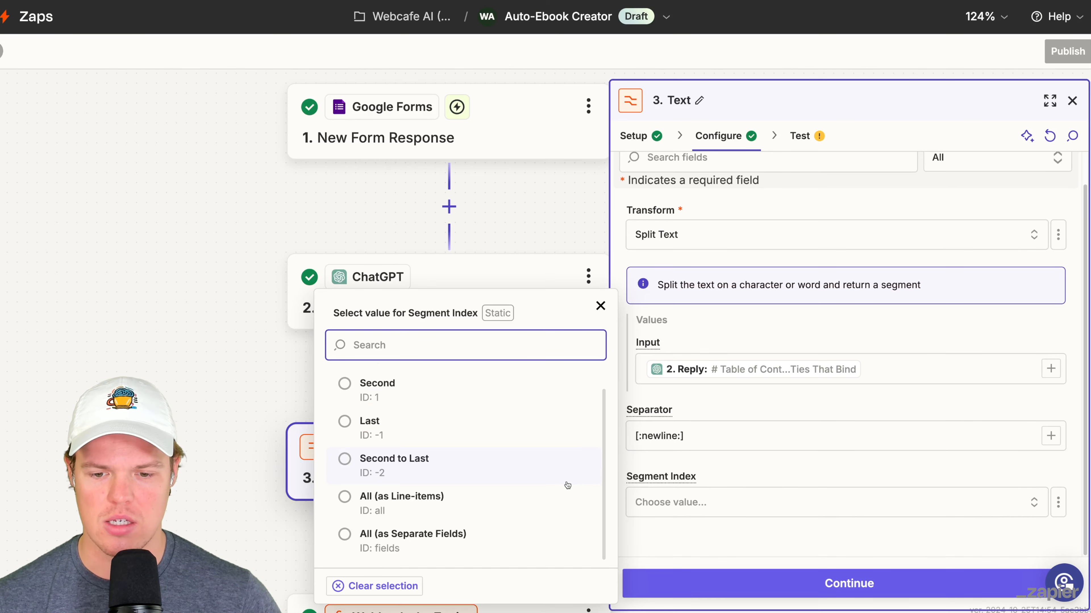
click(478, 542)
click(849, 583)
click(937, 583)
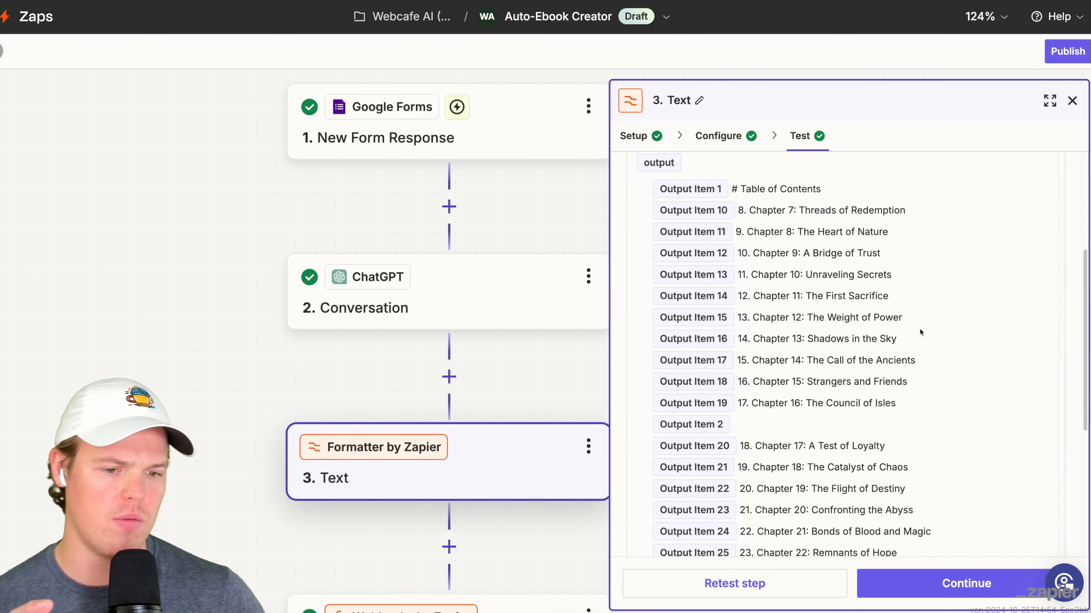
- Examine how the chapter titles are distributed over the output items of the Formatter test
scroll(919, 330, up, 1)
drag(933, 212, 739, 216)
drag(906, 236, 741, 238)
scroll(839, 296, down, 1)
drag(904, 279, 787, 284)
drag(884, 324, 777, 329)
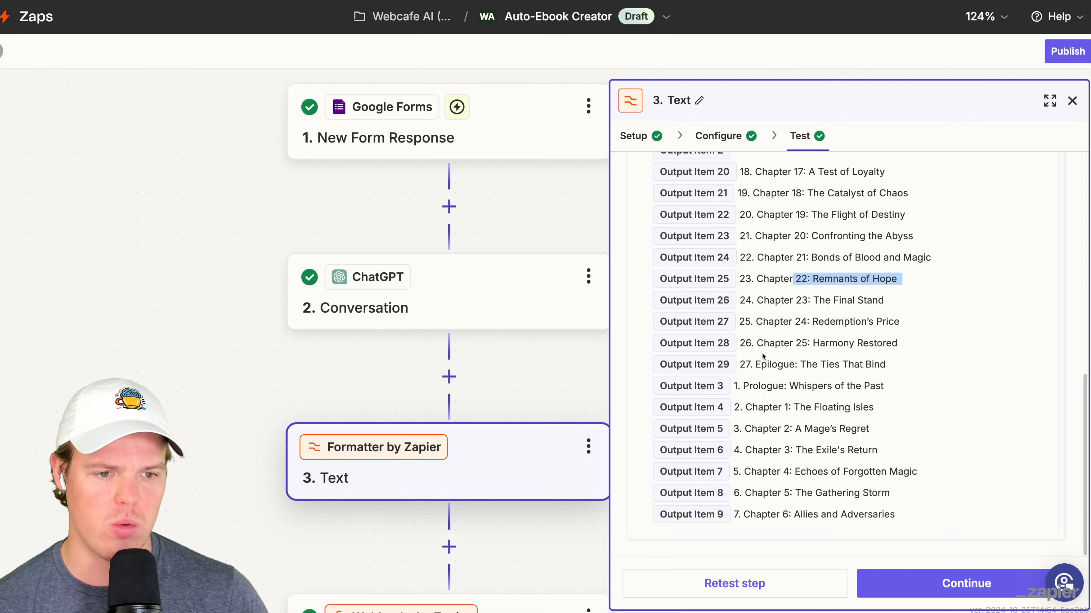
scroll(845, 325, up, 5)
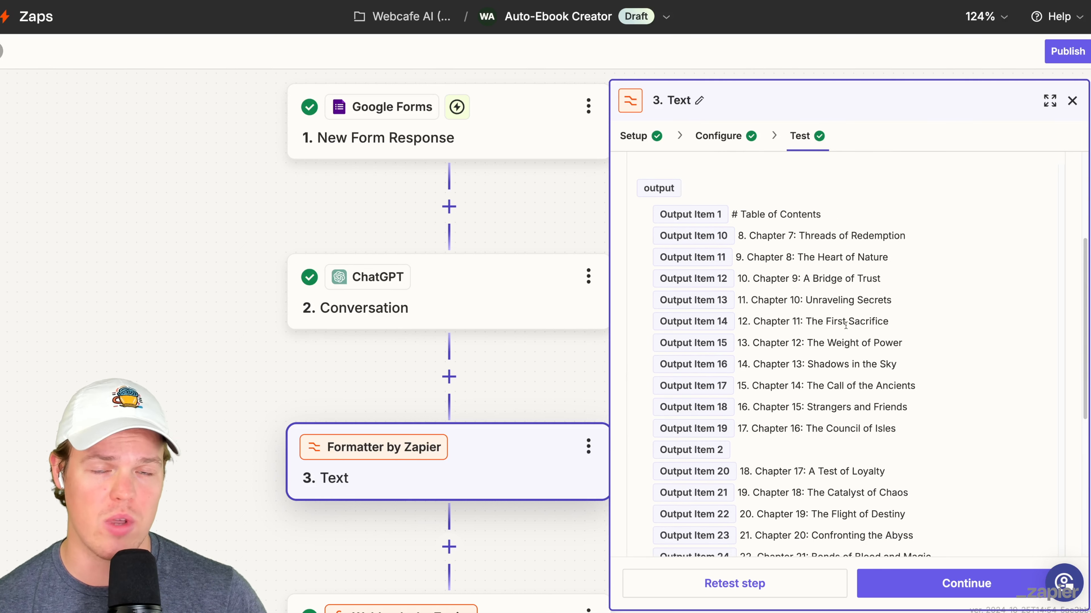
- Replace the Formatter step with a ChatGPT step that uses the Conversation event
click(595, 449)
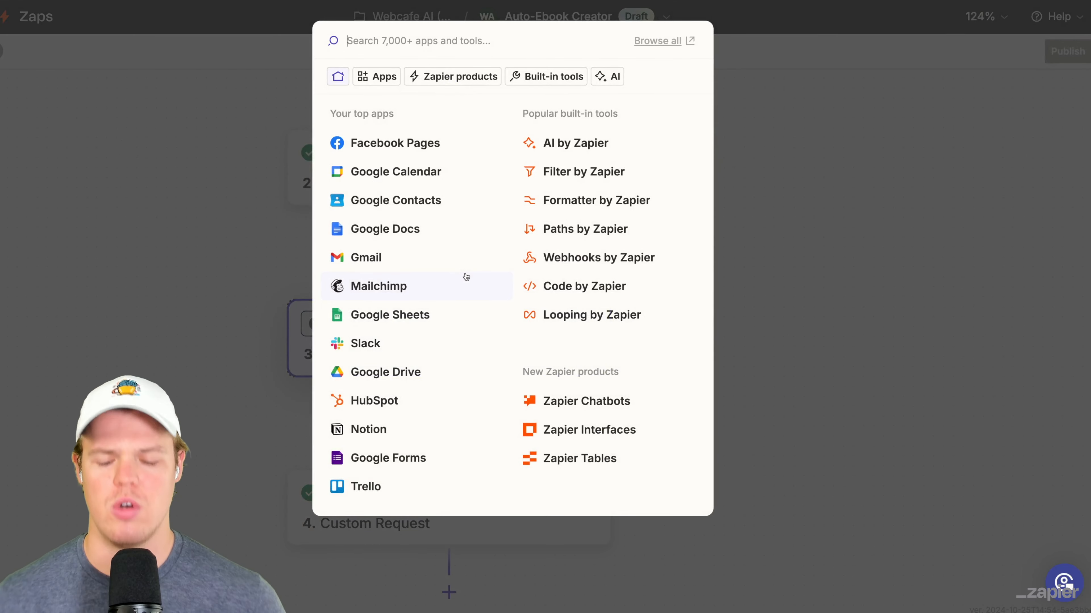
text(chat)
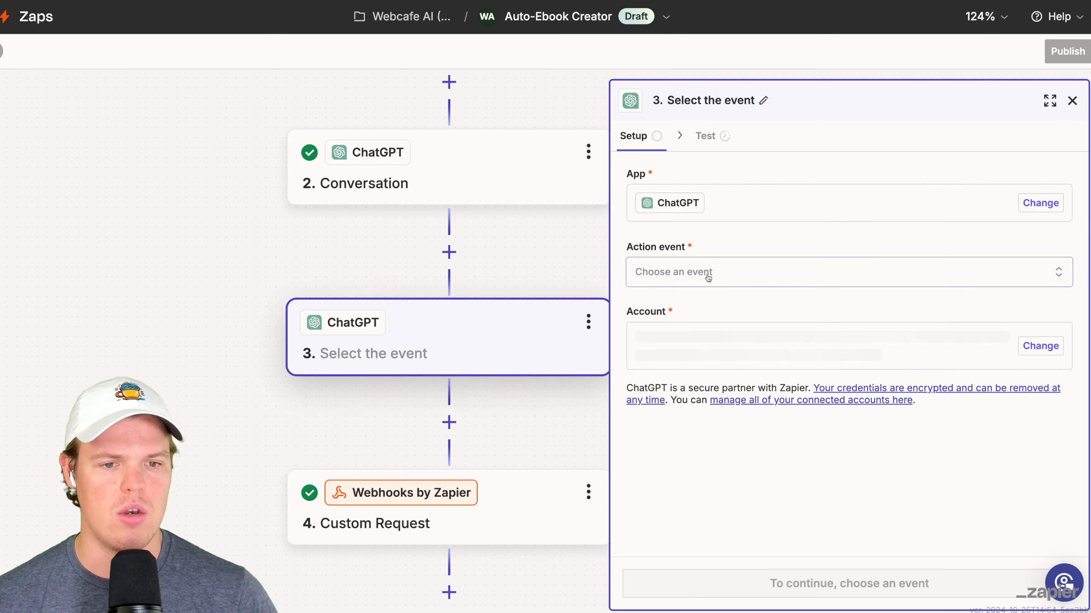
click(702, 274)
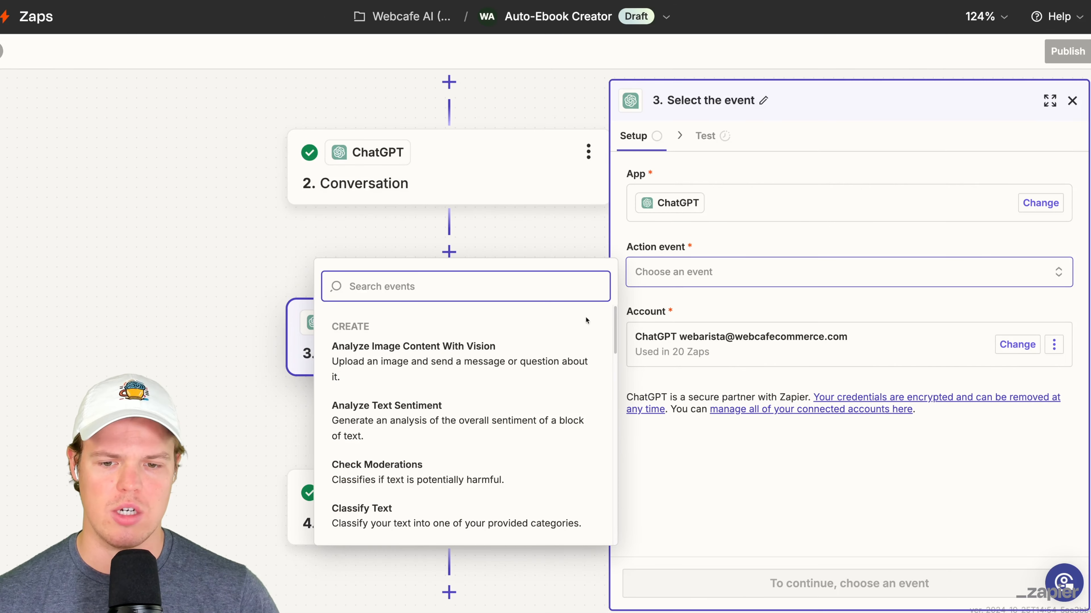
scroll(459, 487, down, 2)
click(430, 393)
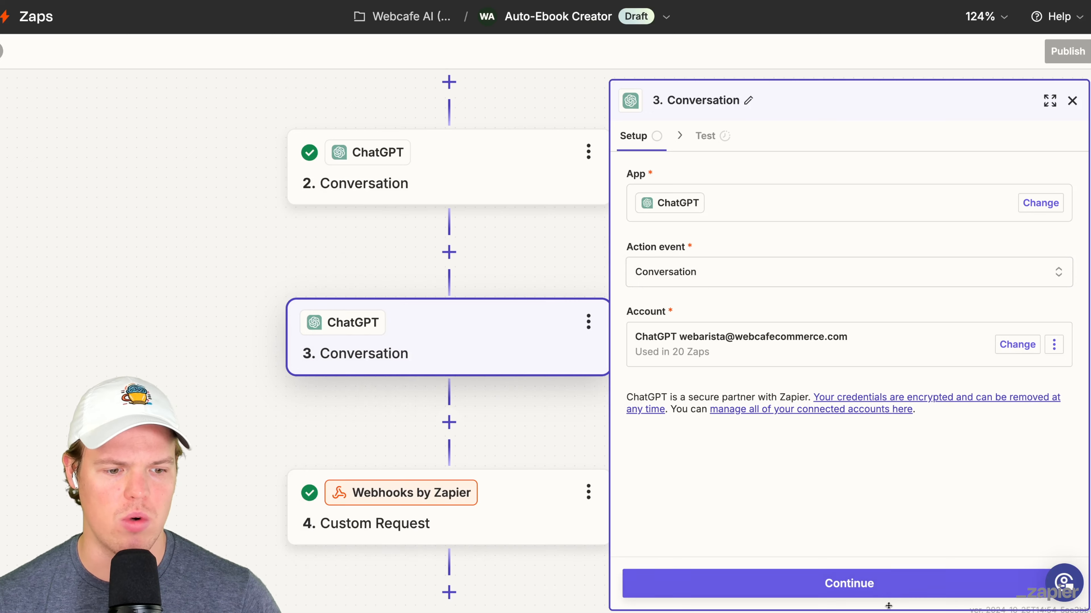
click(881, 596)
- Start the User Message with "Based on this table of contents: ()" and insert step 2's Reply between the parentheses
click(716, 379)
click(722, 354)
click(704, 282)
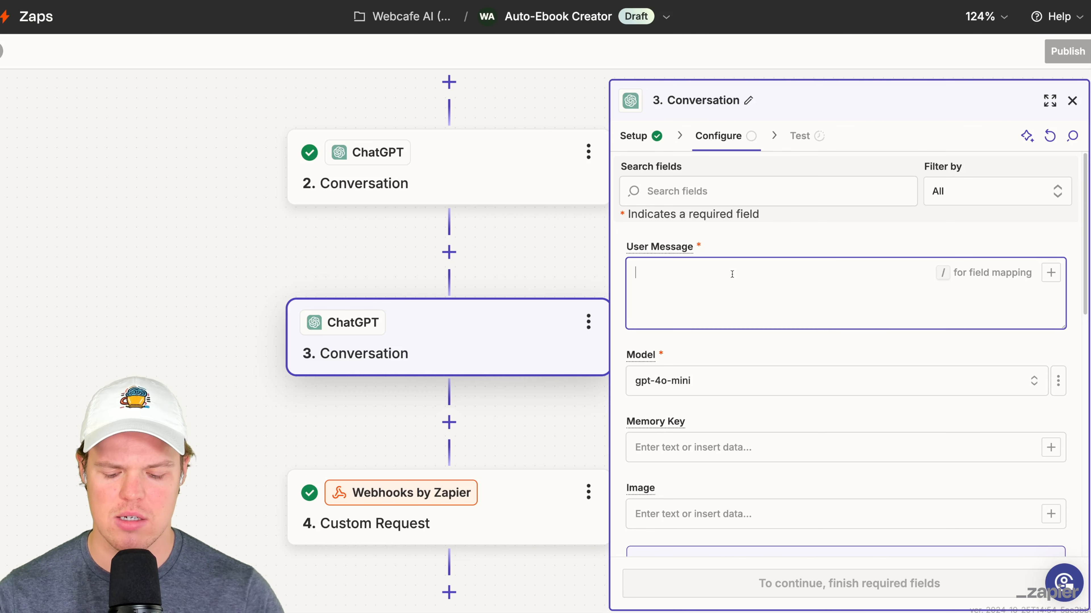
text(Based on th)
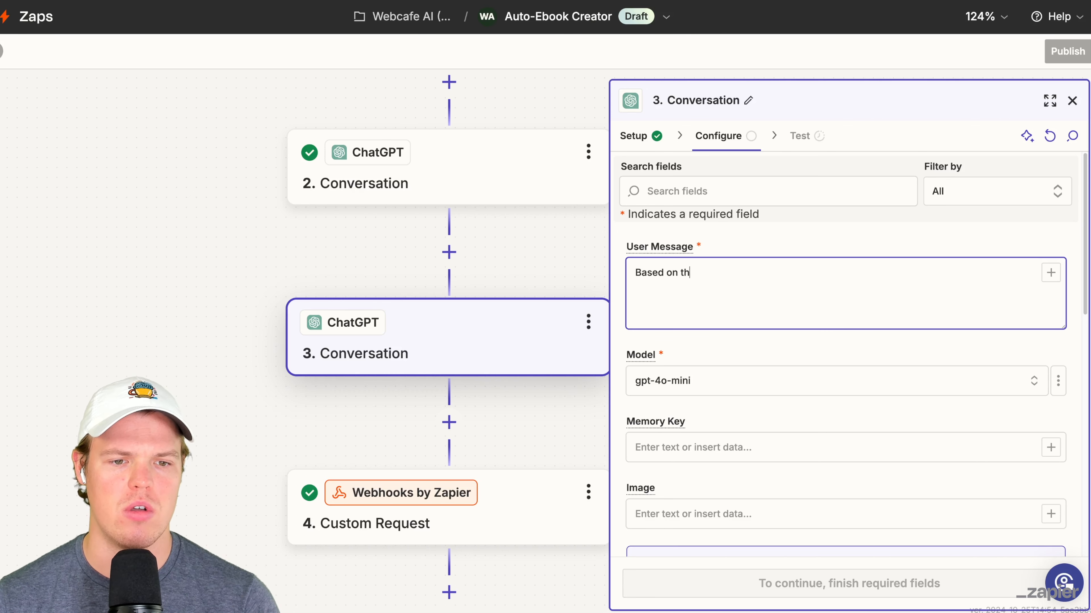
text(is table of contents)
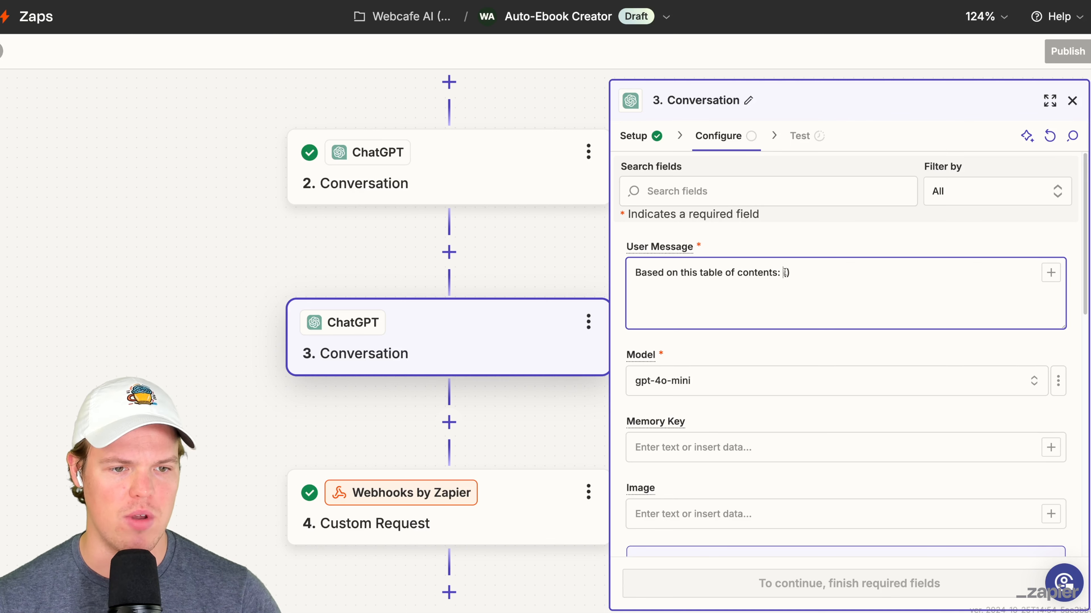
text(: ())
click(1050, 272)
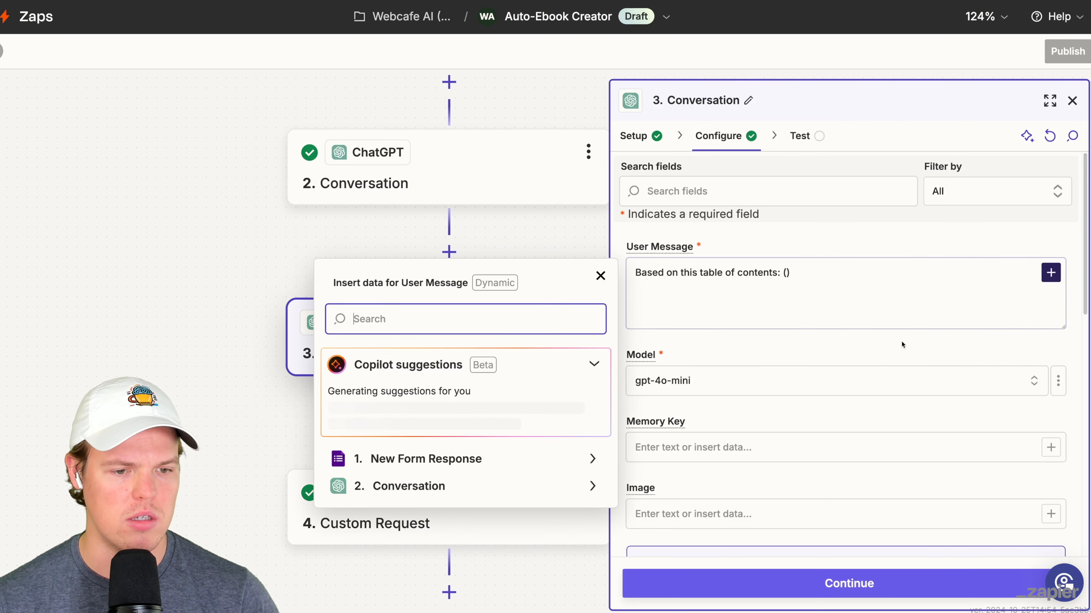
scroll(468, 381, up, 1)
click(429, 343)
click(810, 248)
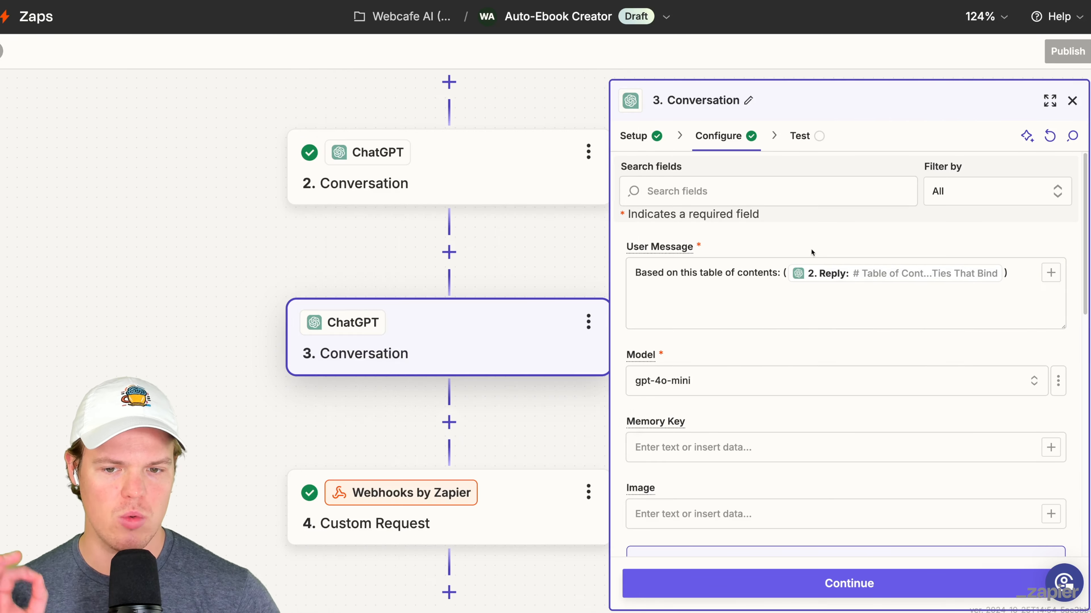
- Add the line "Generate an output that is just the text for chapter 1" to the User Message
click(791, 300)
key(Return)
text(Gener)
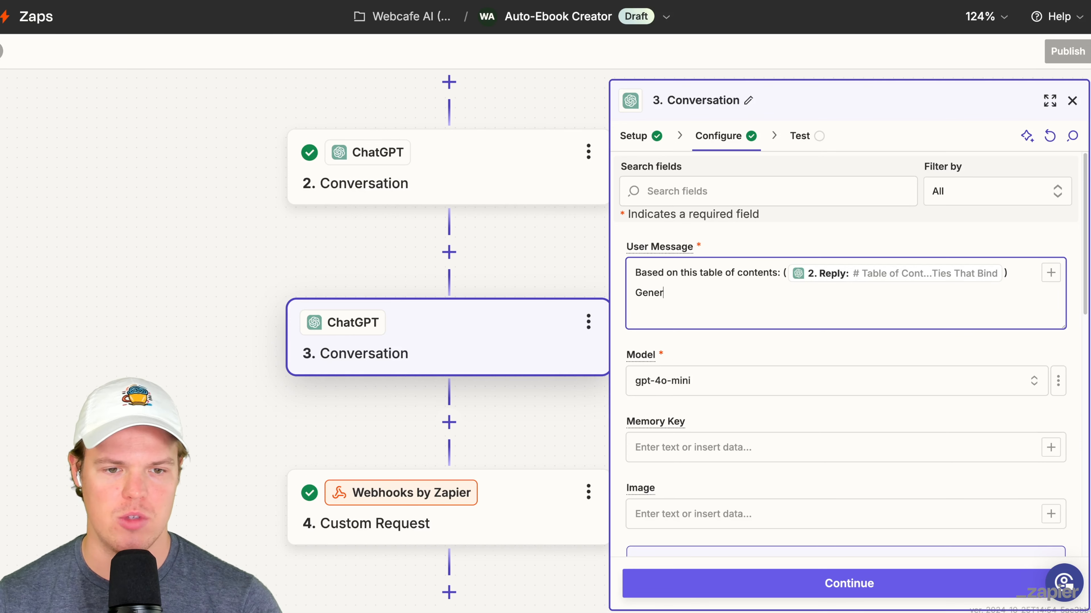
text(ate an output that is just the )
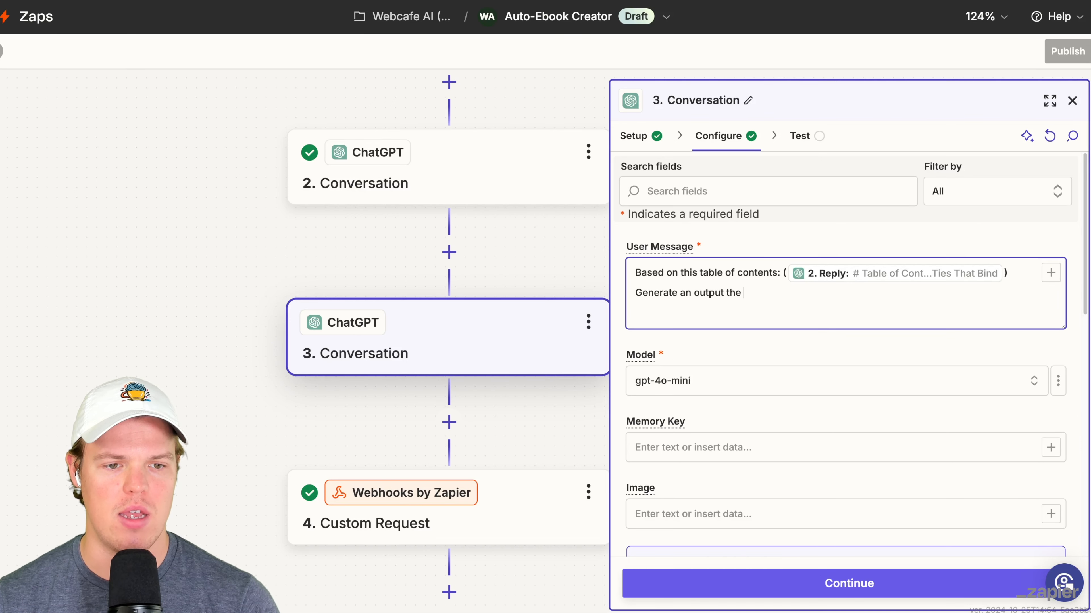
text(text for chapter 1)
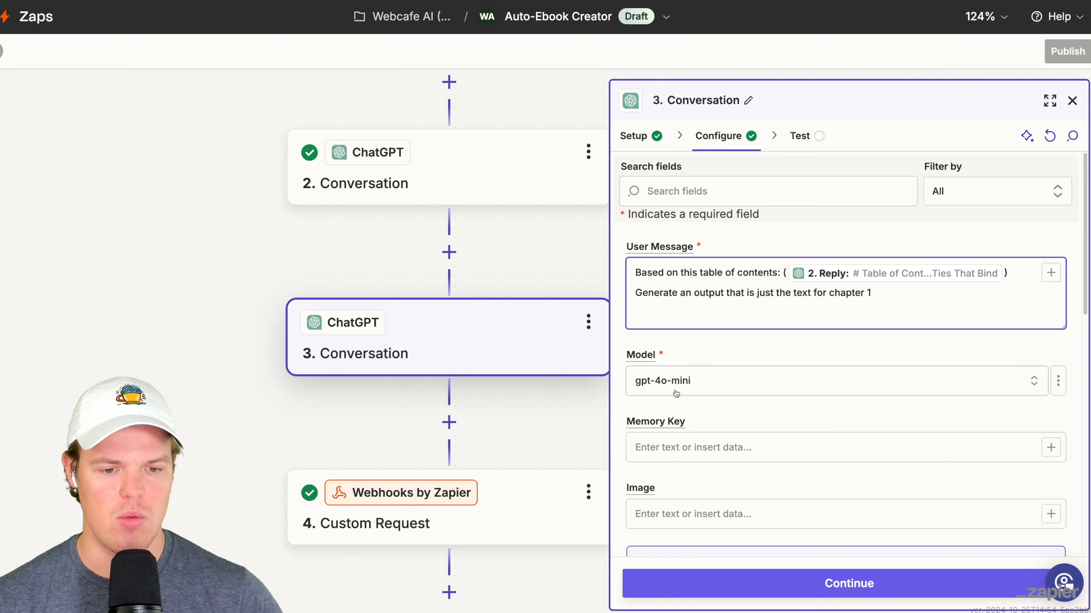
- Set the Memory Key to dadadsasdas, keep the other options at their defaults, and test the new Conversation step
click(679, 449)
text(dadadsasdas)
click(758, 409)
scroll(758, 409, down, 5)
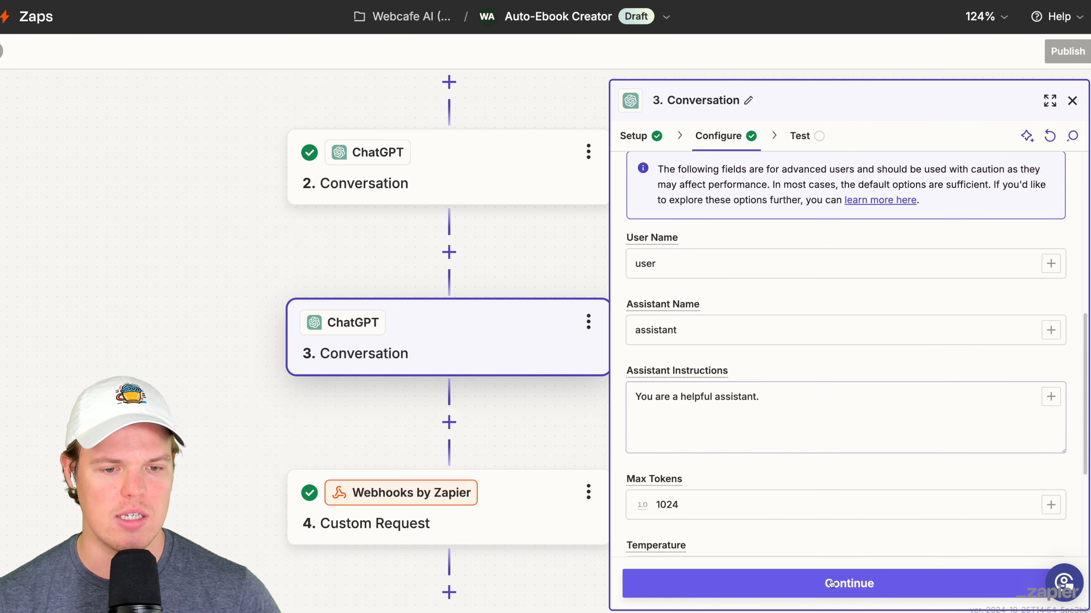
click(848, 583)
scroll(766, 321, up, 10)
scroll(766, 321, down, 4)
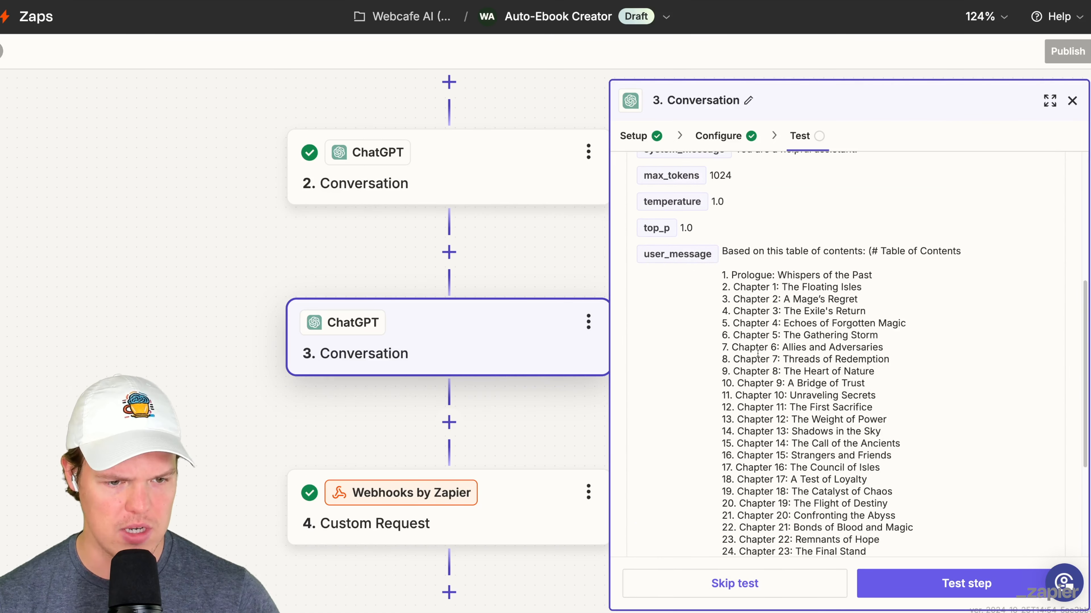
scroll(738, 285, down, 5)
click(966, 583)
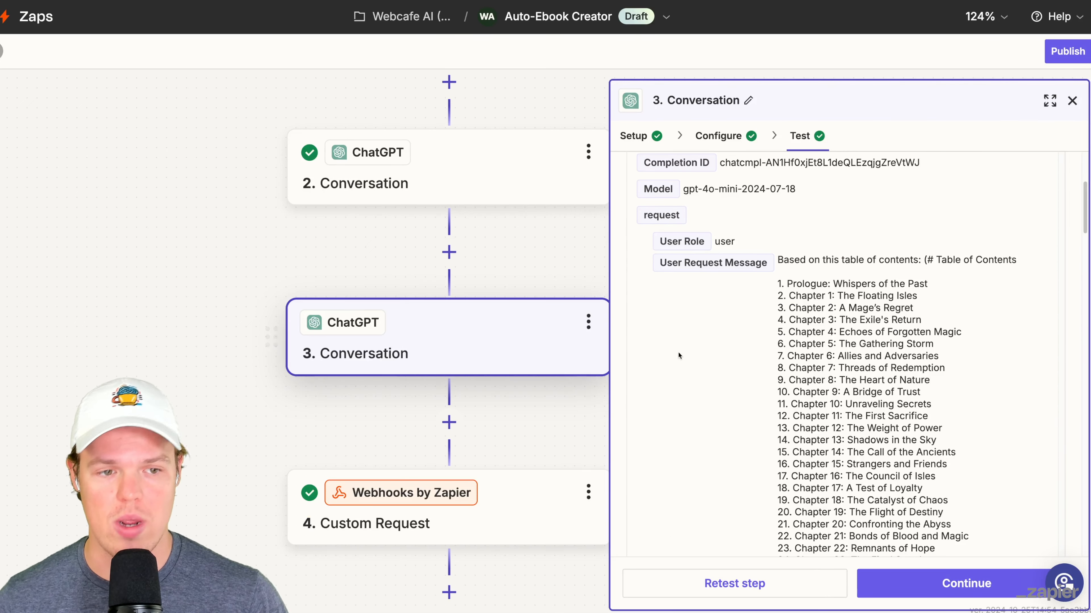
- Read through the ChatGPT test reply to check whether it contains only the chapter title
scroll(686, 350, down, 10)
scroll(685, 351, up, 2)
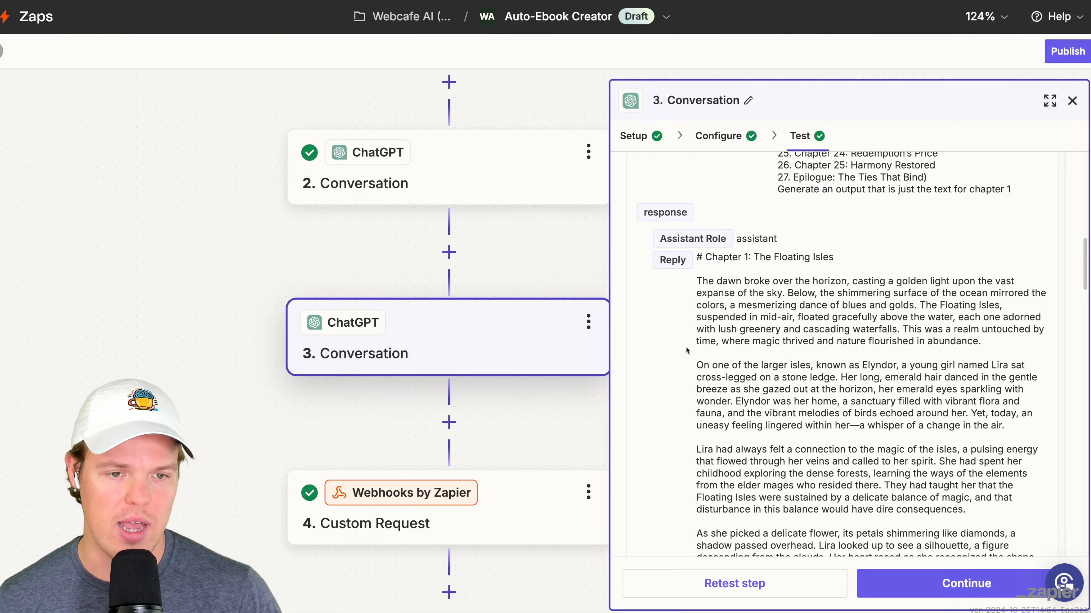
scroll(685, 350, down, 8)
scroll(685, 346, down, 10)
scroll(684, 347, up, 15)
scroll(686, 350, up, 7)
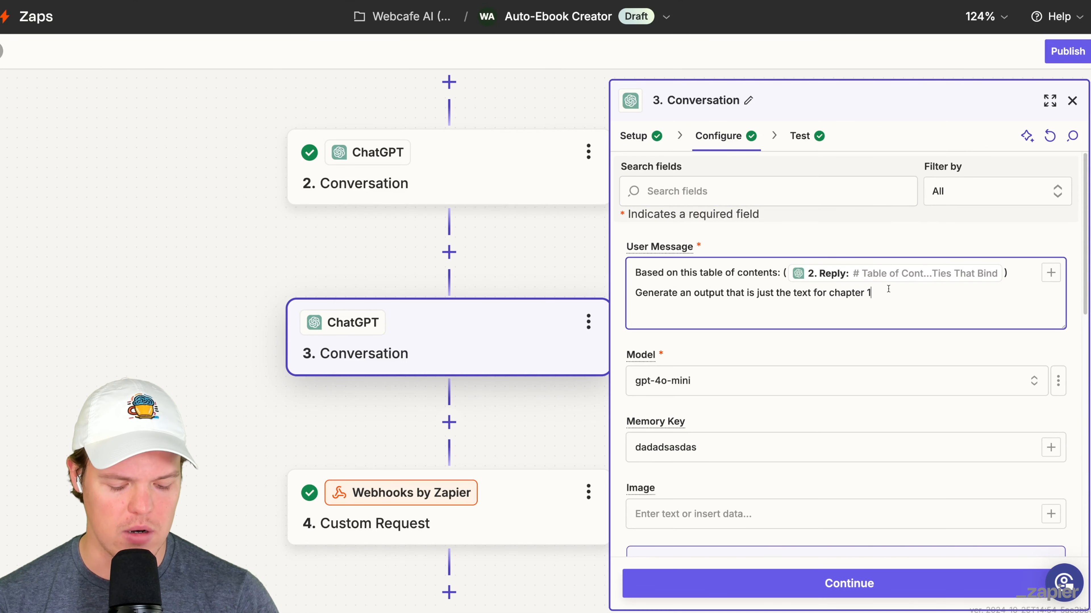
- Append "Format: Just output the Chapter name, no words before or after" to the User Message and change the Memory Key
text(Format: Just output the Chapter name, no words before or after)
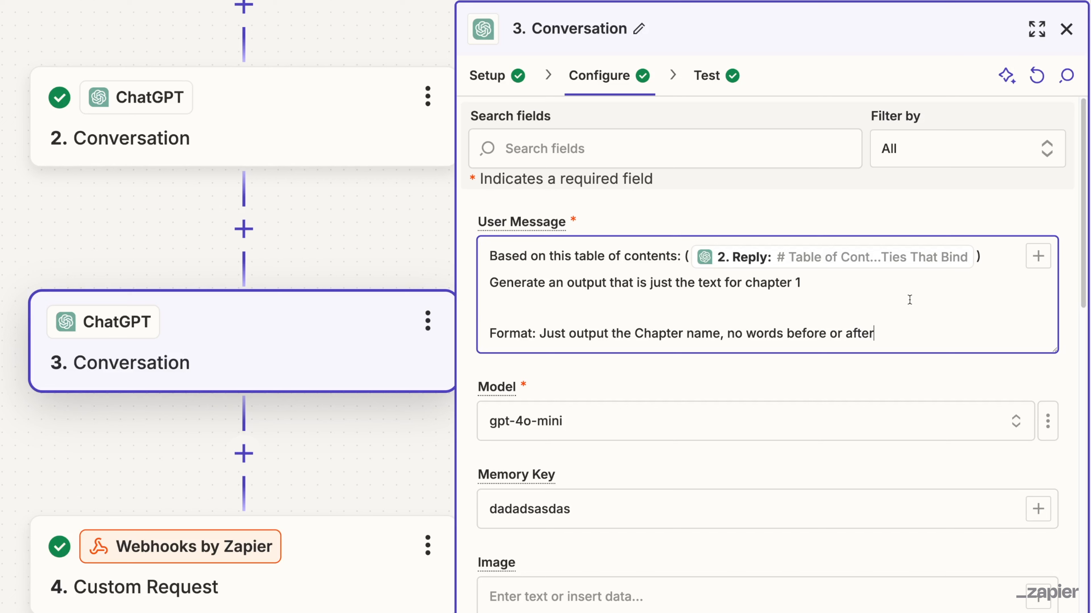
click(650, 509)
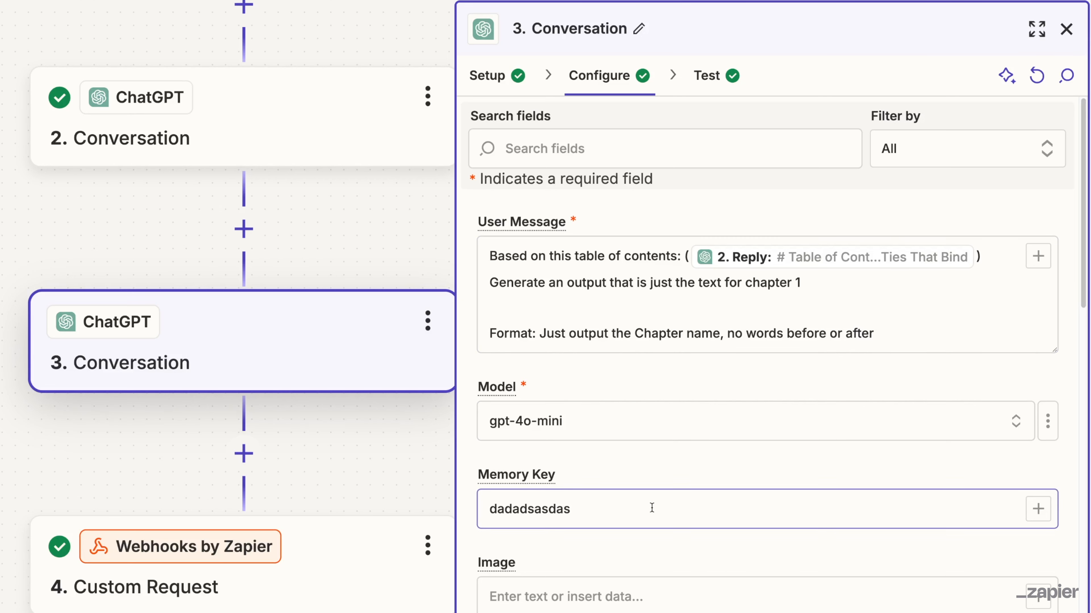
text(s)
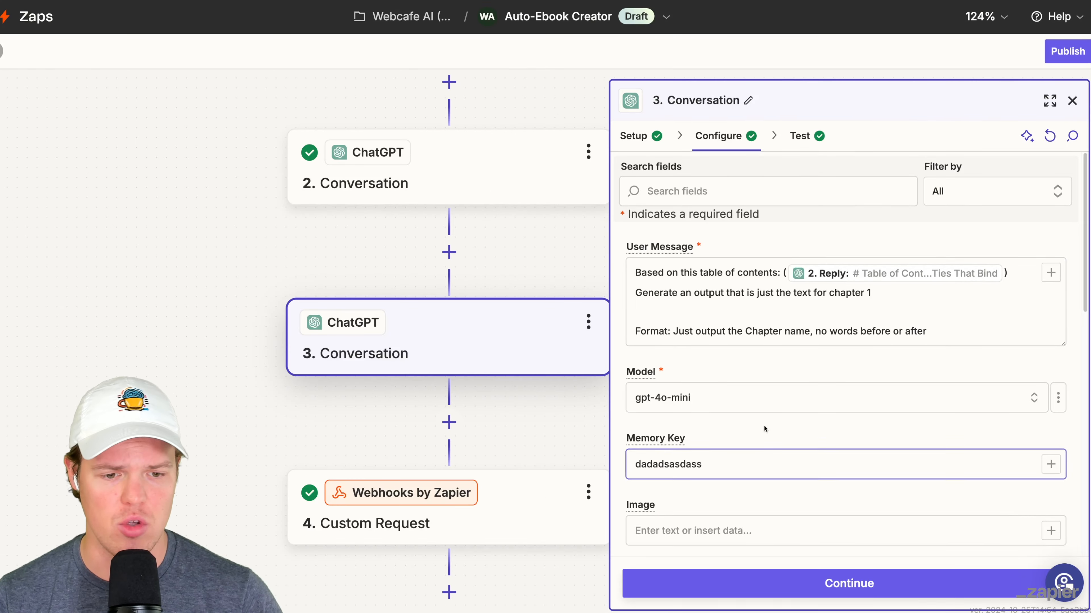
- Retest the second ChatGPT Conversation step and check its new reply
scroll(763, 427, down, 3)
click(790, 583)
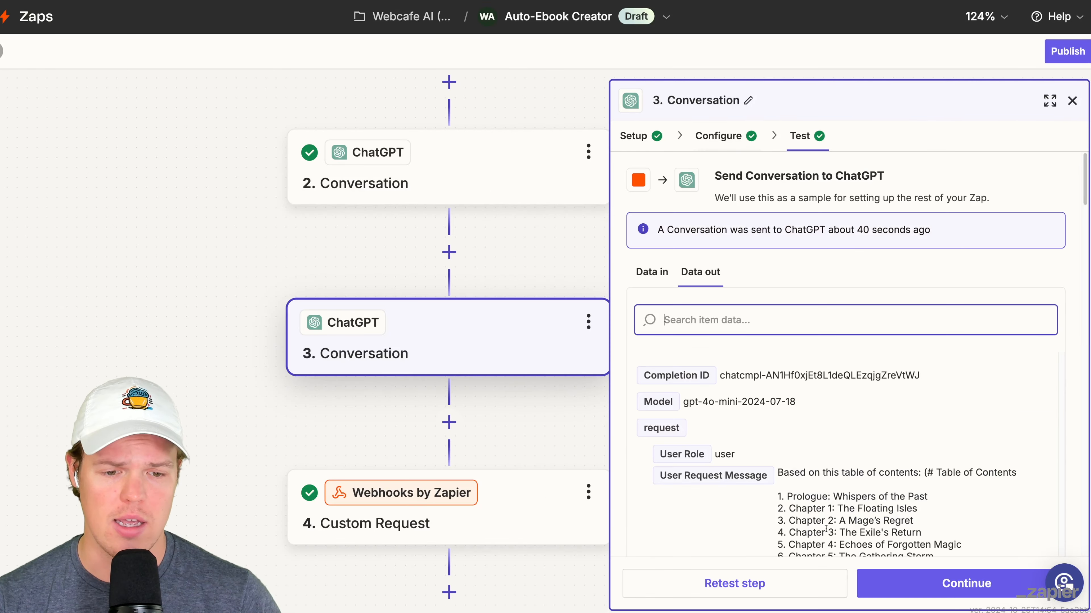
click(790, 583)
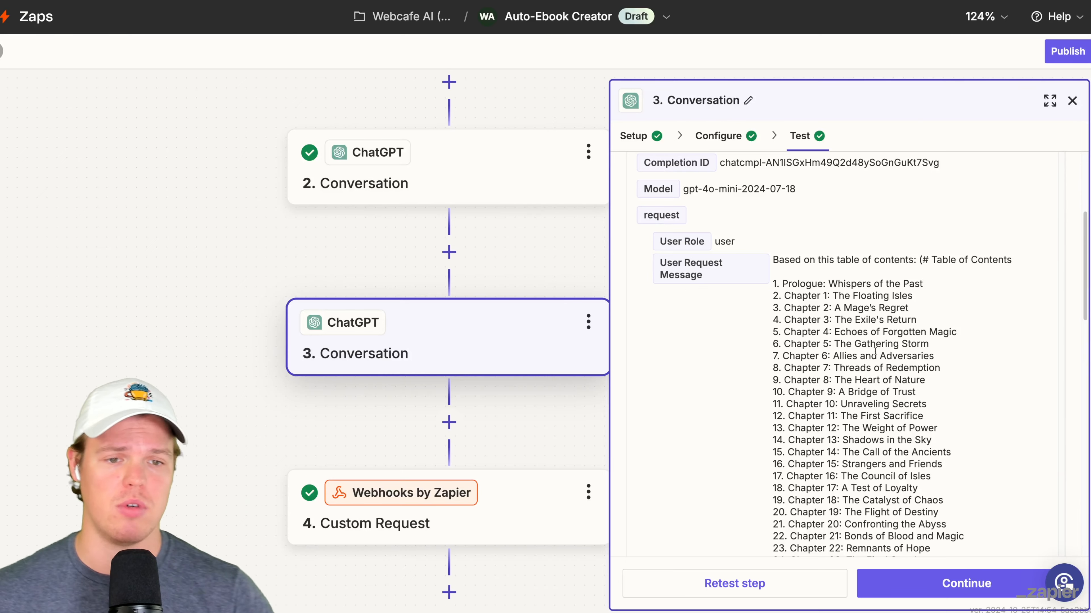
scroll(875, 350, down, 10)
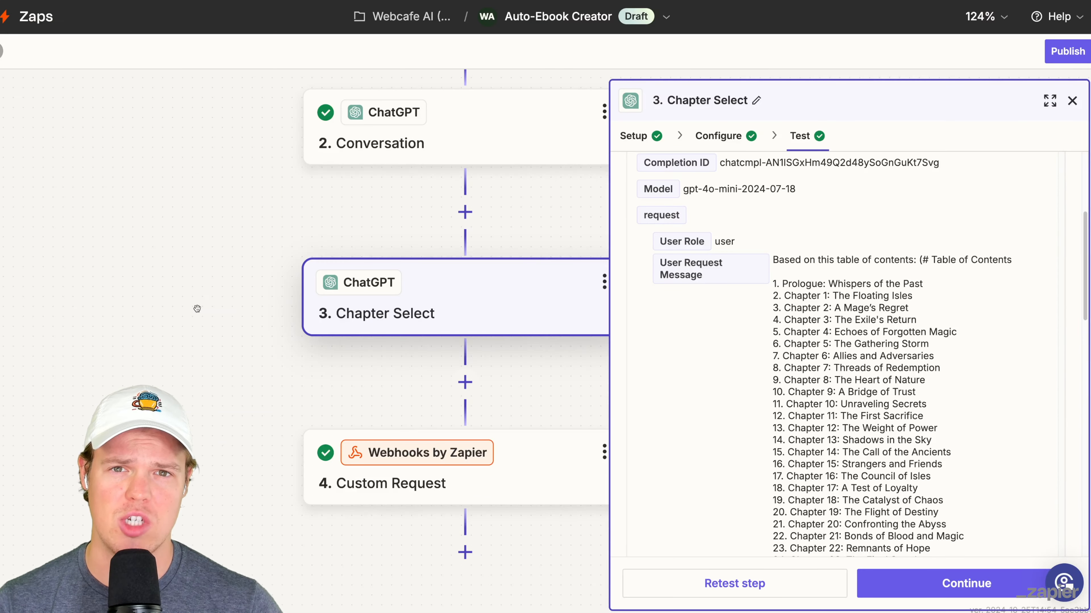
- Rename the second ChatGPT step as Chapter Select and the first one as Table of Contents
drag(197, 309, 198, 308)
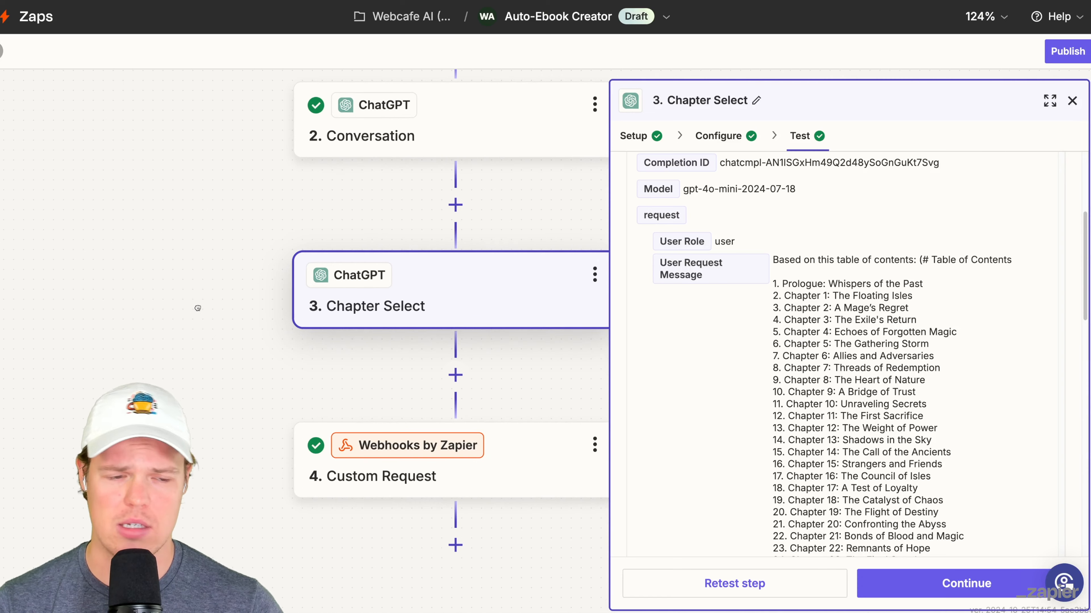
click(1072, 100)
click(667, 243)
click(733, 242)
text(T)
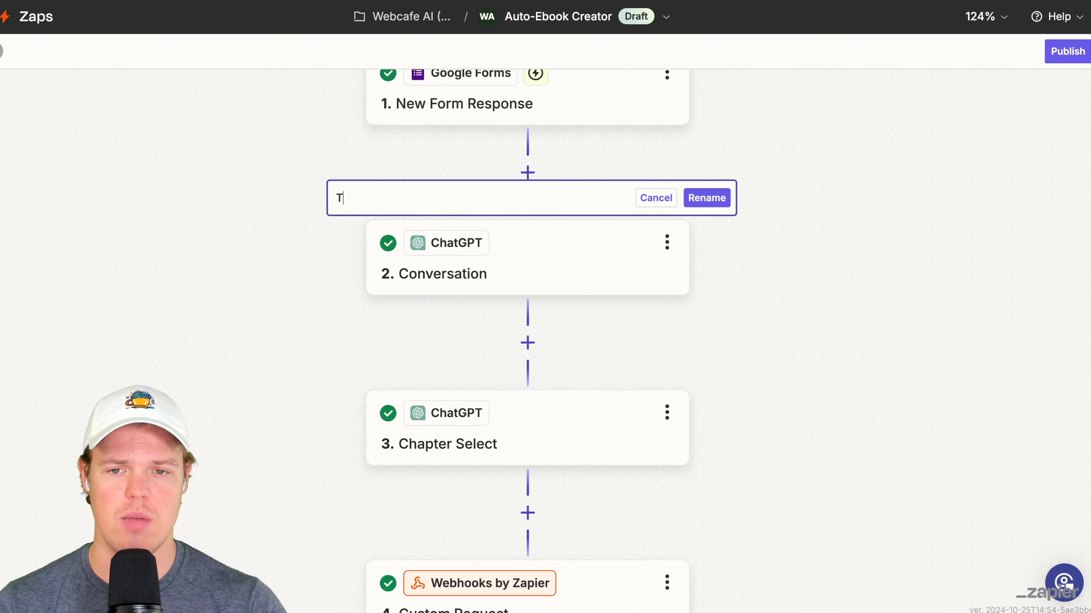
text(able of Contents)
key(Return)
- Add a ChatGPT Conversation step after Chapter Select and continue to its configuration
drag(966, 319, 946, 256)
click(582, 412)
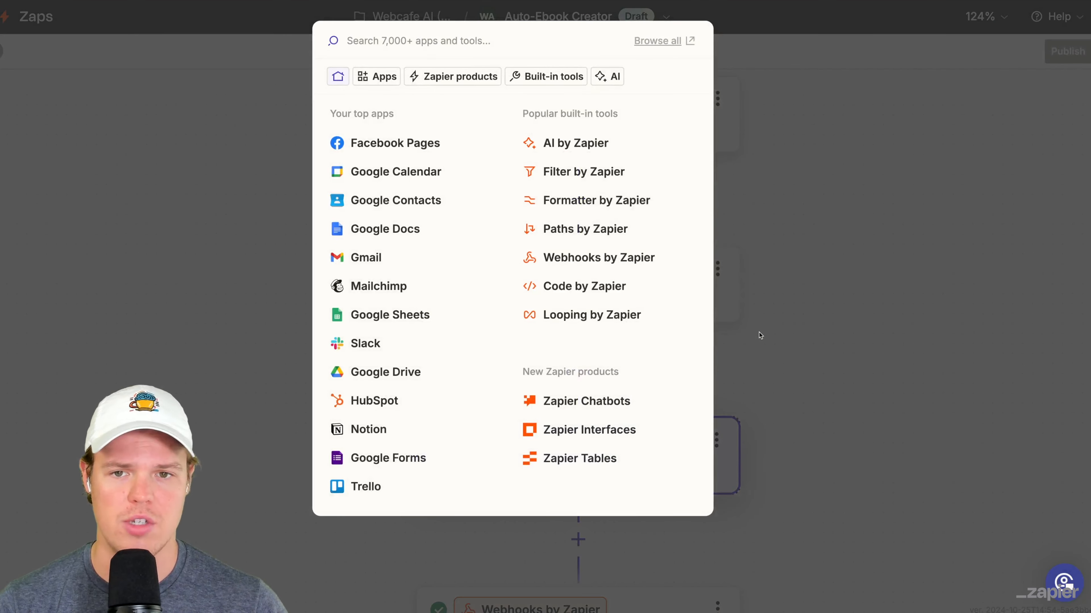
text(chatgp)
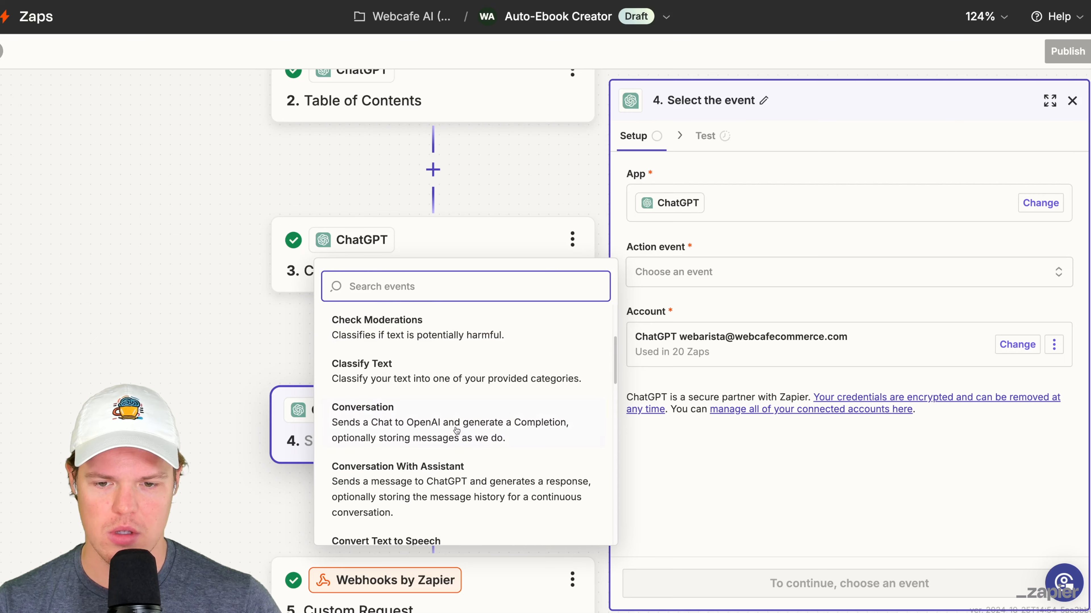
click(456, 430)
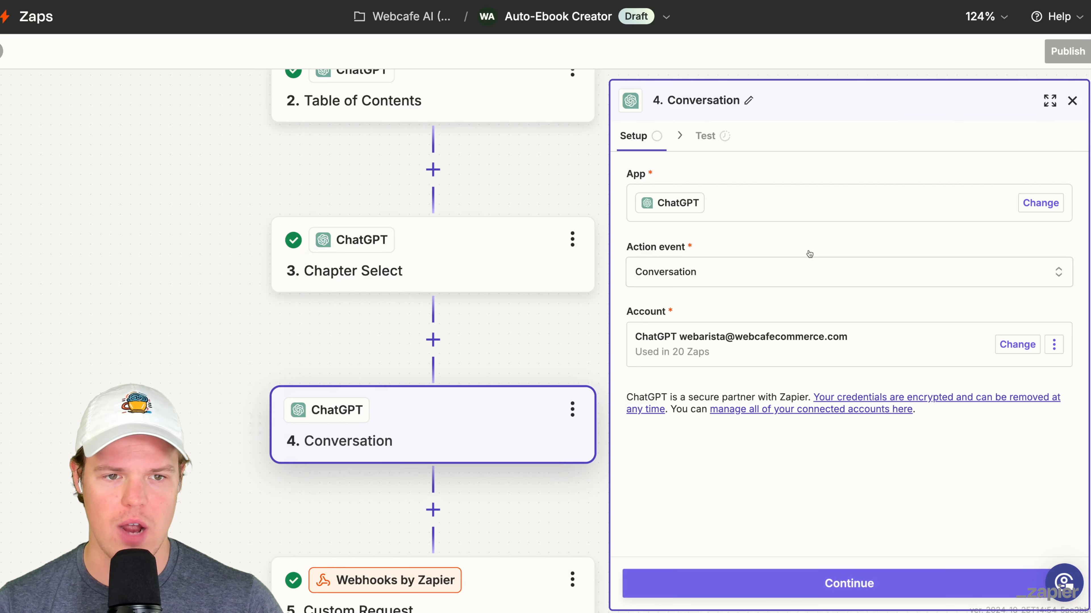
click(842, 583)
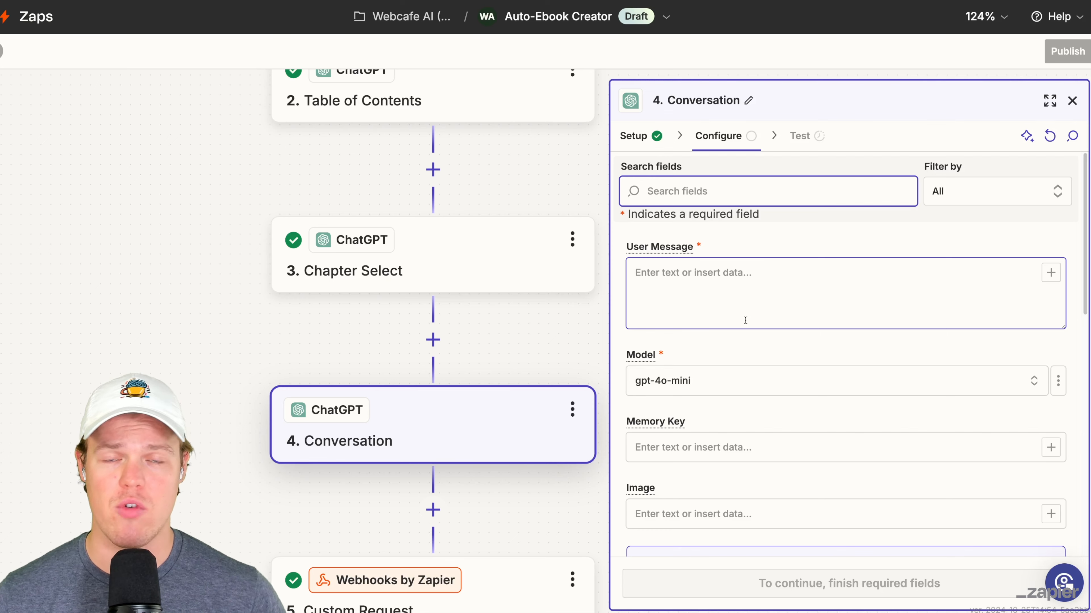
- Clear the default Assistant Instructions in the new ChatGPT Conversation step
scroll(744, 320, down, 10)
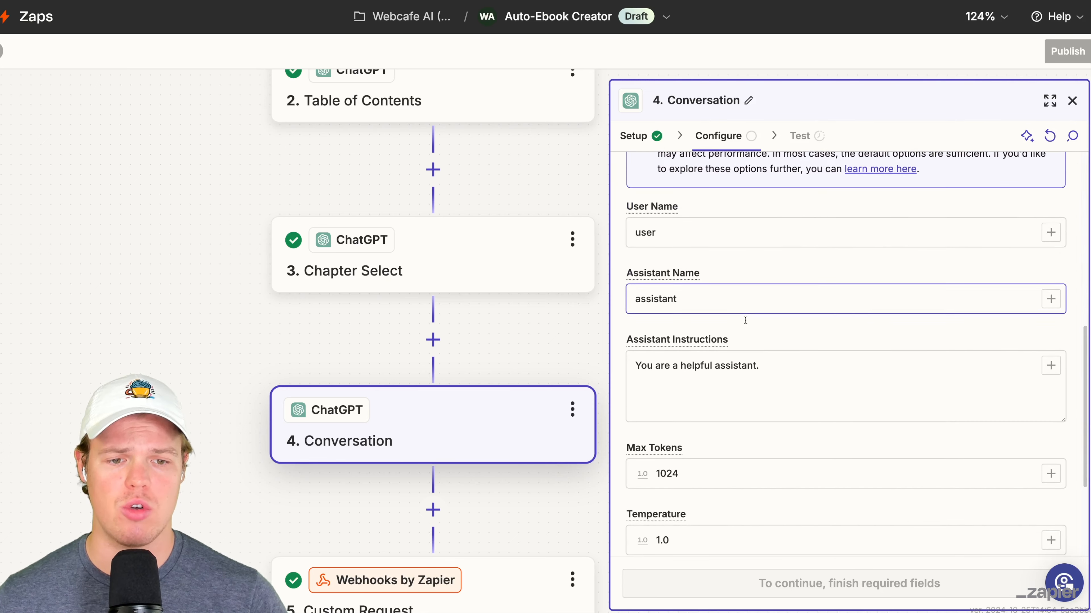
scroll(744, 322, down, 2)
click(745, 361)
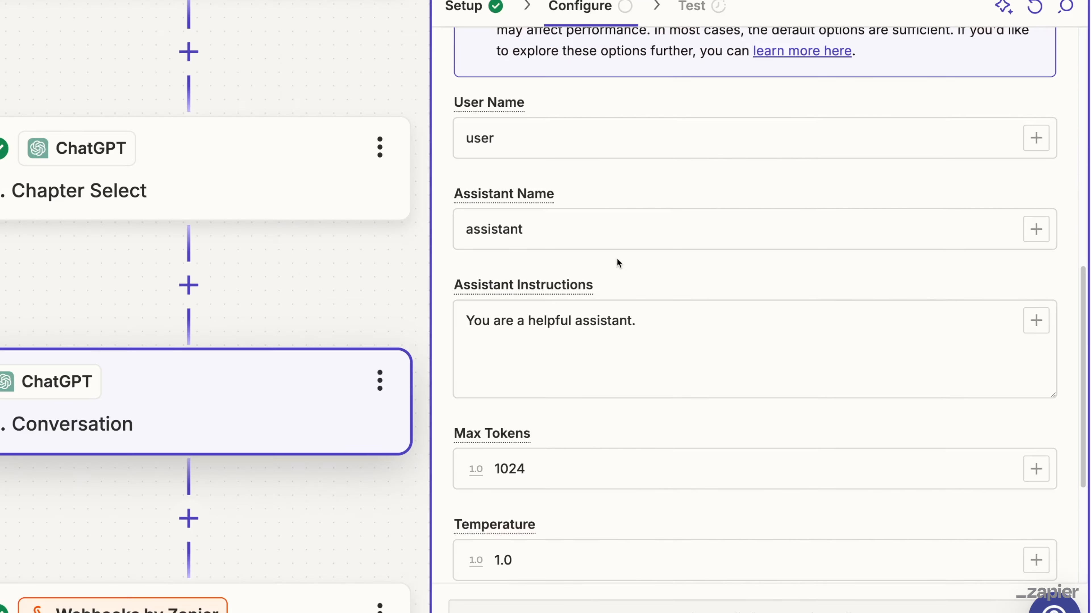
triple_click(617, 272)
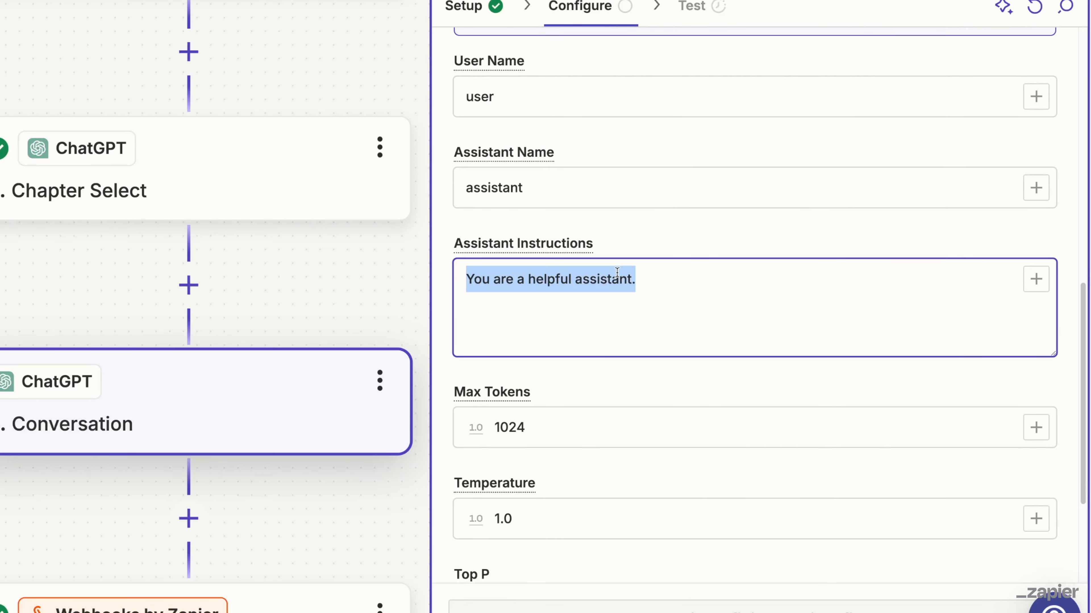
key(BackSpace)
- Copy the form questions with their answer fields from the Table of Contents prompt into the new step's Assistant Instructions
scroll(403, 205, up, 1)
click(403, 205)
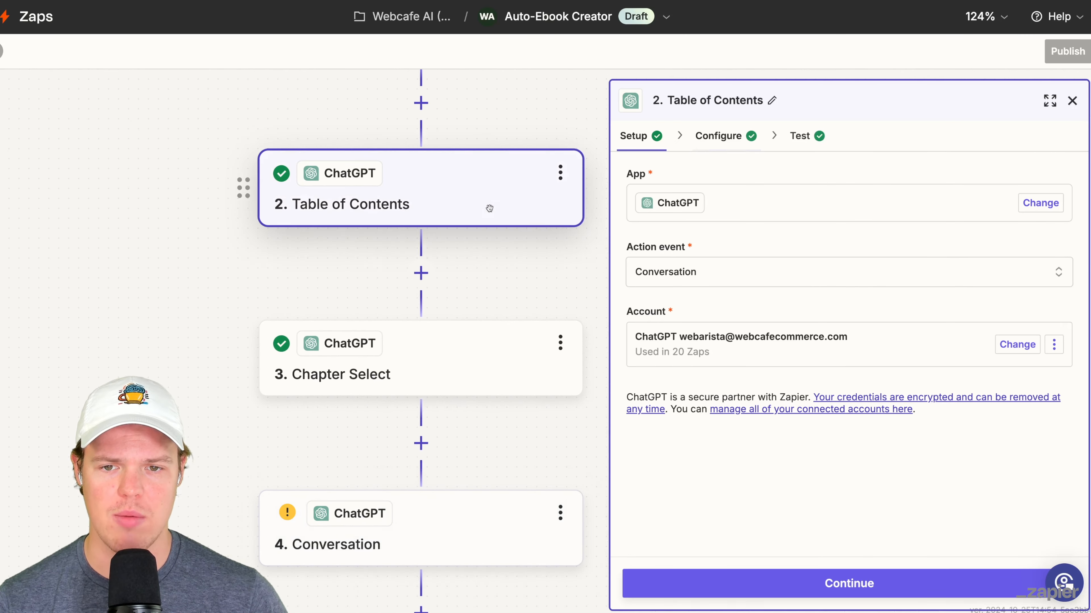
click(737, 137)
scroll(712, 450, down, 5)
scroll(712, 449, up, 5)
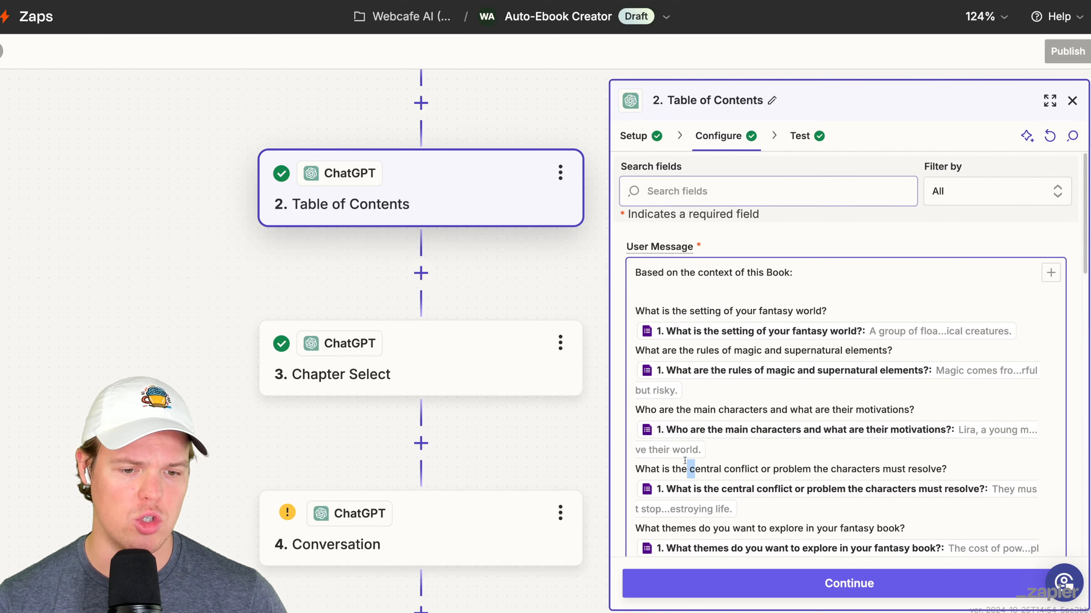
scroll(695, 434, down, 5)
click(698, 431)
drag(699, 431, 642, 373)
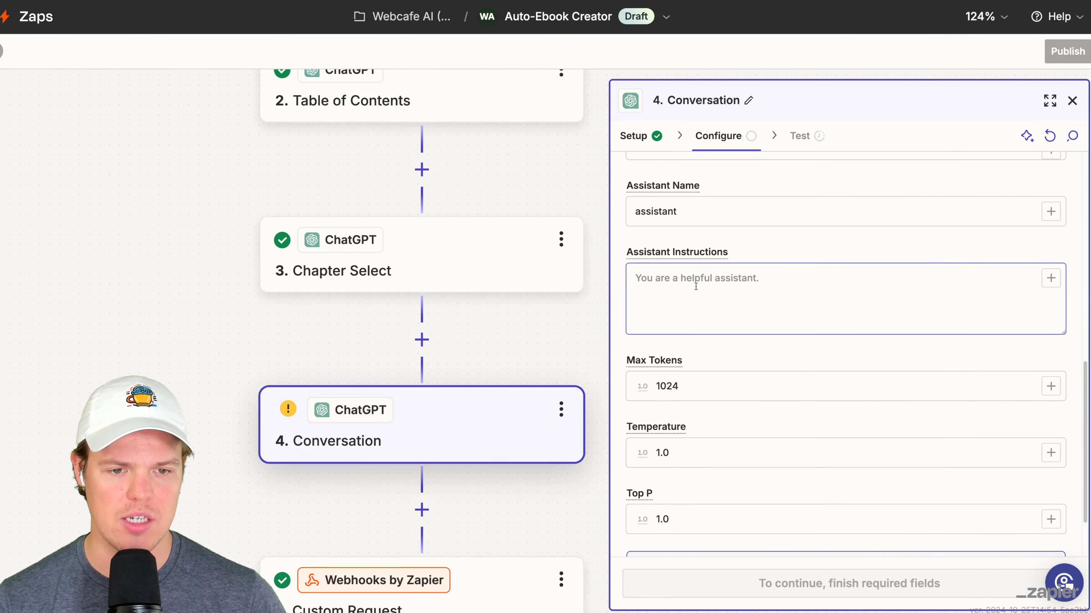
click(696, 284)
key(super+v)
scroll(636, 235, up, 5)
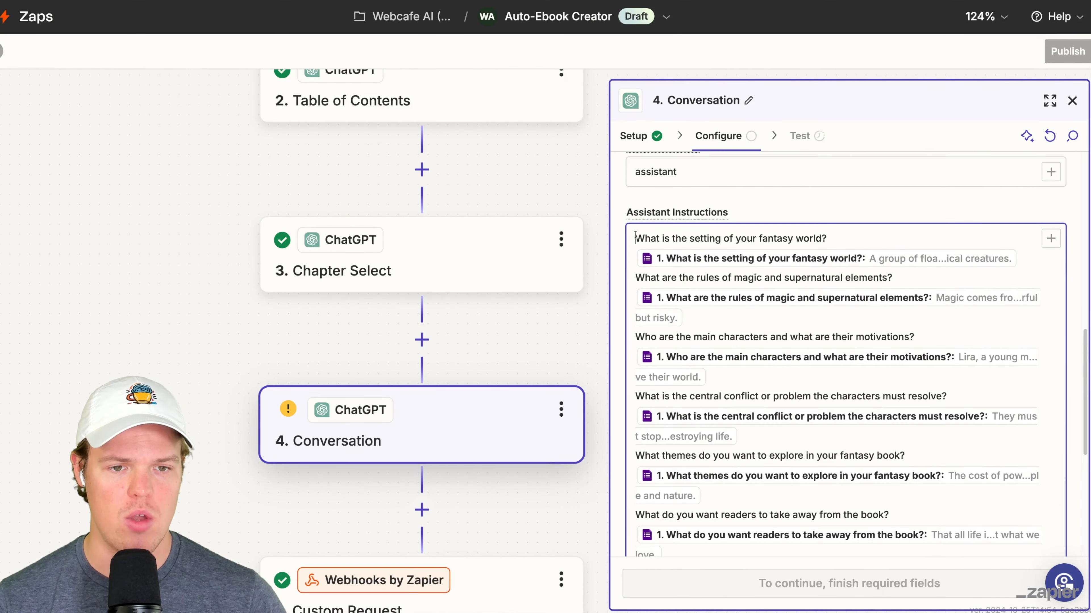
- Head the Assistant Instructions with "Context of book:", separated by a blank line from the form questions
click(635, 236)
key(Return)
key(Return)
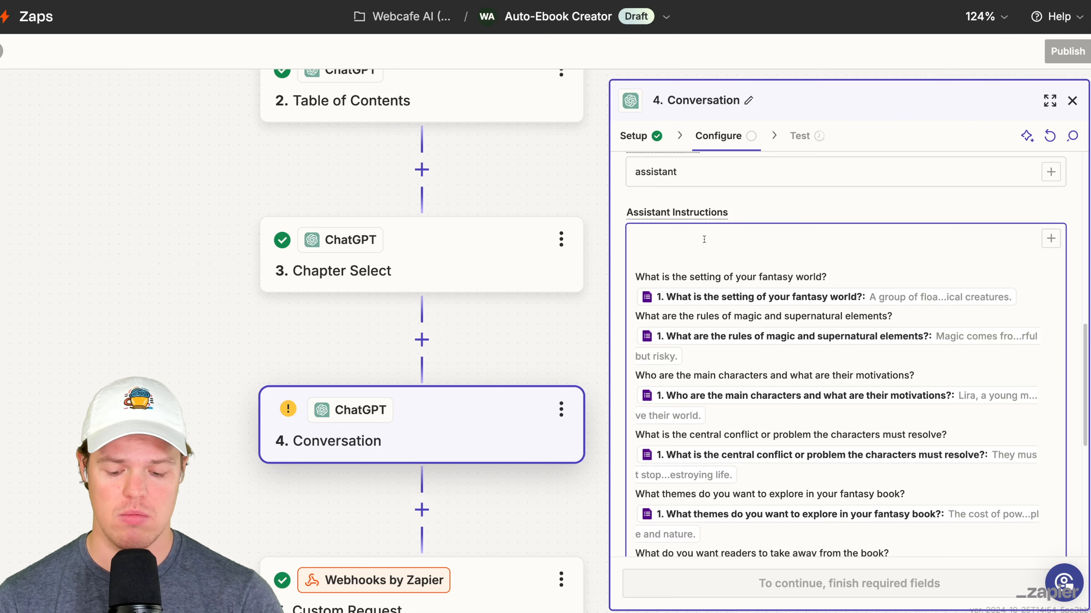
text(Contex)
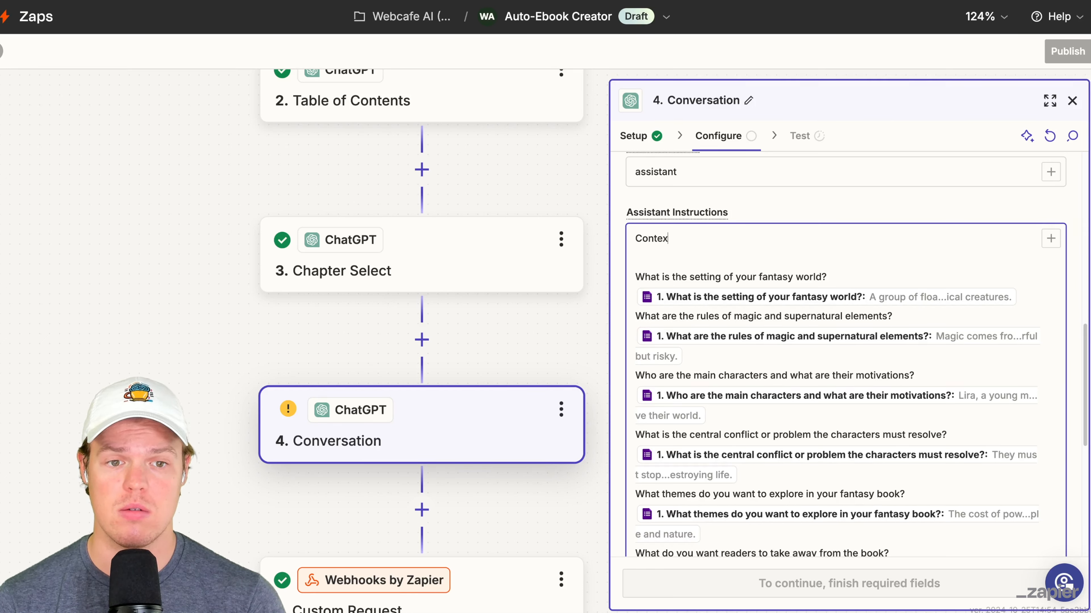
text(t of book:)
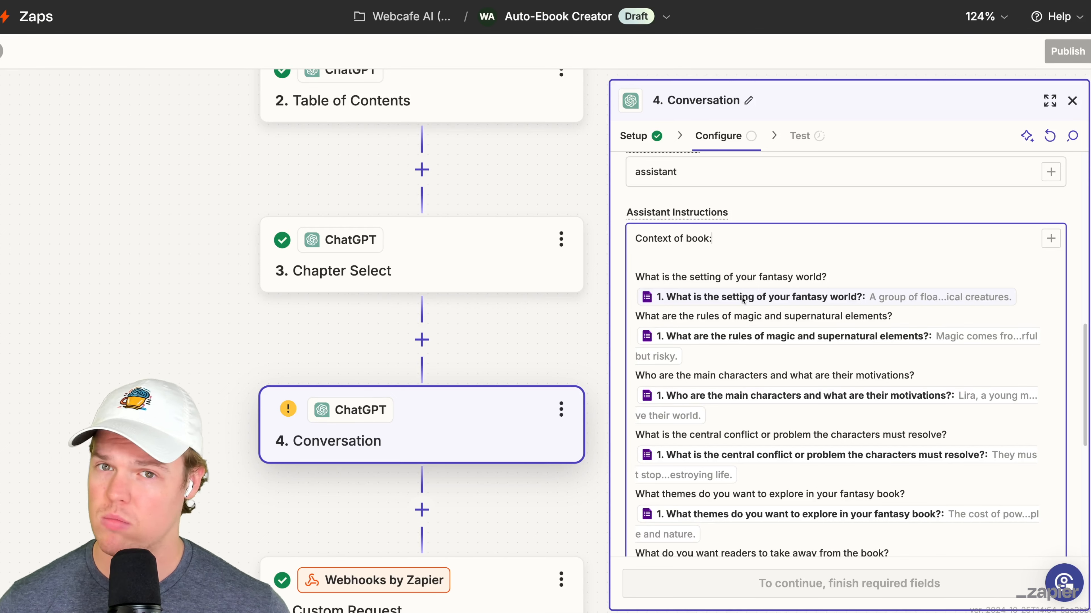
- Write the User Message "Based on this title of this chapter: ()" with Chapter Select's Reply in the parentheses, plus "Generate the entire chapter"
scroll(744, 300, up, 10)
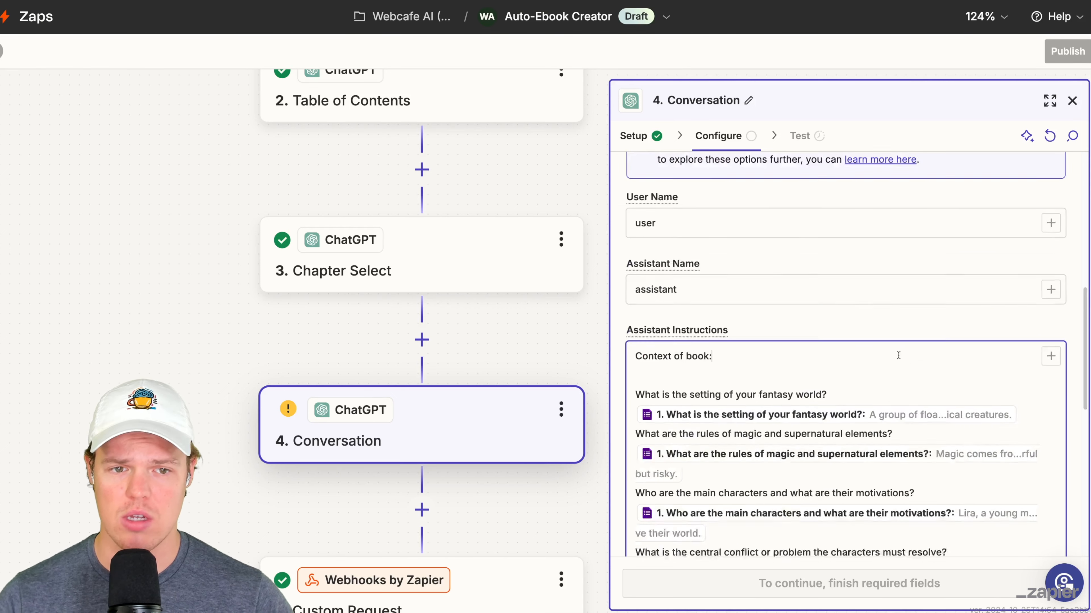
click(744, 301)
text(Based on this title of)
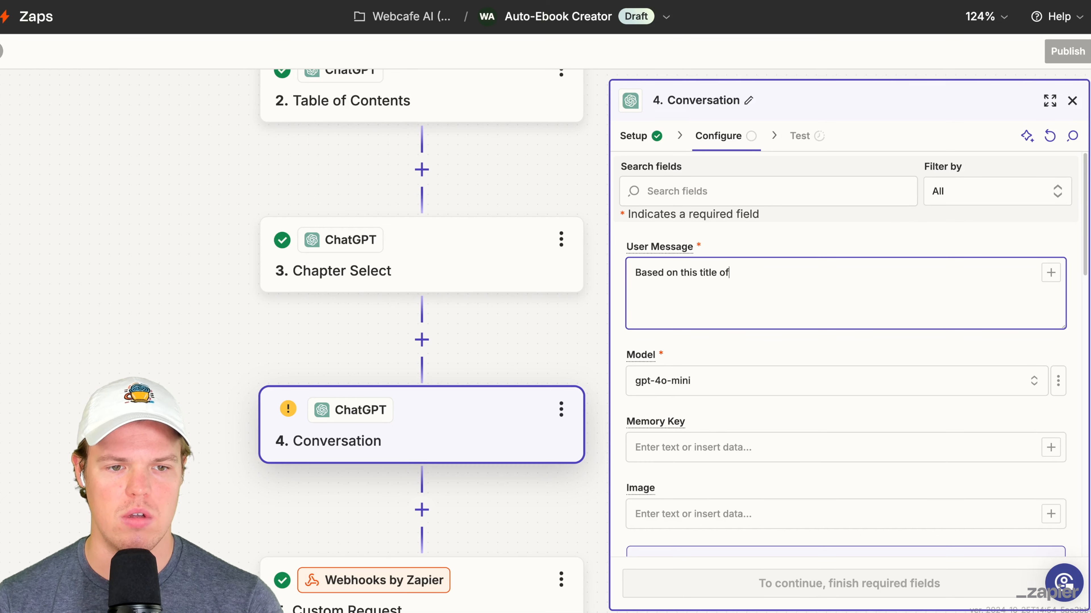
text( this chapter: ())
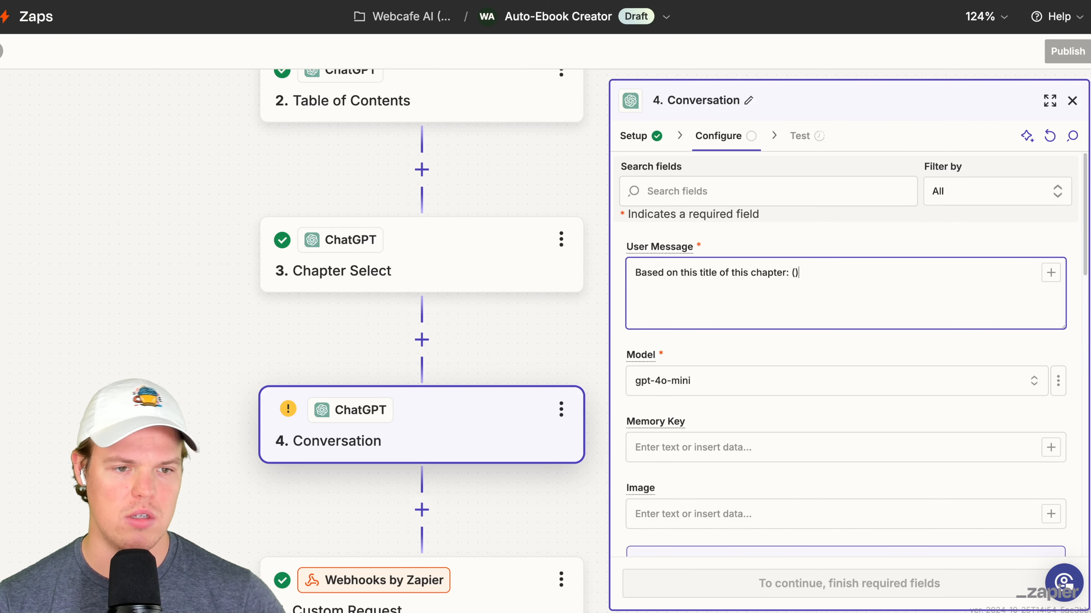
click(1050, 278)
click(412, 512)
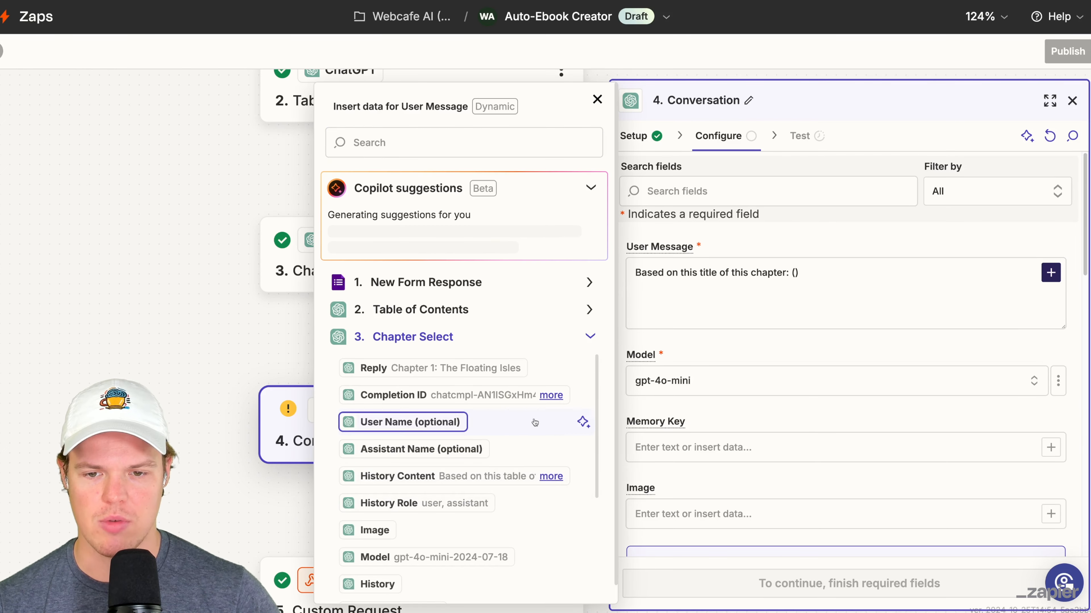
click(470, 368)
key(End)
key(Return)
key(Return)
text(Generate the entire chapter)
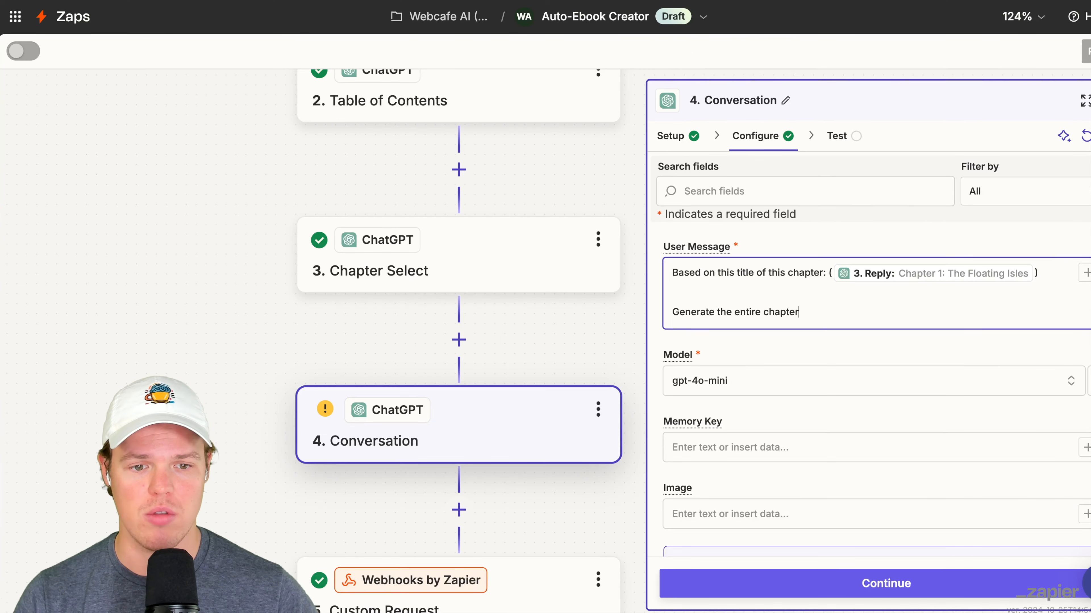
- Enter "afsfsaafsfa" as the Memory Key and test the chapter-writing ChatGPT step
click(751, 447)
text(afsfsaafsfa)
scroll(829, 477, down, 5)
scroll(791, 478, down, 10)
click(849, 583)
click(941, 584)
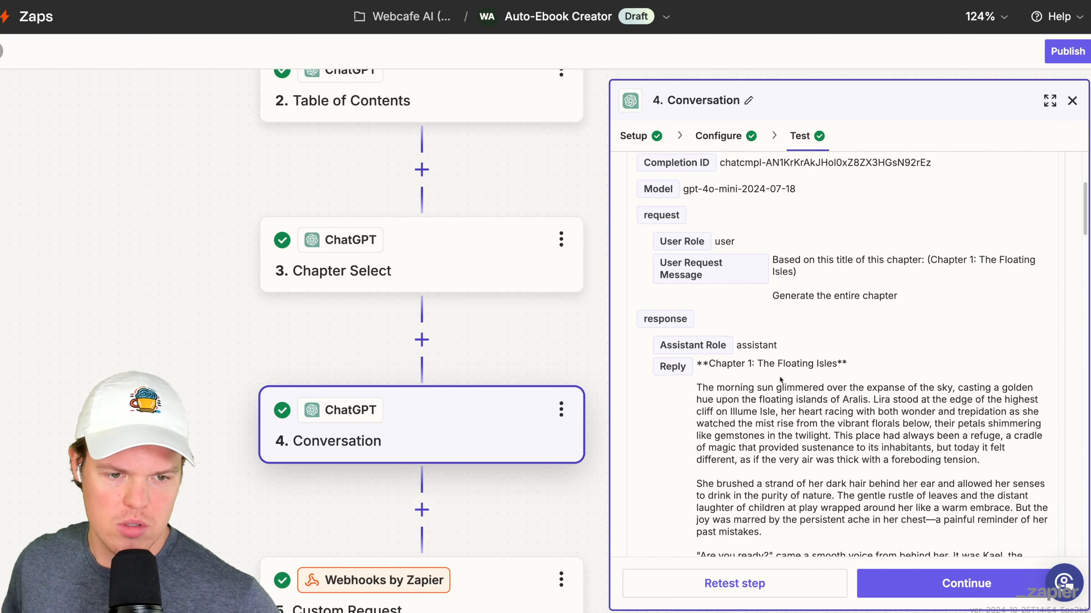
- Read through the test reply to judge the text written for the first chapter
scroll(780, 380, down, 5)
scroll(780, 377, down, 15)
scroll(780, 380, down, 8)
scroll(779, 376, up, 18)
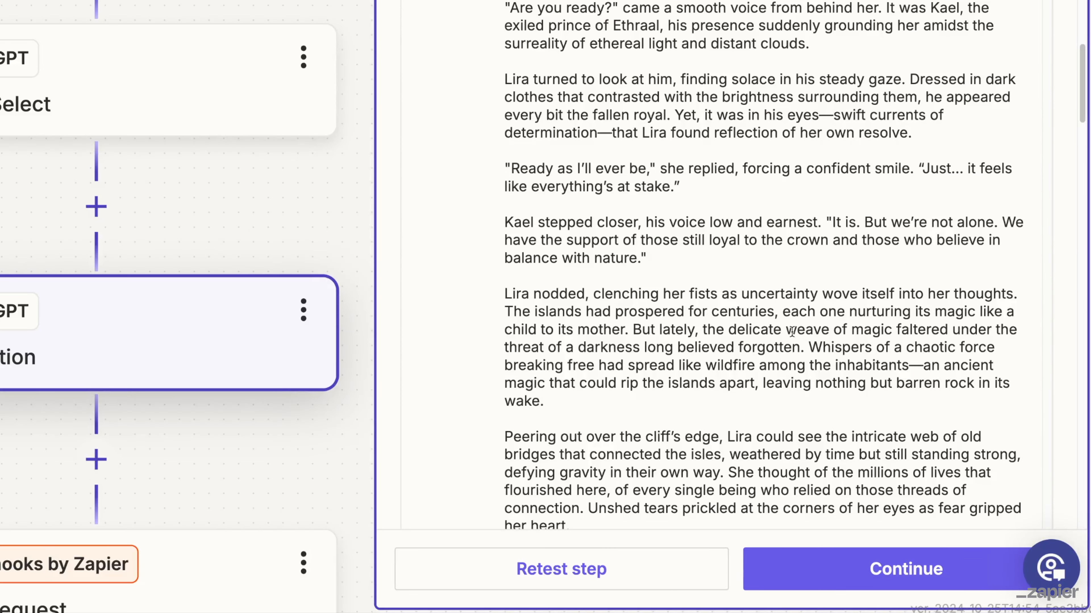
drag(882, 423, 943, 423)
drag(874, 331, 903, 331)
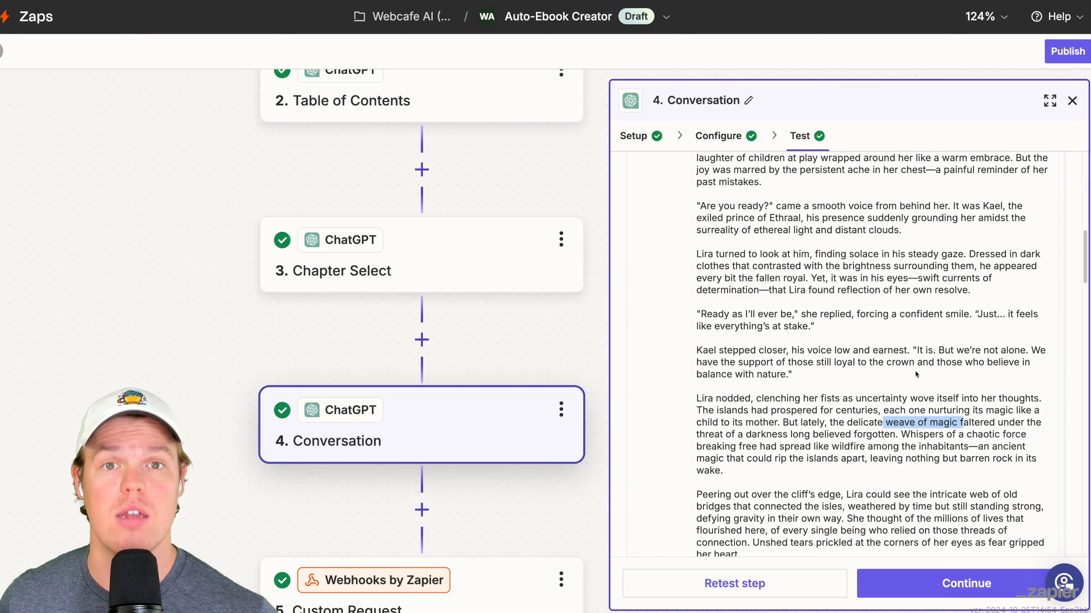
scroll(915, 370, down, 13)
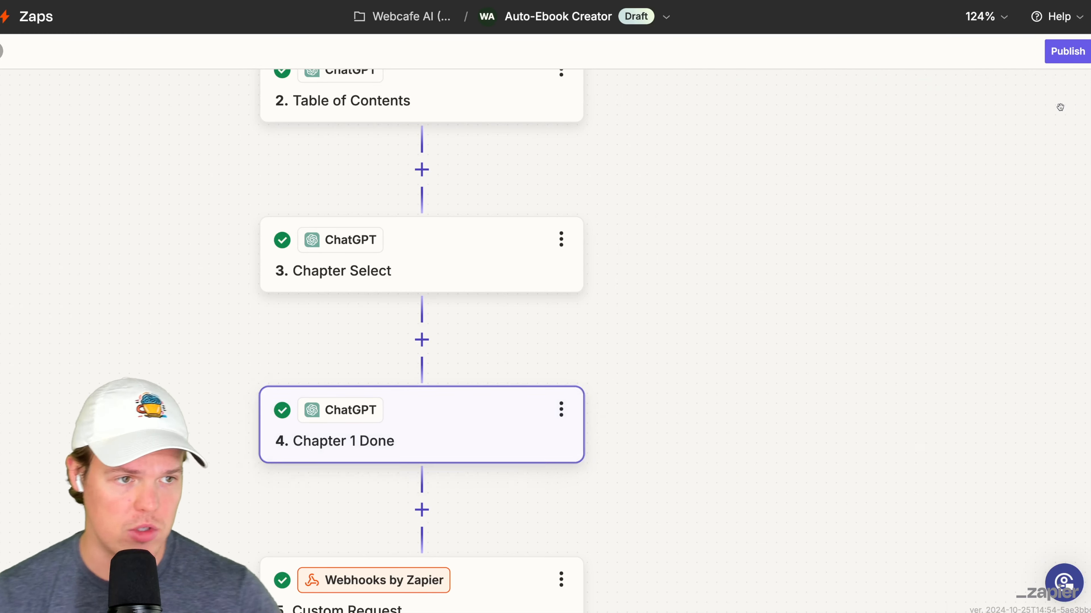
drag(815, 278, 868, 238)
scroll(868, 239, down, 4)
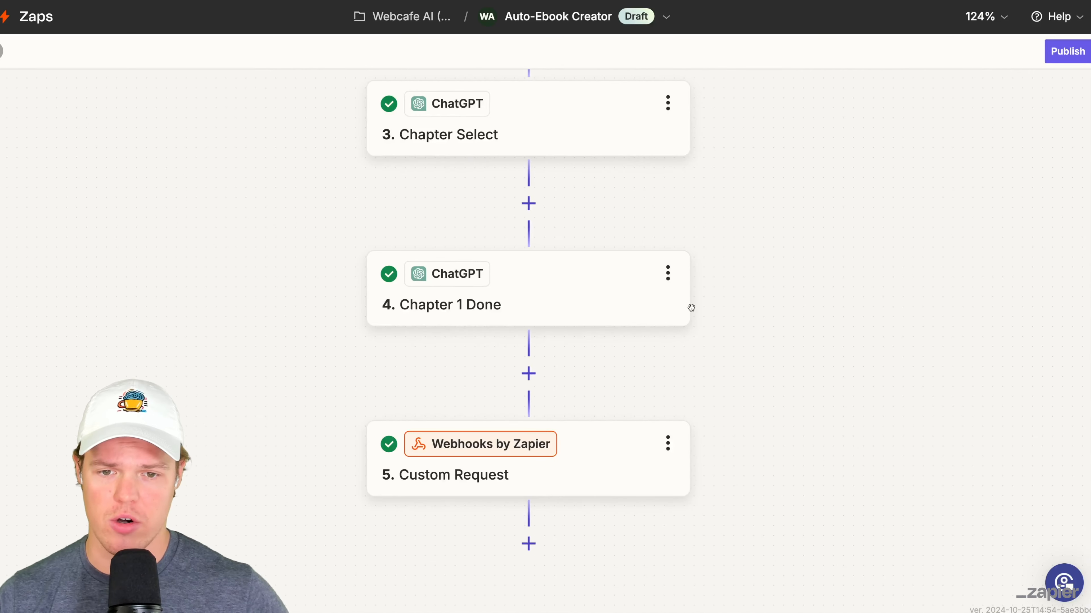
click(529, 374)
click(725, 129)
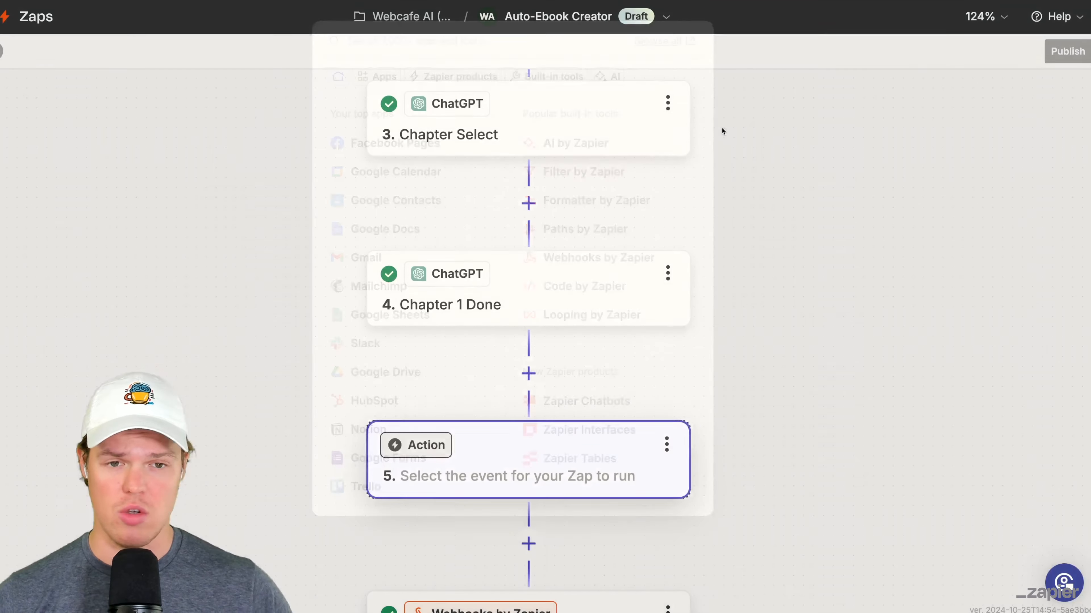
- Duplicate the Chapter Select step and move the copy directly below Chapter 1 Done
scroll(695, 142, up, 5)
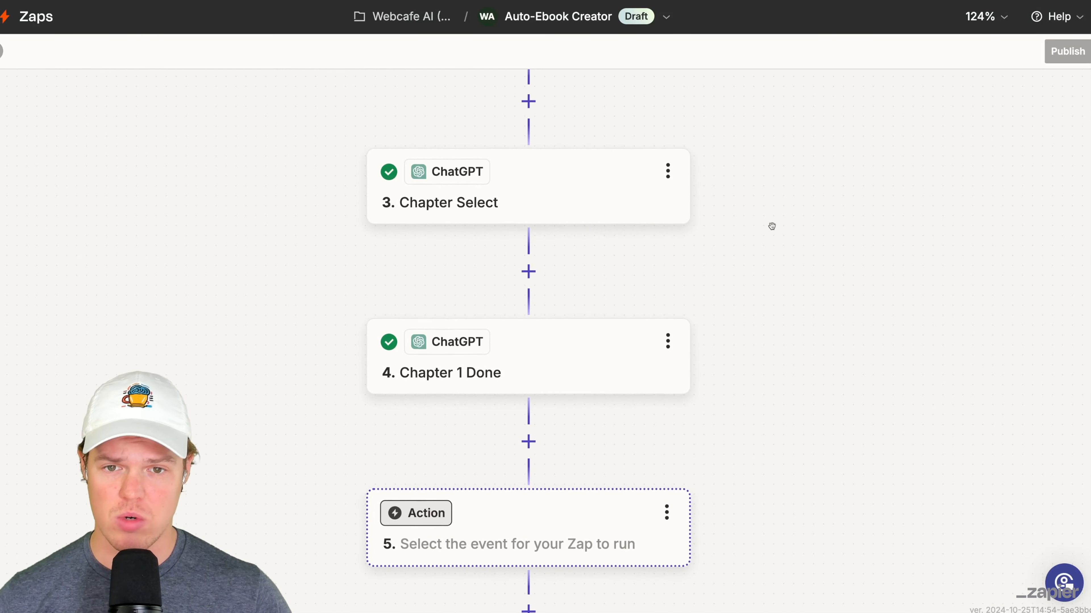
scroll(773, 279, up, 2)
scroll(730, 301, down, 2)
click(649, 268)
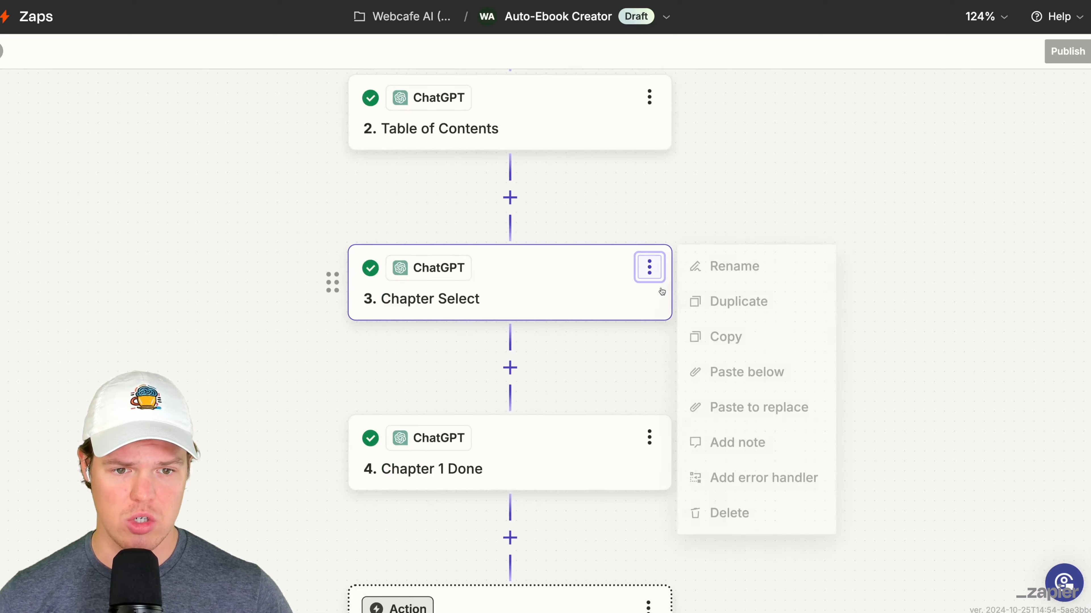
click(719, 299)
scroll(767, 212, down, 6)
drag(324, 156, 361, 430)
scroll(778, 378, down, 2)
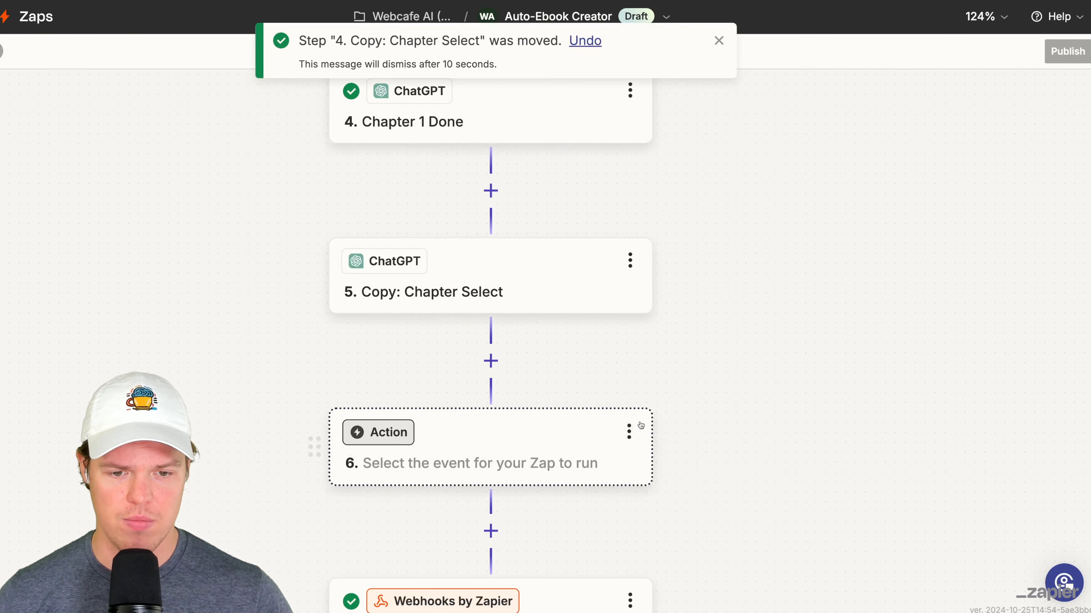
- Delete the empty action step and rename the copied Chapter Select step as "Chap 2 select"
click(629, 431)
click(711, 607)
click(630, 260)
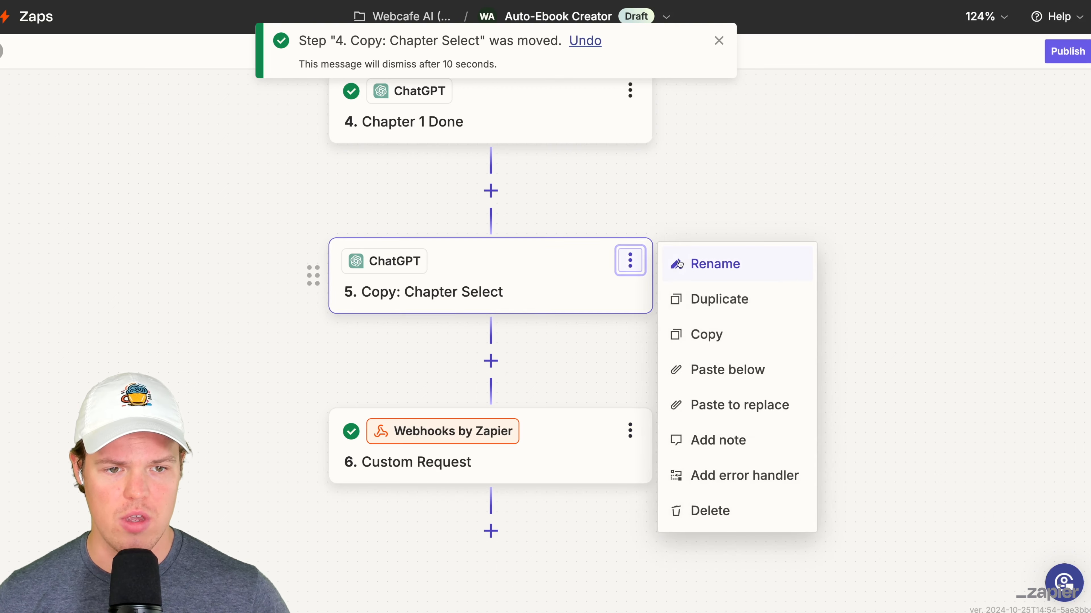
click(708, 261)
text(Chap)
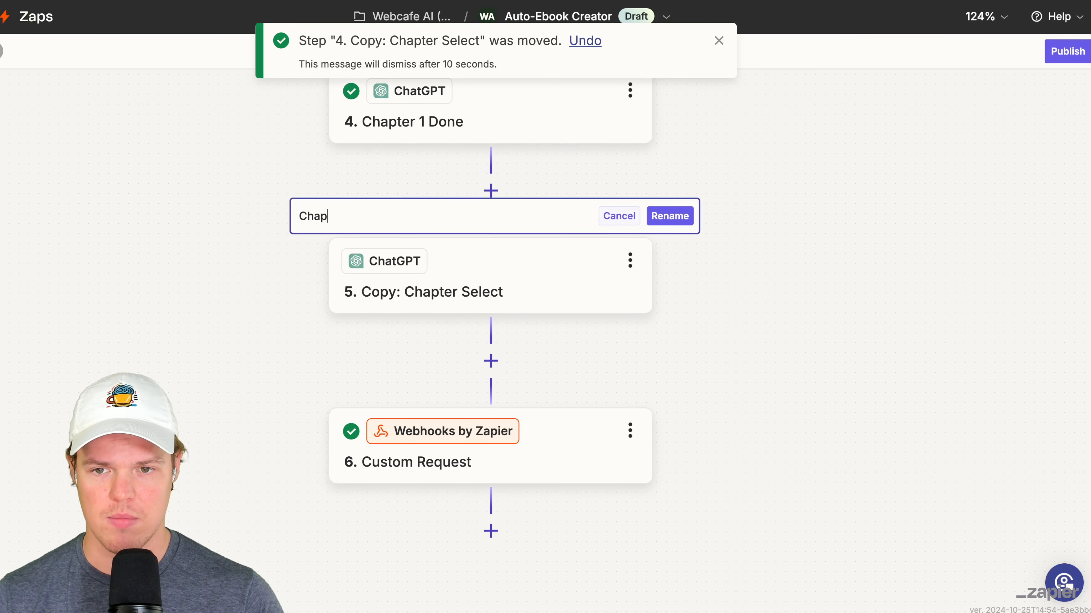
text( 2 select)
key(Return)
- Change the Chap 2 select User Message to ask for the text for chapter 2, and test the step
click(568, 256)
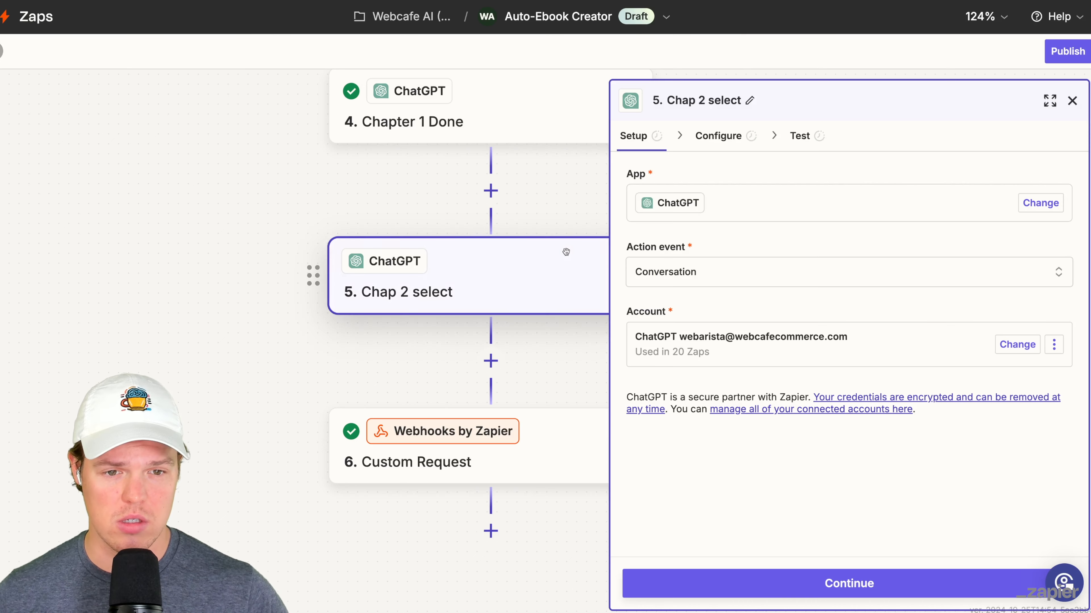
click(713, 137)
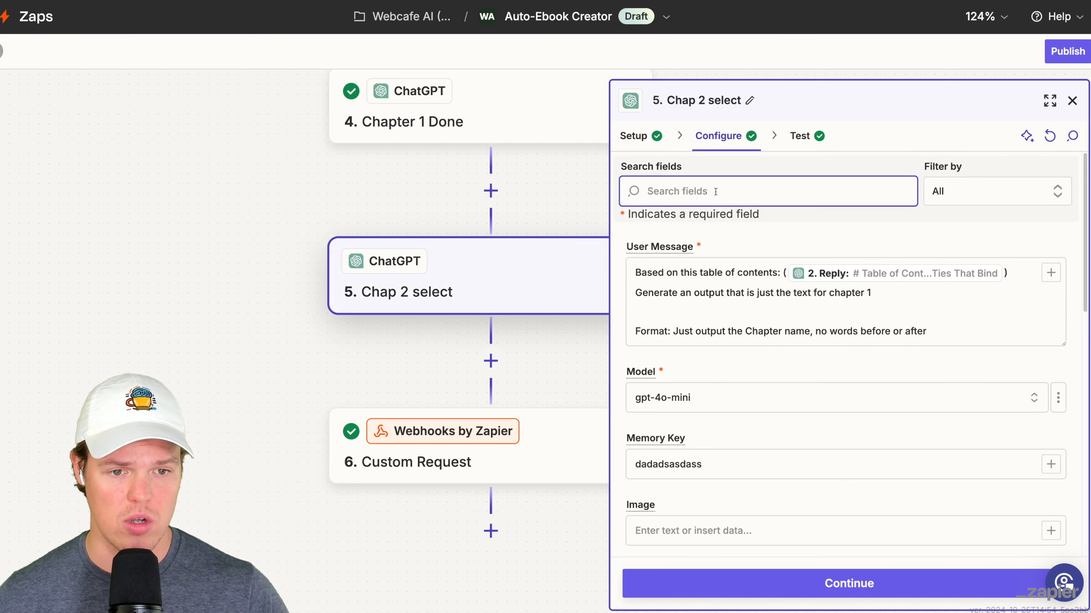
scroll(847, 304, down, 1)
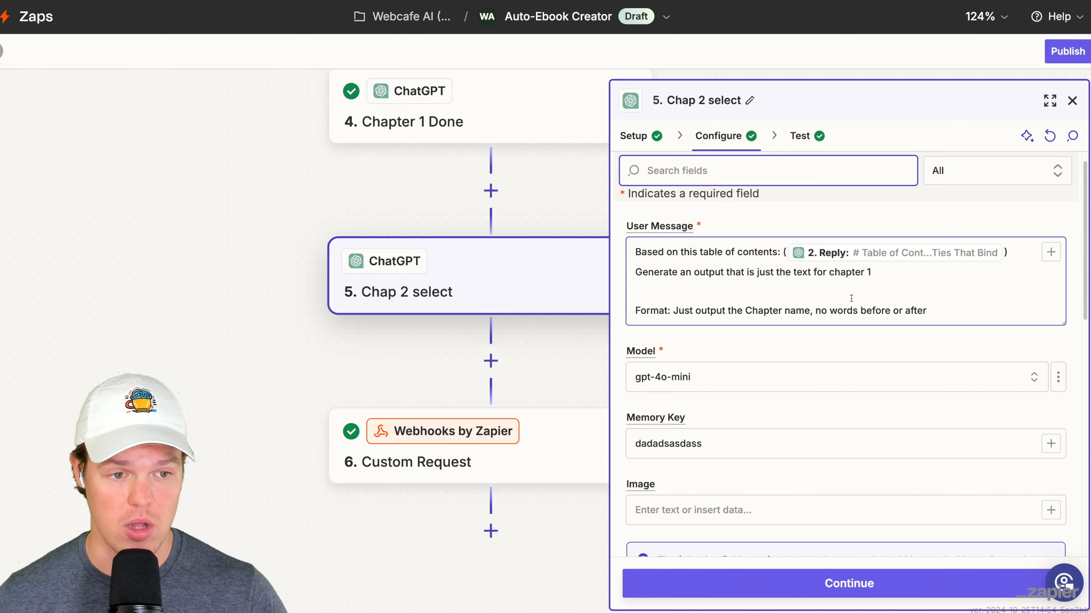
scroll(851, 298, down, 1)
click(890, 265)
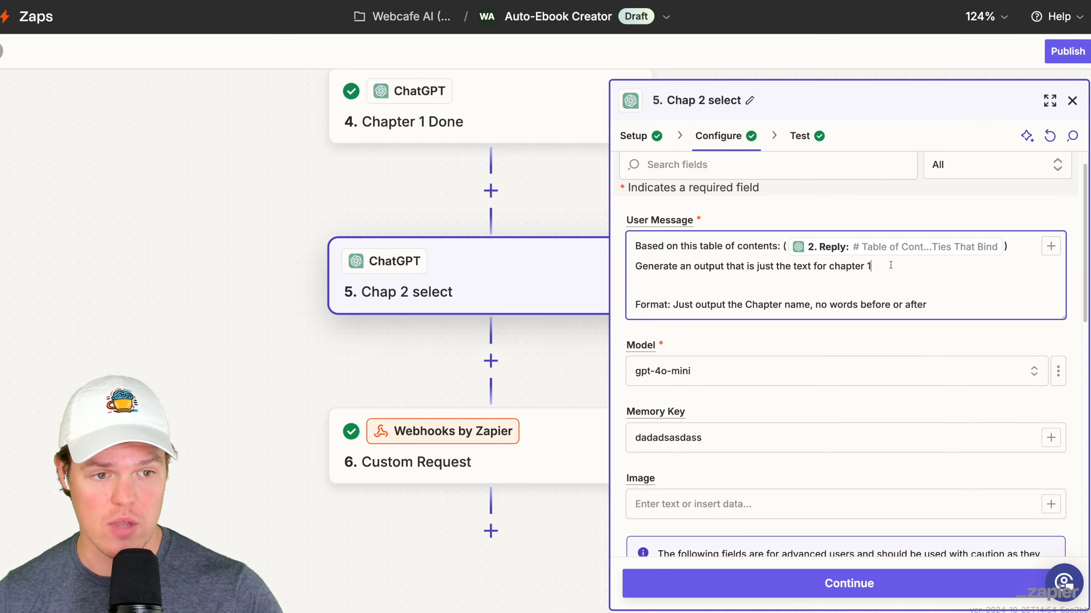
key(BackSpace)
text(2)
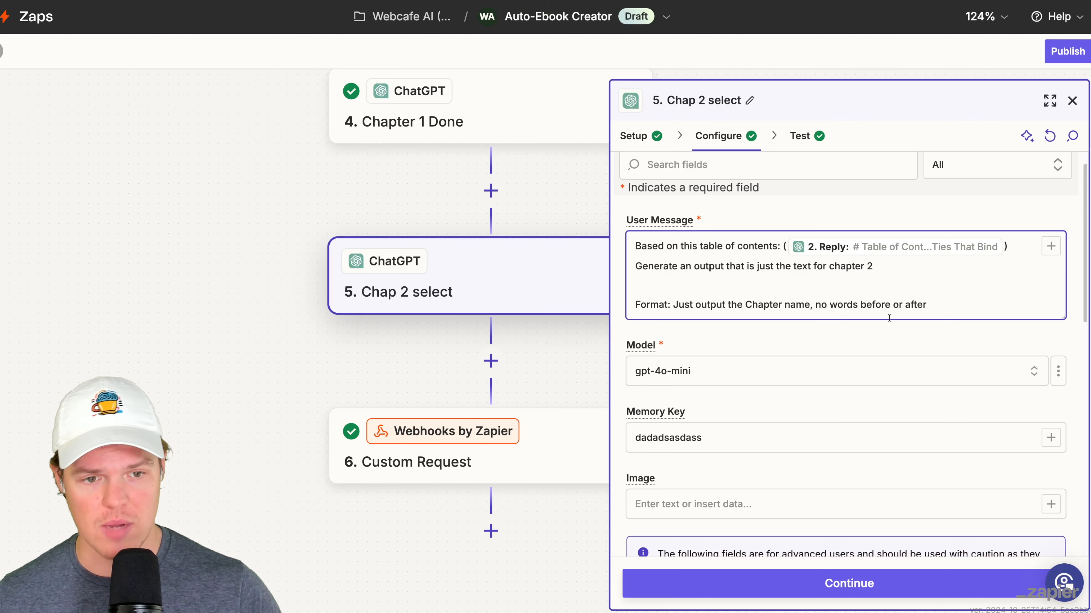
click(855, 583)
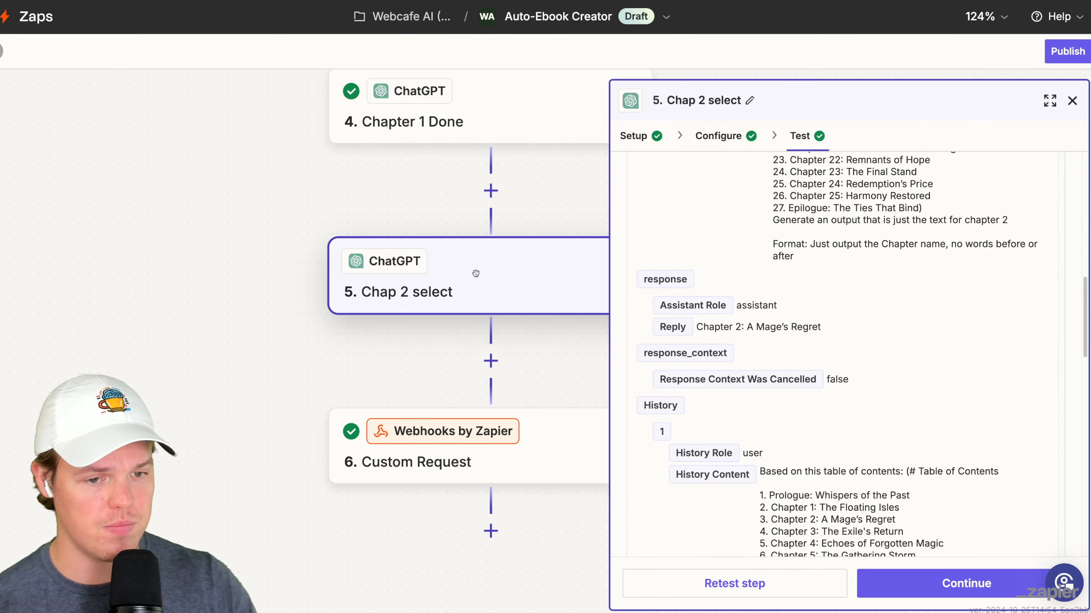
scroll(224, 285, up, 2)
scroll(209, 308, right, 2)
click(394, 259)
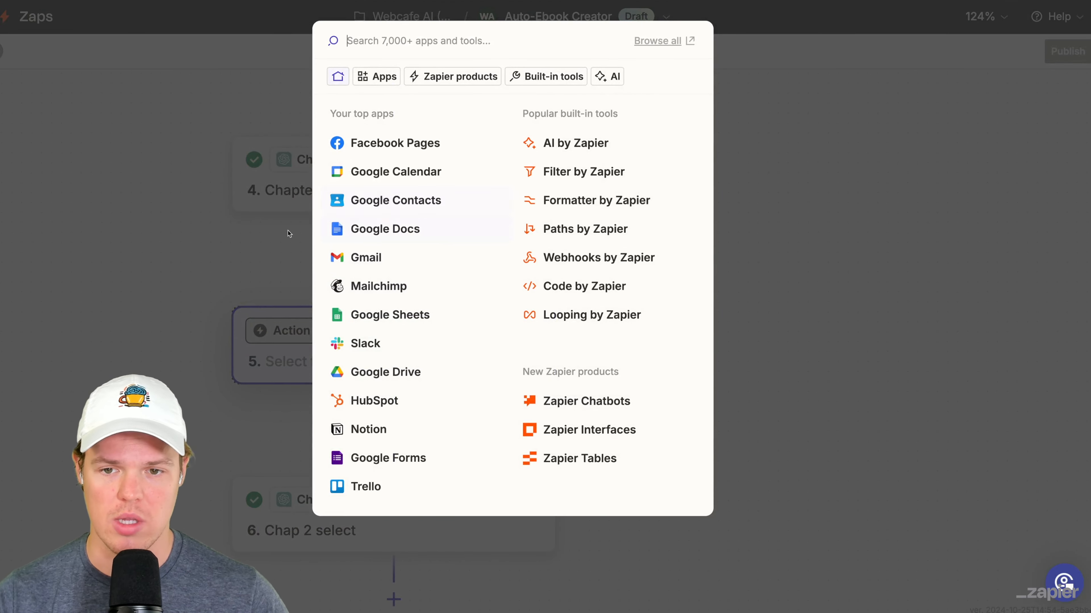
key(Escape)
click(533, 329)
click(620, 495)
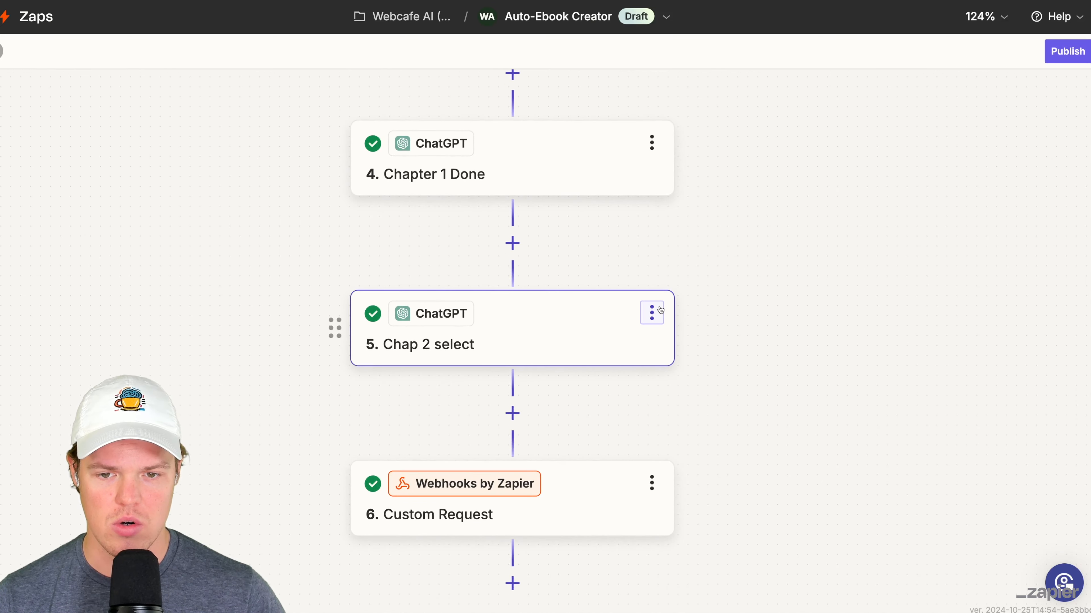
- Duplicate the Chap 2 select step and move the copy directly below Chapter 1 Done
click(655, 312)
click(725, 355)
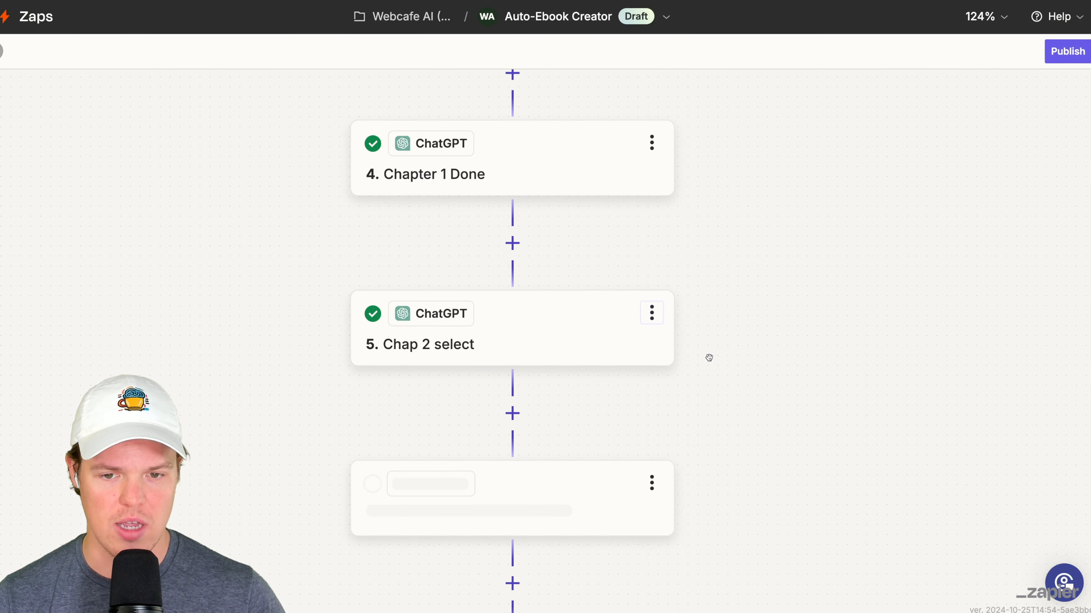
drag(338, 509, 451, 263)
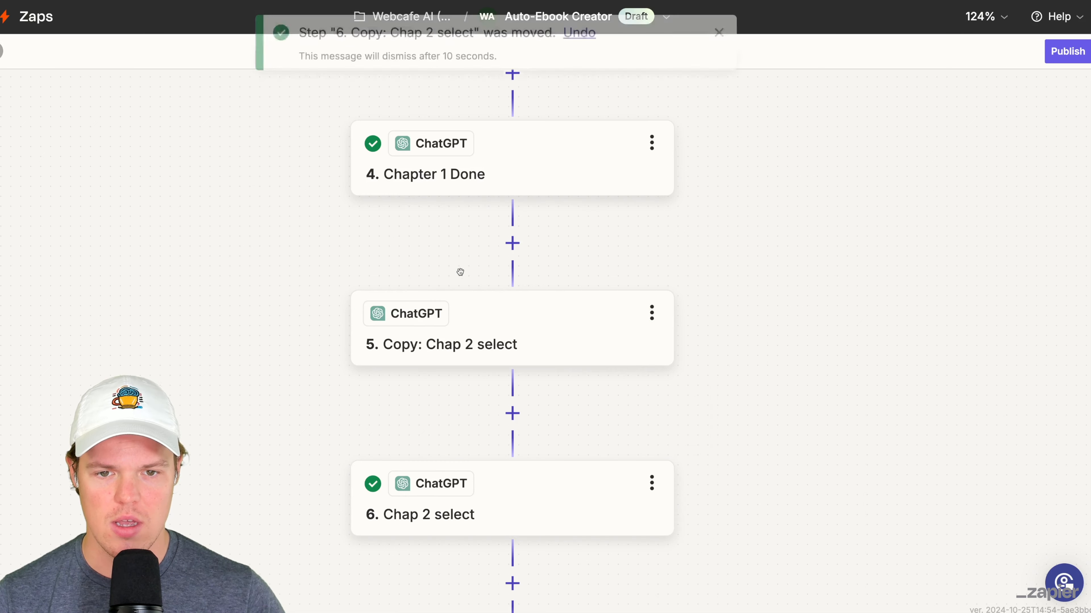
- Rename the copied Chap 2 select step as "Summarize - 1"
click(665, 324)
click(704, 318)
text(Summarize - 1)
key(Return)
- Rewrite the Summarize - 1 User Message to generate, from the Chapter 1 Done reply, a summary needed for the next chapter so they are connected
click(582, 328)
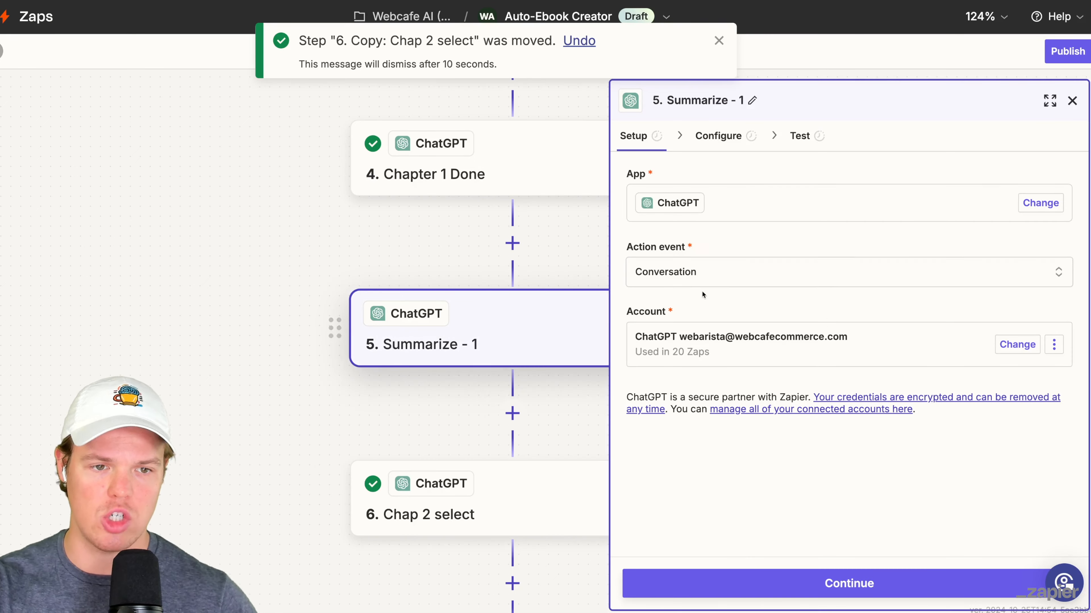
click(718, 135)
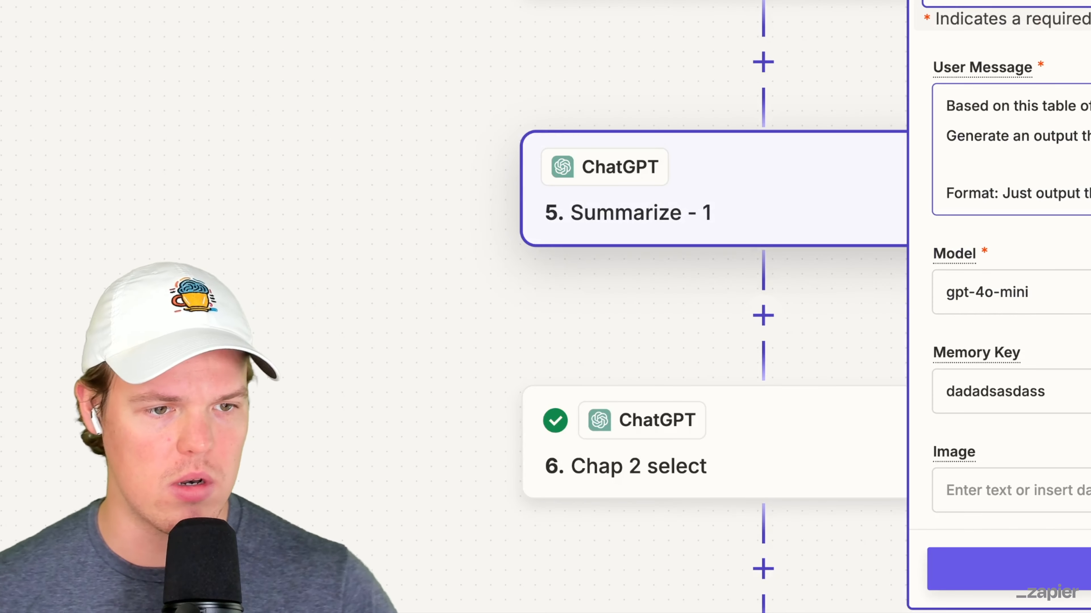
click(1003, 272)
key(BackSpace)
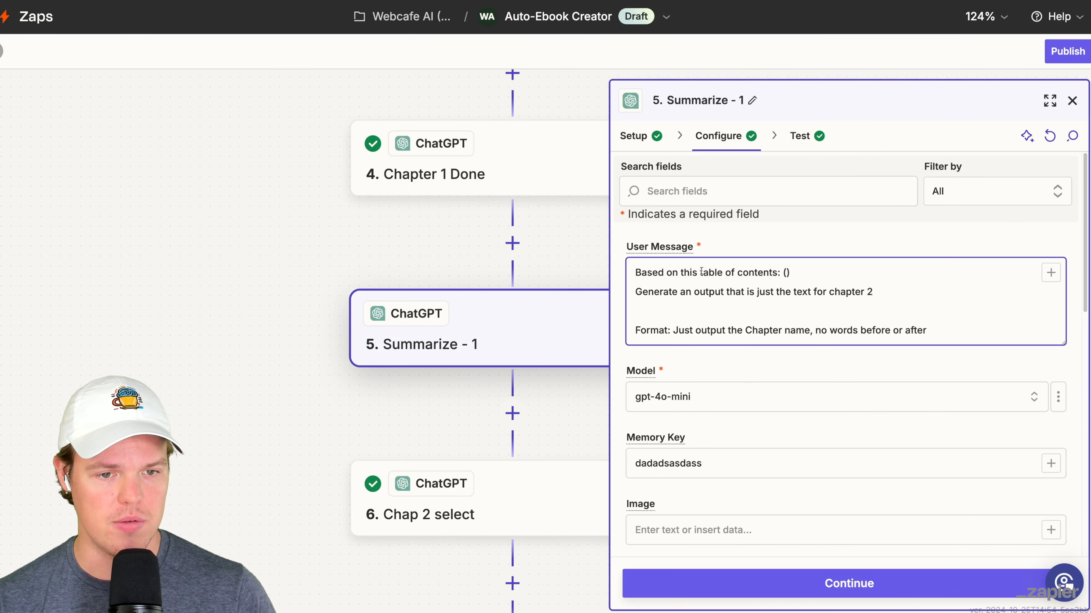
drag(681, 272, 777, 272)
text(Chapter 1)
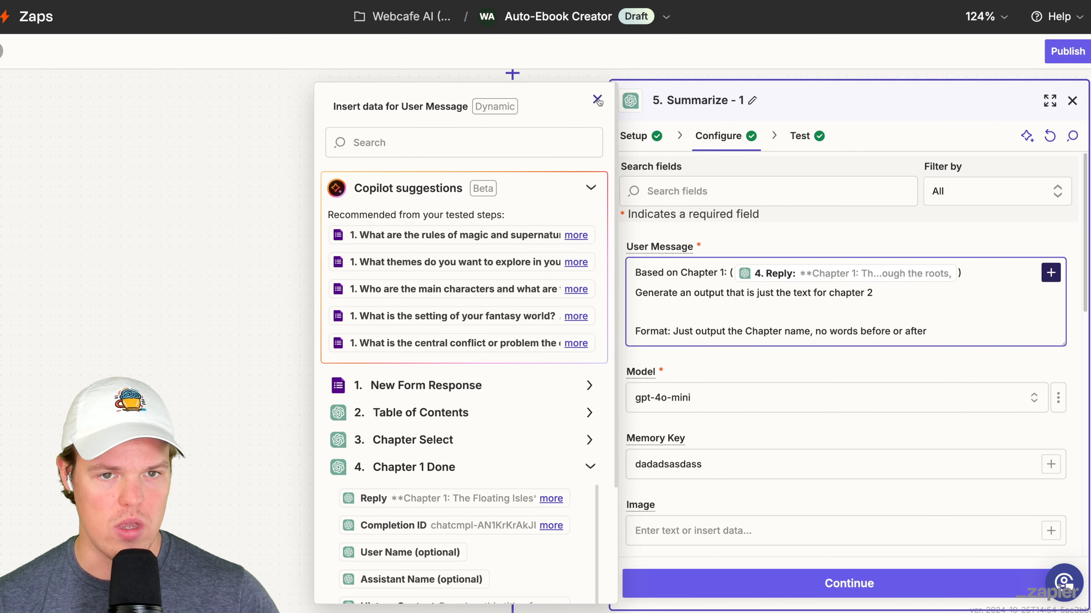
click(951, 334)
drag(951, 334, 622, 289)
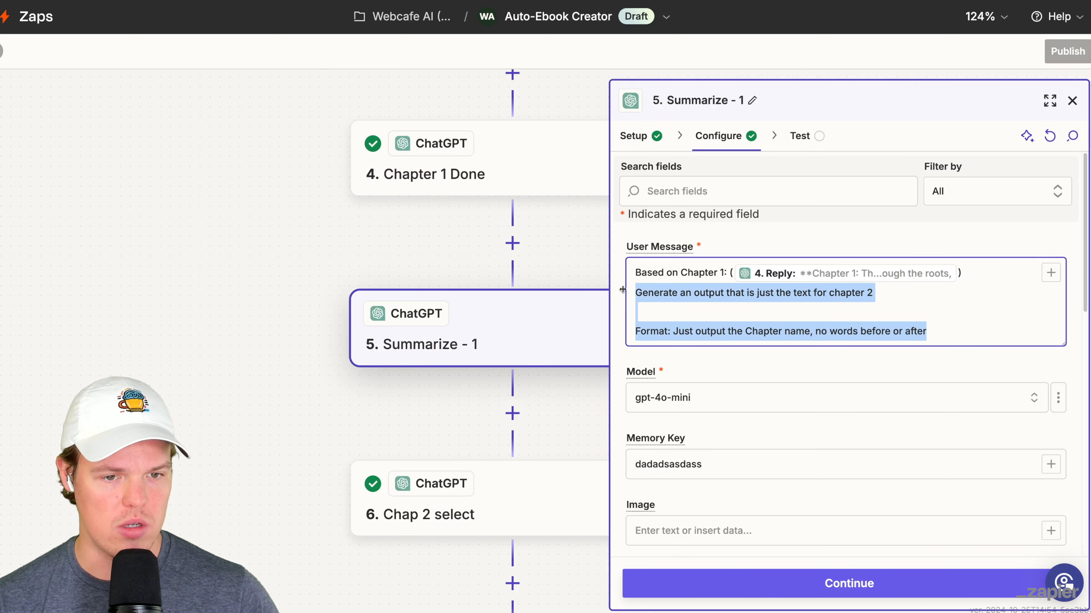
drag(623, 290, 597, 277)
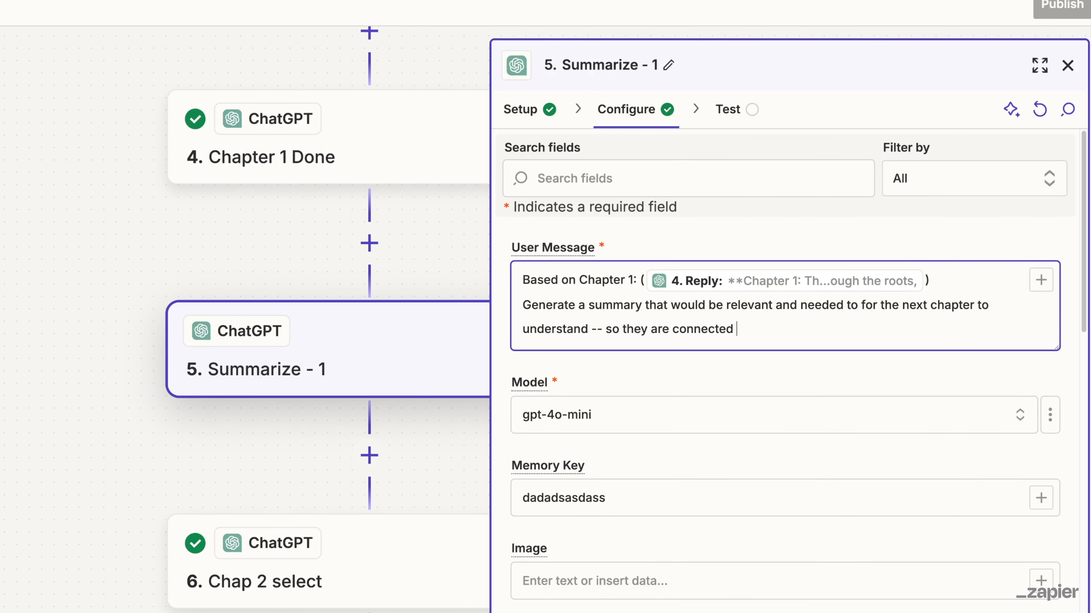
- Test the Summarize - 1 step and read through the summary in its reply
scroll(632, 451, down, 5)
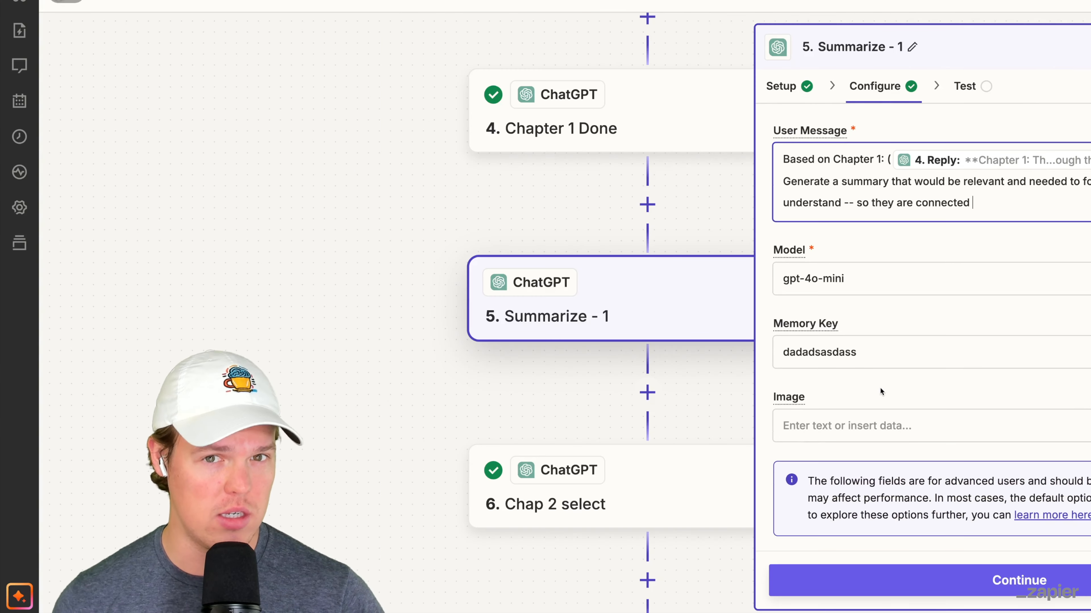
click(967, 594)
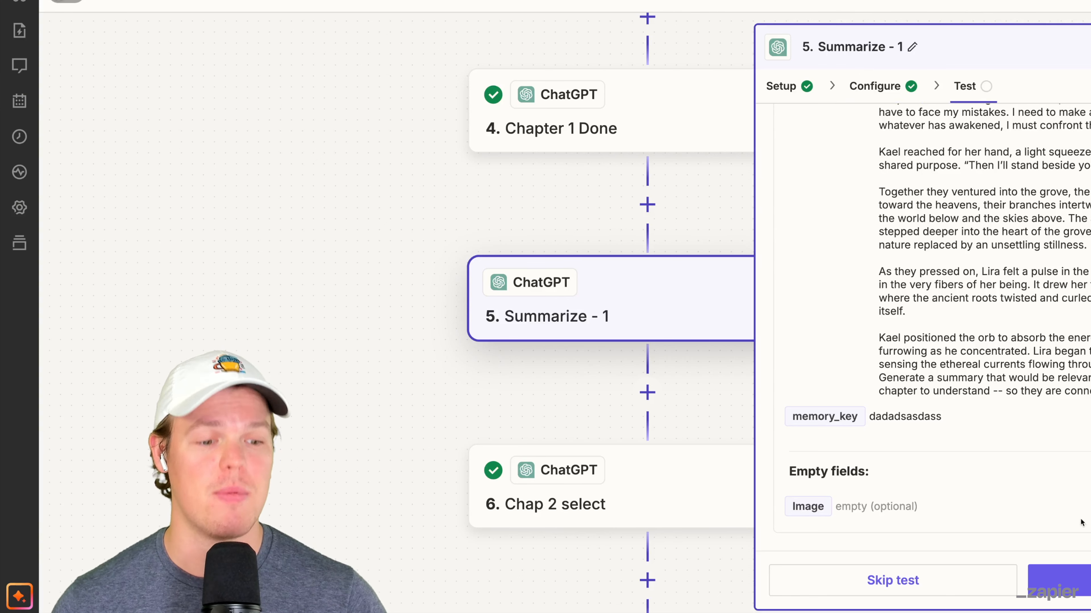
click(1083, 579)
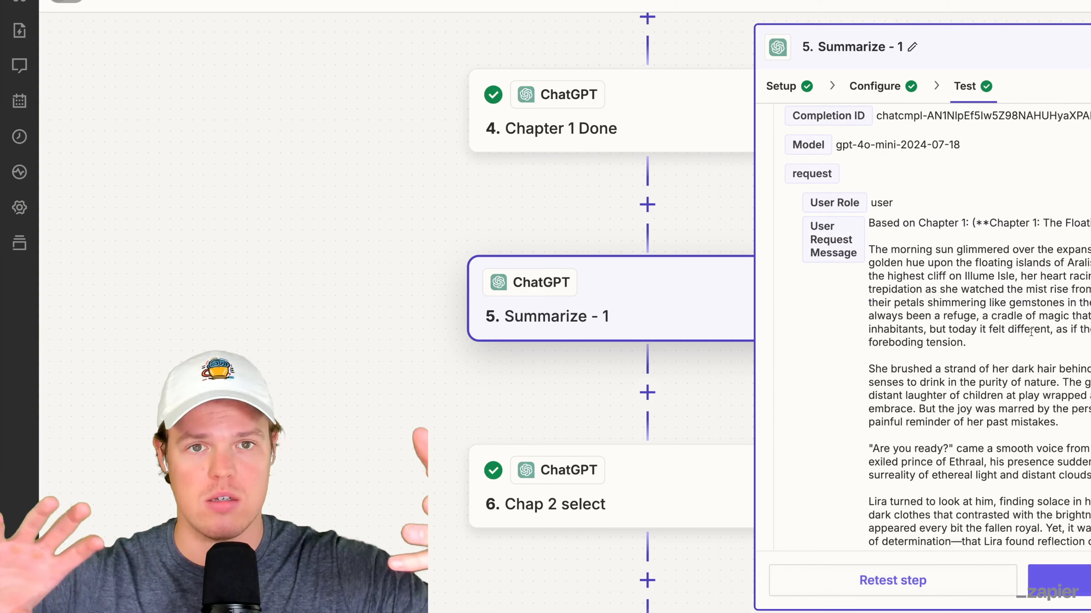
scroll(1031, 332, down, 10)
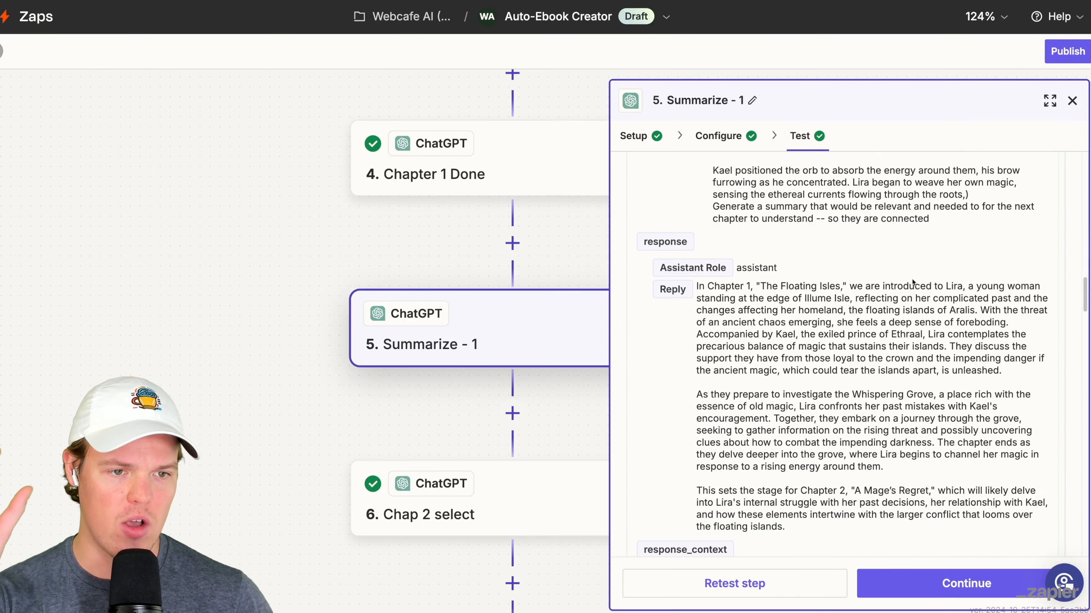
scroll(912, 281, down, 3)
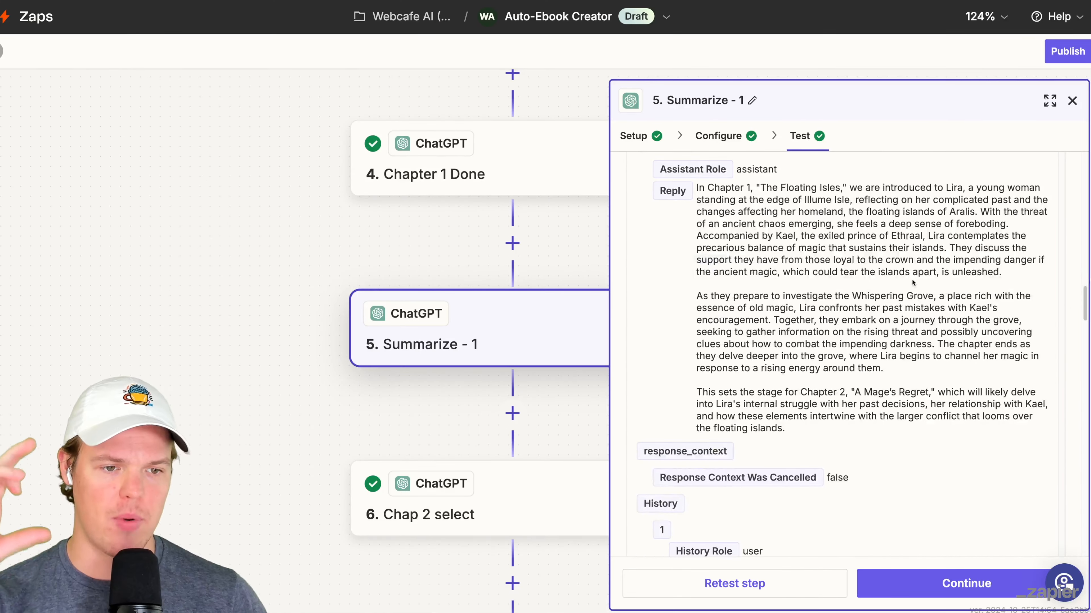
- Duplicate the Chapter 1 Done step and move the copy directly below Chap 2 select
drag(218, 435, 186, 350)
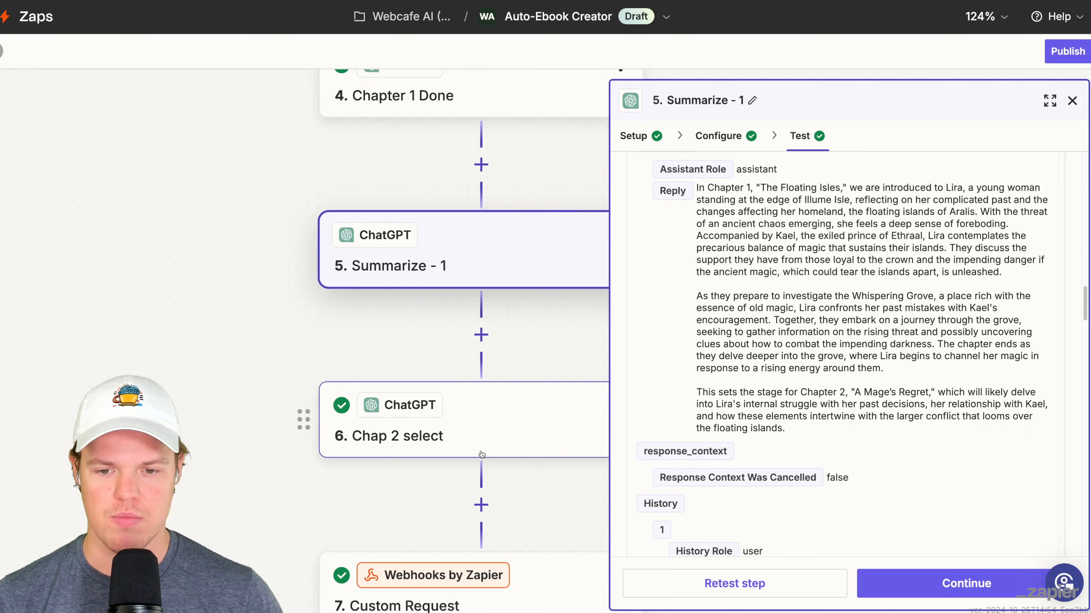
click(480, 453)
drag(281, 402, 189, 529)
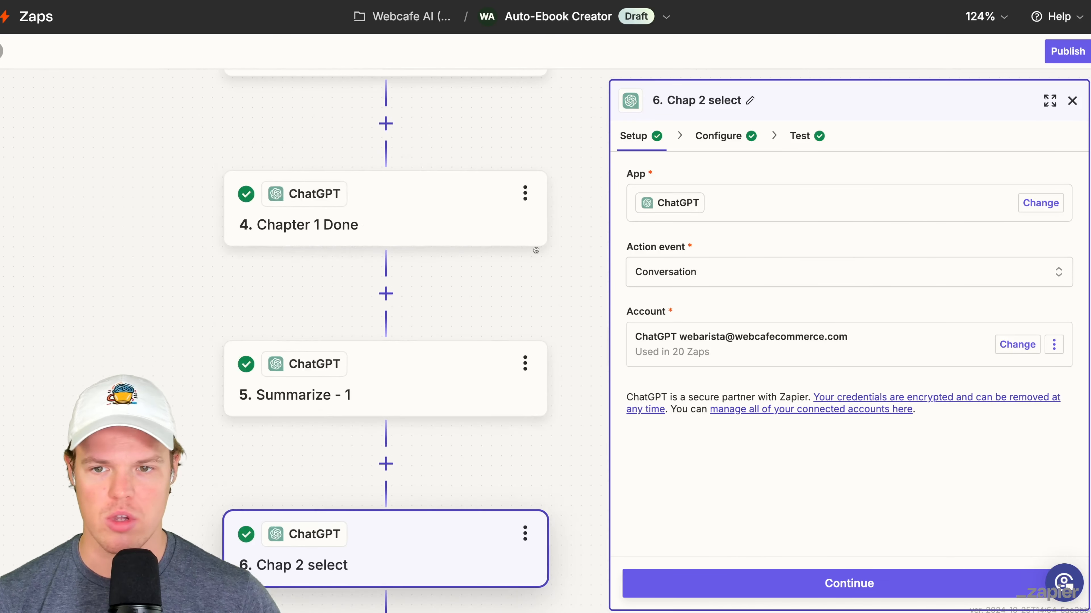
drag(536, 249, 607, 297)
click(552, 278)
click(598, 239)
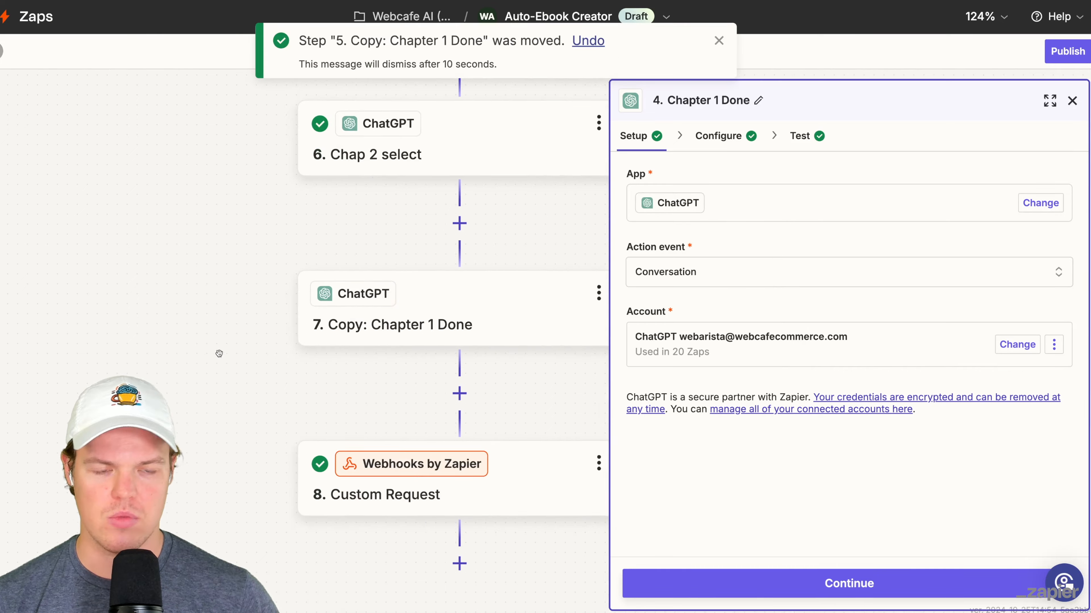
drag(219, 353, 119, 371)
- Open the configuration of the copied Chapter 1 Done step and rename the step as "Chapter 2 Done"
click(438, 352)
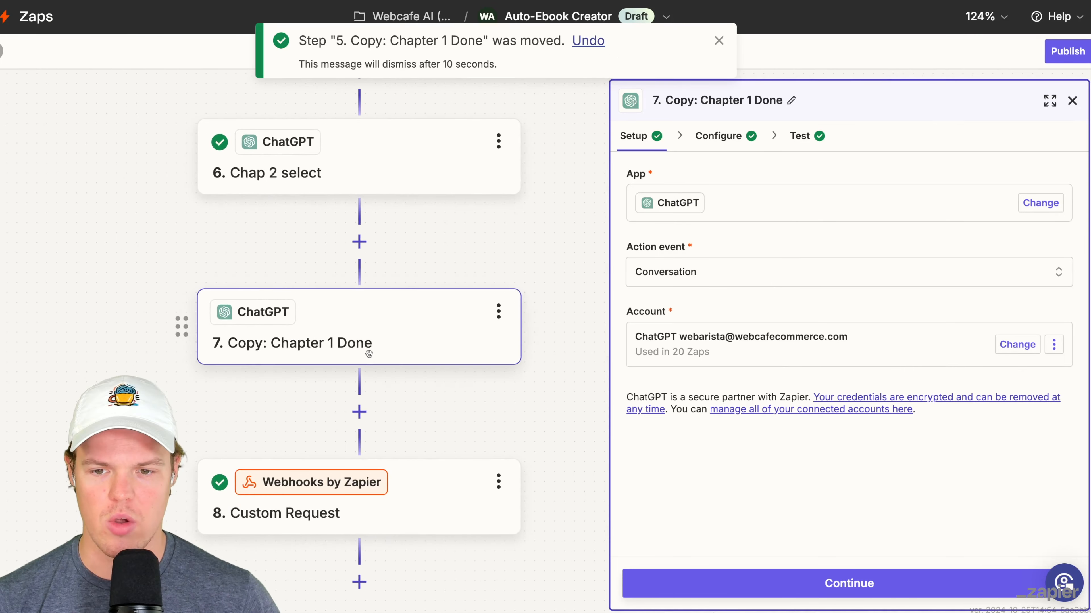
click(718, 135)
click(498, 311)
click(571, 315)
click(256, 268)
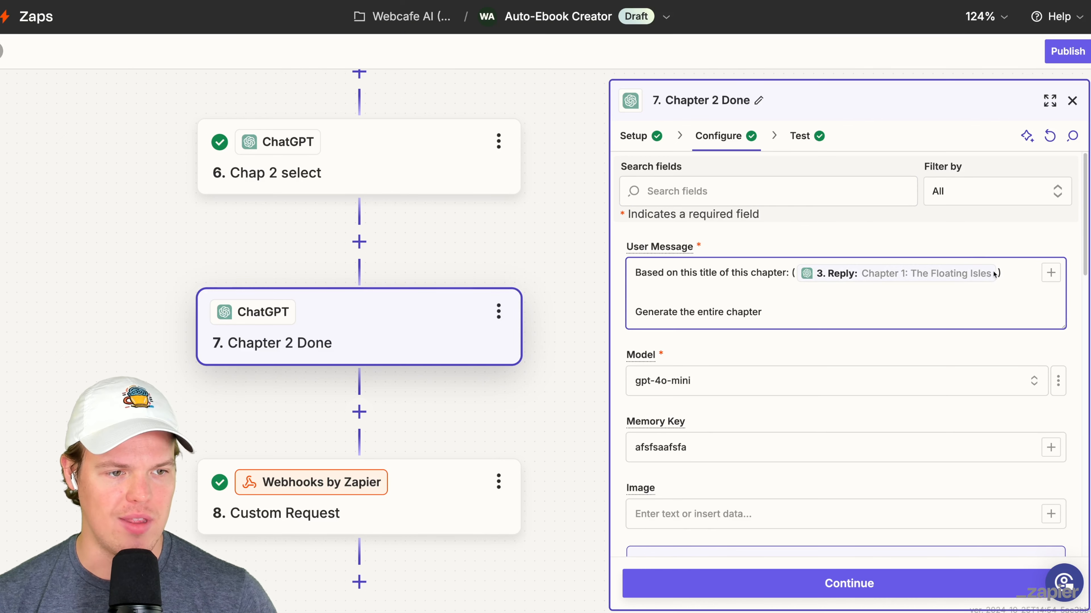
- Replace the chapter title in the Chapter 2 Done User Message with the Reply from Chap 2 select
click(992, 274)
click(988, 274)
key(BackSpace)
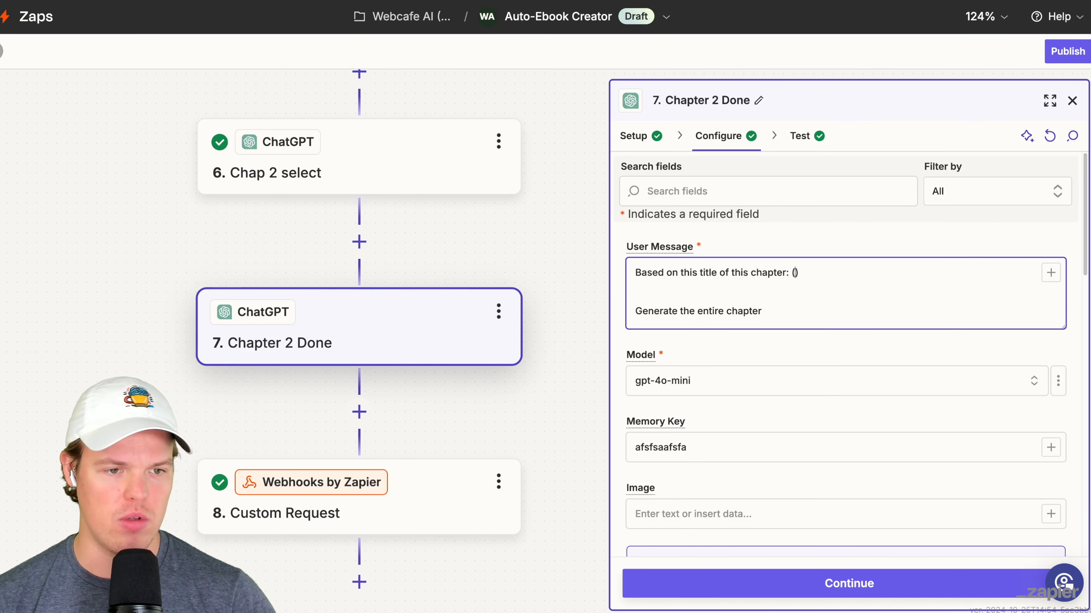
click(1050, 273)
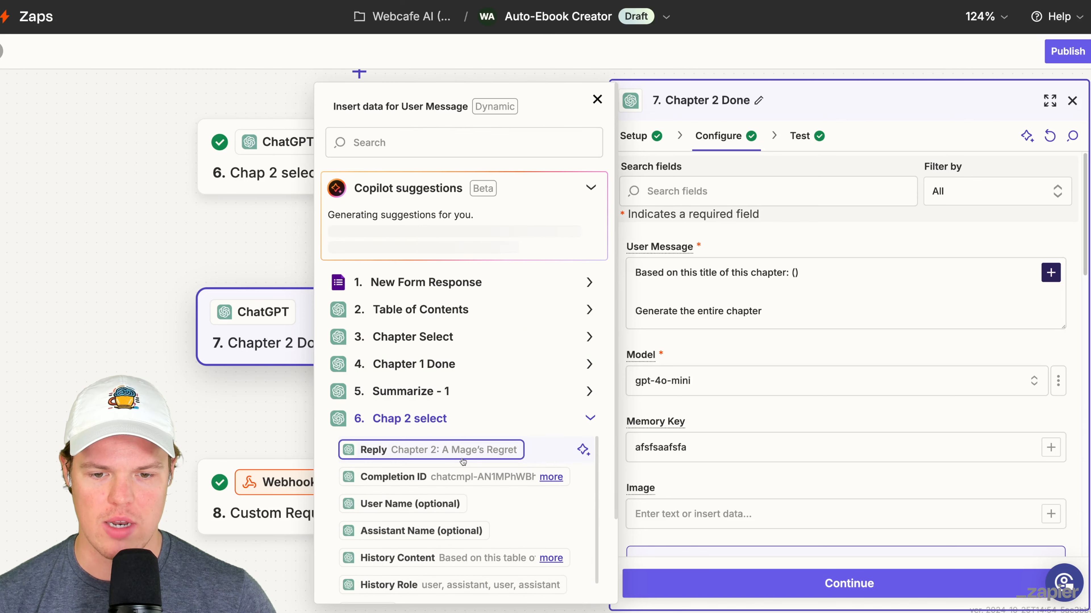
click(461, 458)
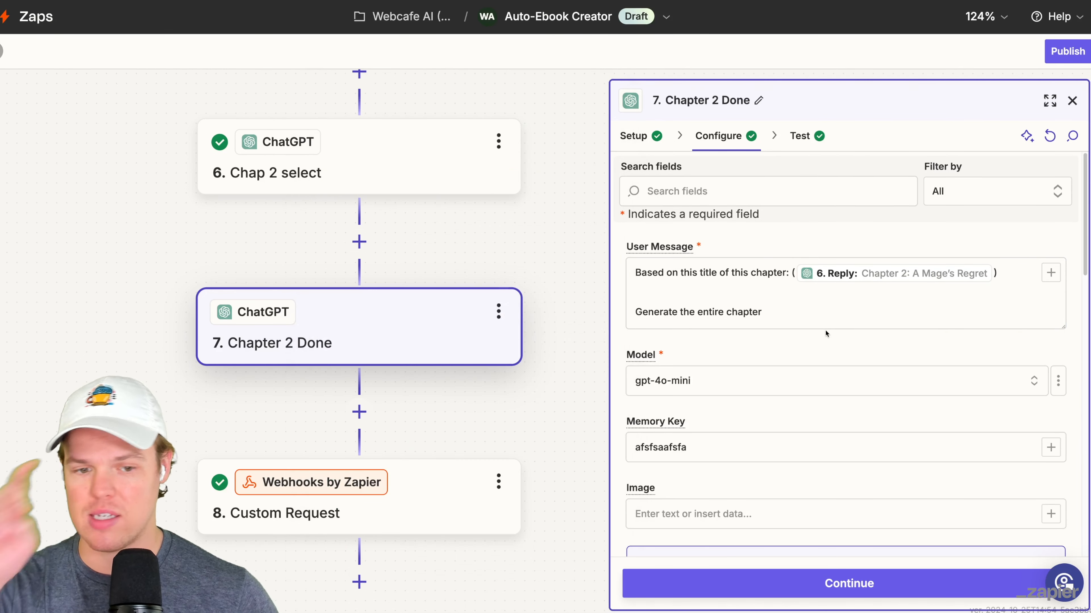
- Add the line "Context of Chapter 1: ()" at the end of the Chapter 2 Done Assistant Instructions
scroll(824, 333, down, 5)
scroll(826, 309, down, 3)
scroll(823, 308, up, 1)
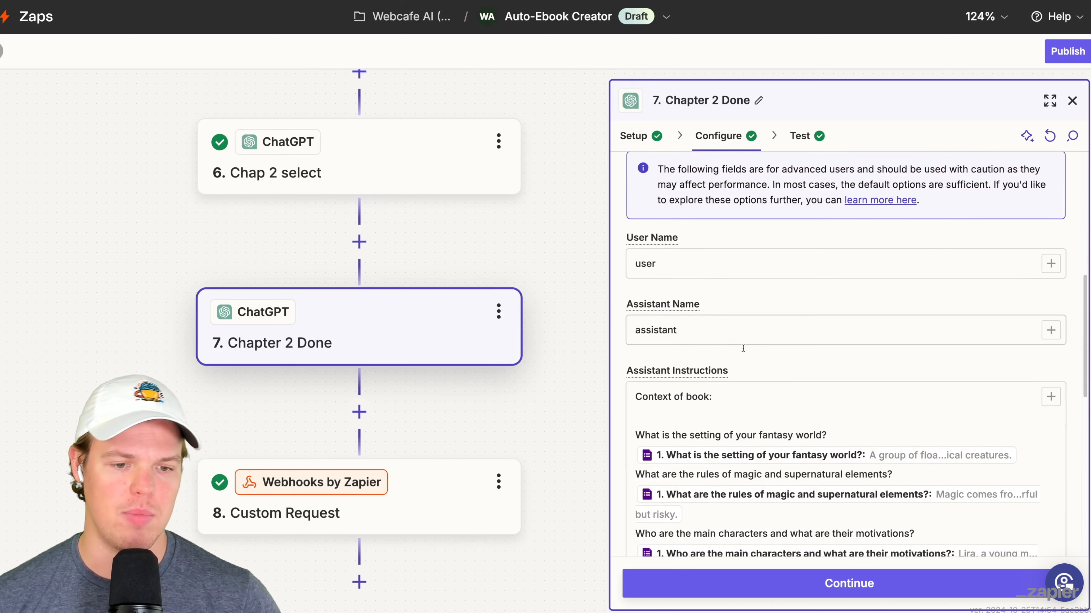
click(745, 404)
scroll(746, 382, down, 1)
scroll(747, 380, down, 5)
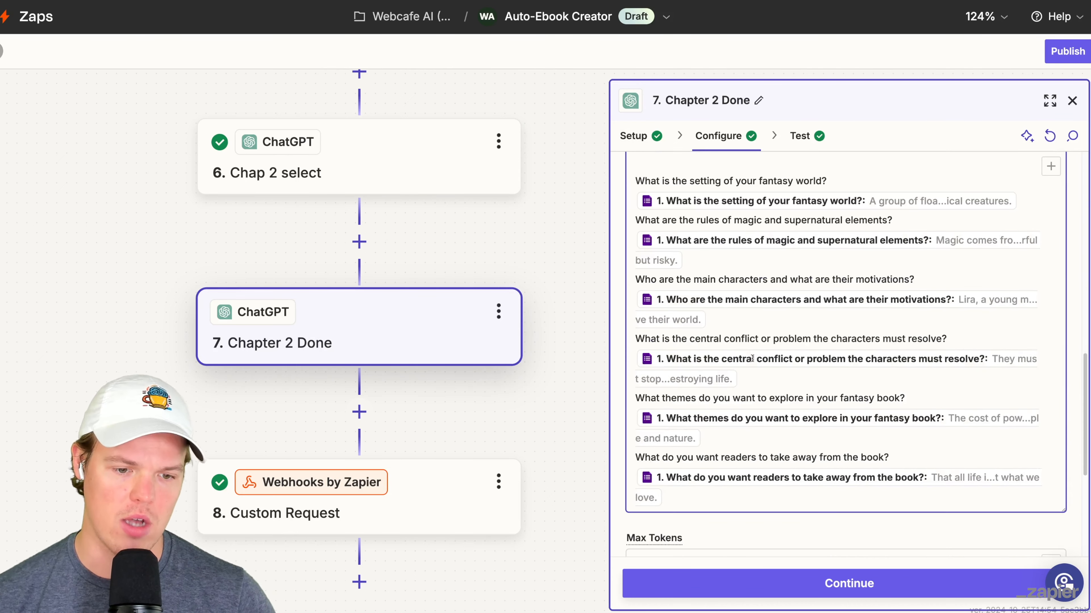
scroll(709, 352, down, 3)
scroll(699, 342, down, 1)
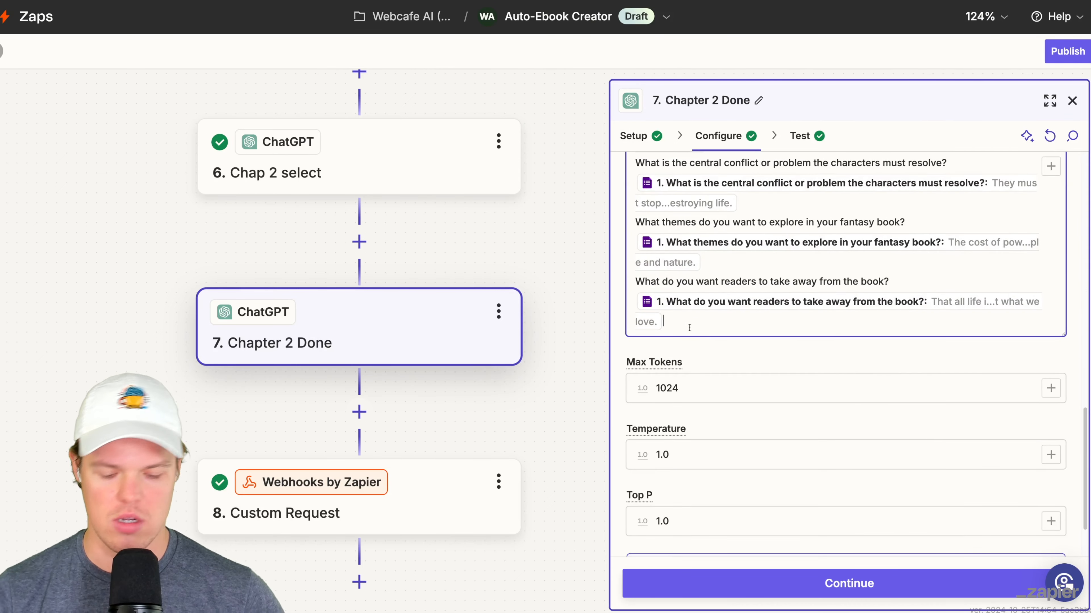
click(689, 327)
key(Return)
key(Return)
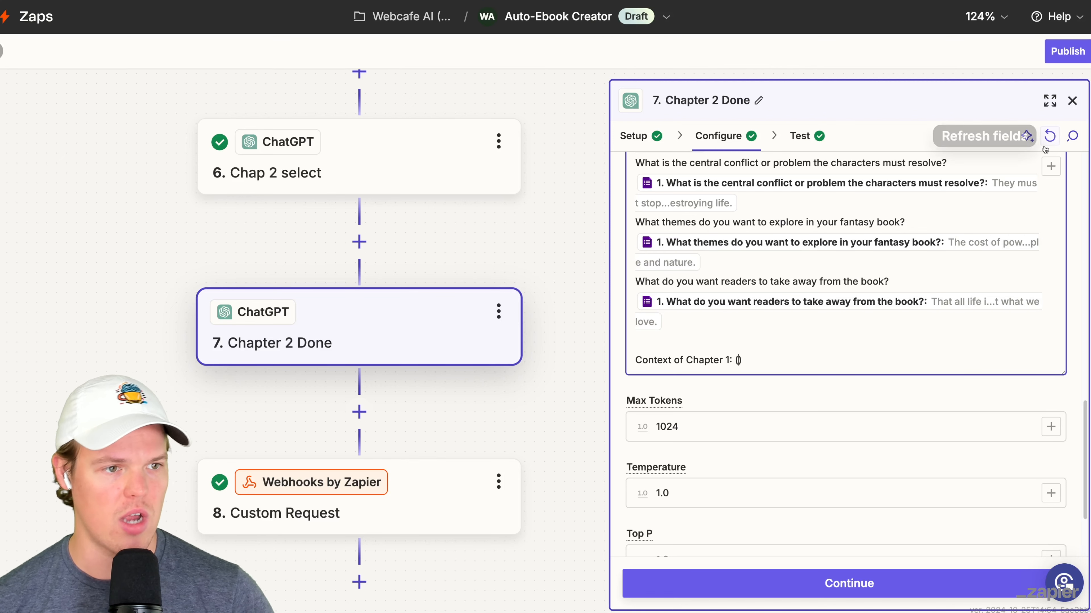
- Insert the Summarize - 1 Reply between the parentheses of the Context of Chapter 1 line
click(1050, 166)
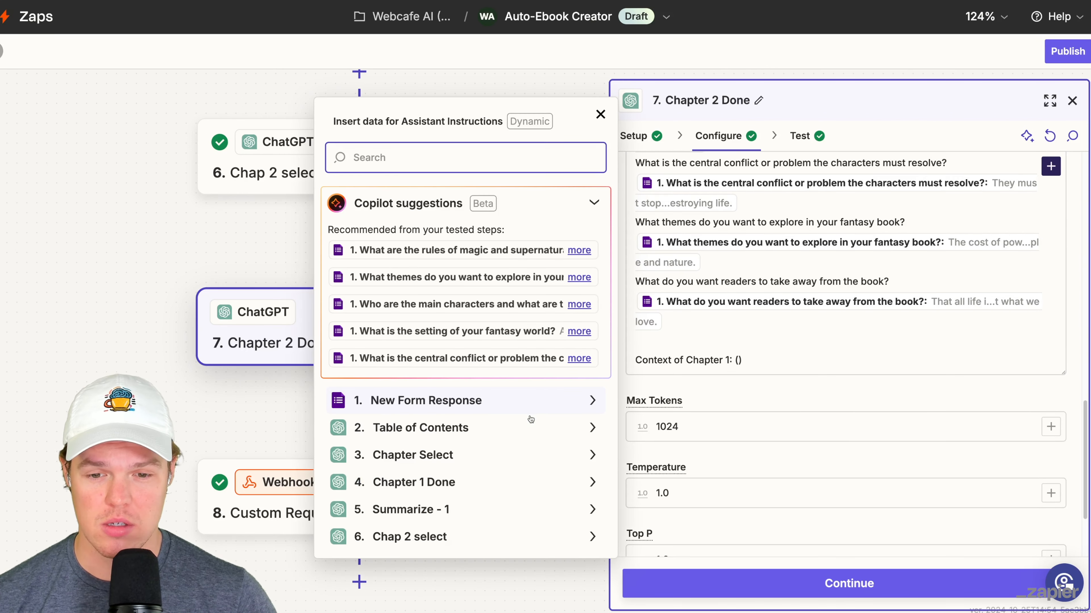
click(518, 506)
click(374, 525)
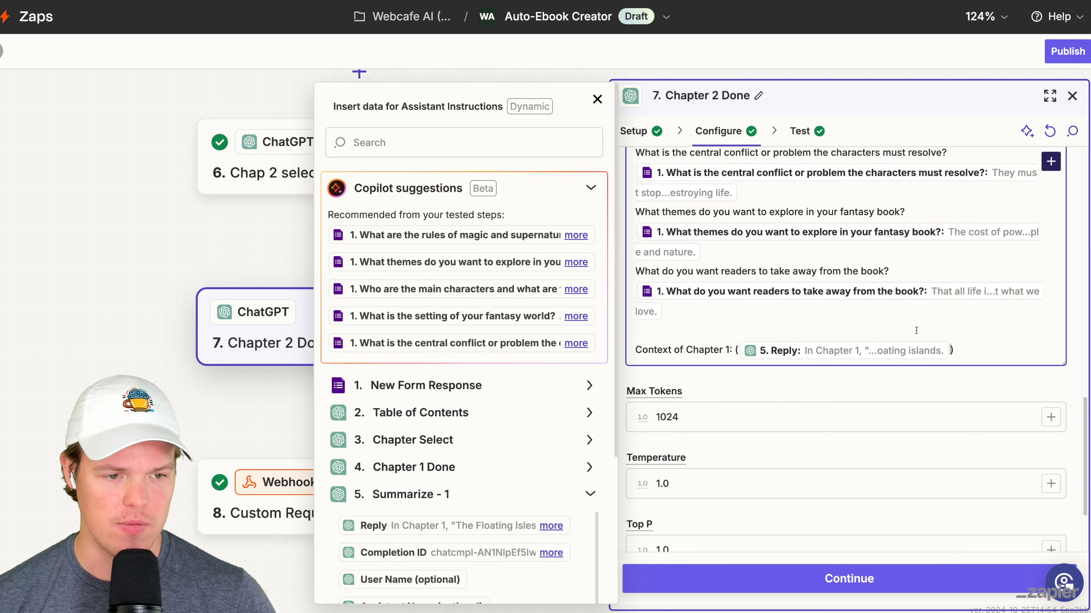
click(916, 391)
- Recheck the Chapter 2 Done configuration, then retest the step and review the chapter text it returns
scroll(913, 321, down, 3)
click(848, 576)
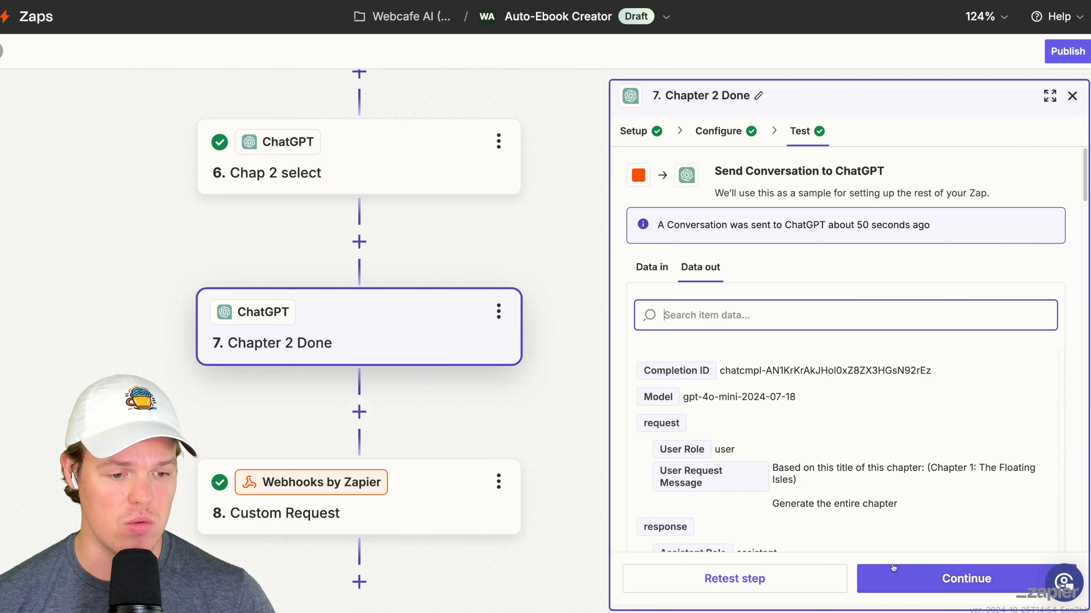
click(727, 137)
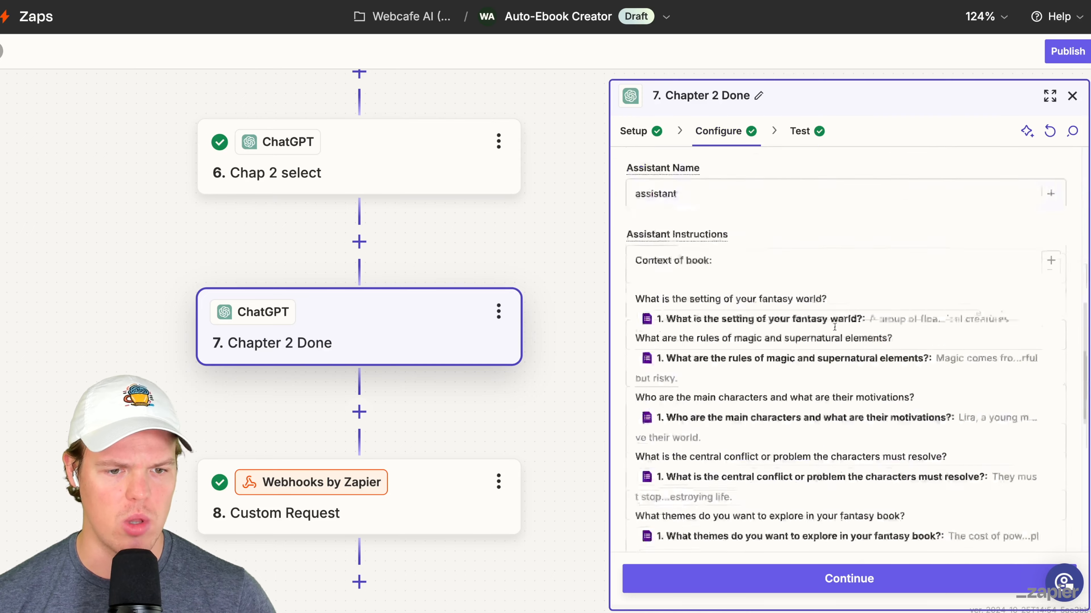
scroll(834, 327, down, 10)
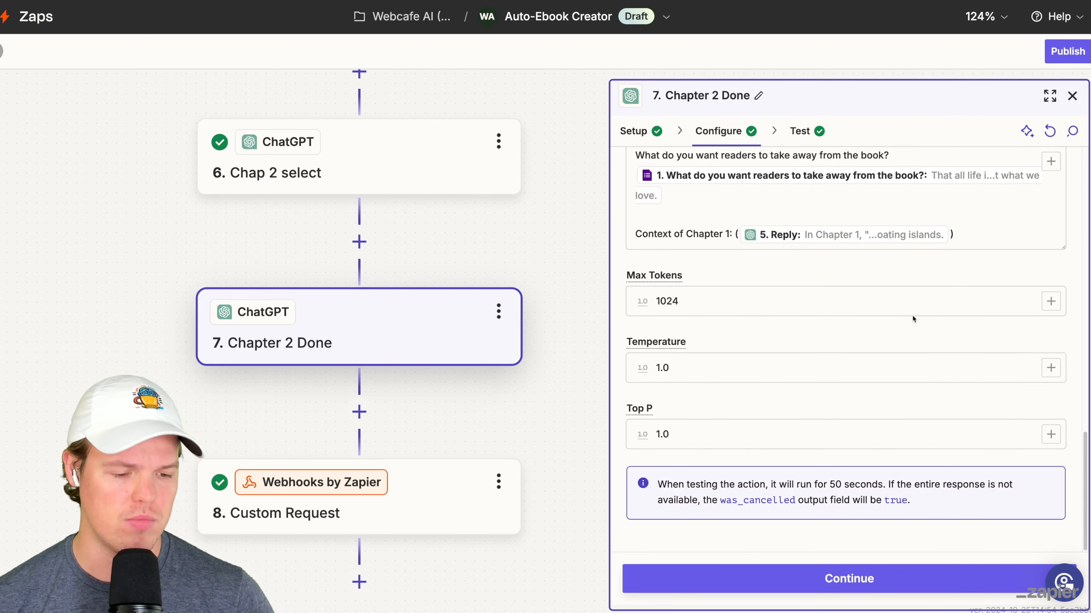
click(882, 578)
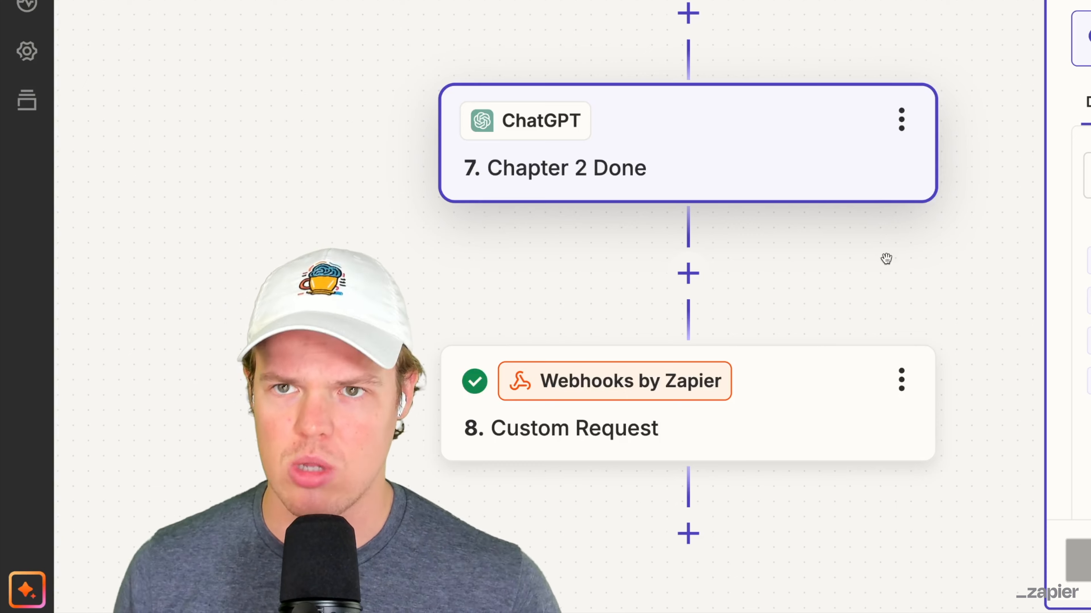
scroll(823, 211, down, 3)
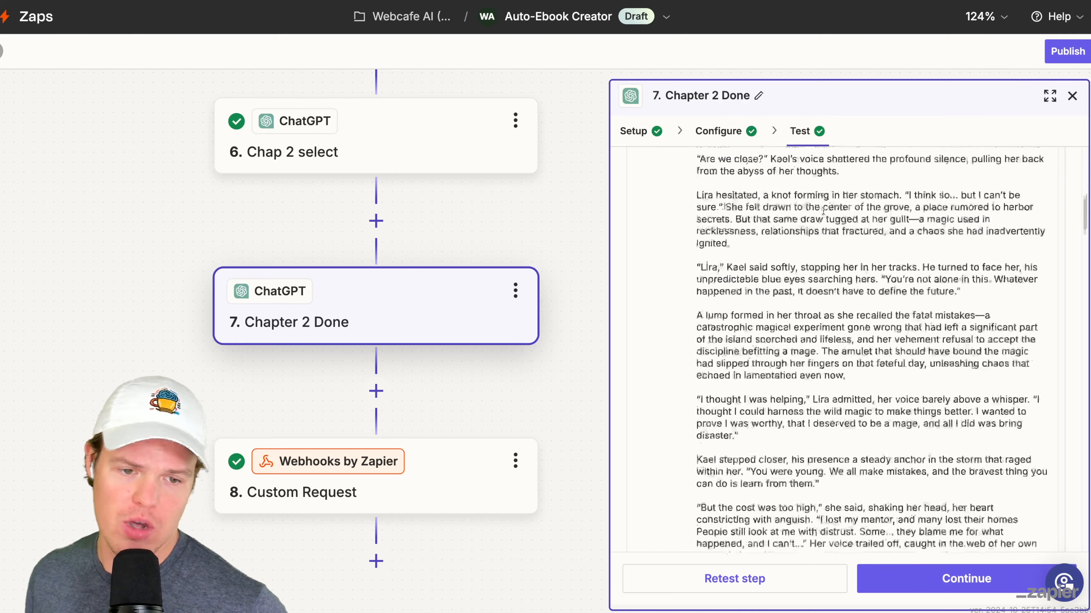
scroll(823, 211, down, 15)
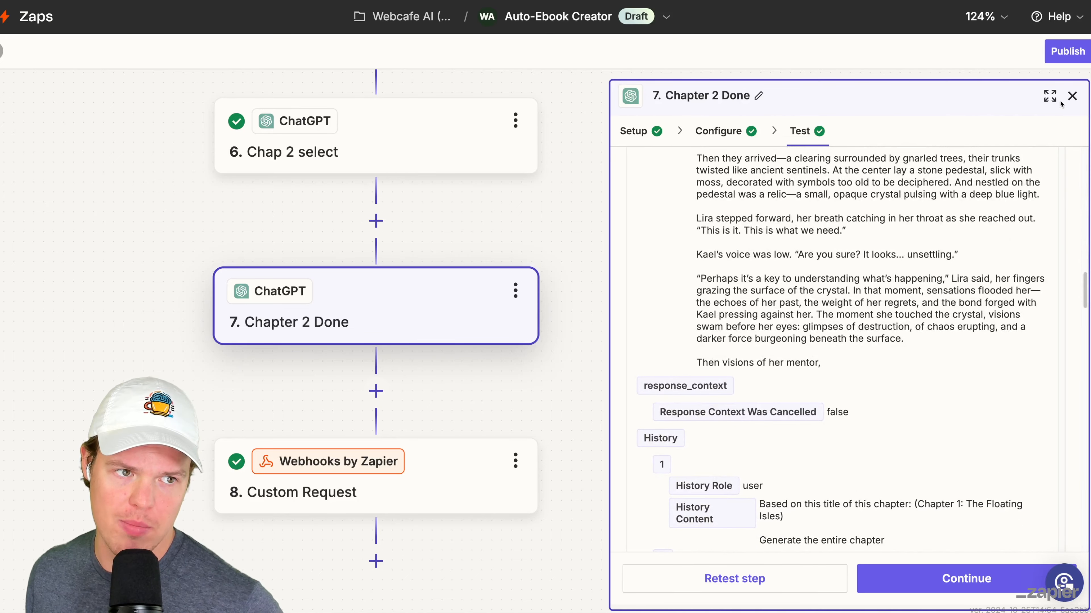
- Close the step settings and move the Custom Request webhook step directly below Chapter 1 Done
click(1071, 96)
scroll(755, 241, down, 5)
scroll(754, 241, up, 1)
scroll(816, 244, right, 2)
scroll(676, 368, up, 3)
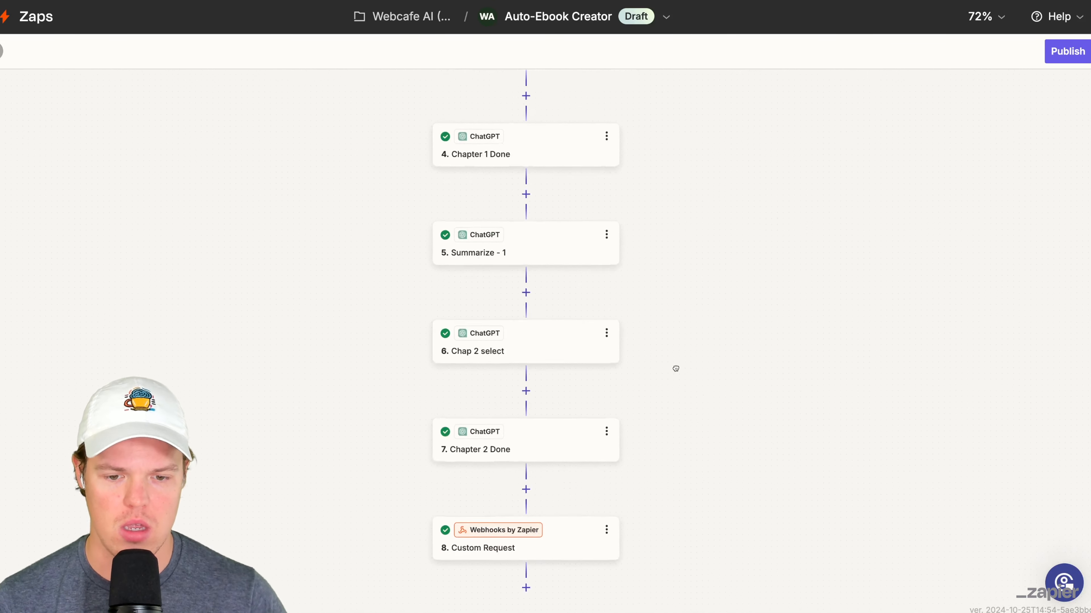
drag(422, 548, 490, 263)
drag(658, 309, 685, 342)
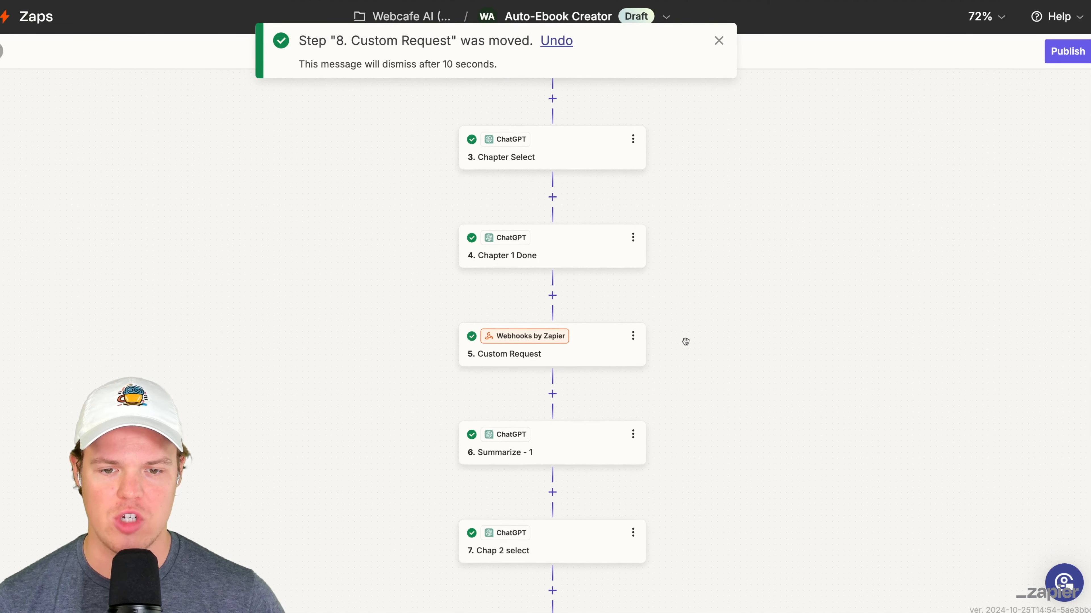
- Rename the Custom Request webhook step below Chapter 1 Done as "Image Generator 1"
scroll(696, 326, up, 3)
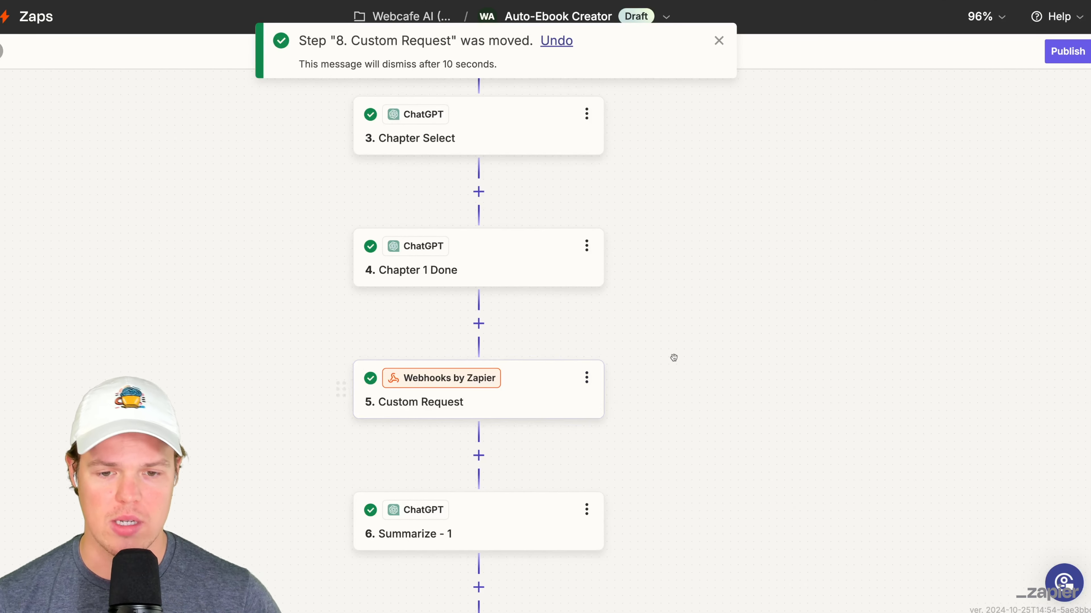
scroll(672, 358, up, 5)
drag(731, 349, 771, 361)
click(649, 365)
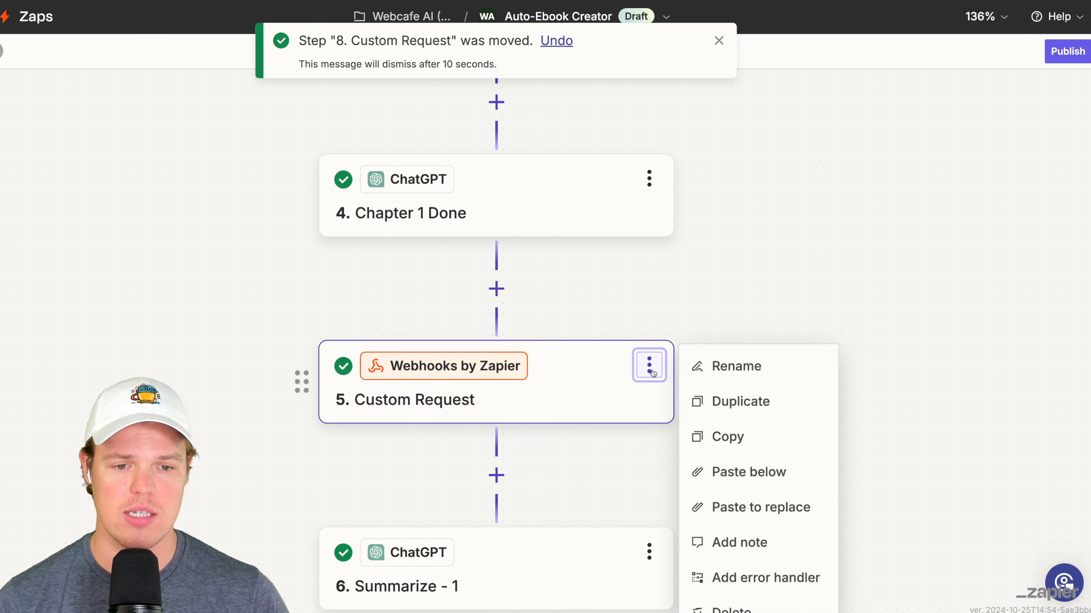
click(698, 369)
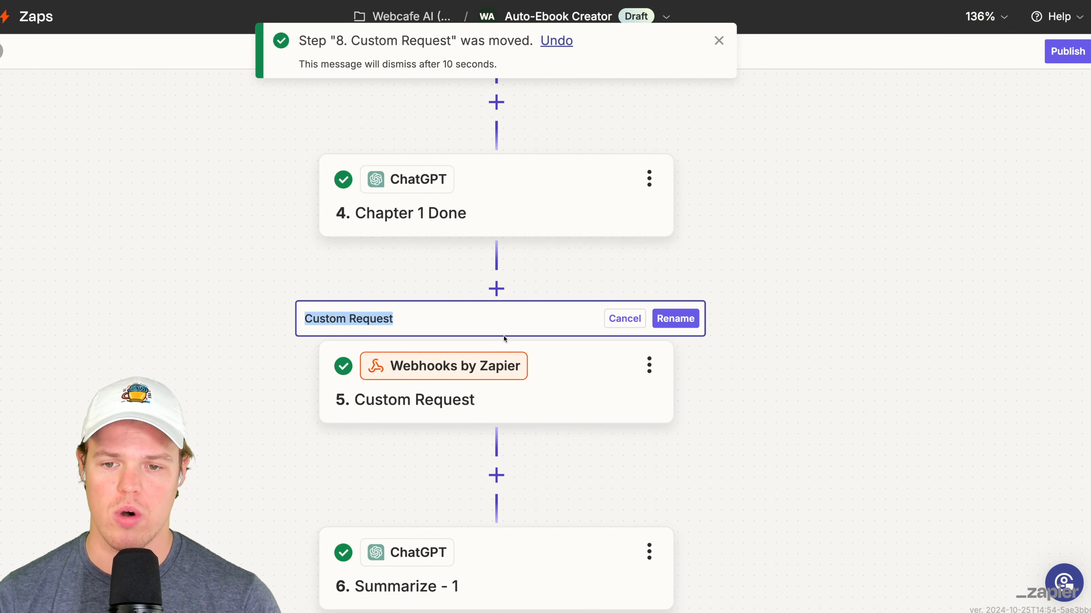
text(Image Generator 1)
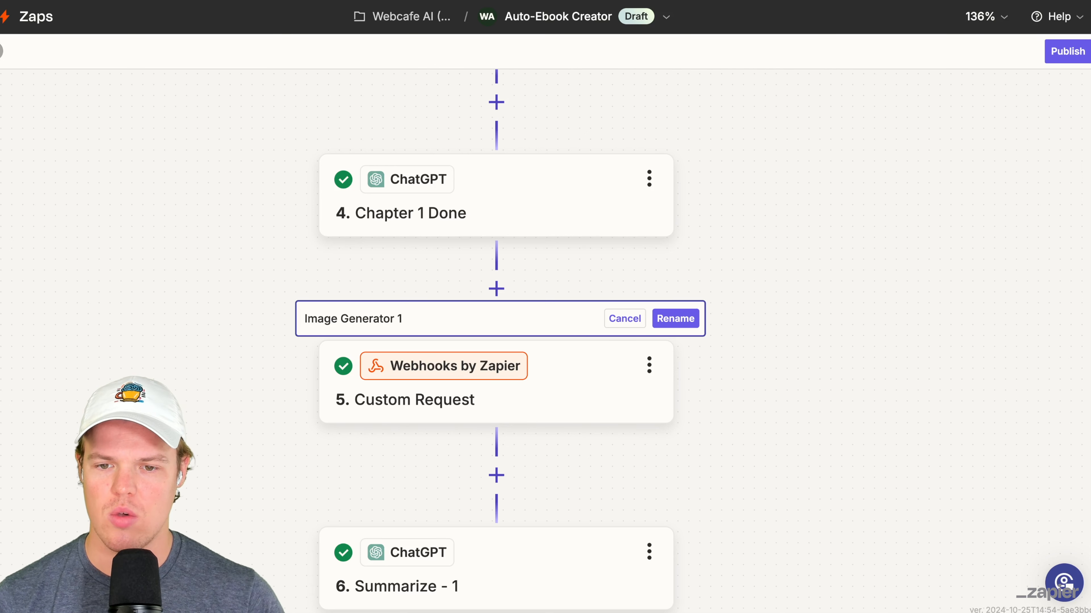
key(Return)
- Add a Storage by Zapier step with the Set Child Value event between Chapter 1 Done and Image Generator 1
scroll(731, 285, down, 4)
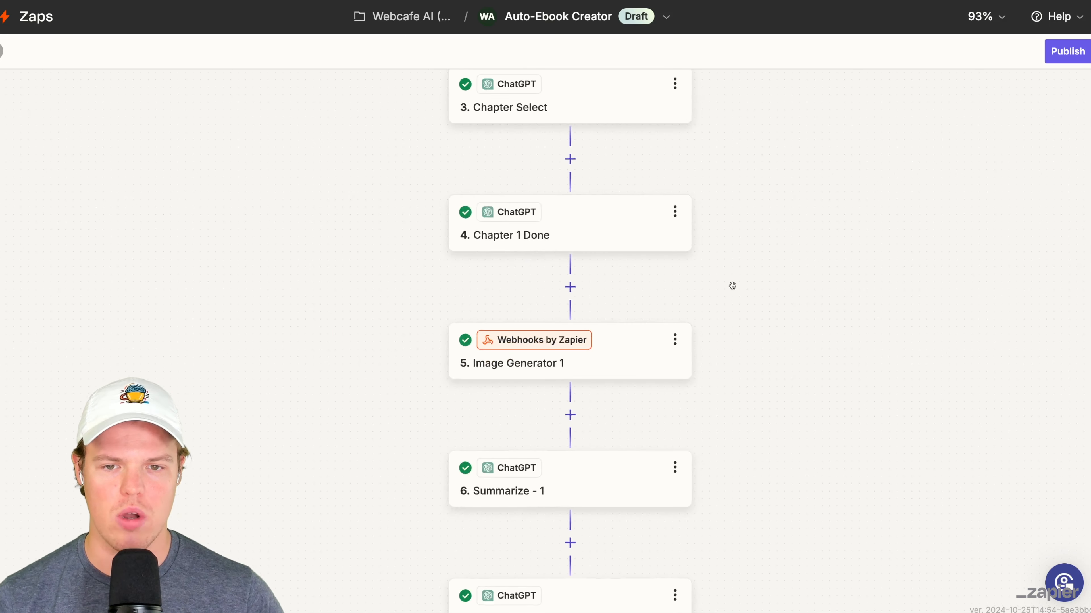
drag(798, 275, 720, 372)
scroll(720, 373, up, 3)
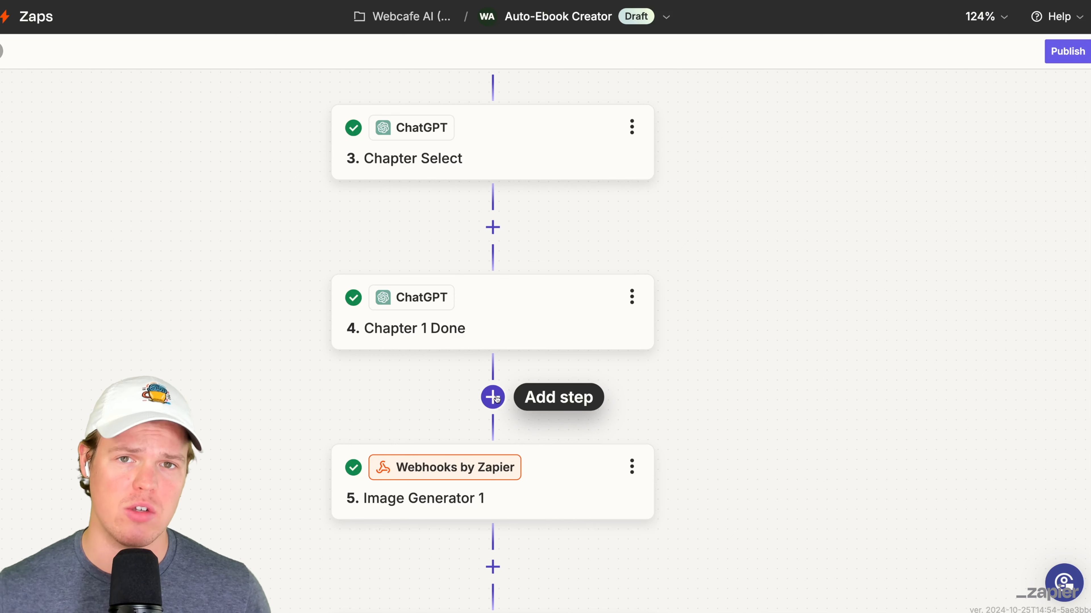
scroll(496, 399, down, 3)
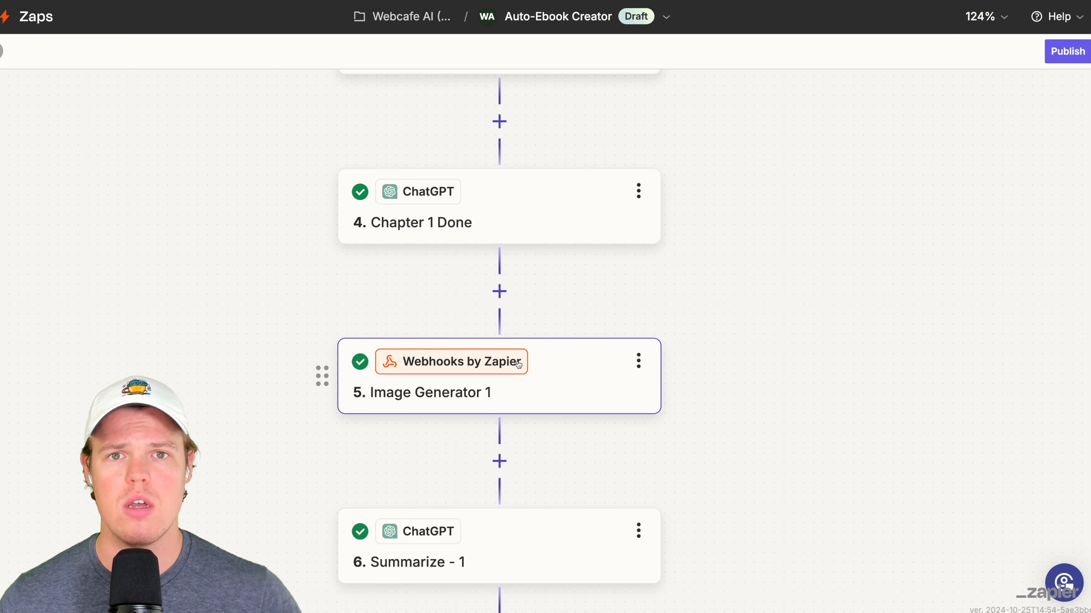
click(499, 292)
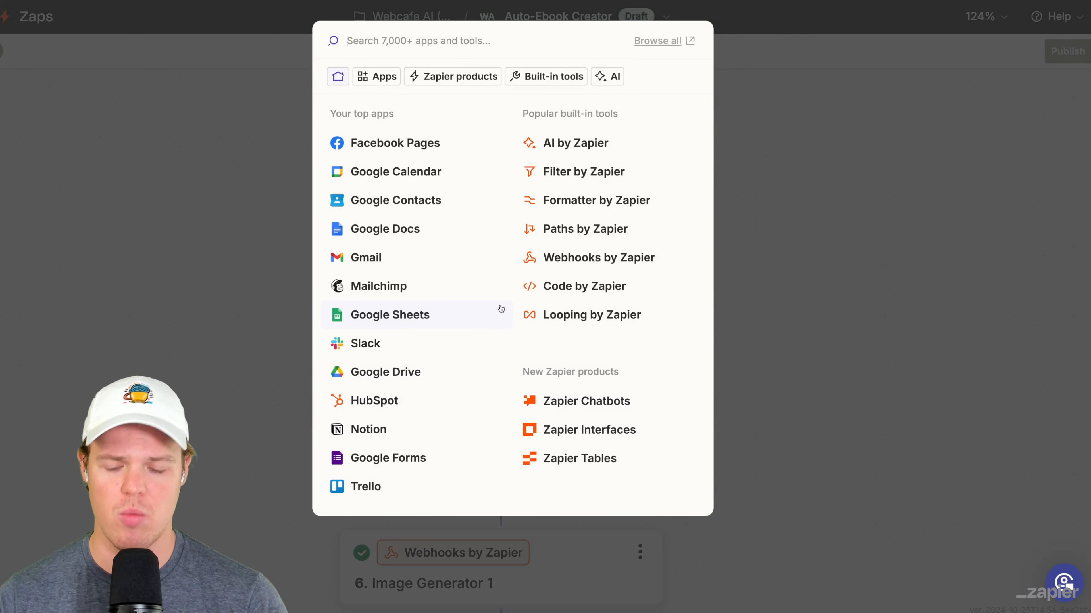
text(storage)
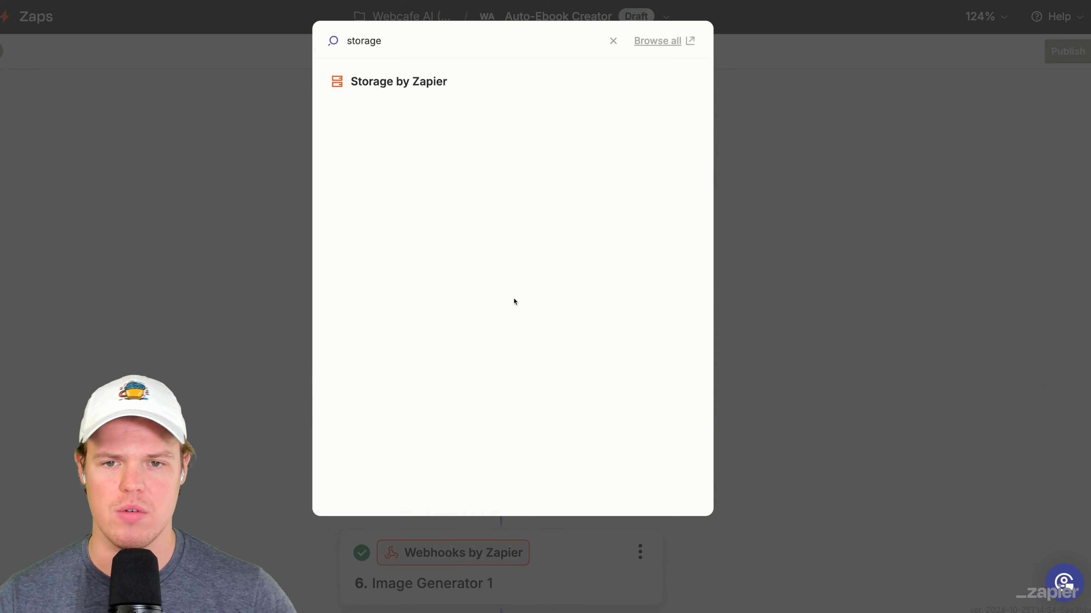
click(433, 76)
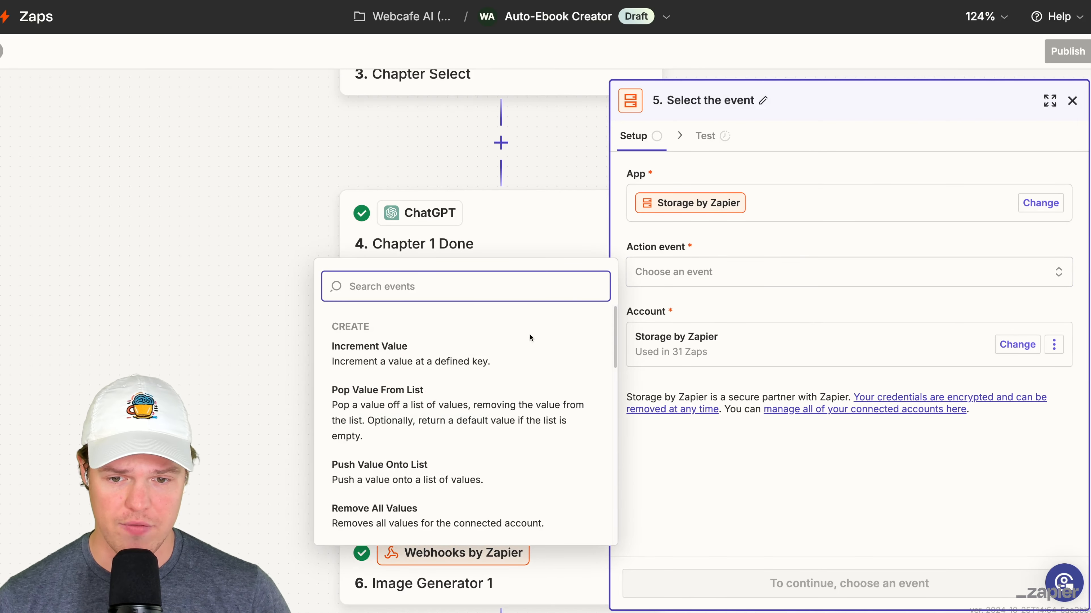
scroll(520, 350, down, 1)
scroll(520, 350, down, 4)
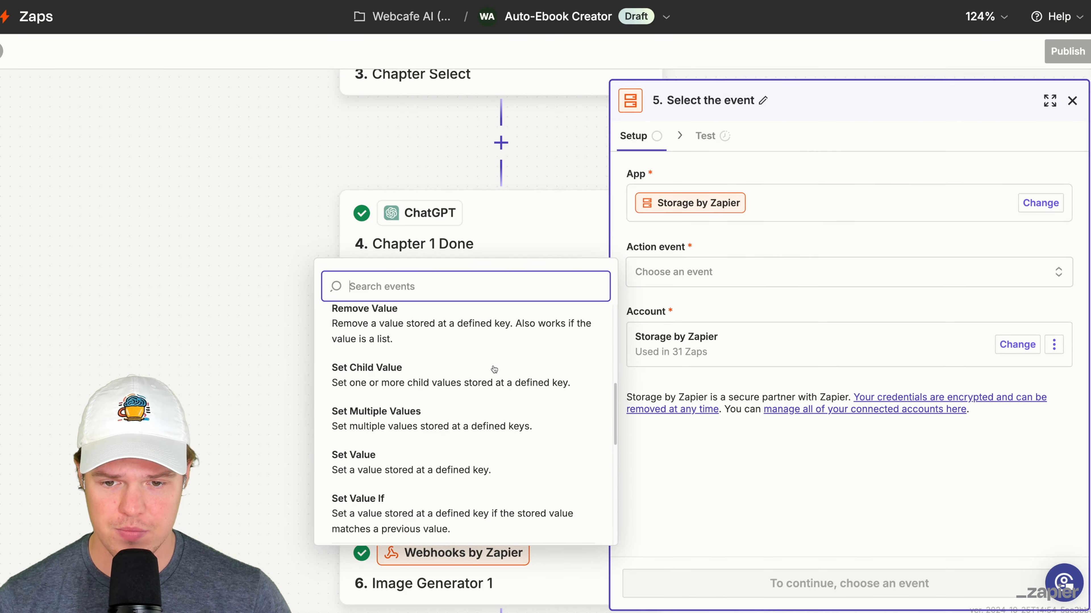
click(495, 367)
click(874, 581)
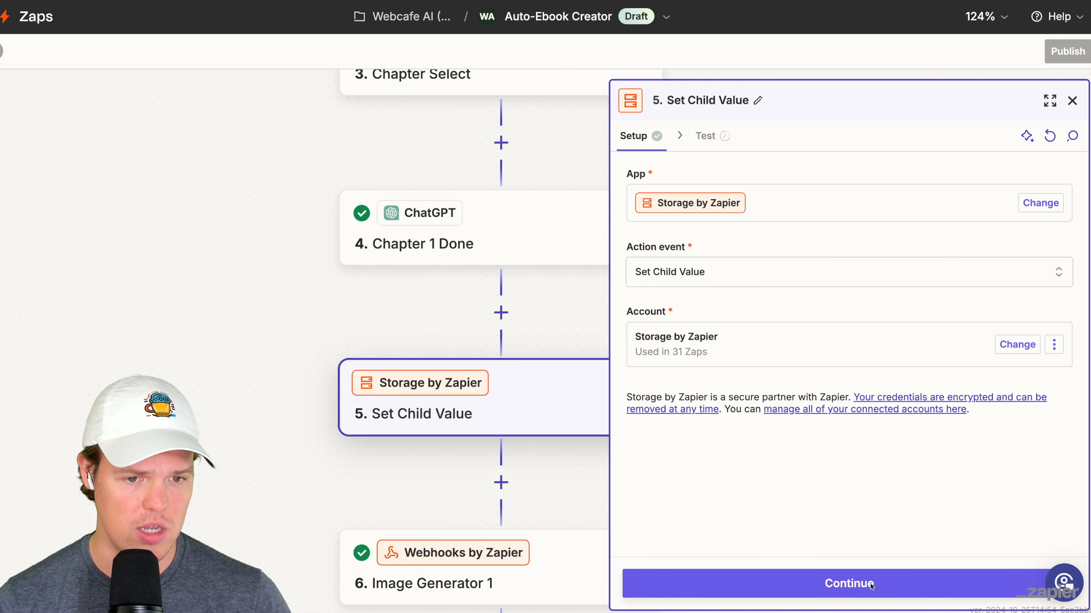
- Set the storage step's Key to chap_1 and use the same text as the child value's name
click(684, 284)
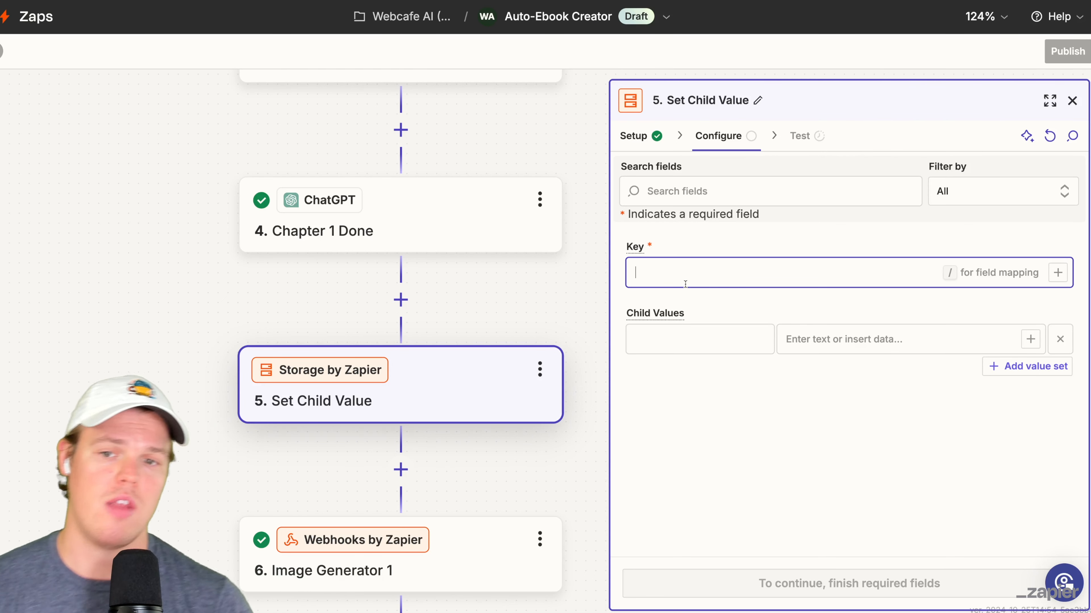
text(chap_1)
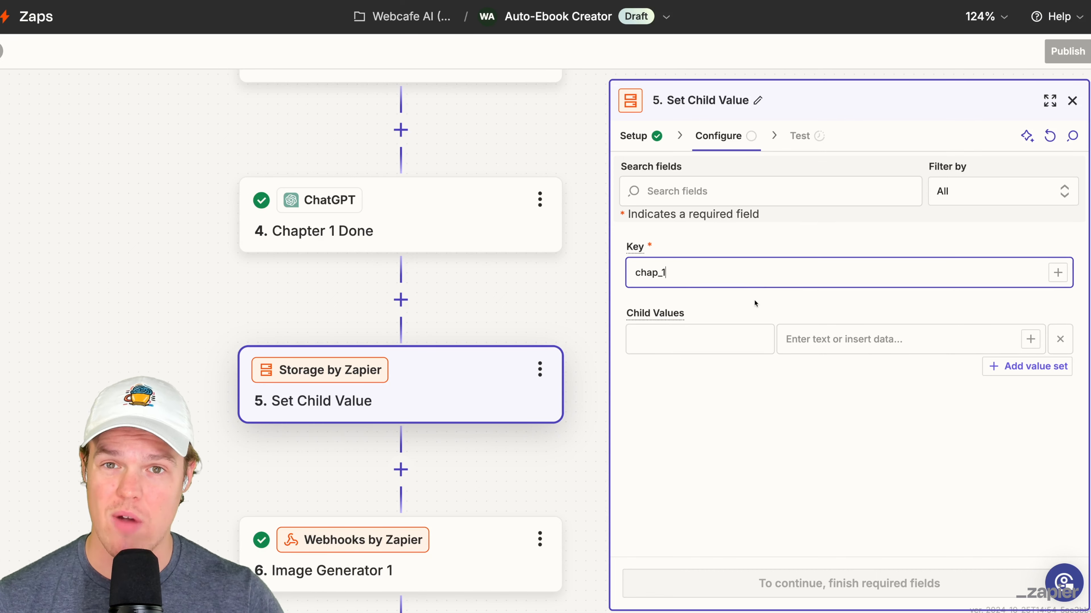
click(760, 297)
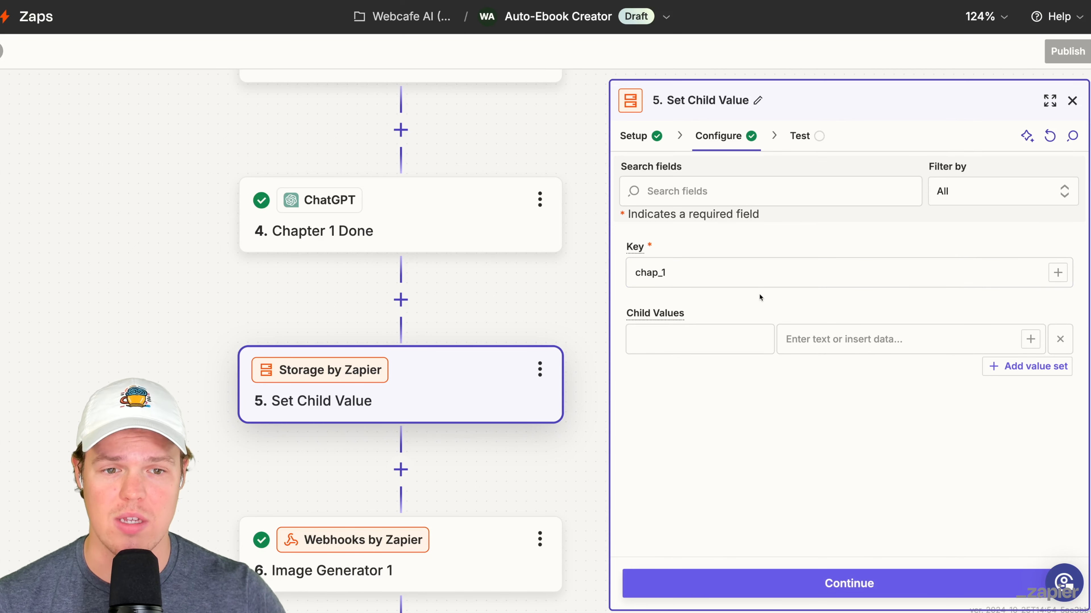
click(704, 338)
click(701, 275)
key(ctrl+a)
key(ctrl+c)
click(694, 343)
key(ctrl+v)
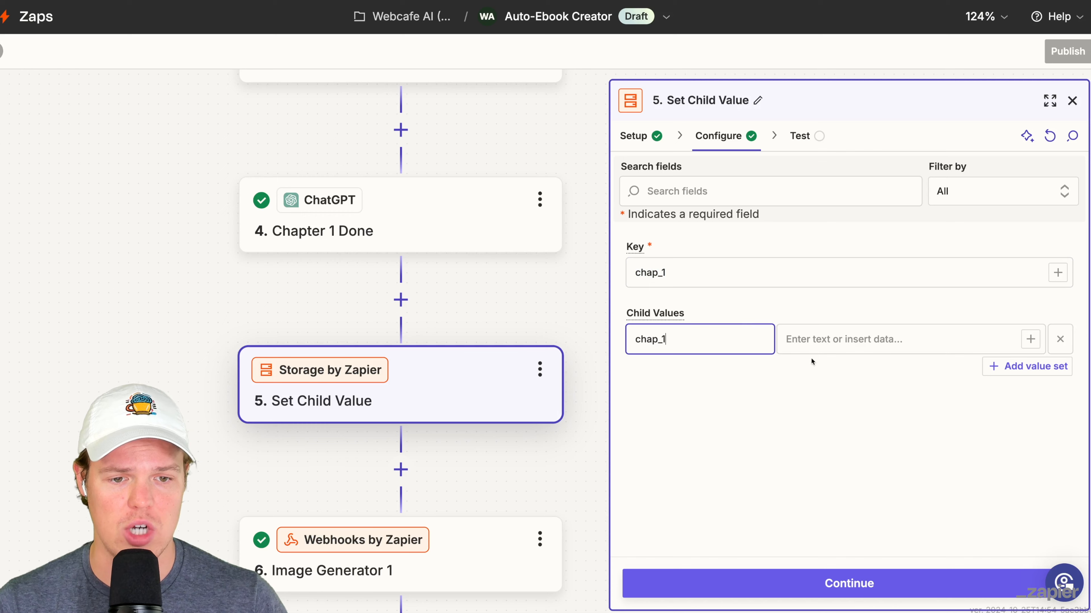
- Map the Chapter 1 Done Reply as the chap_1 child value and test the storage step
click(848, 343)
click(1024, 338)
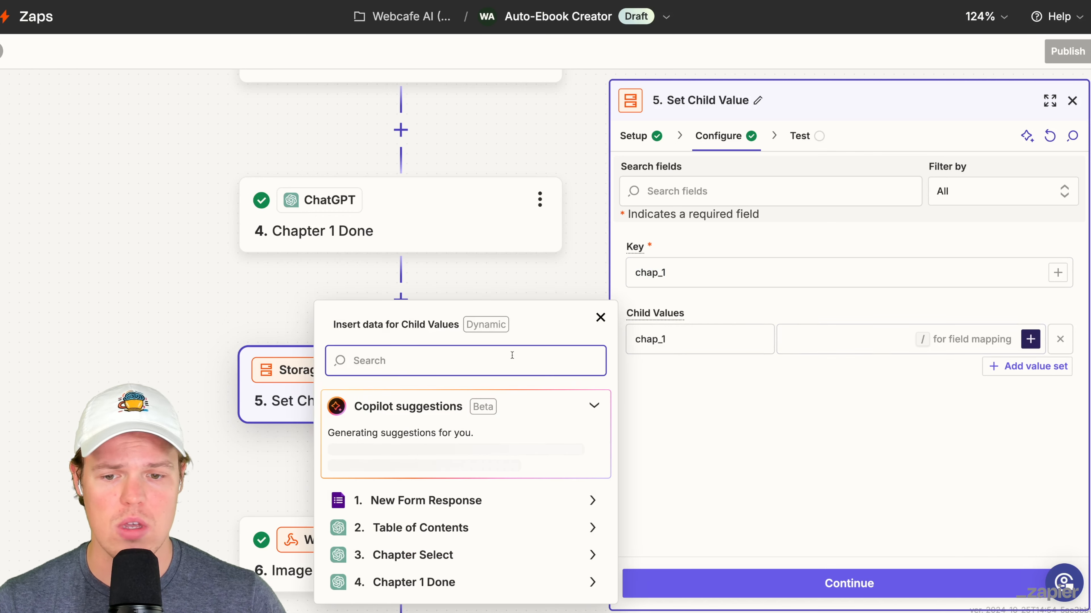
click(470, 583)
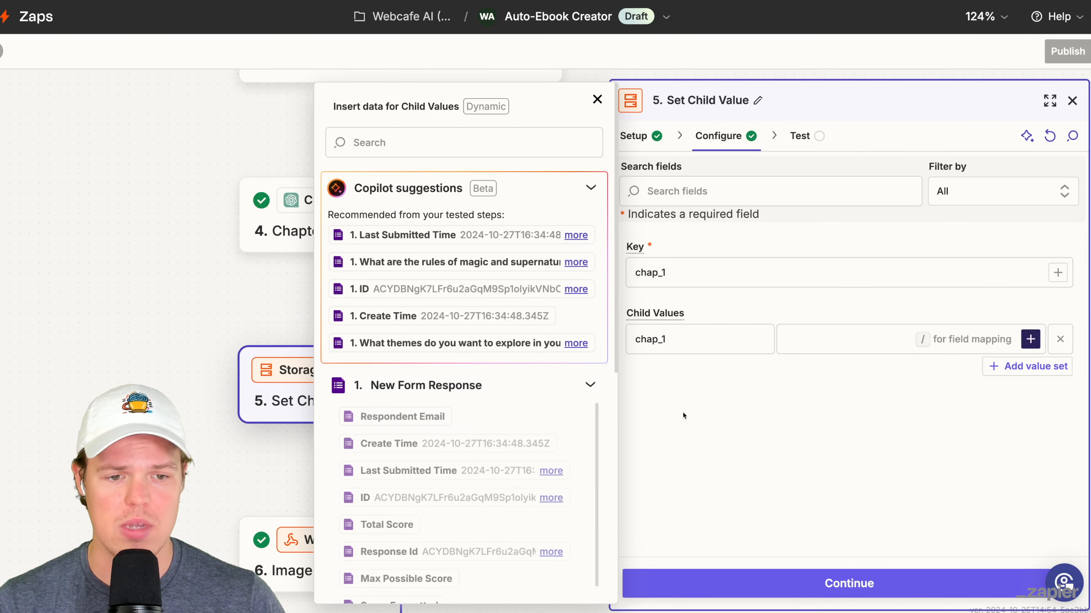
click(830, 416)
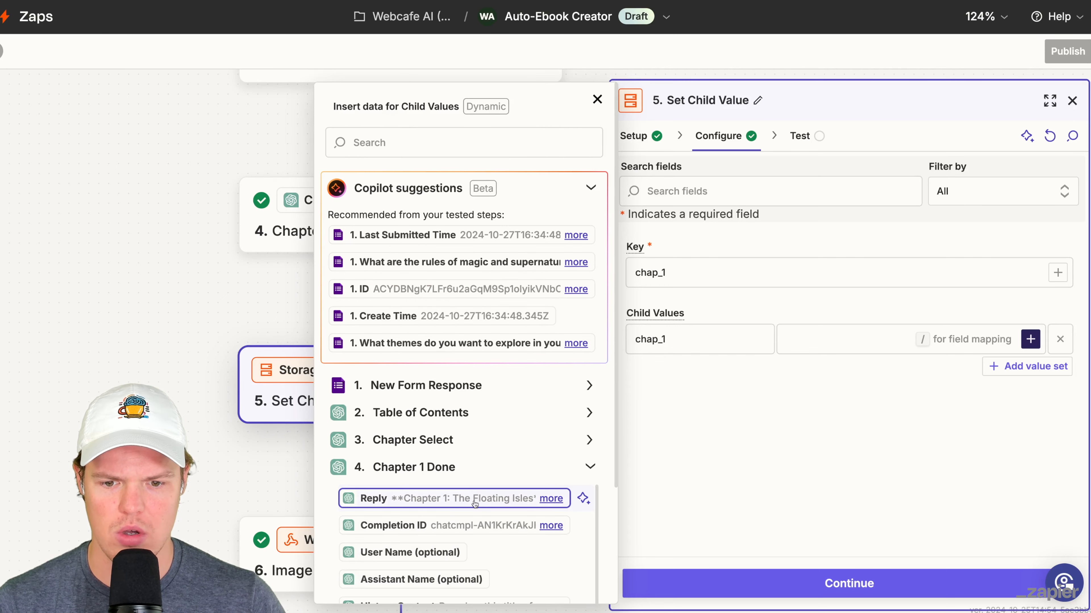
click(461, 501)
click(844, 457)
click(849, 583)
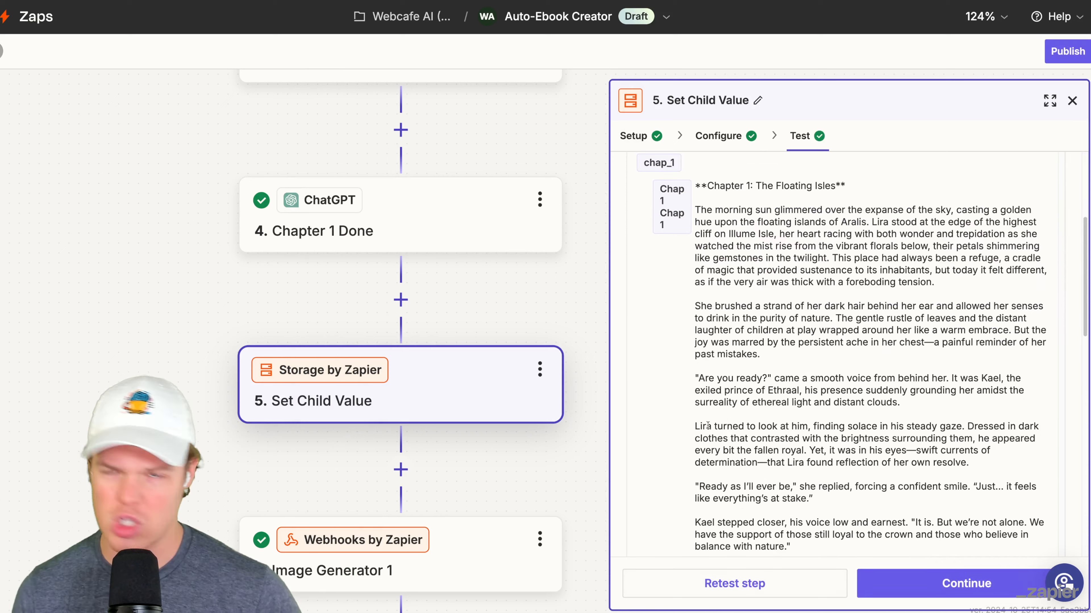
- Add a ChatGPT step with the Conversation event between Set Child Value and Image Generator 1
scroll(518, 286, down, 5)
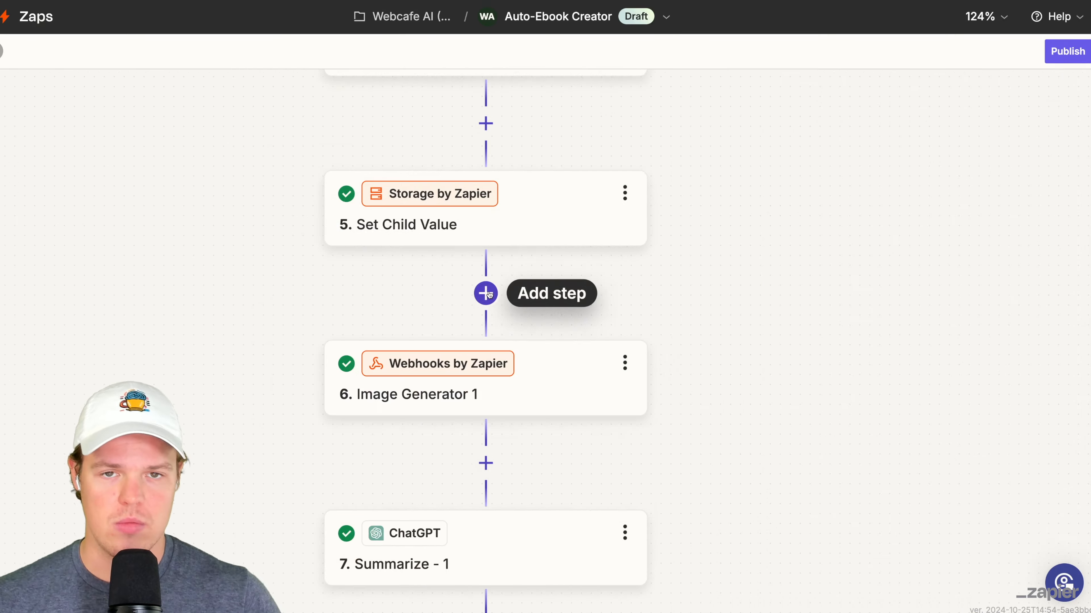
click(485, 292)
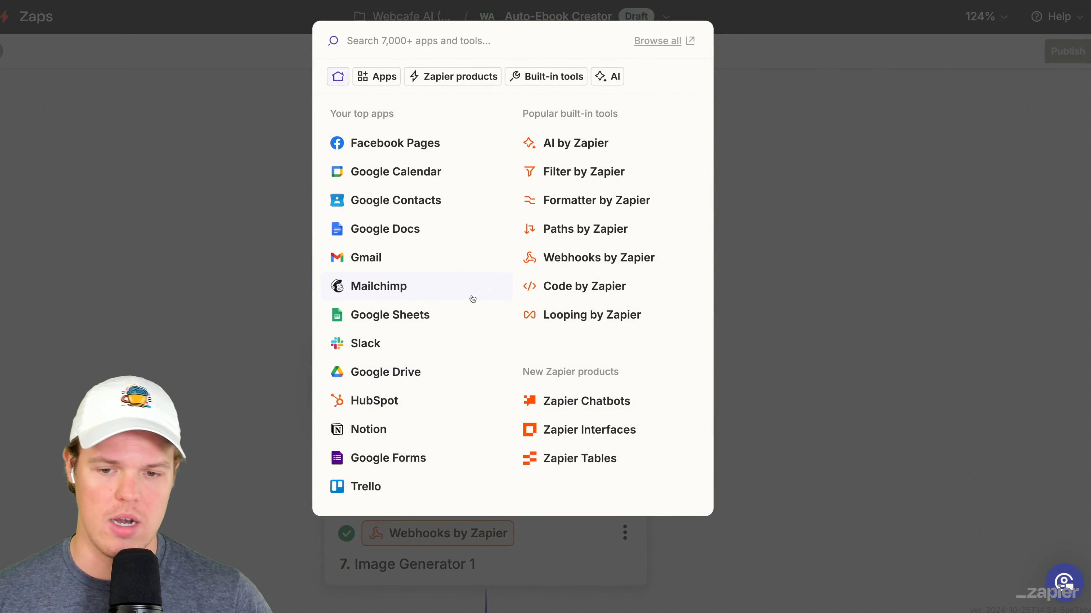
text(ch)
click(695, 266)
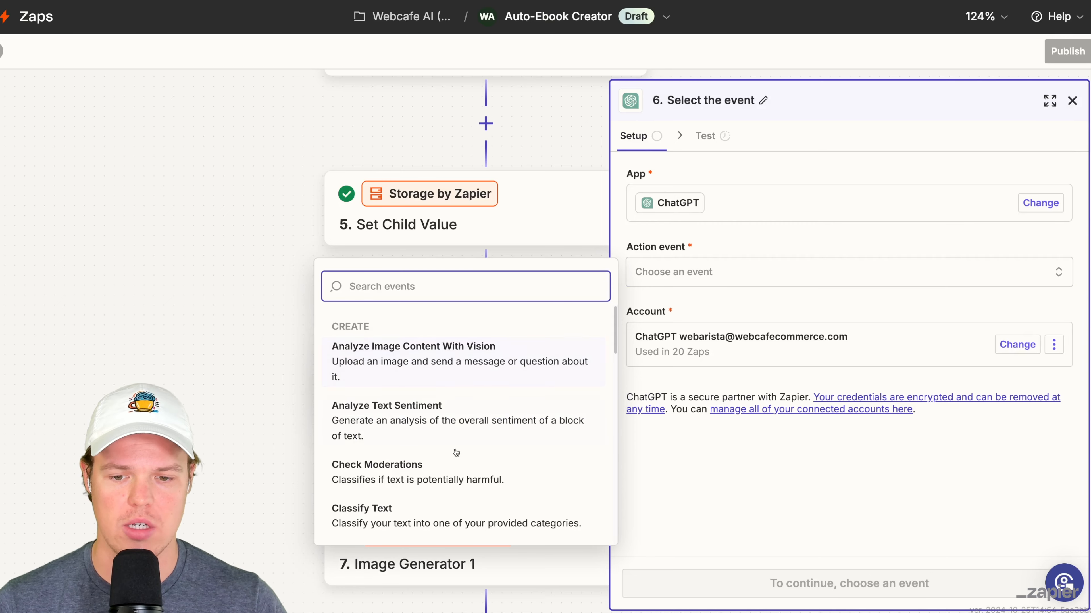
scroll(458, 442, down, 3)
click(439, 455)
- Rename the new ChatGPT conversation step as "Image Prompt"
click(713, 100)
text(Image Promp)
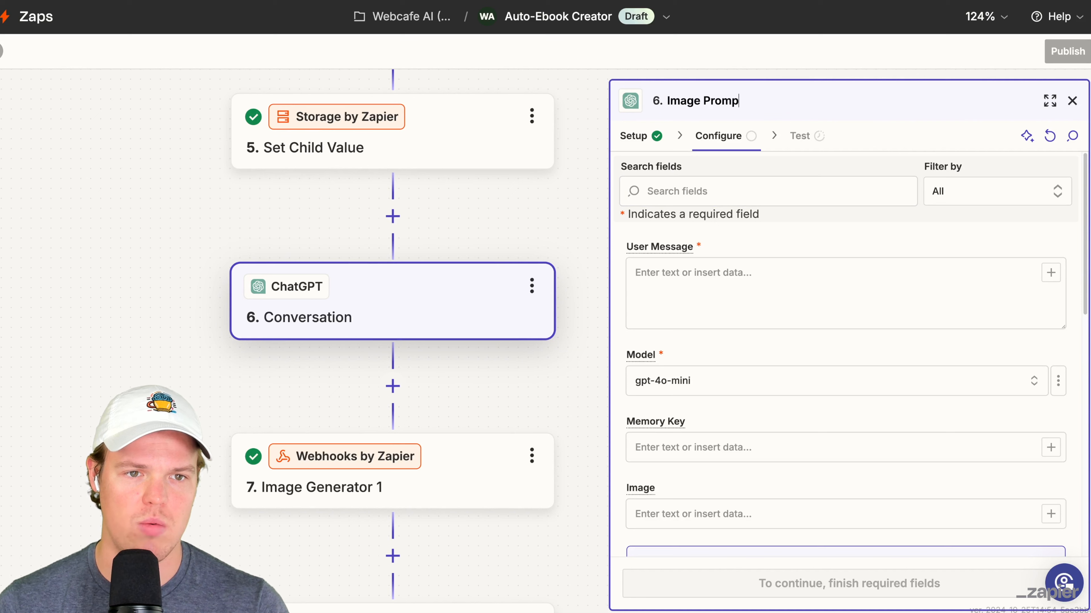
text(t)
key(Return)
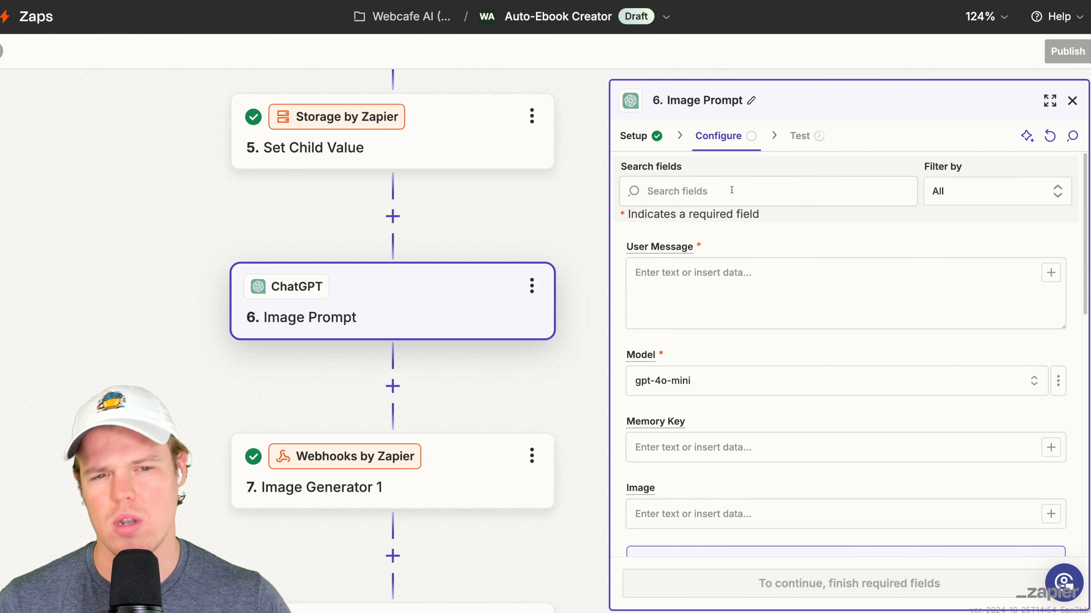
- Enter "Based on this chapter: ()" as the User Message of Image Prompt
click(764, 260)
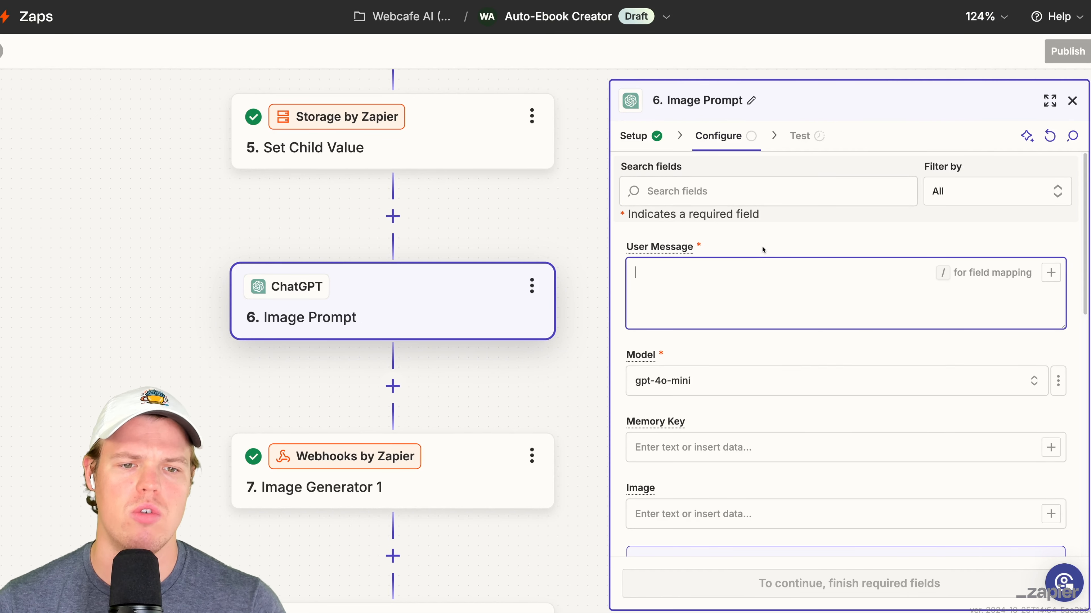
text(Based on this chapter: ()
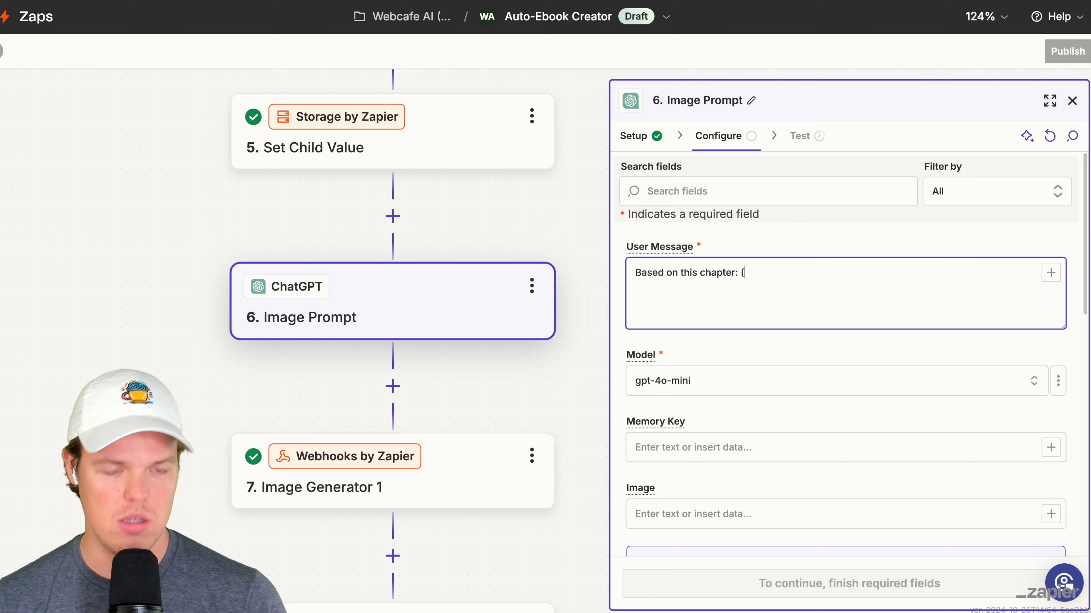
click(1059, 272)
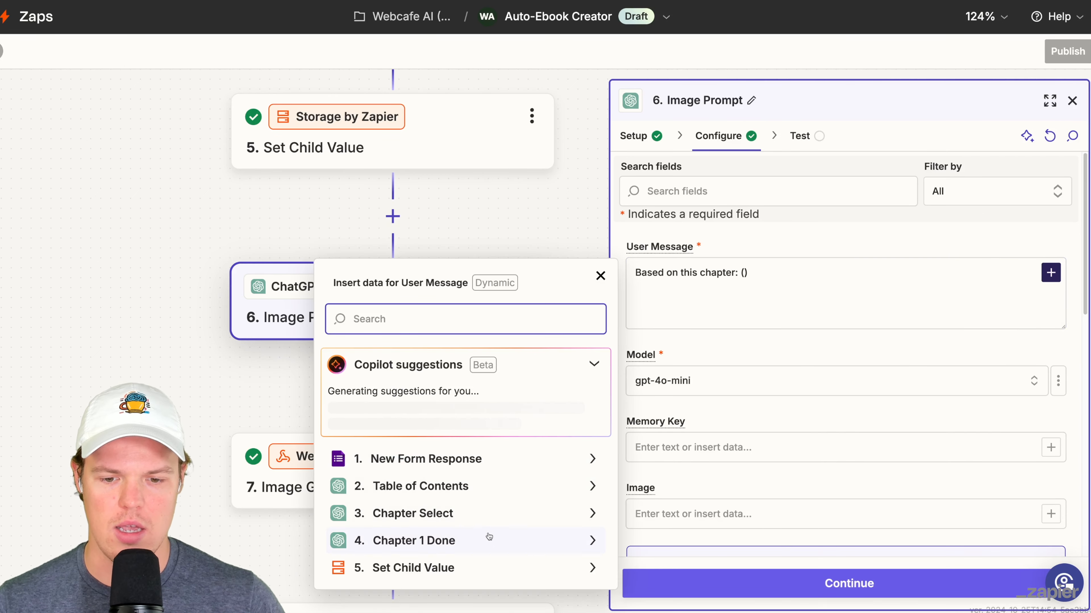
- Move the Summarize - 1 step directly above Image Prompt
click(250, 397)
scroll(205, 304, down, 3)
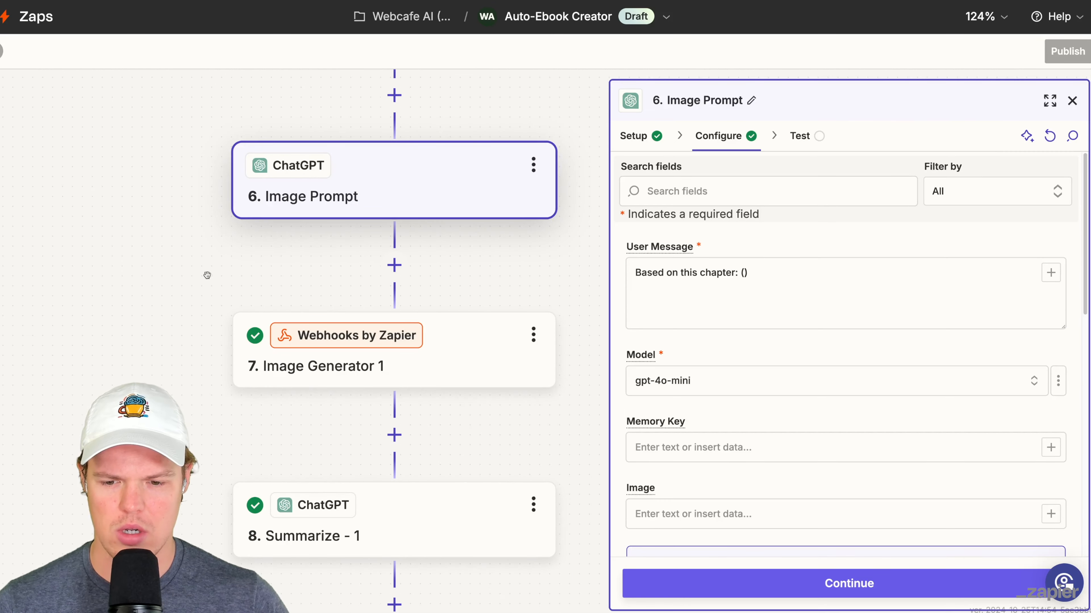
drag(217, 519, 309, 189)
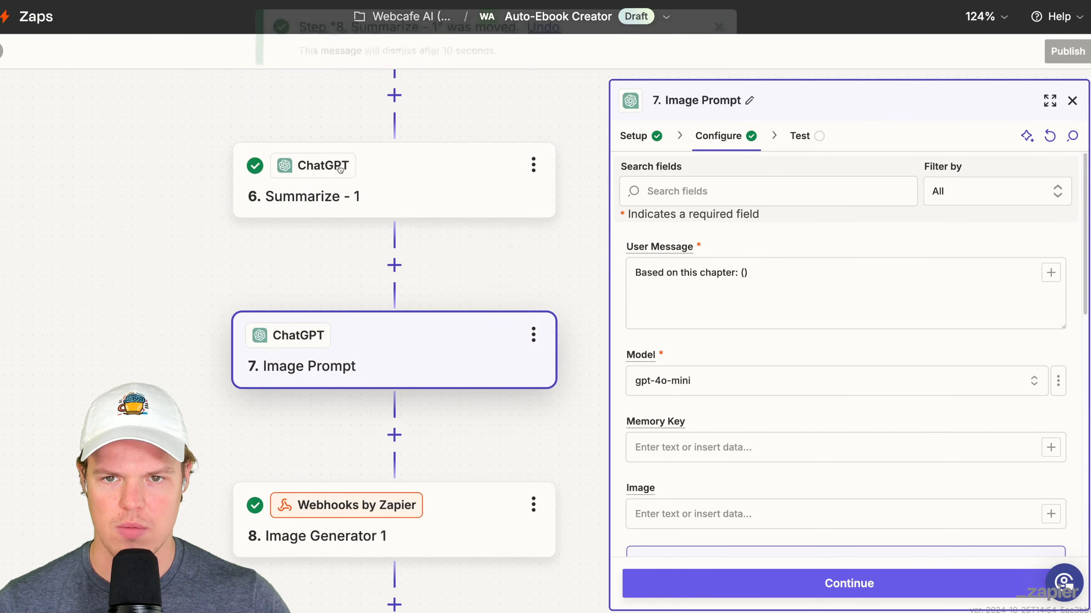
- Insert the Summarize - 1 Reply between the parentheses and add "Generate a 1 sentence prompt I can use to make an image for this chapter"
click(746, 273)
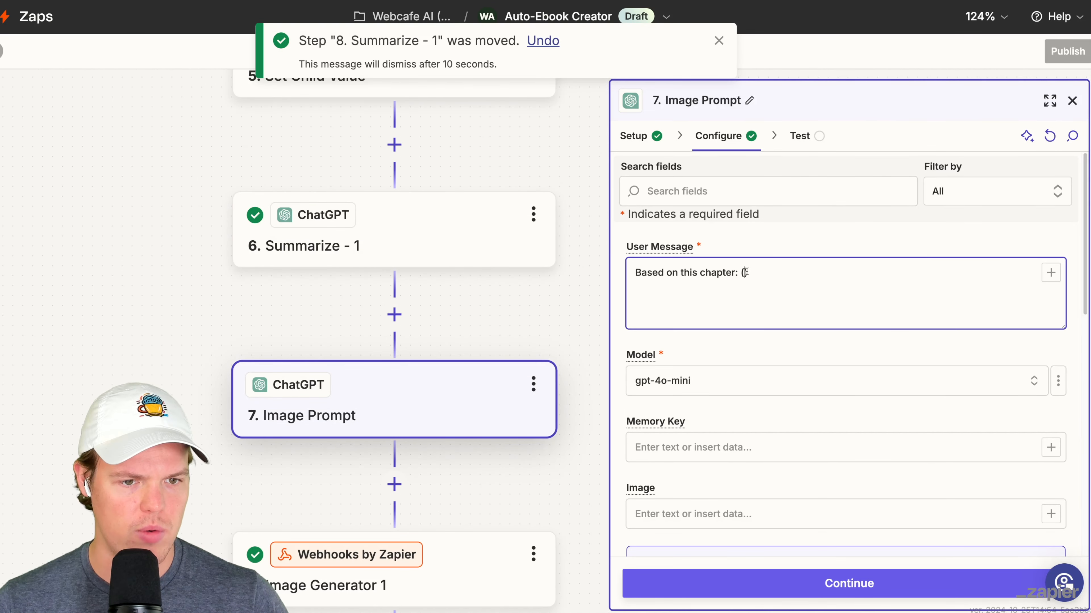
click(1050, 273)
click(478, 585)
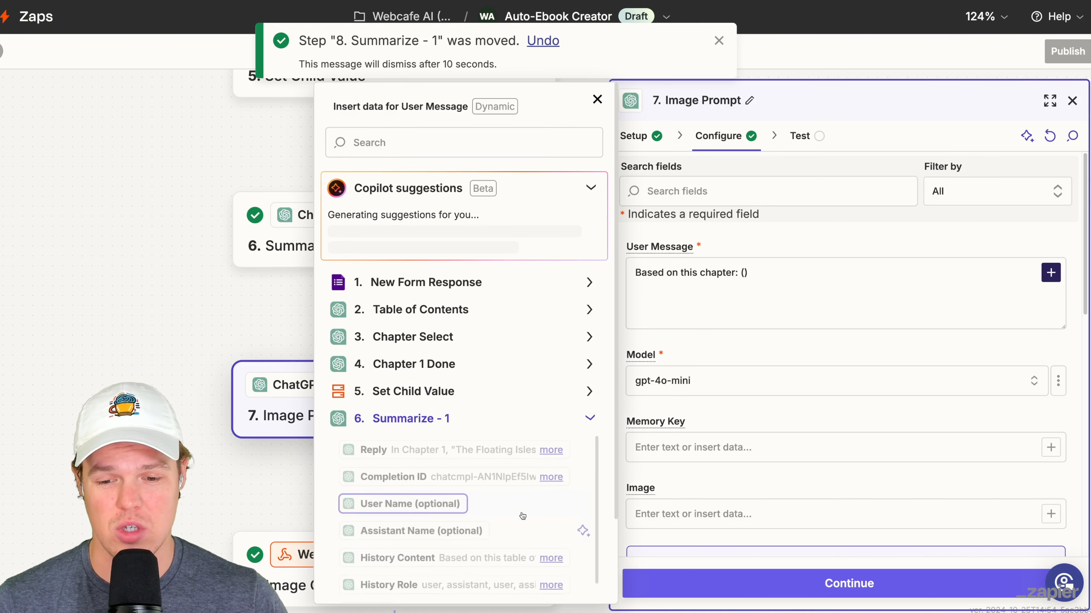
click(737, 273)
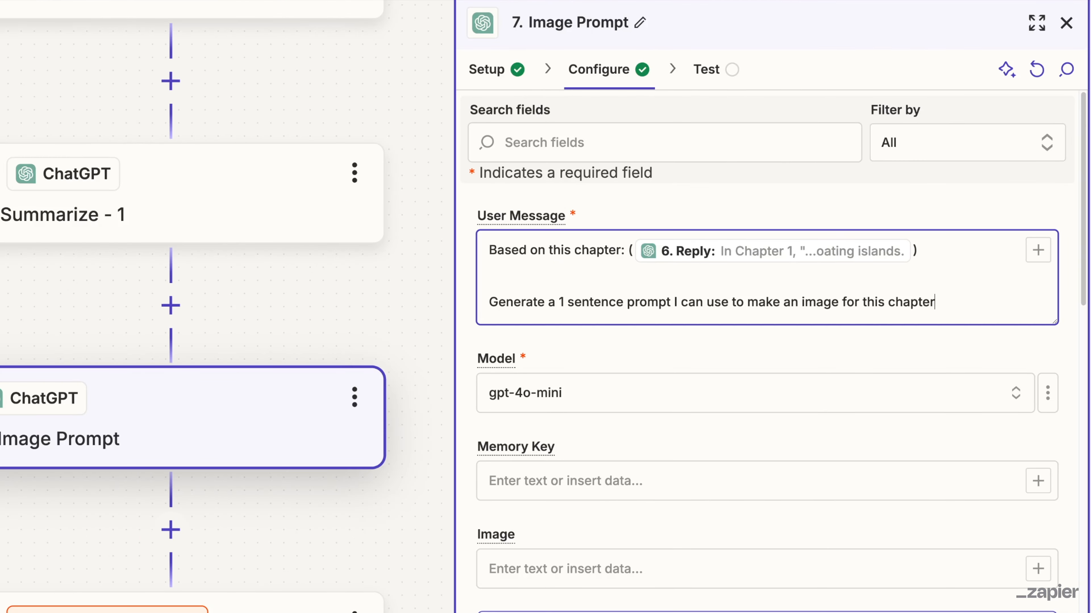
click(534, 479)
text(124124124124)
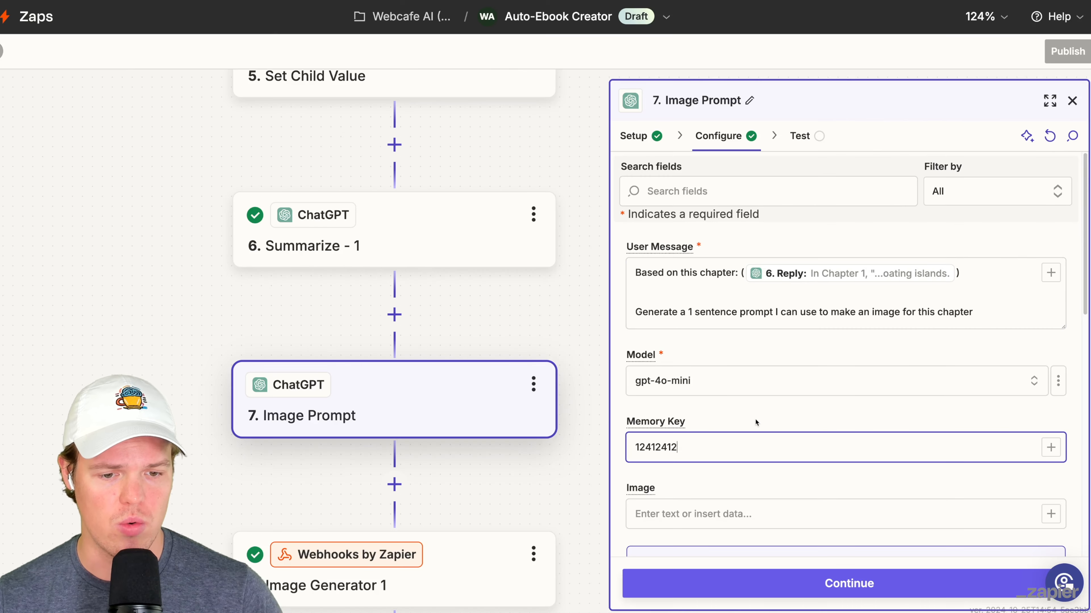
click(656, 436)
scroll(761, 412, down, 10)
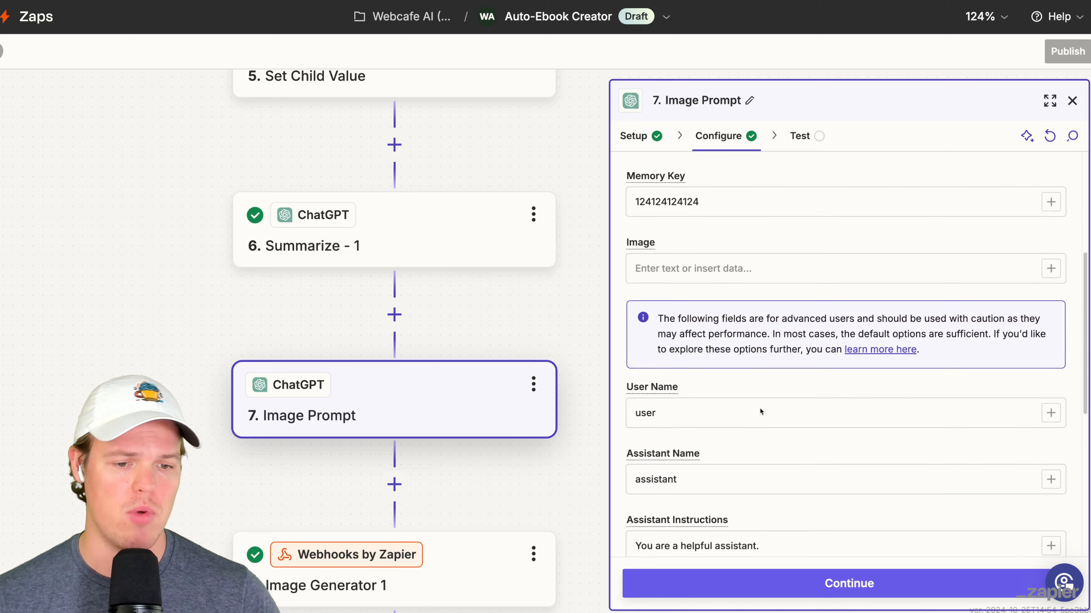
click(797, 580)
click(922, 581)
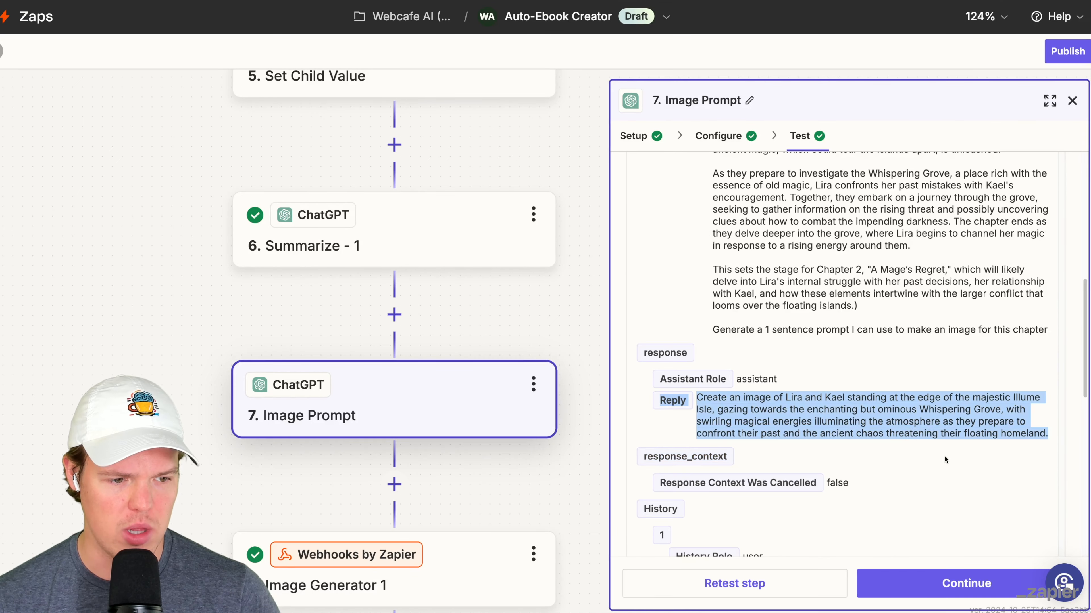
- Append ", max 10 words." to the Image Prompt step's User Message and retest the step
click(721, 135)
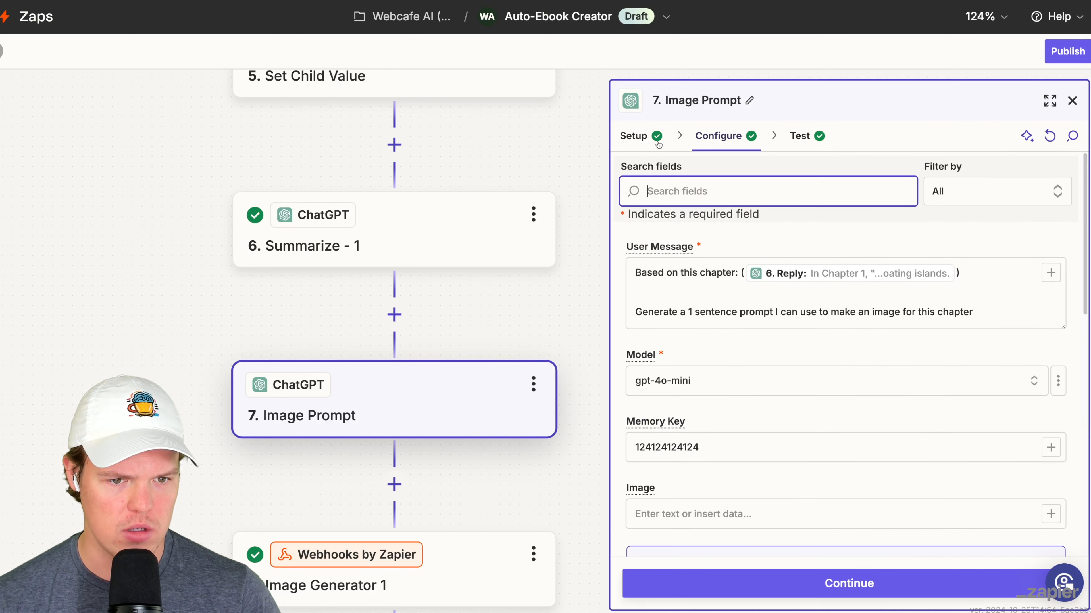
click(989, 312)
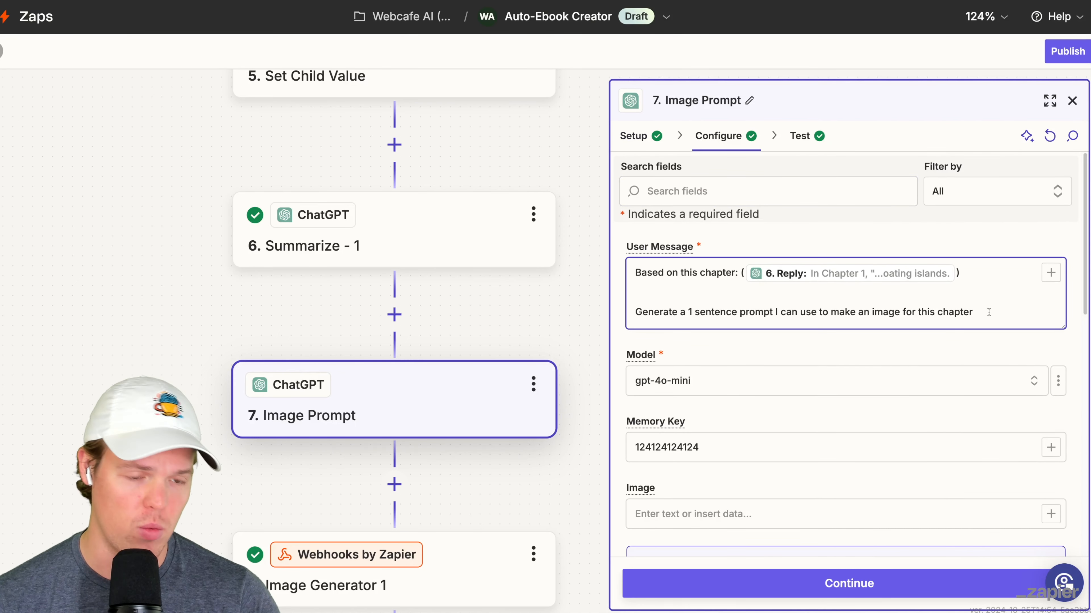
text(, max 10 words.)
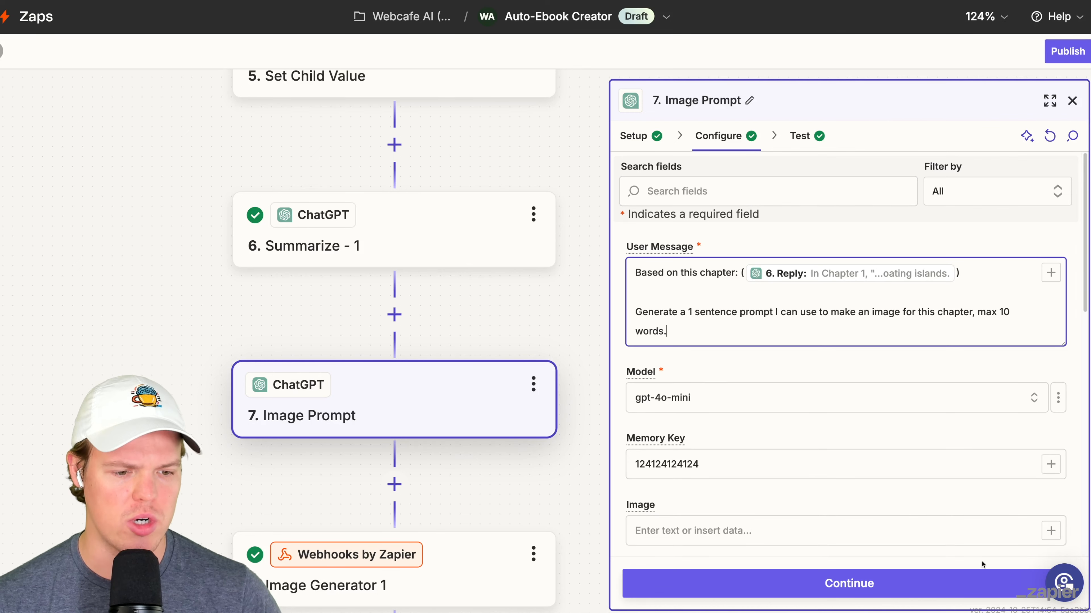
click(966, 580)
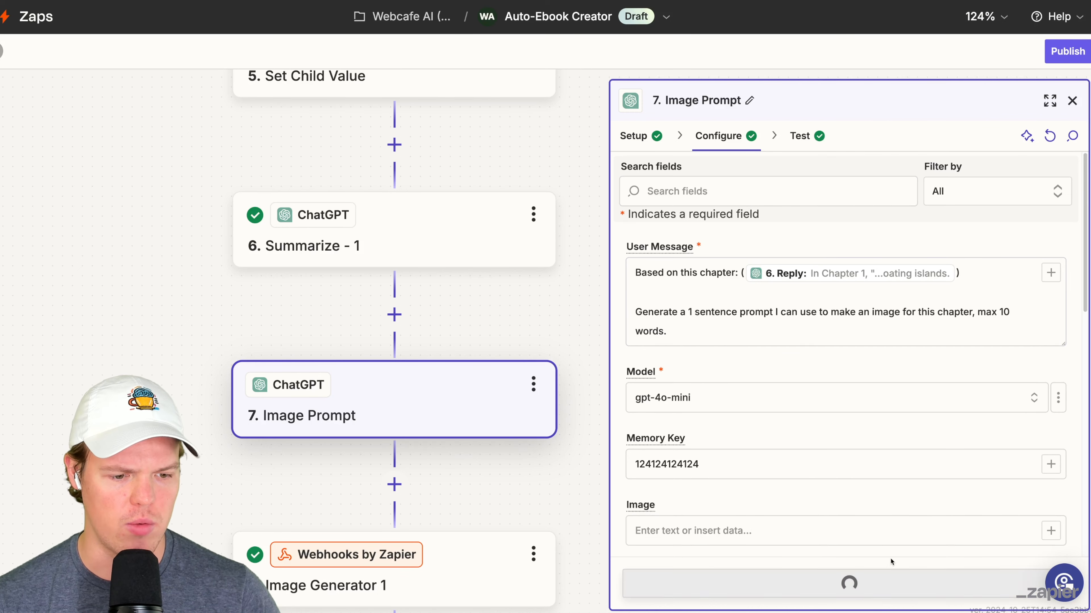
click(824, 587)
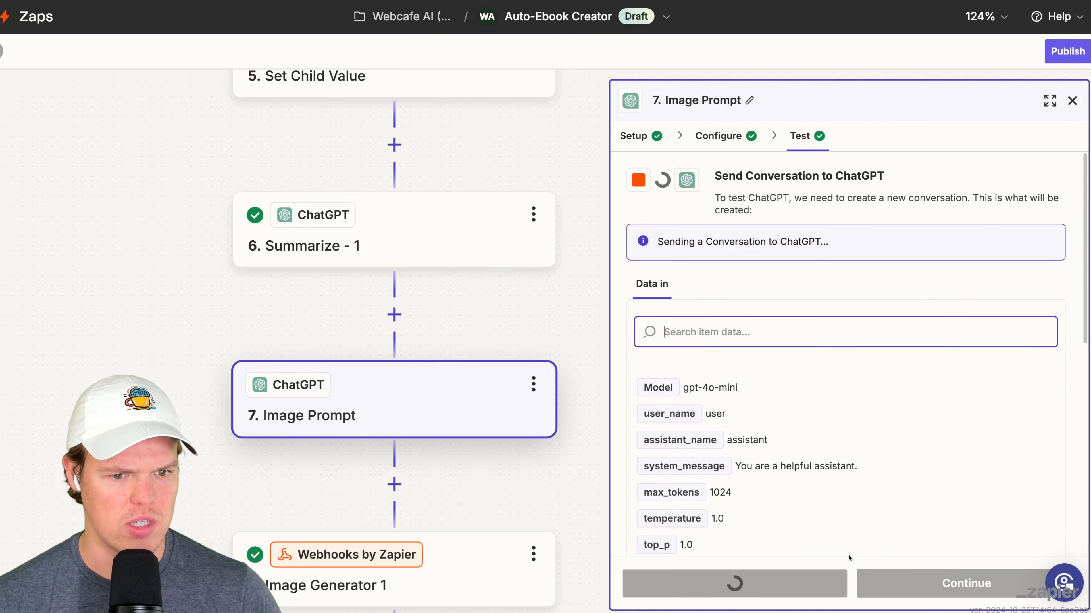
scroll(864, 478, down, 5)
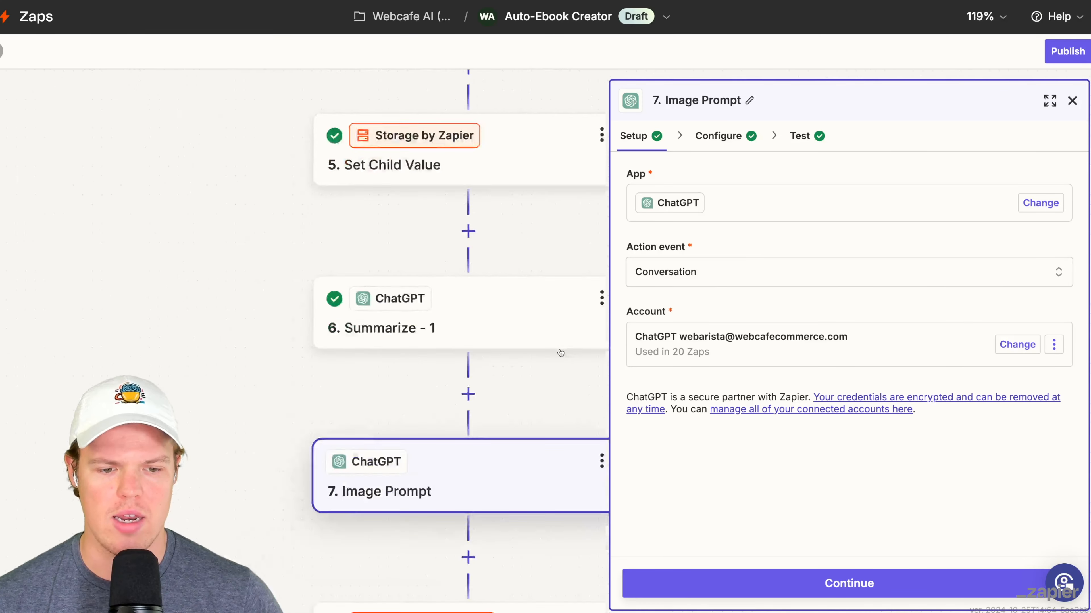
- Duplicate the Image Prompt step and move the copy directly below Table of Contents
drag(554, 377, 503, 364)
click(534, 327)
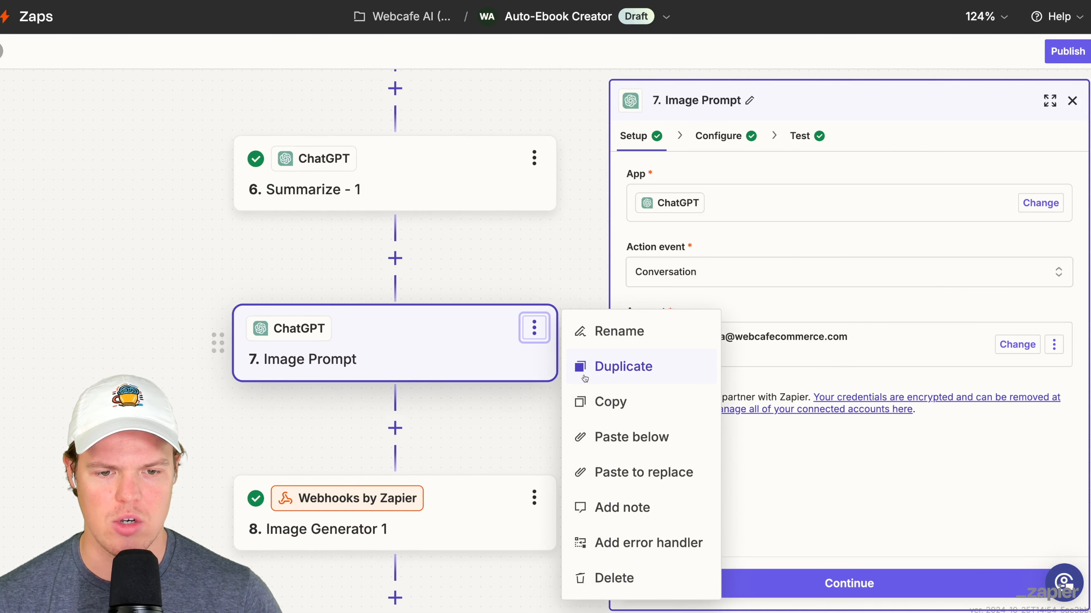
click(623, 366)
mouse_move(257, 514)
mouse_down()
mouse_move(254, 341)
mouse_move(247, 401)
mouse_move(275, 481)
mouse_move(252, 513)
mouse_up()
click(568, 461)
- Rename the copied Image Prompt step as Cover
click(534, 363)
click(583, 372)
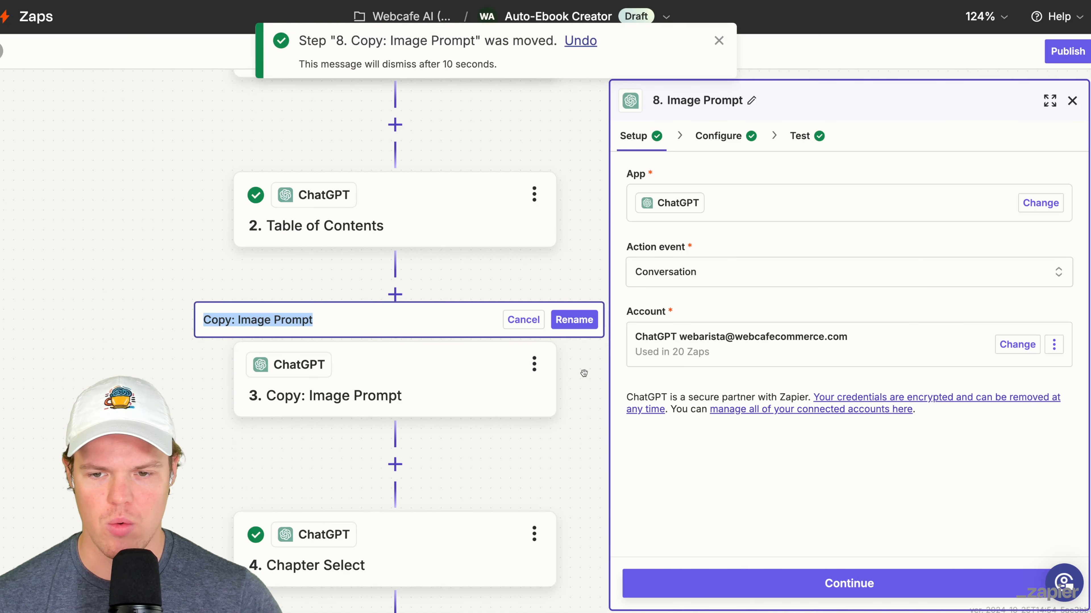
text(Cover)
key(Return)
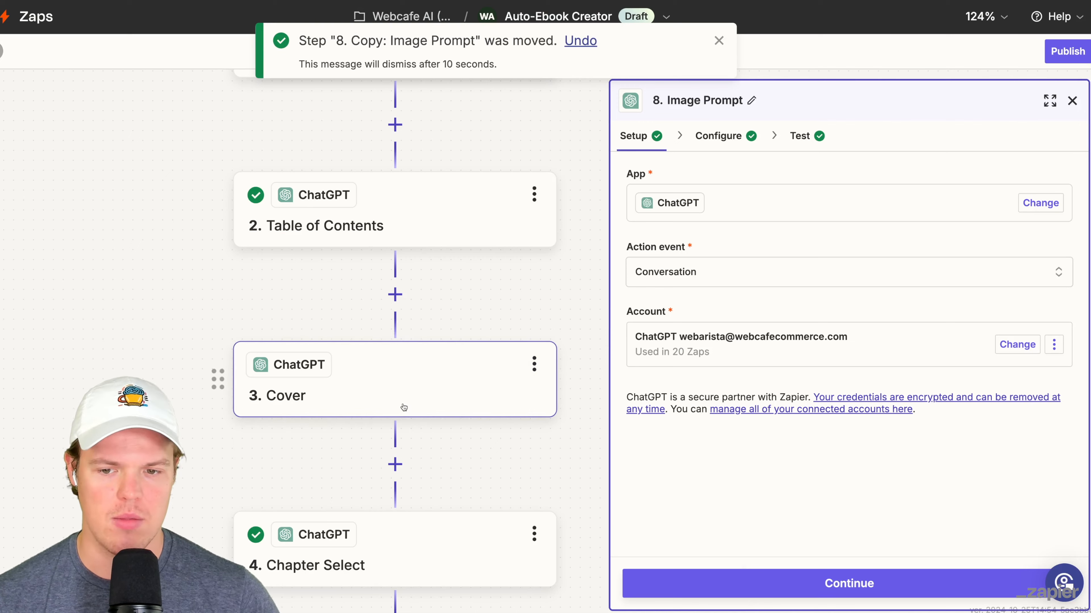
- Reword the opening of Cover's User Message to "Based on this table of contents:"
click(402, 403)
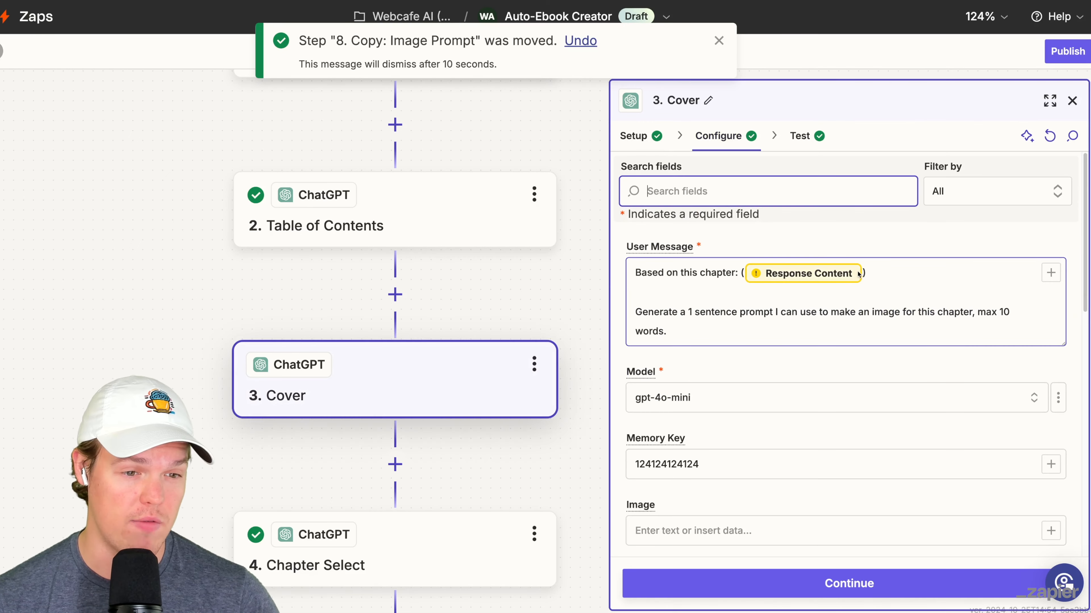
click(710, 273)
double_click(710, 274)
text(table of co)
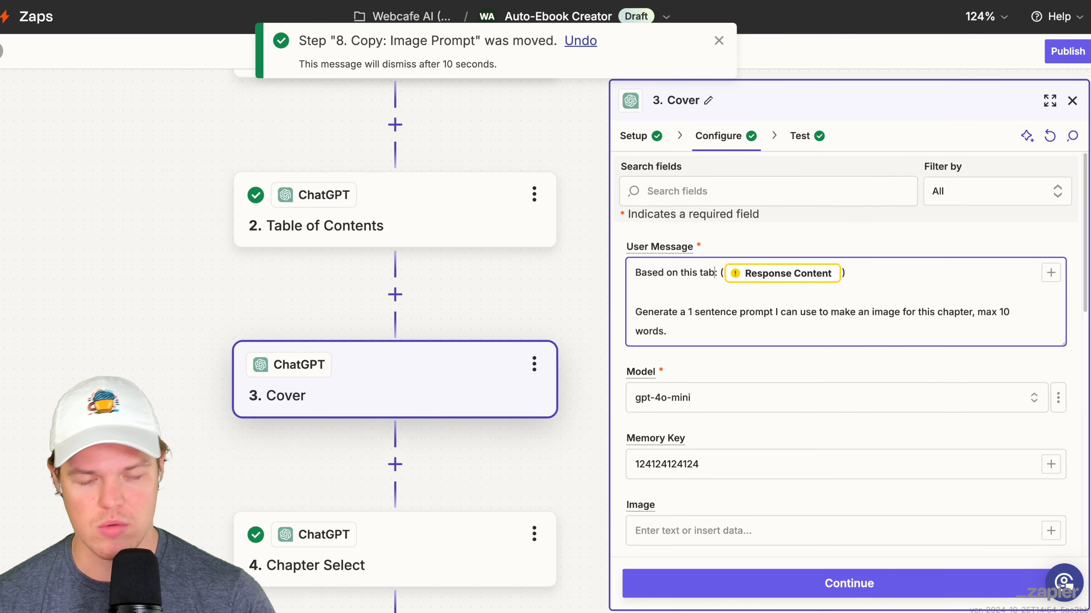
text(ntents:)
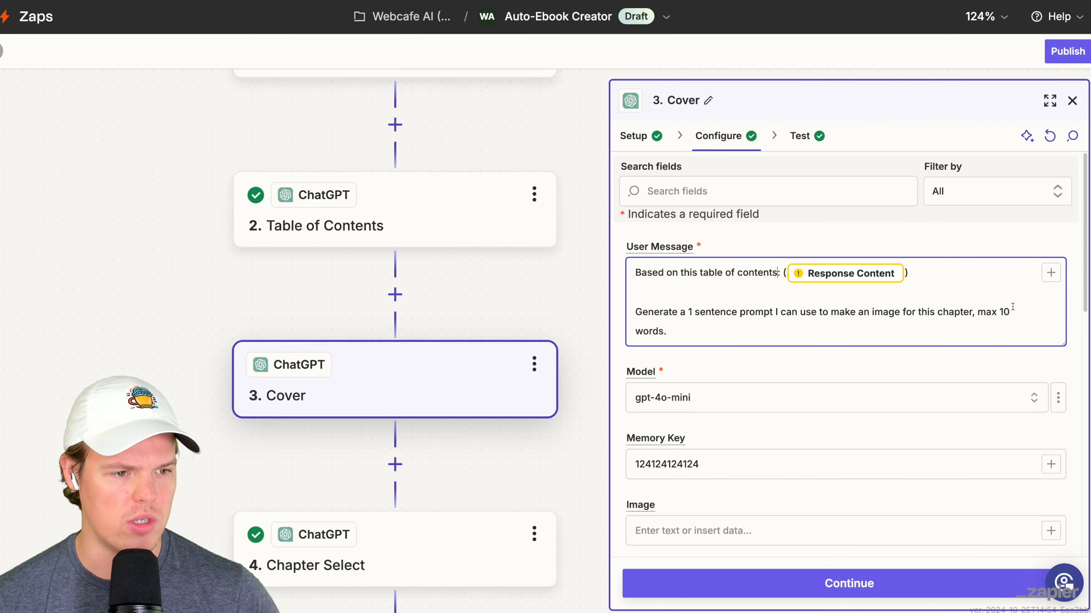
- Replace the broken reference in Cover's User Message with the Table of Contents Reply and set the limit to max 20 words
key(BackSpace)
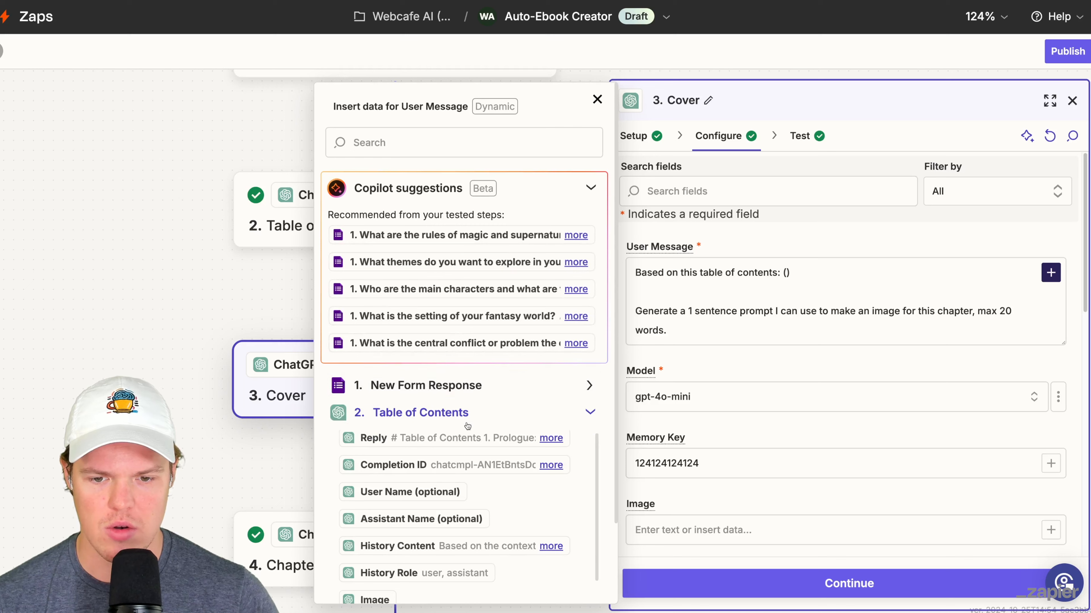
click(373, 437)
click(869, 312)
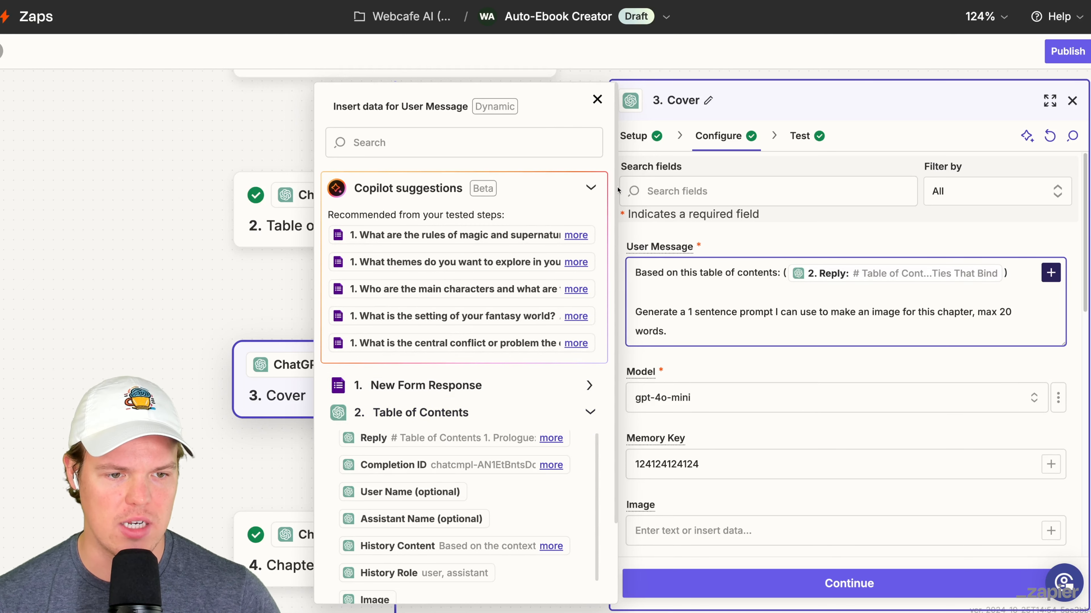
click(597, 99)
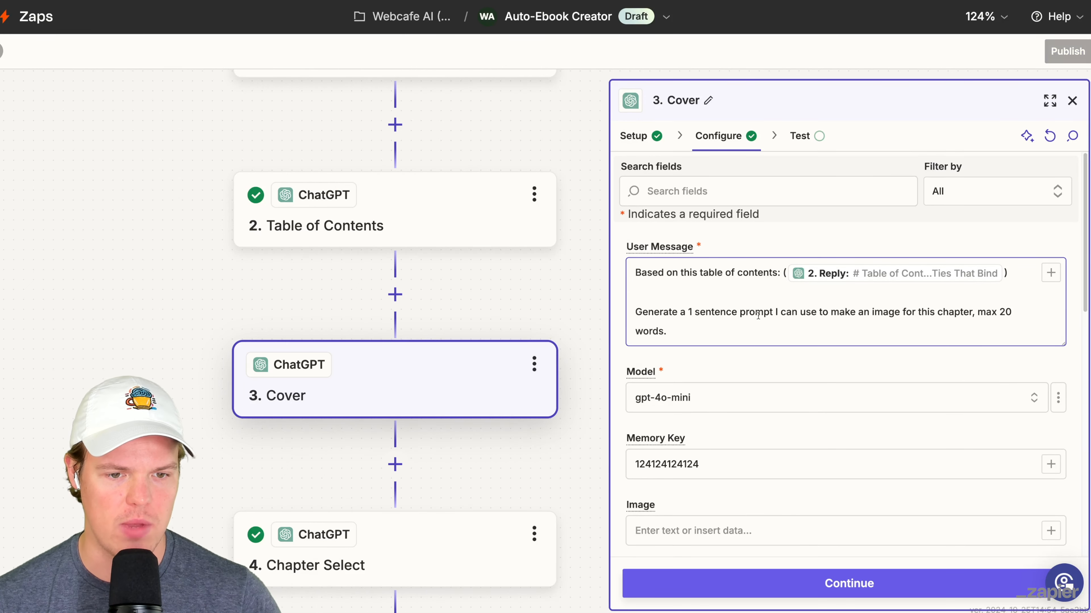
click(745, 470)
text(ddd)
click(823, 583)
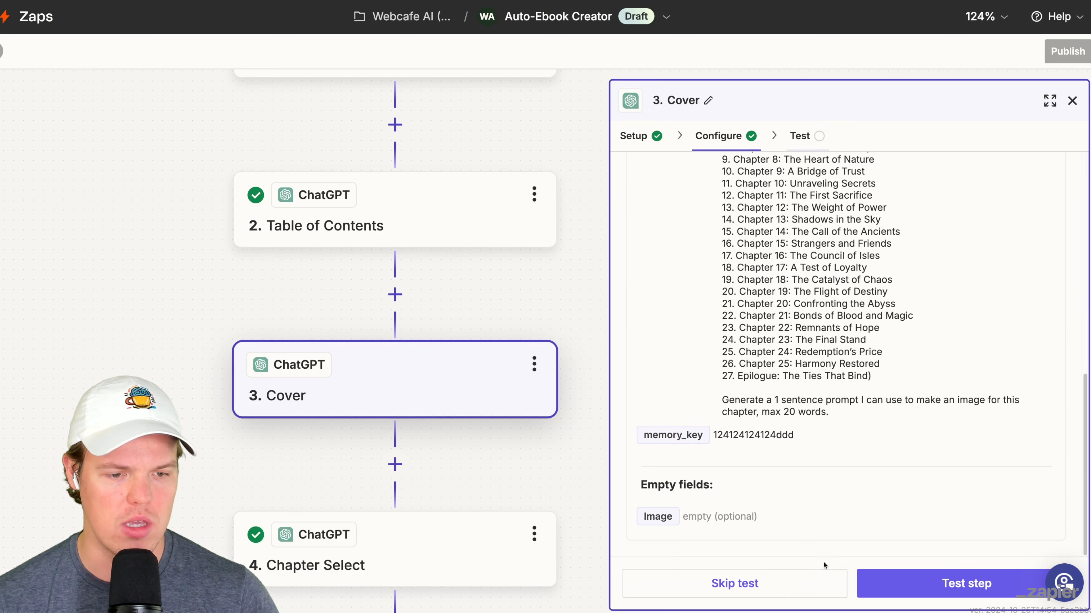
click(889, 584)
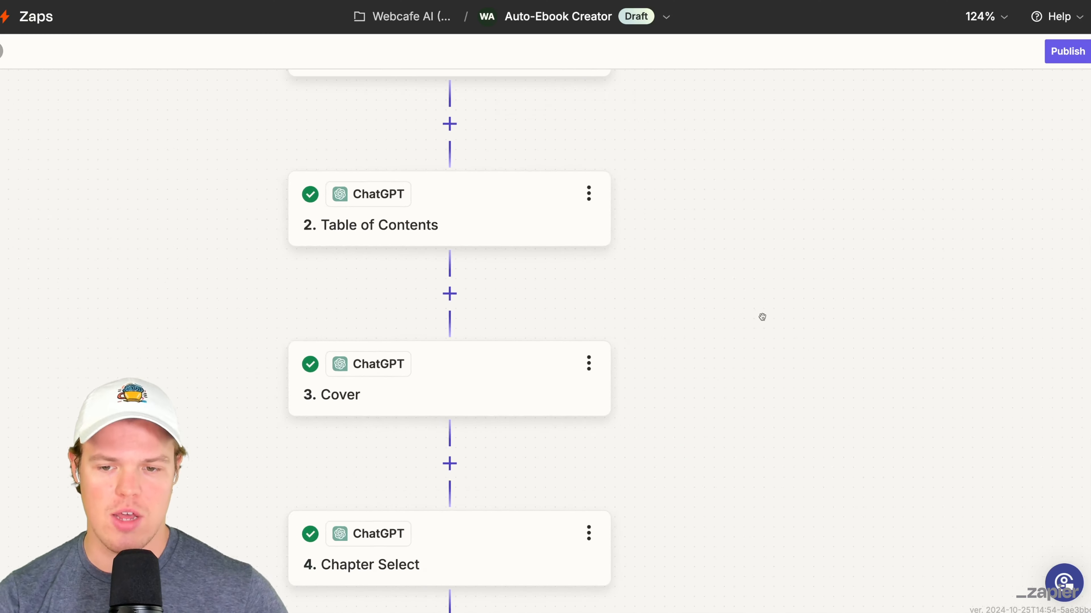
- Review the order of the Zap's steps from New Form Response down to Summarize - 1
scroll(762, 317, down, 5)
scroll(759, 164, down, 3)
scroll(741, 104, down, 2)
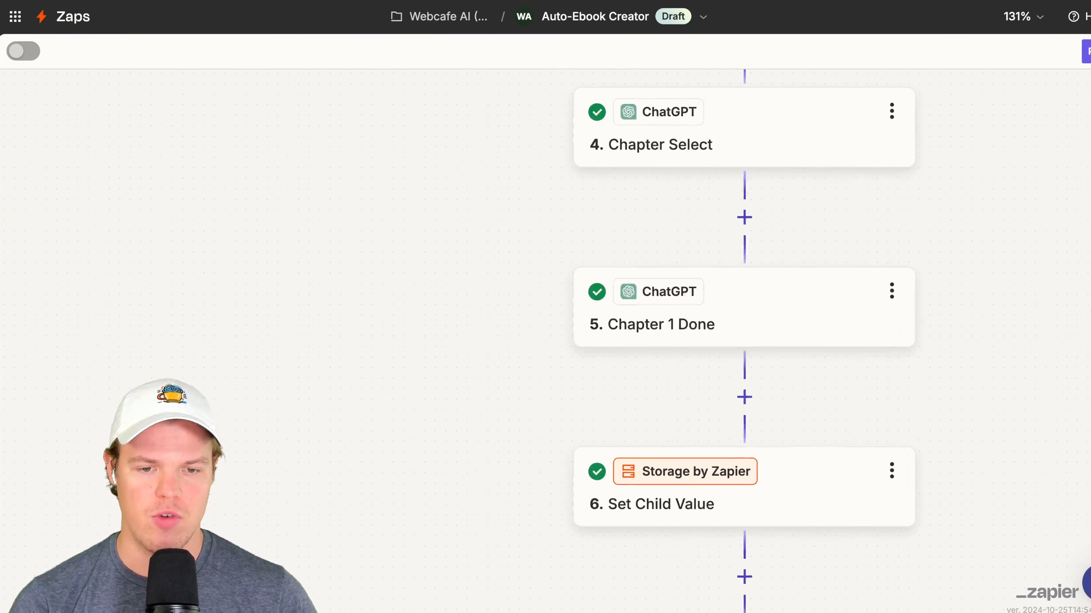
scroll(747, 301, down, 1)
drag(1090, 328, 1009, 284)
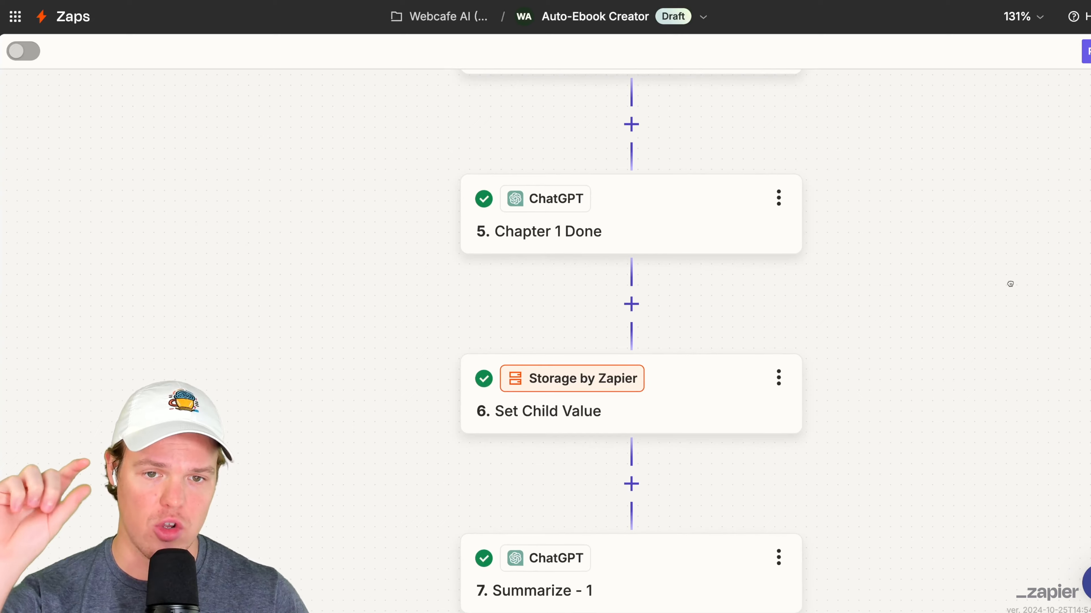
scroll(1010, 285, up, 10)
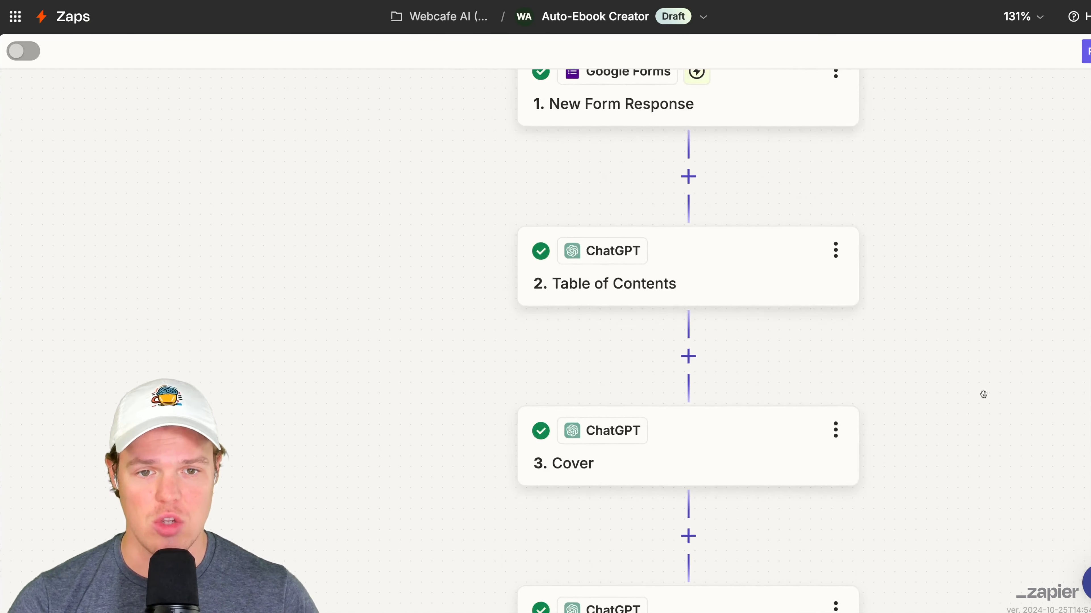
scroll(983, 451, up, 2)
drag(986, 477, 871, 261)
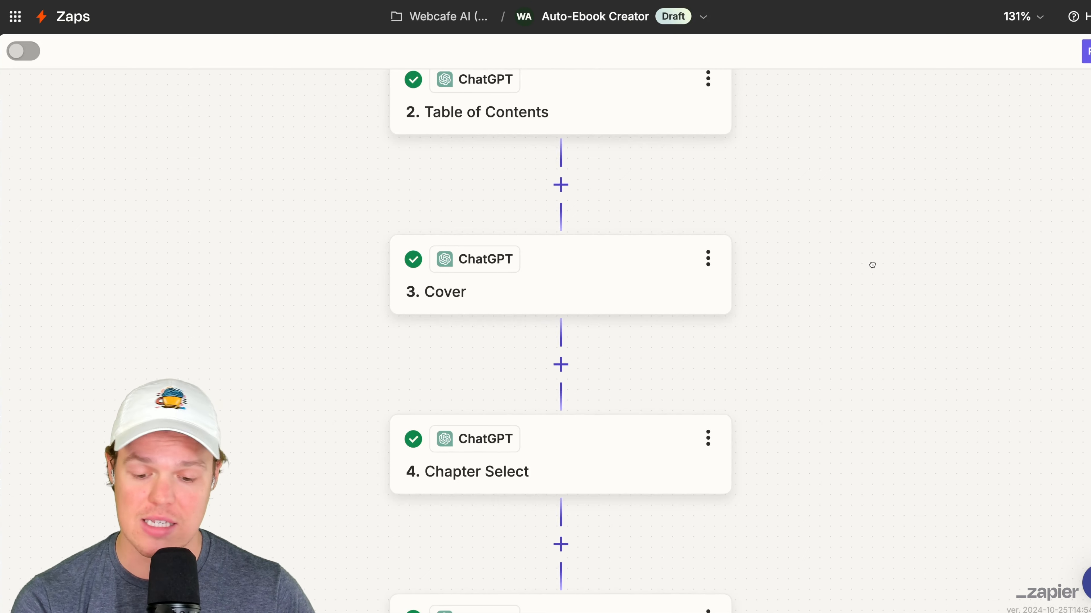
- Duplicate the Image Generator 1 webhook step and move the copy directly below Cover
scroll(855, 287, down, 15)
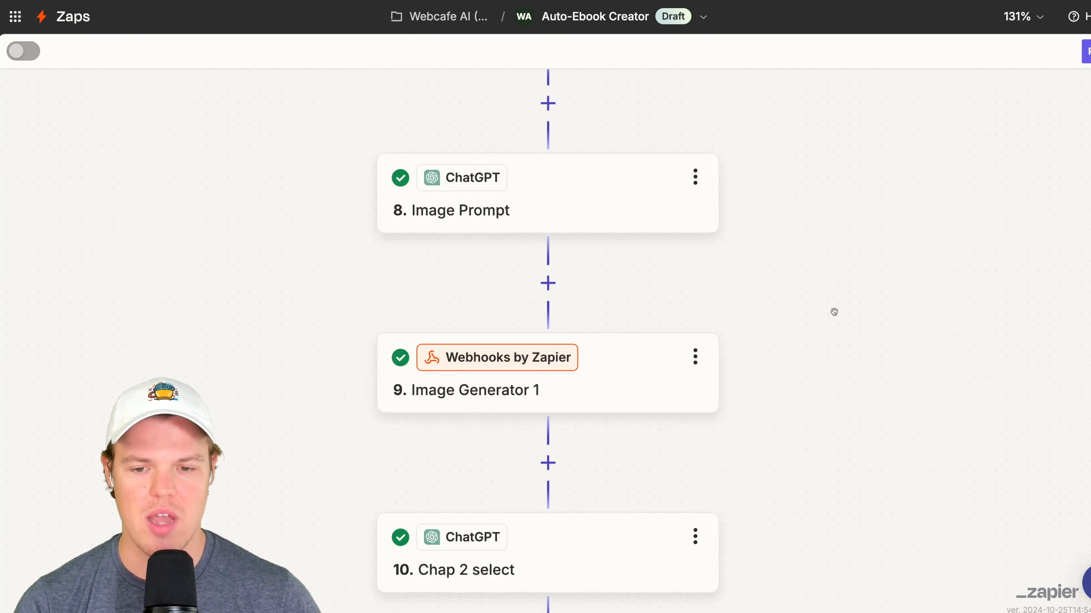
click(718, 329)
click(783, 366)
drag(383, 518, 454, 434)
click(627, 401)
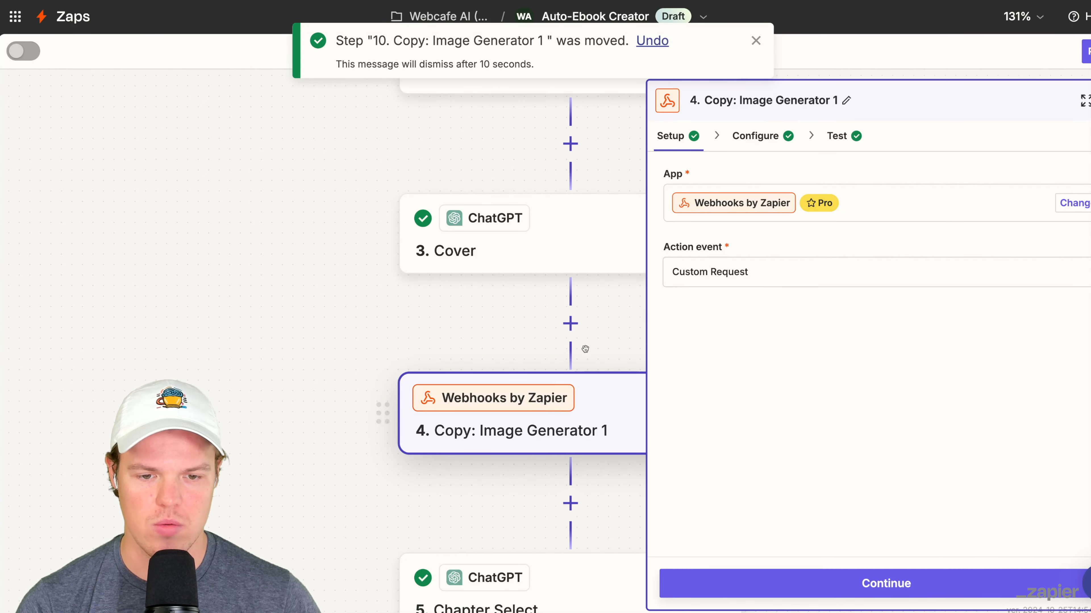
- Rename the copied Image Generator 1 step as Cover Image
click(642, 328)
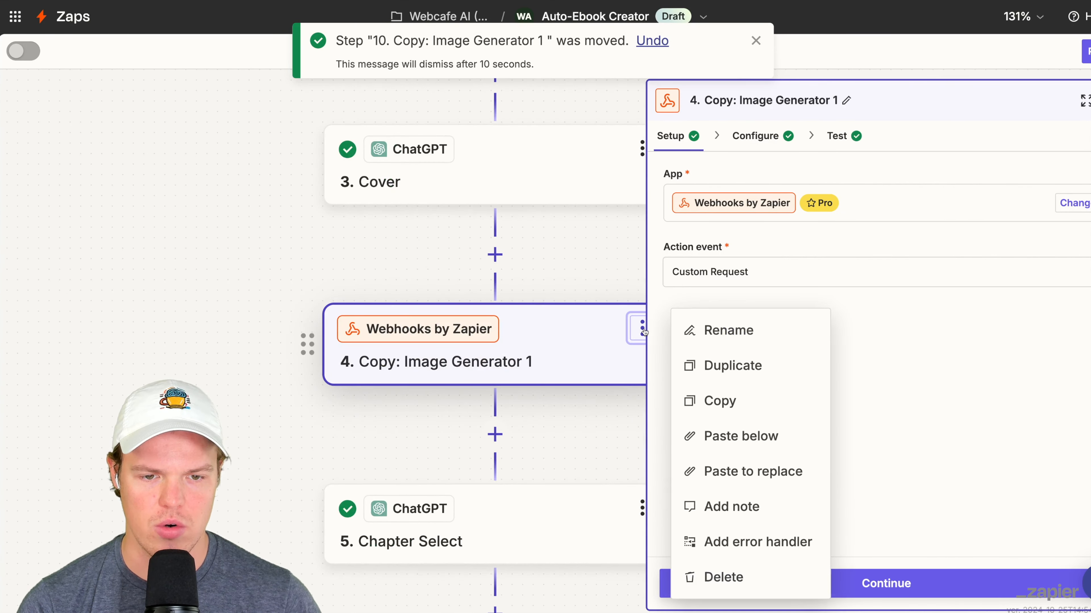
click(702, 330)
text(Cover Image)
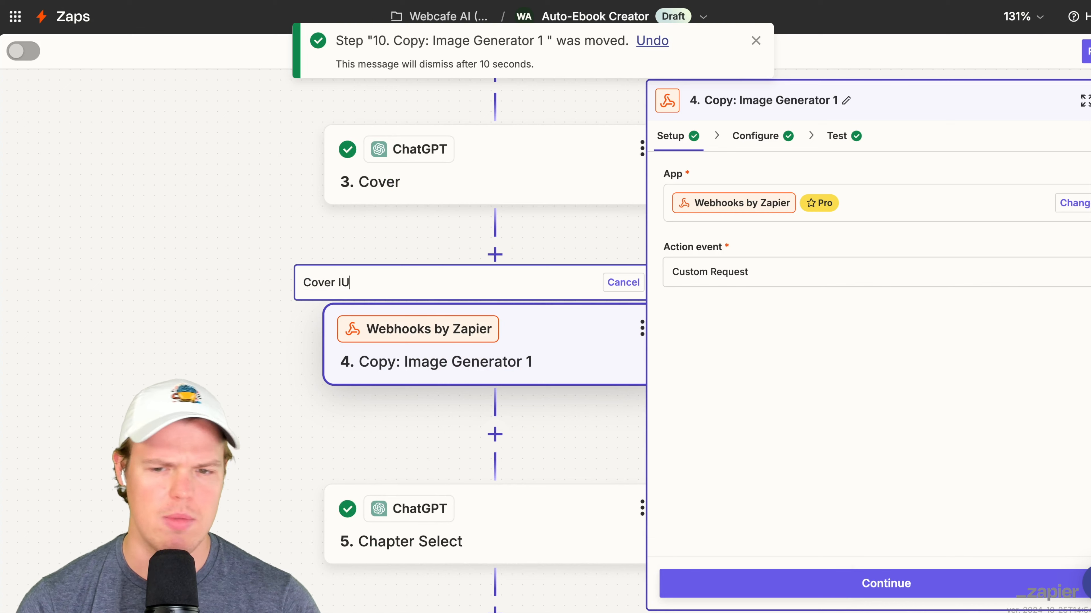
key(Return)
- Replace the prompt value in Cover Image's Data with the Cover step's Reply
click(765, 137)
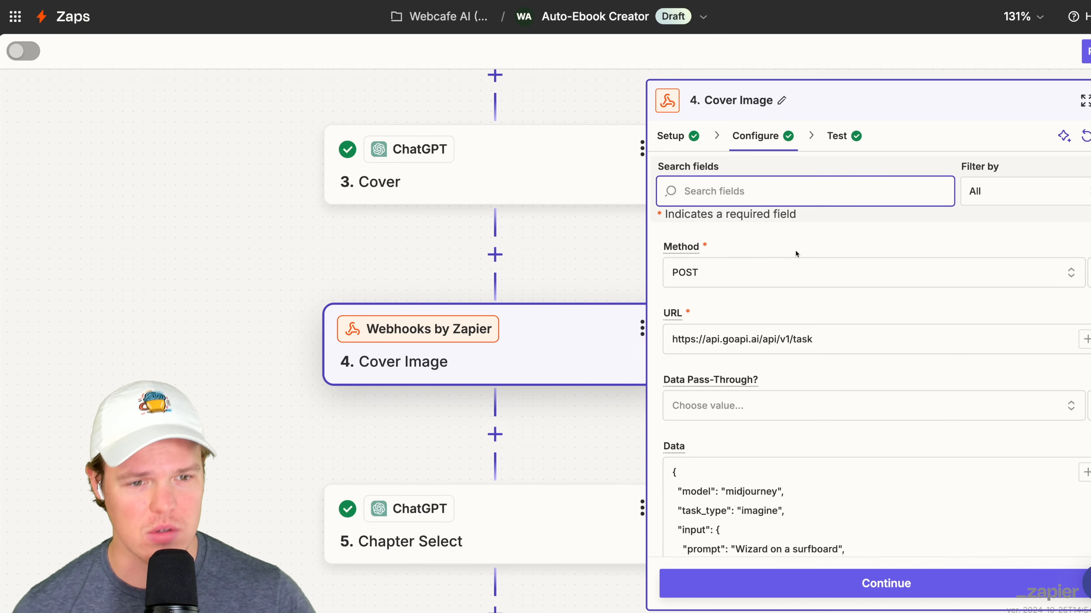
scroll(795, 250, down, 1)
scroll(808, 240, up, 1)
scroll(812, 248, down, 3)
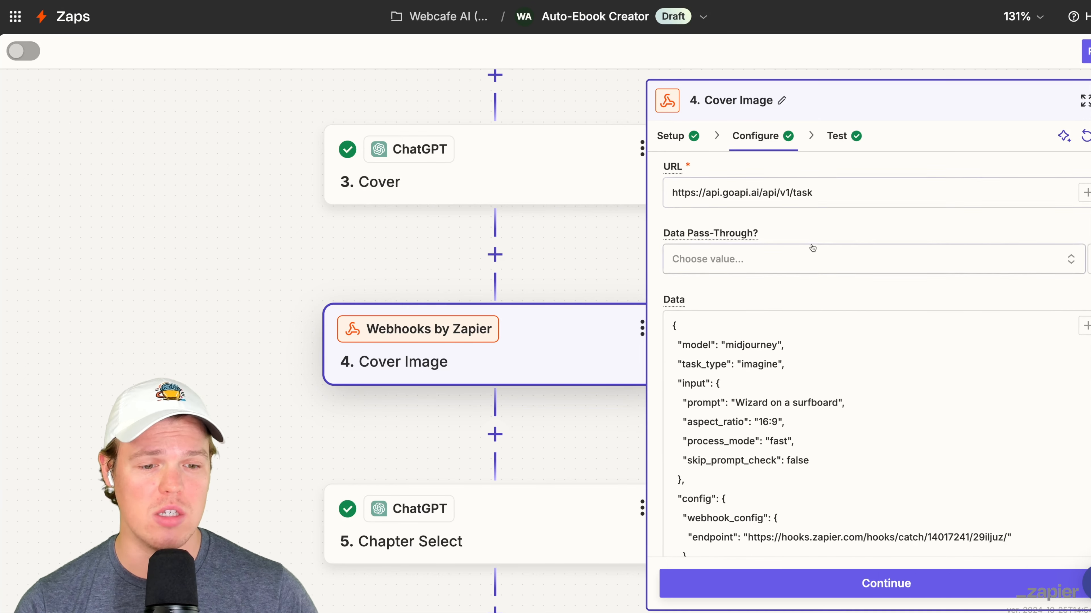
scroll(811, 248, down, 1)
drag(837, 360, 738, 361)
key(BackSpace)
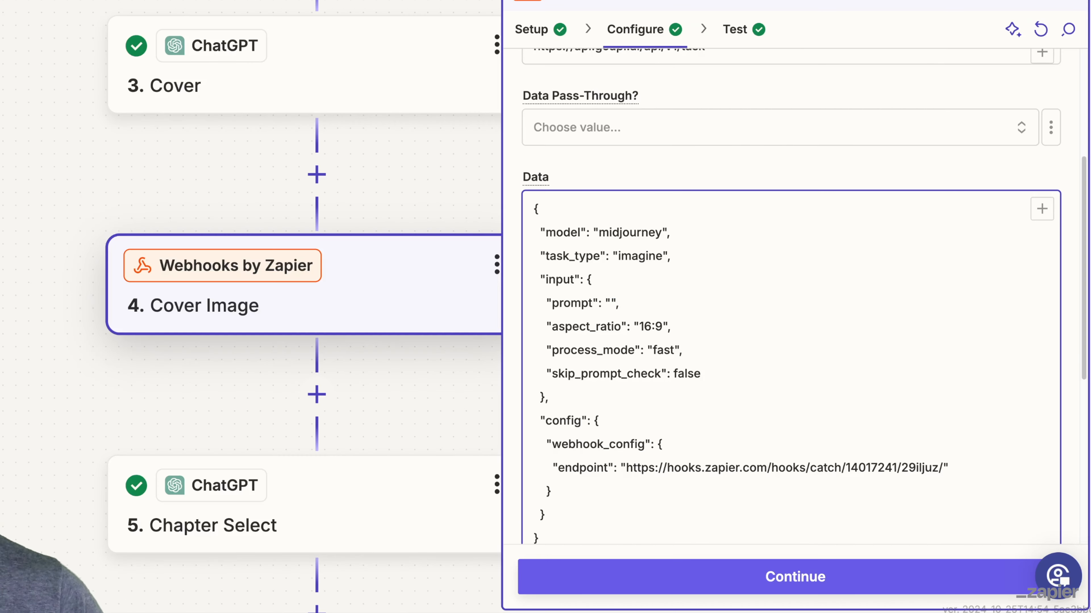
click(1085, 283)
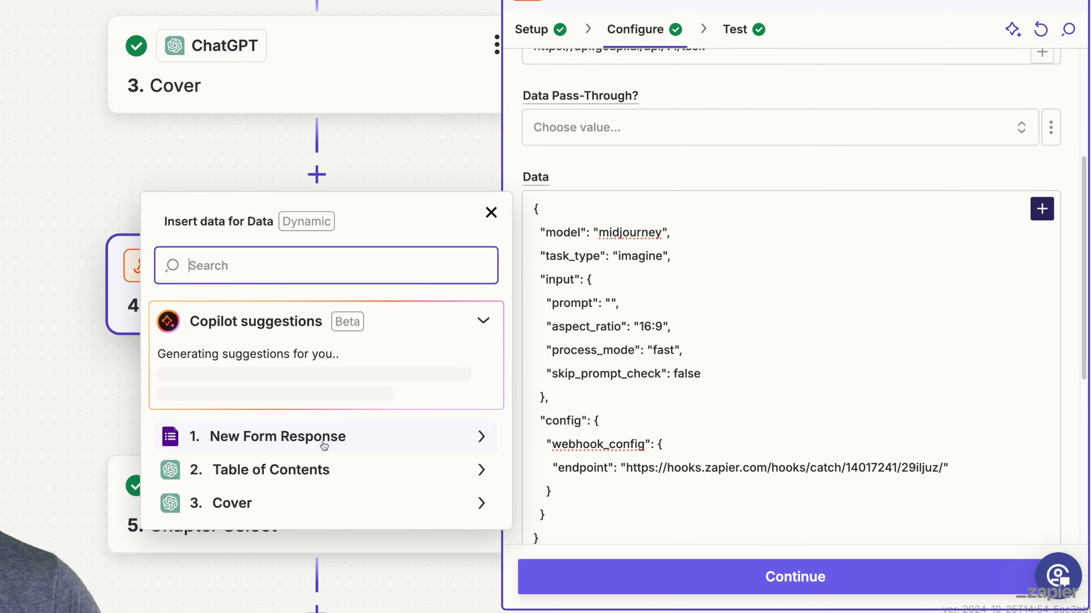
click(304, 507)
click(324, 313)
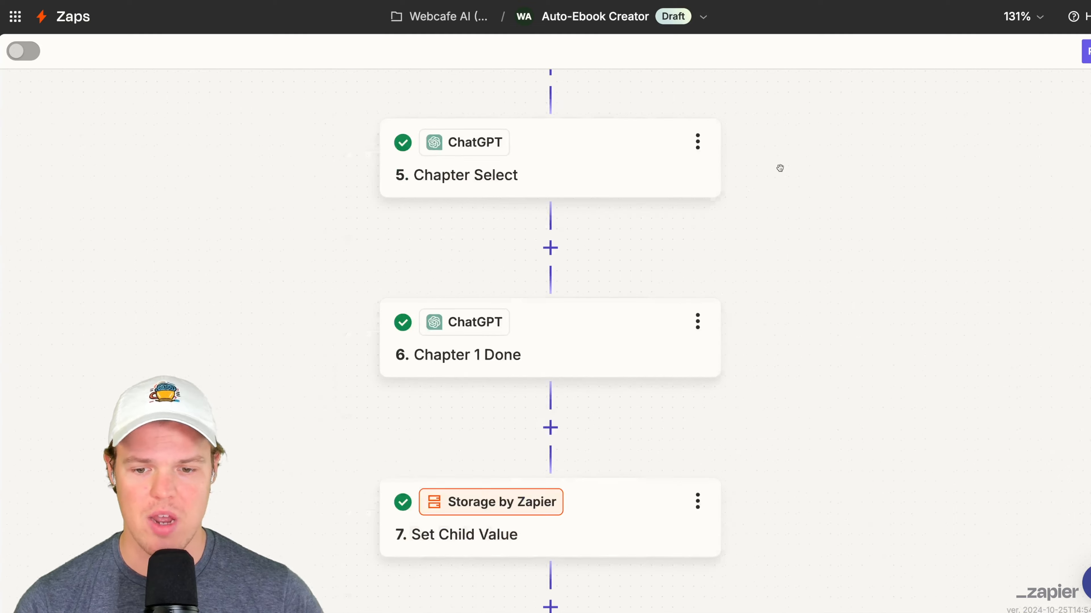
- Replace the prompt value in Image Generator 1's Data with the Image Prompt step's Reply
scroll(780, 262, down, 2)
scroll(781, 357, down, 10)
scroll(815, 327, down, 3)
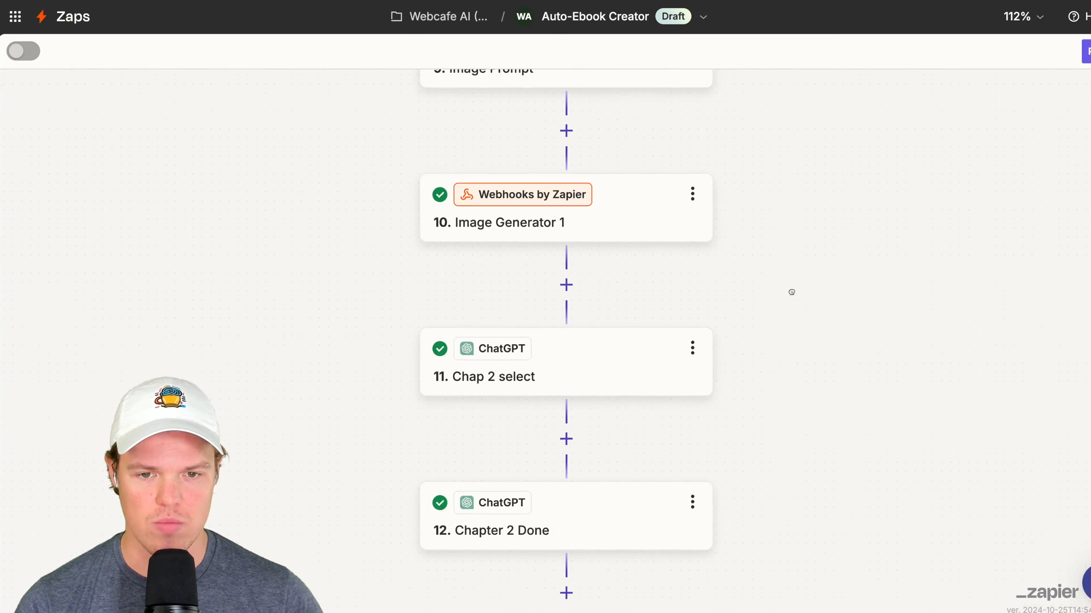
click(687, 224)
drag(508, 287, 477, 292)
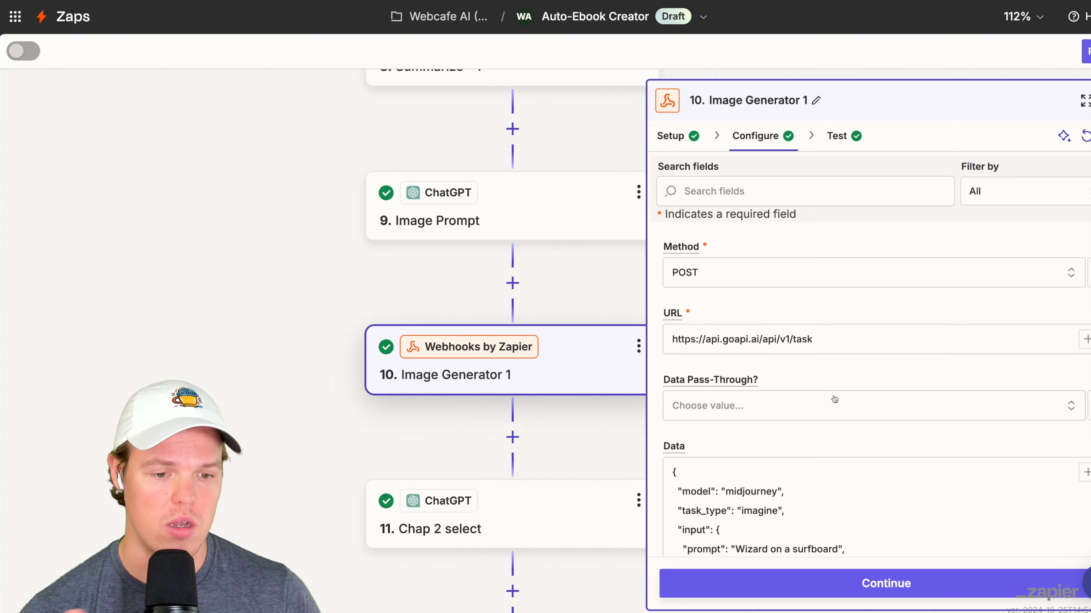
scroll(834, 400, down, 3)
drag(838, 411, 735, 410)
key(BackSpace)
click(1085, 333)
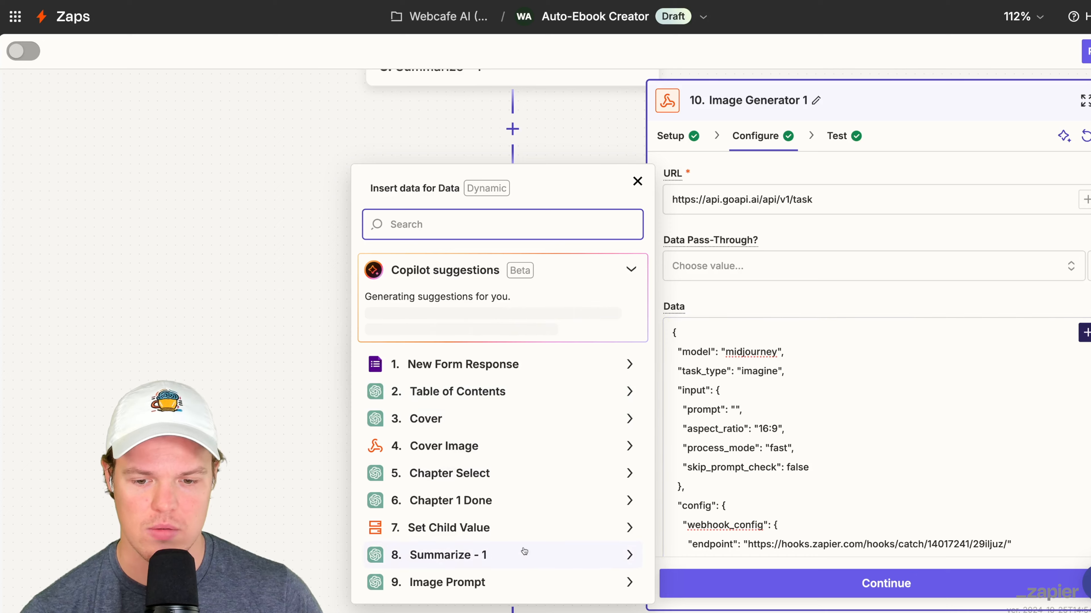
click(521, 584)
click(522, 534)
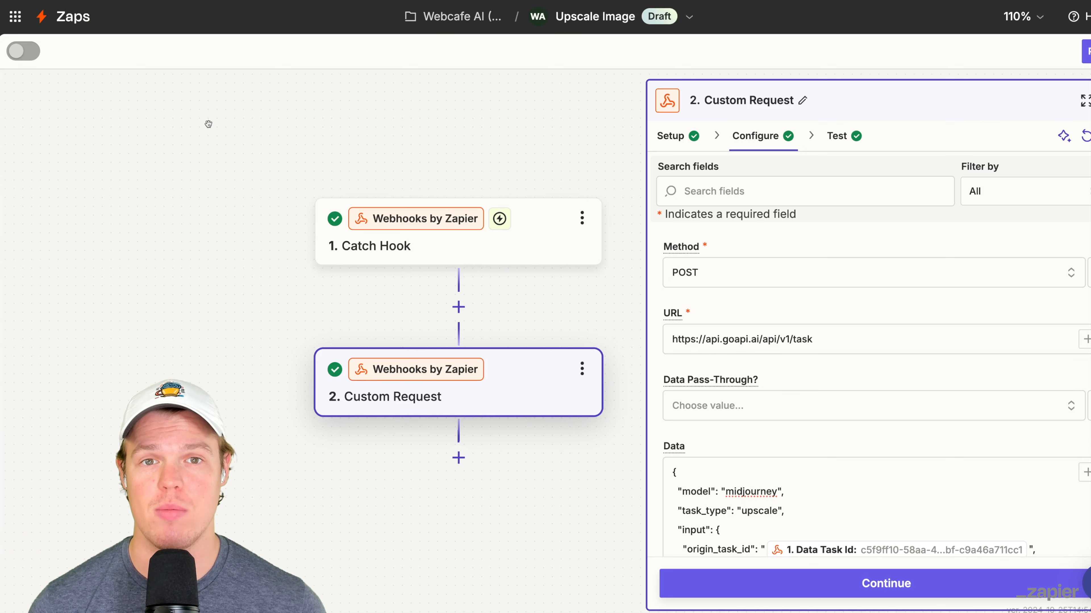
- Check the webhook URL and test records of the Catch Hook trigger in the Upscale Image Zap
click(506, 239)
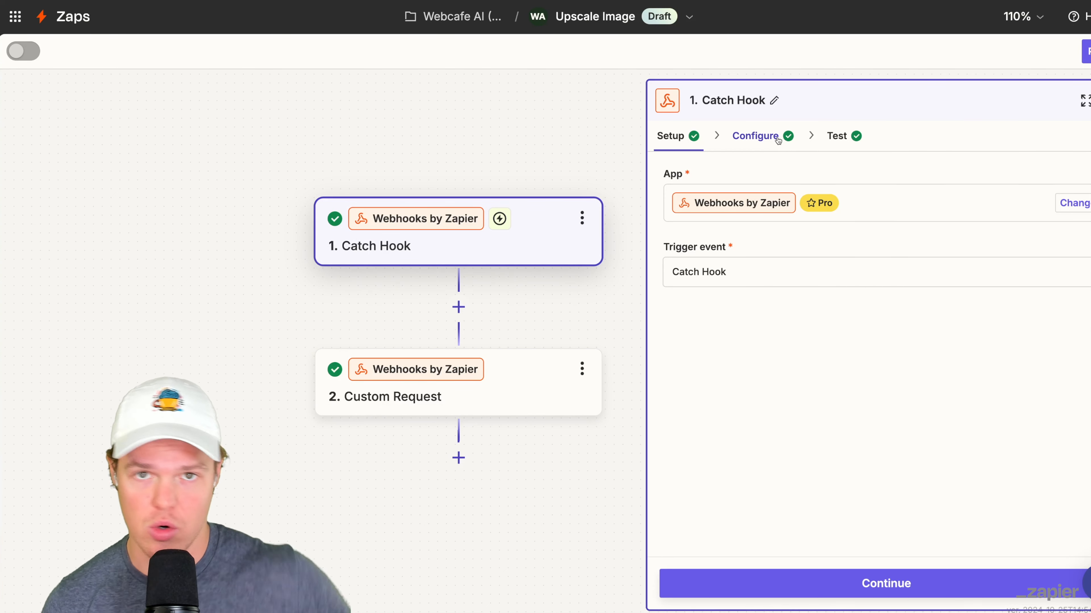
click(835, 136)
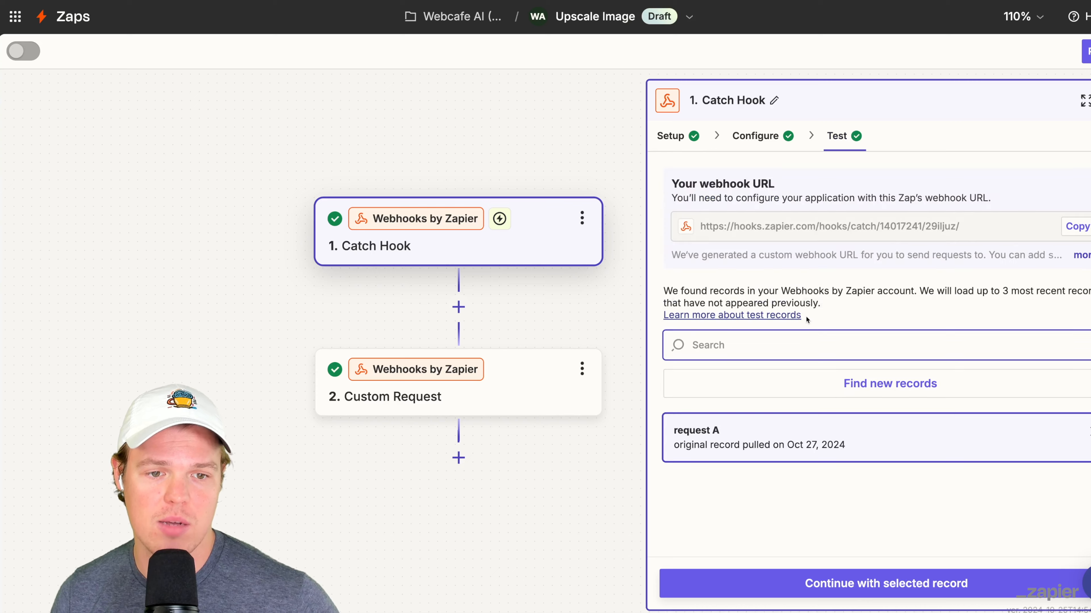
mouse_move(769, 417)
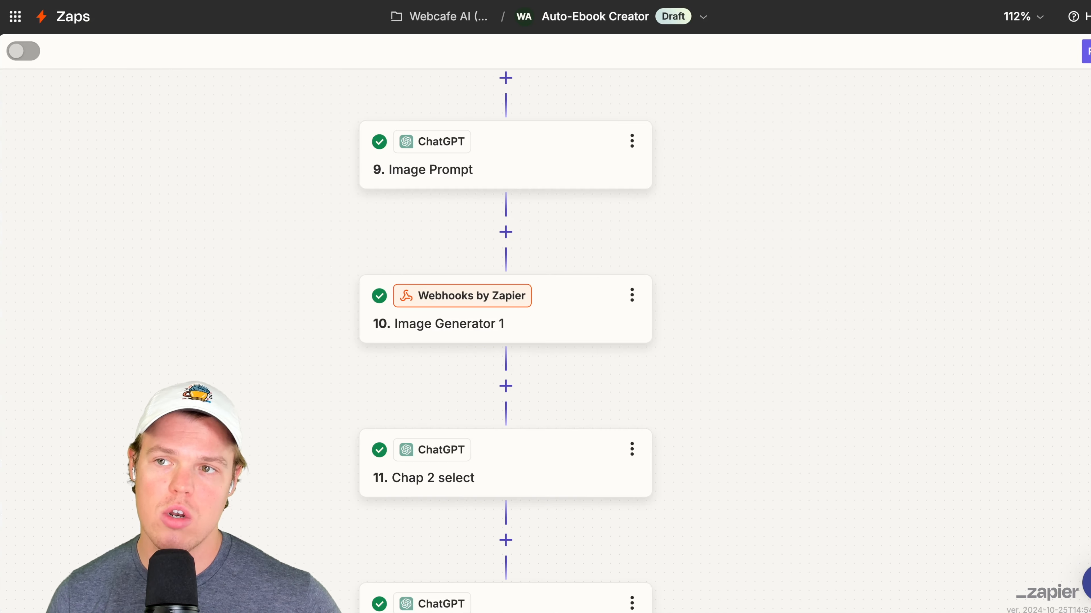
drag(236, 163, 282, 222)
- Retest Cover Image in the Auto-Ebook Creator Zap and find new records for the Catch Hook trigger in Upscale Image
click(631, 365)
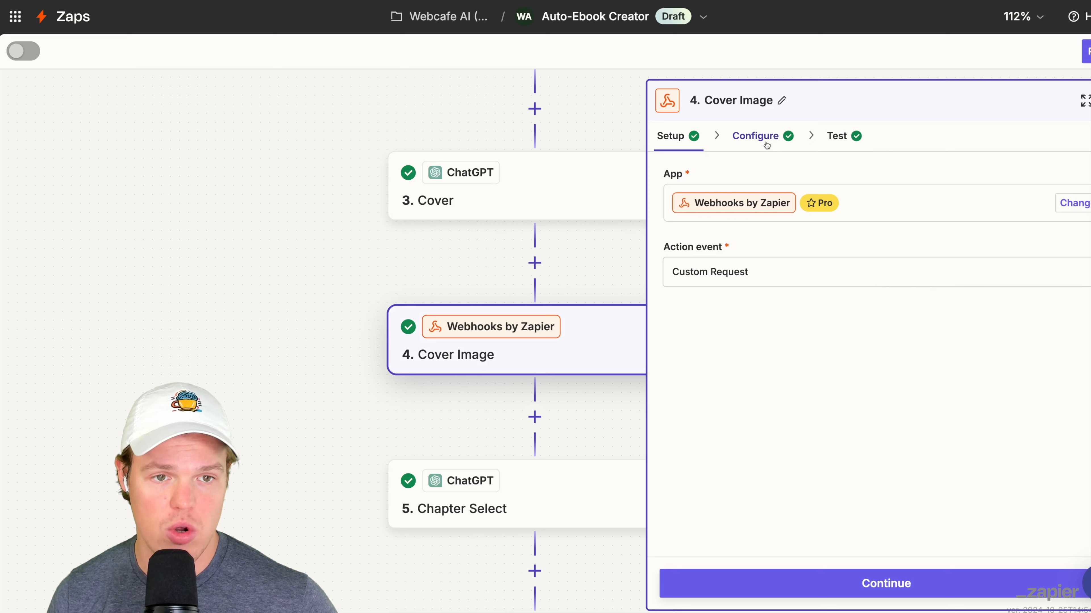
click(854, 137)
click(816, 581)
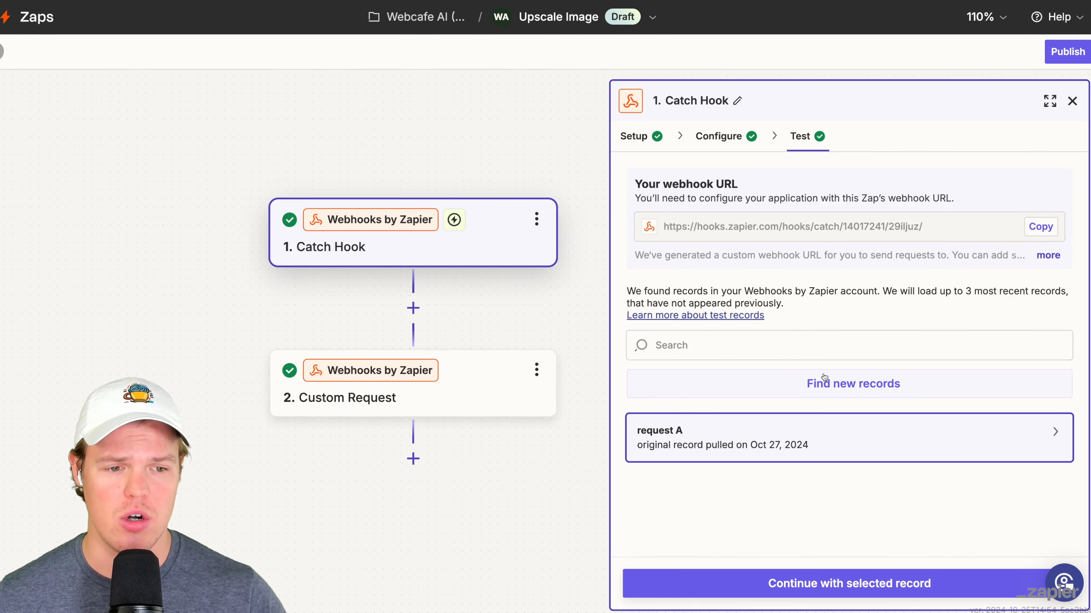
click(838, 378)
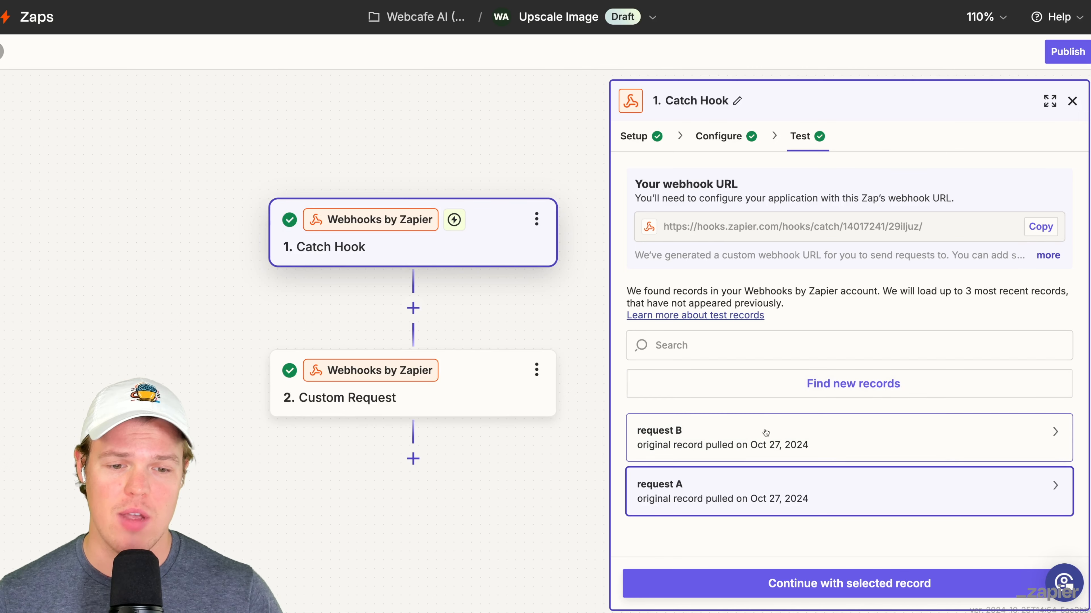
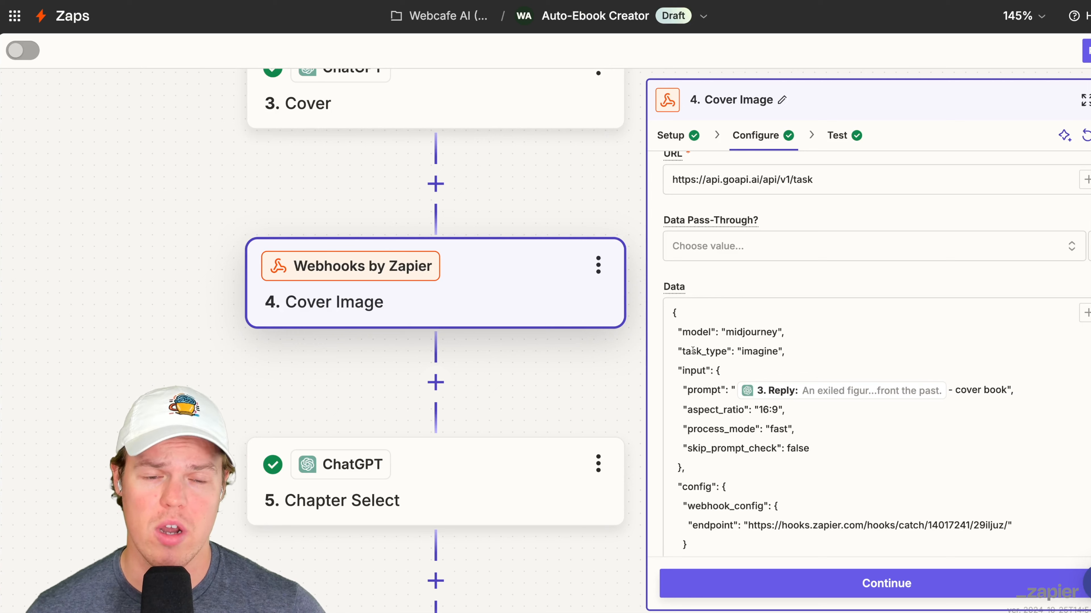
- Review the prompt labels in the Data of Cover Image and Image Generator 1, and the Conversation step of the Upscale Image Zap
scroll(816, 378, down, 3)
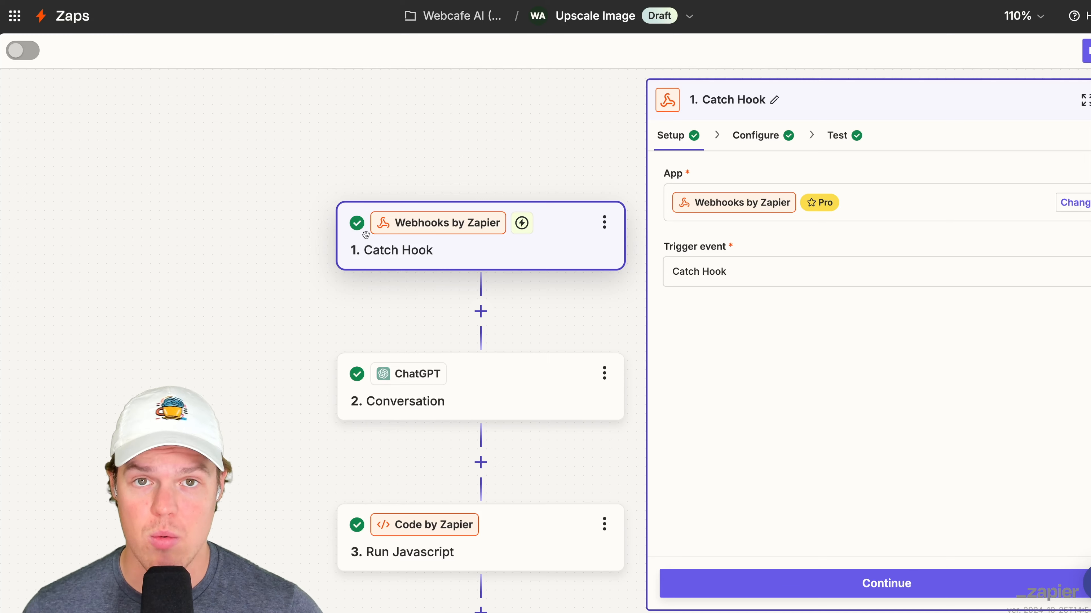
scroll(365, 234, up, 3)
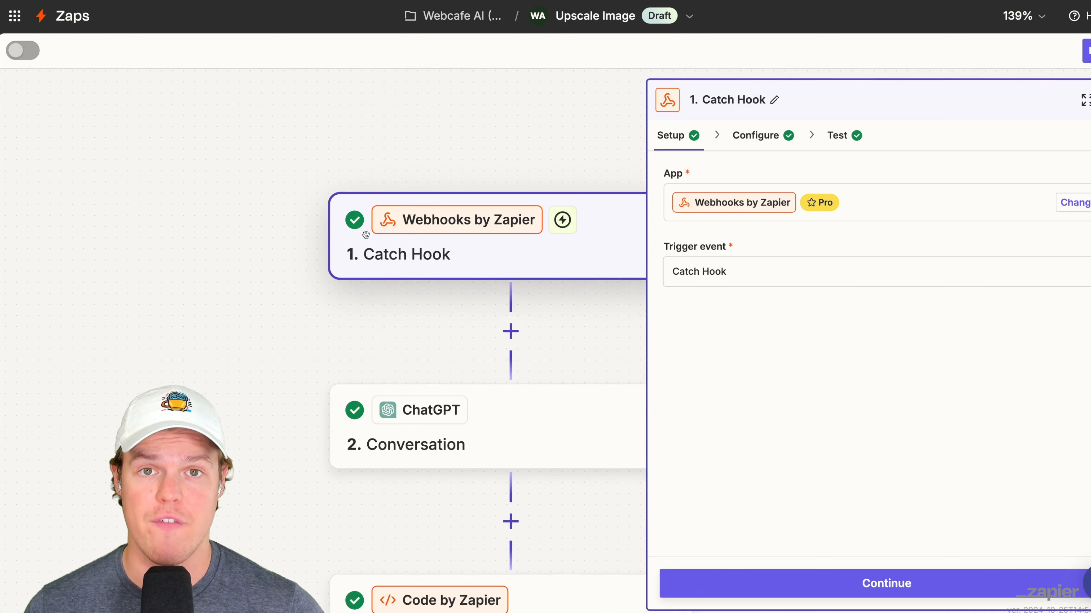
scroll(366, 234, down, 2)
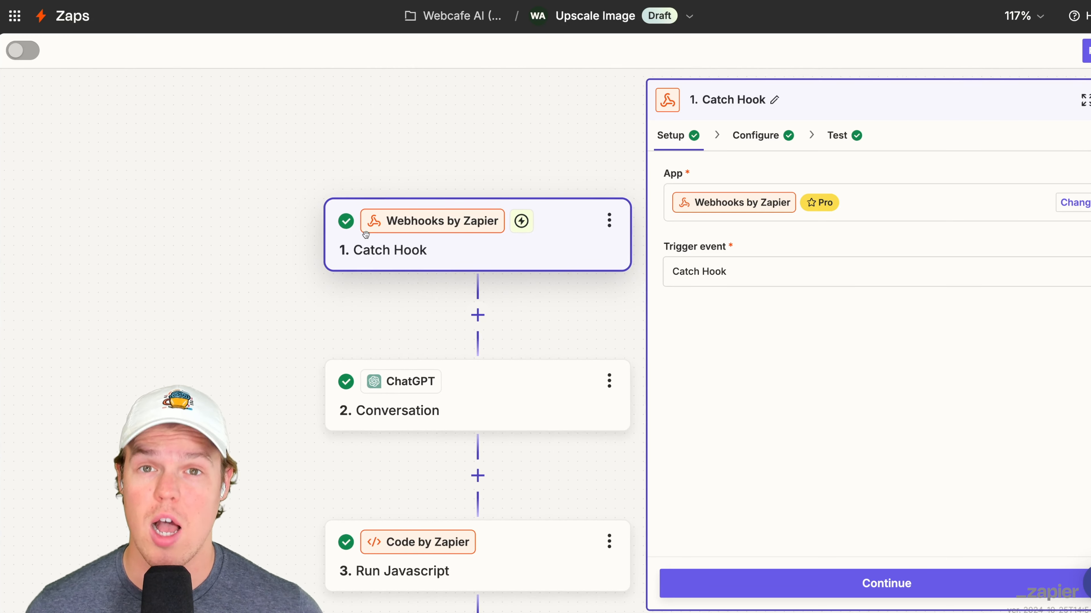
scroll(365, 234, down, 3)
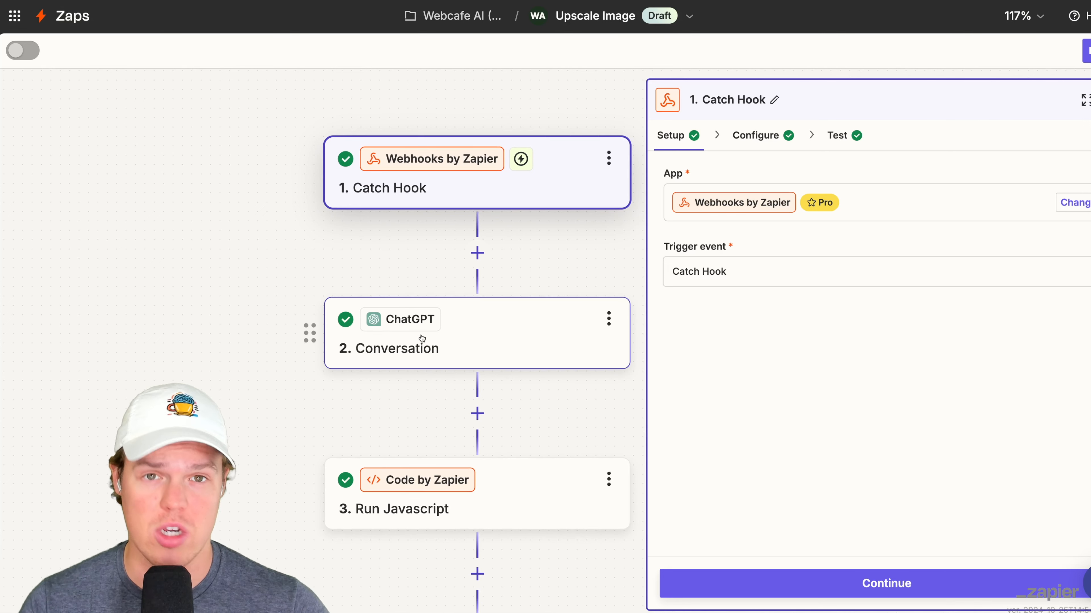
click(431, 343)
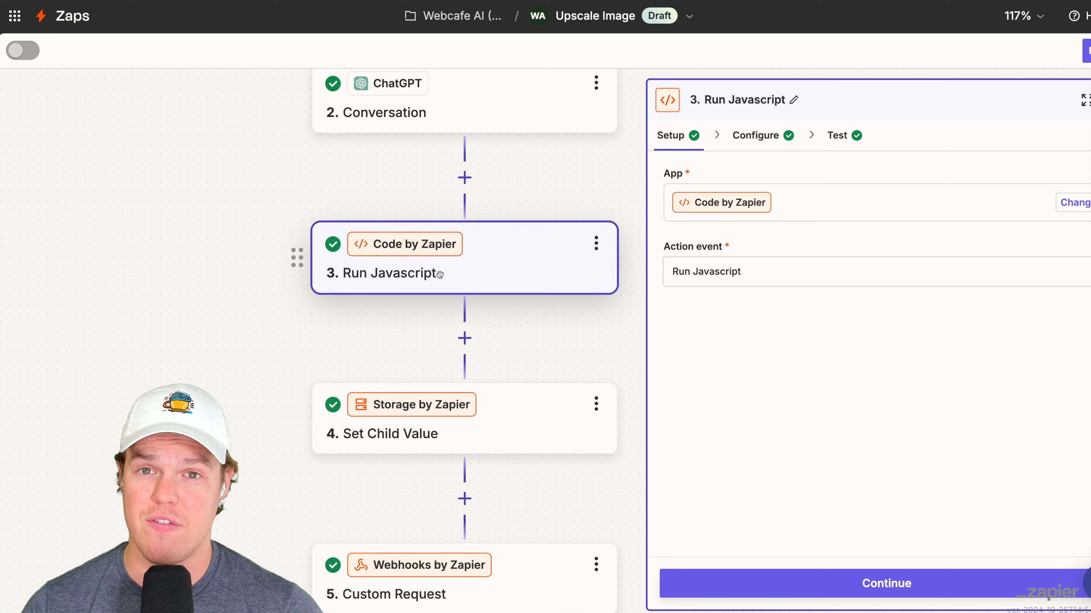
- Examine the workload input mapped to Data Task Id and the string-splicing code in Upscale Image's Run Javascript step
scroll(447, 273, up, 1)
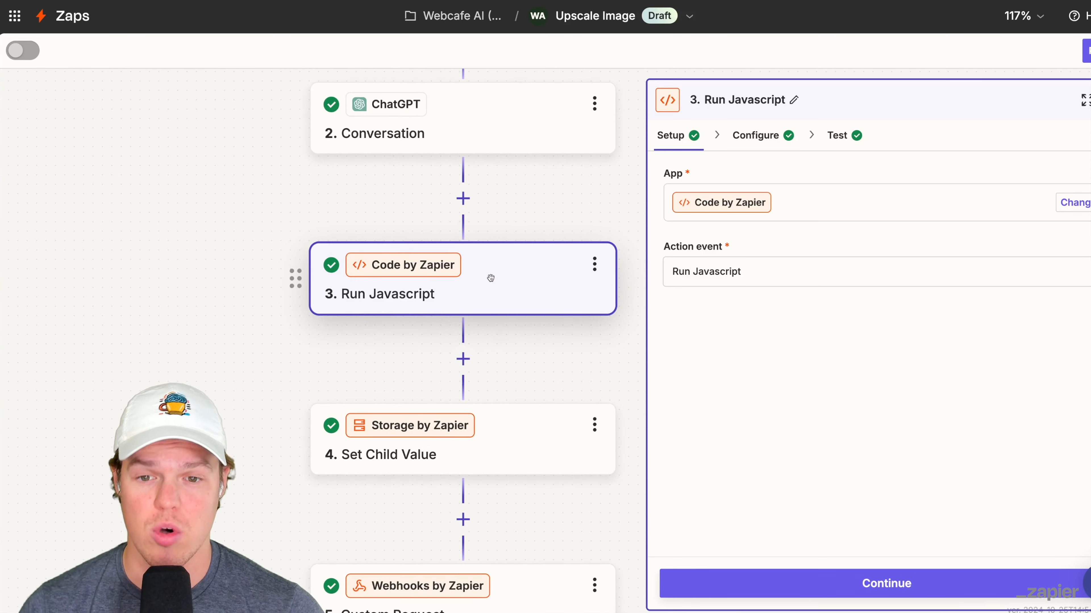
click(747, 138)
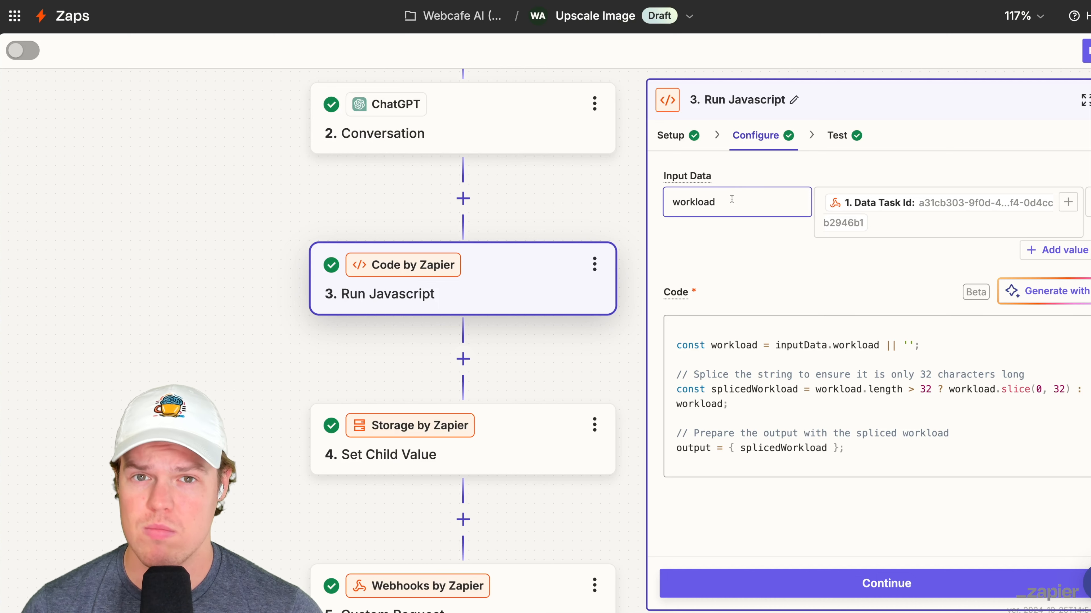
click(895, 221)
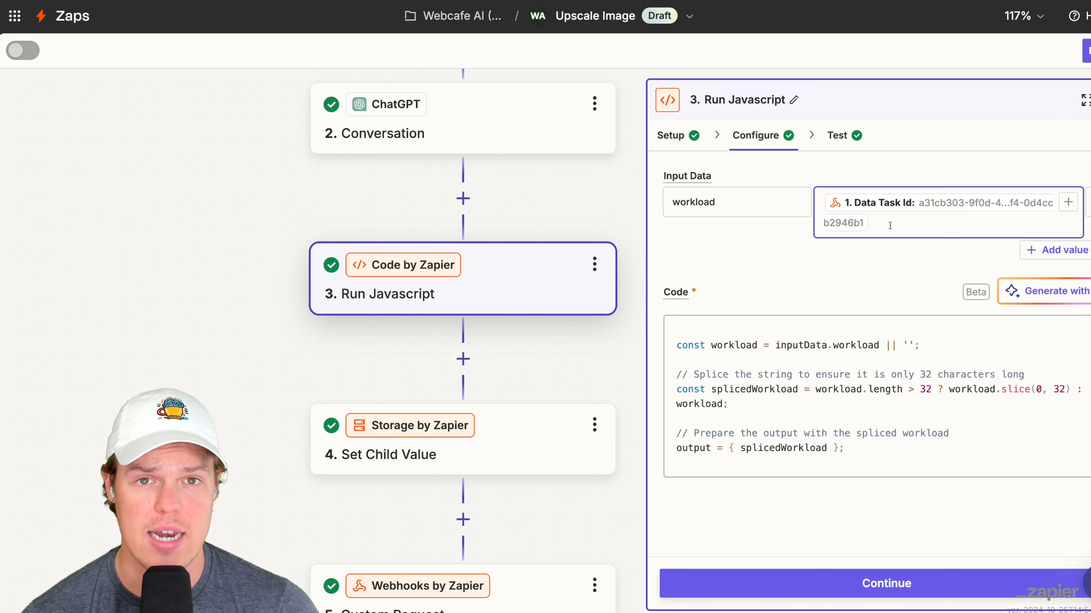
scroll(550, 233, up, 5)
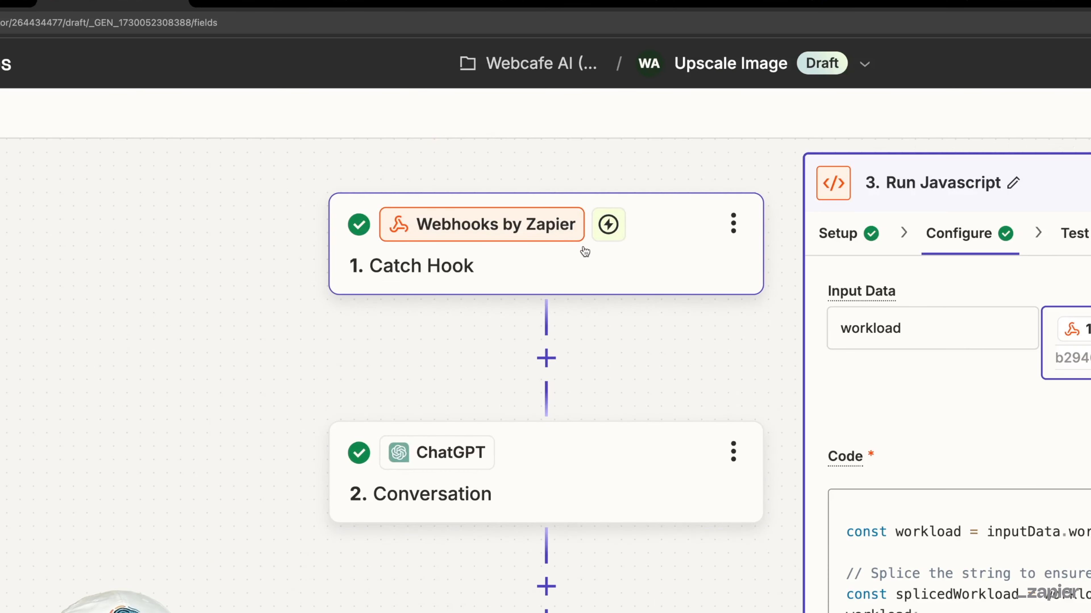
scroll(667, 360, down, 5)
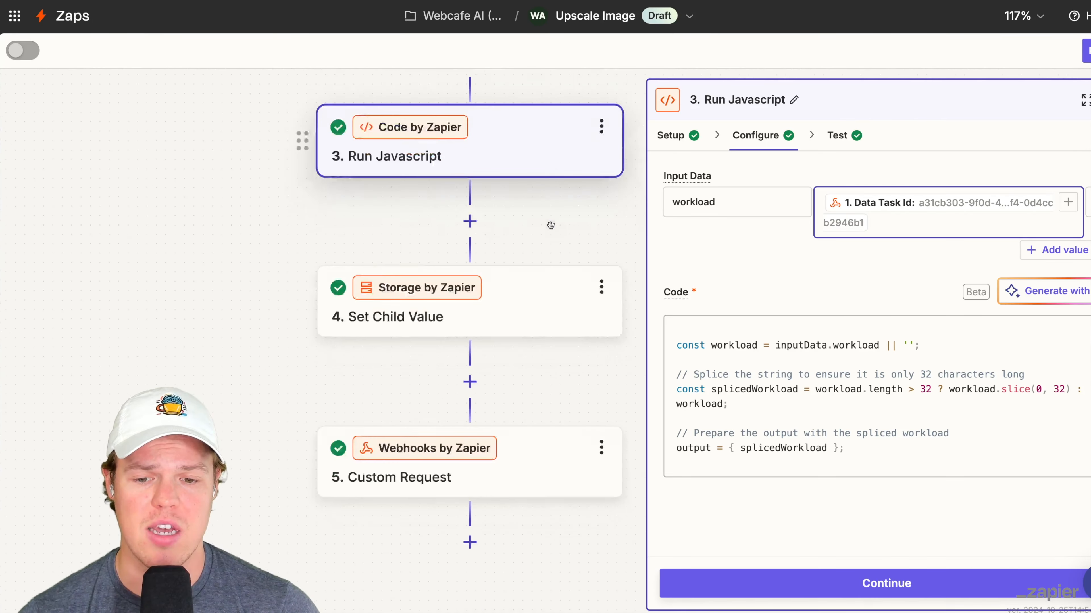
scroll(551, 225, down, 3)
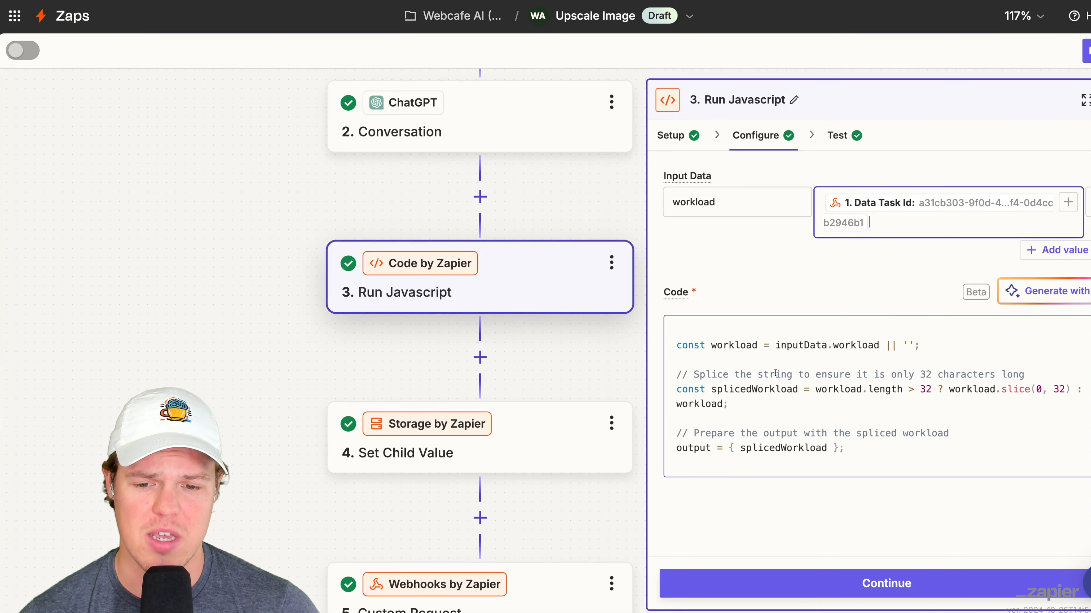
scroll(545, 315, down, 2)
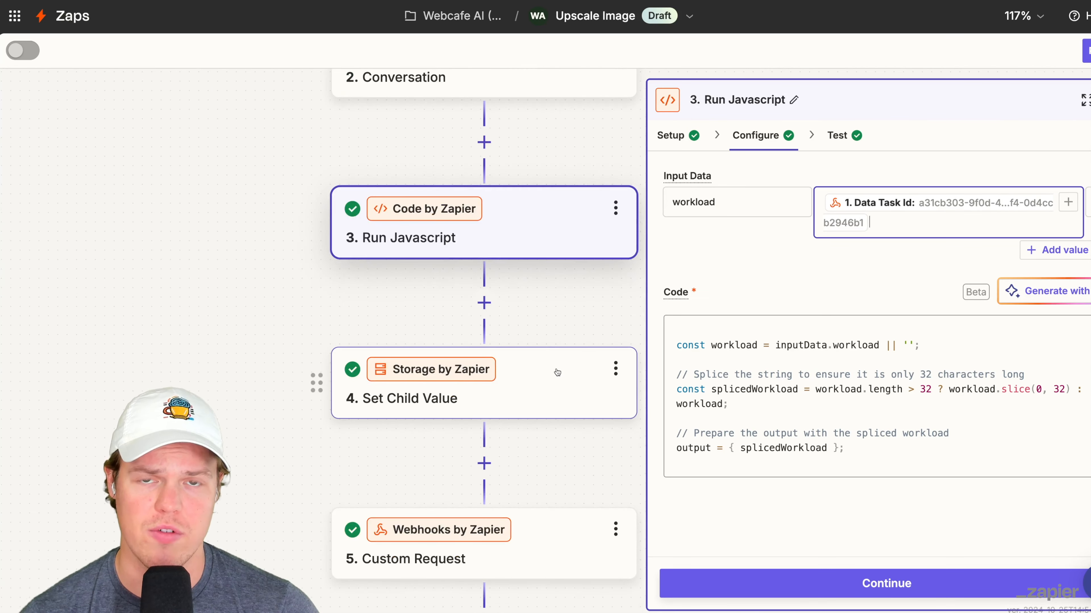
scroll(554, 326, down, 1)
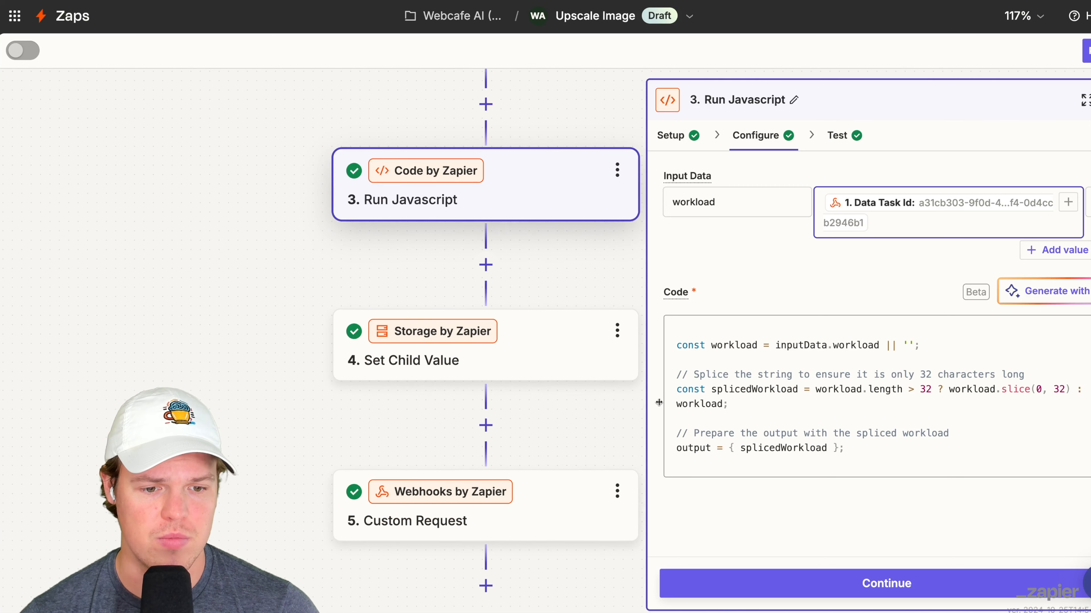
click(864, 584)
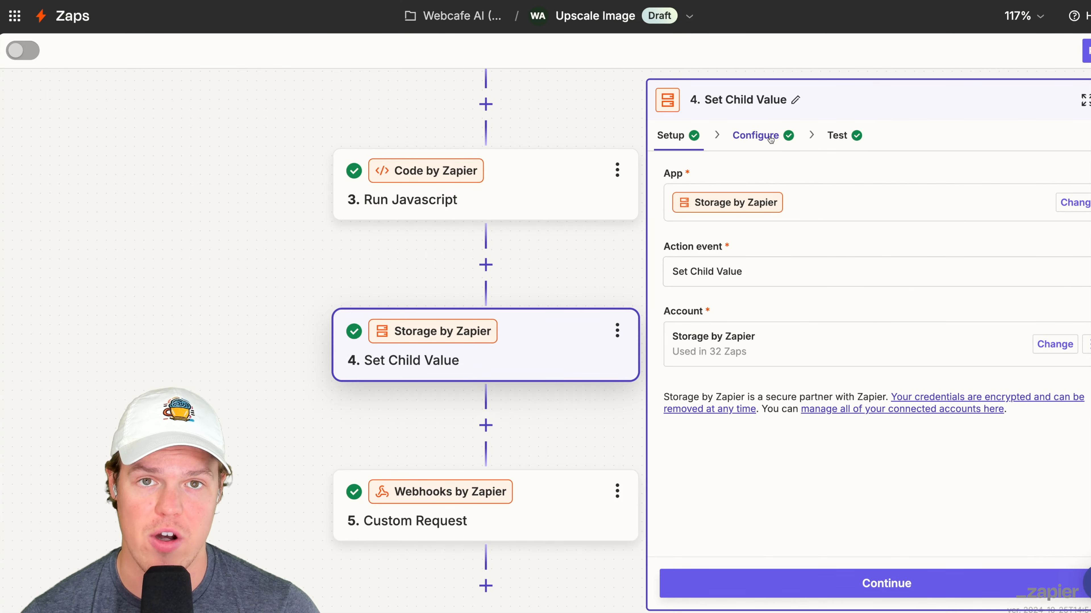
- Review the Key and the book part child value configured in the Set Child Value step
click(771, 138)
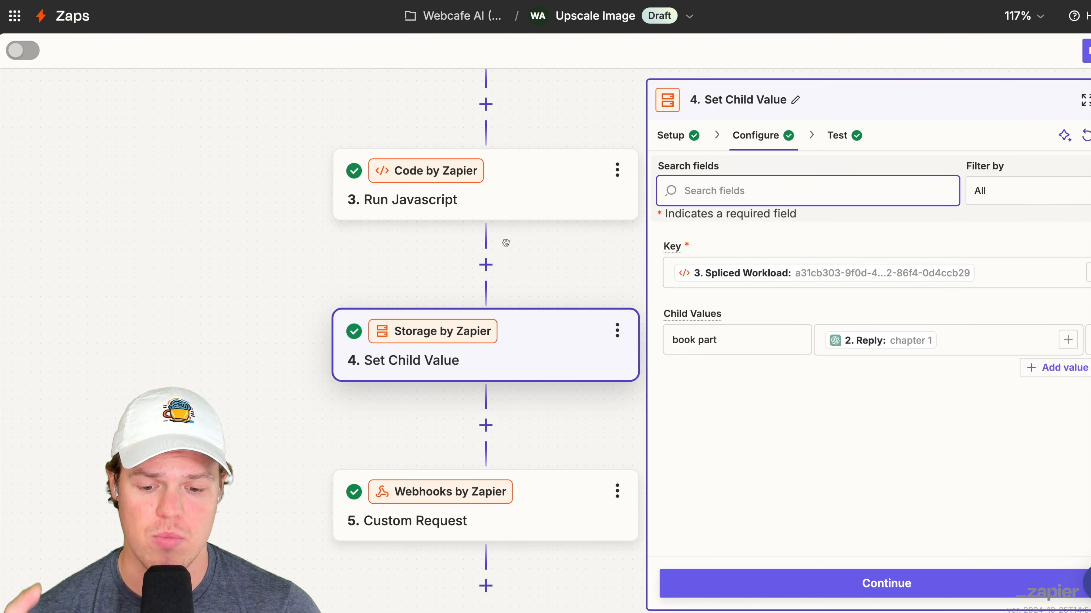
click(760, 341)
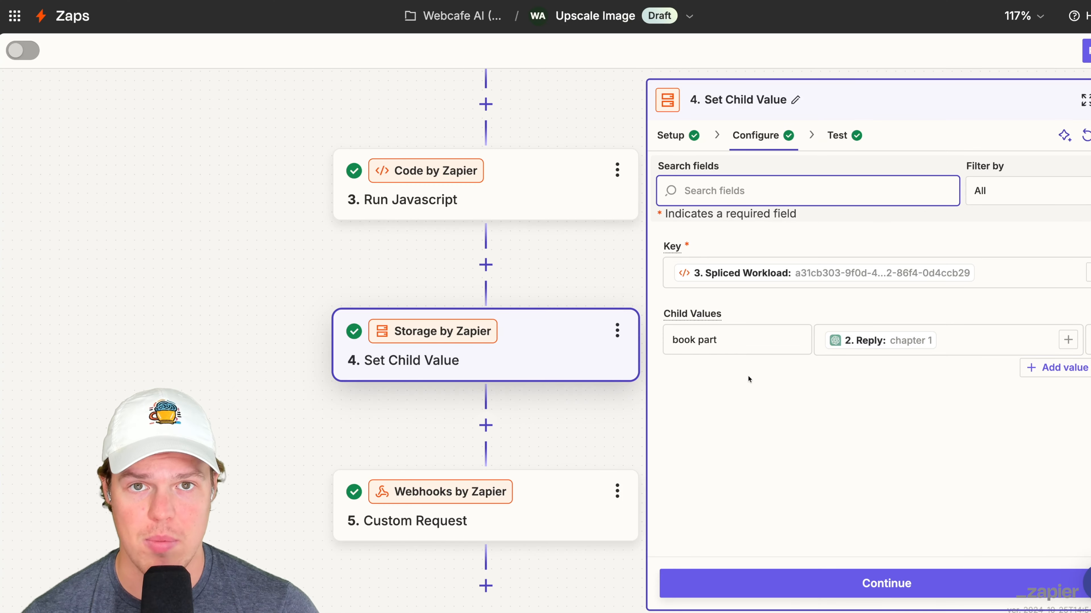
scroll(545, 139, up, 4)
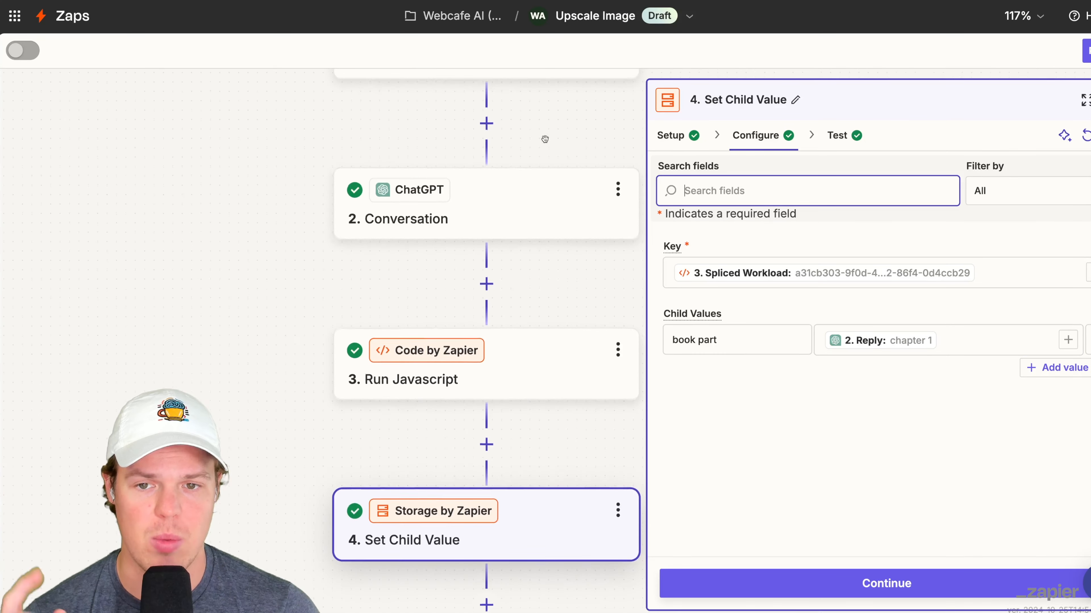
scroll(526, 402, down, 6)
- Review the configuration of the Custom Request step at the end of the Upscale Image Zap
click(523, 399)
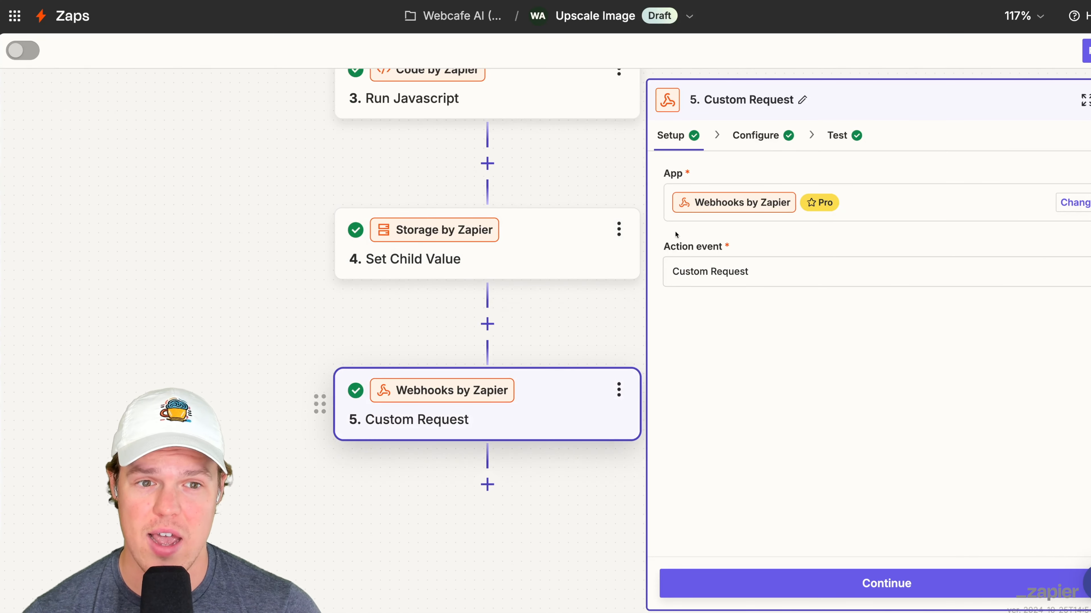
click(756, 138)
scroll(793, 310, down, 5)
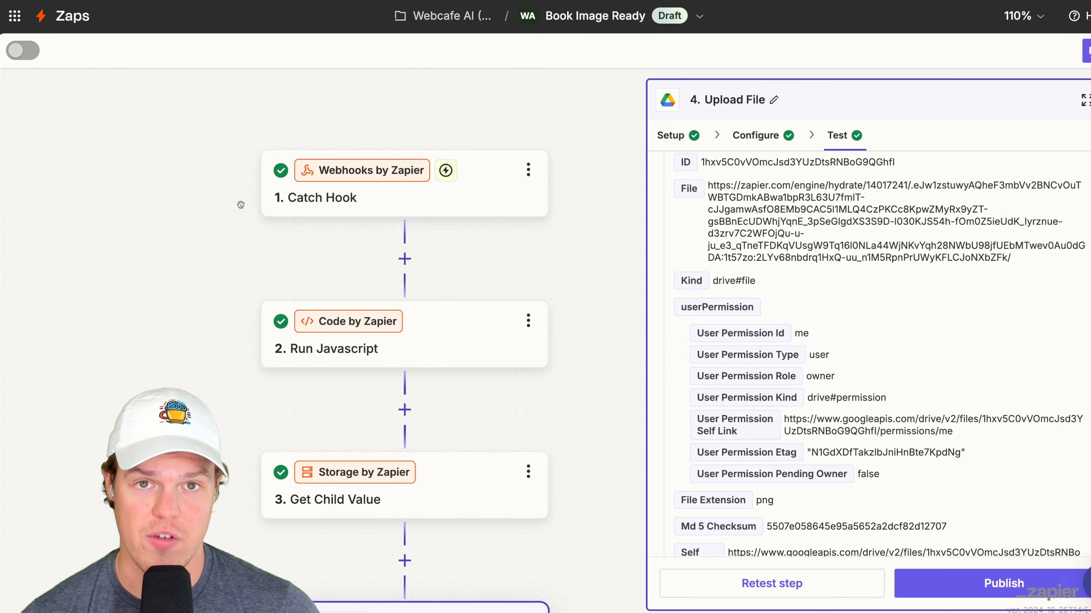
- Inspect the Data Input Origin Task Id in test record request C of the Catch Hook trigger in the Book Image Ready Zap
scroll(240, 204, up, 3)
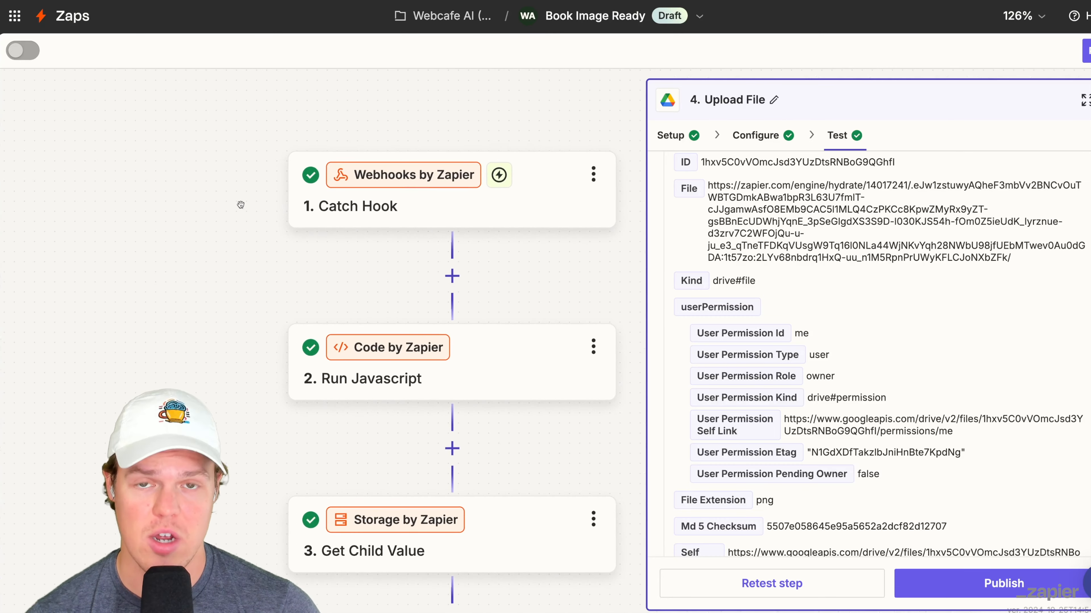
click(340, 199)
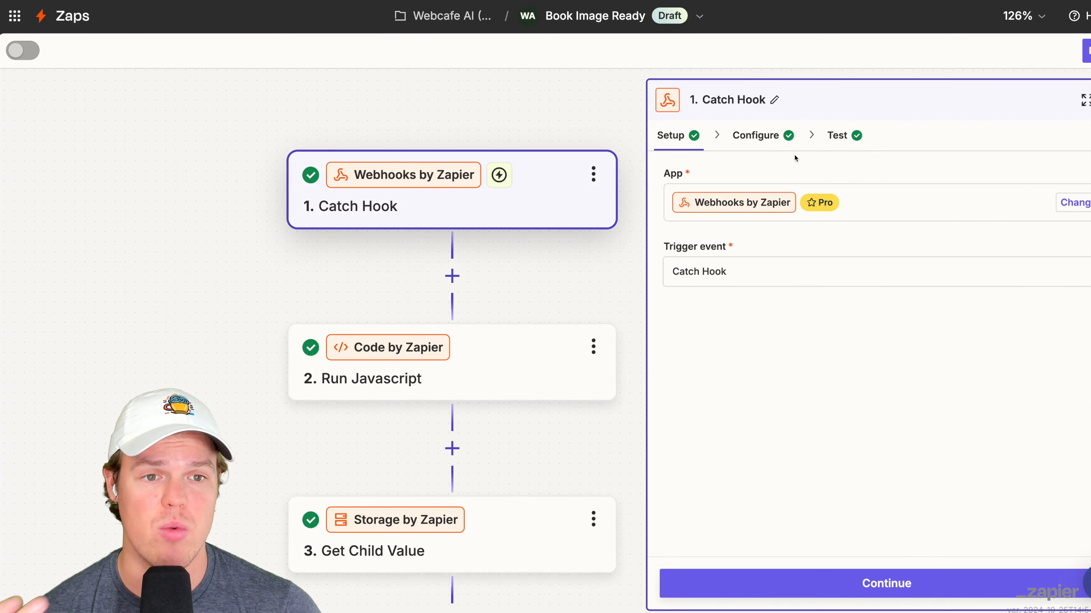
click(779, 145)
click(836, 135)
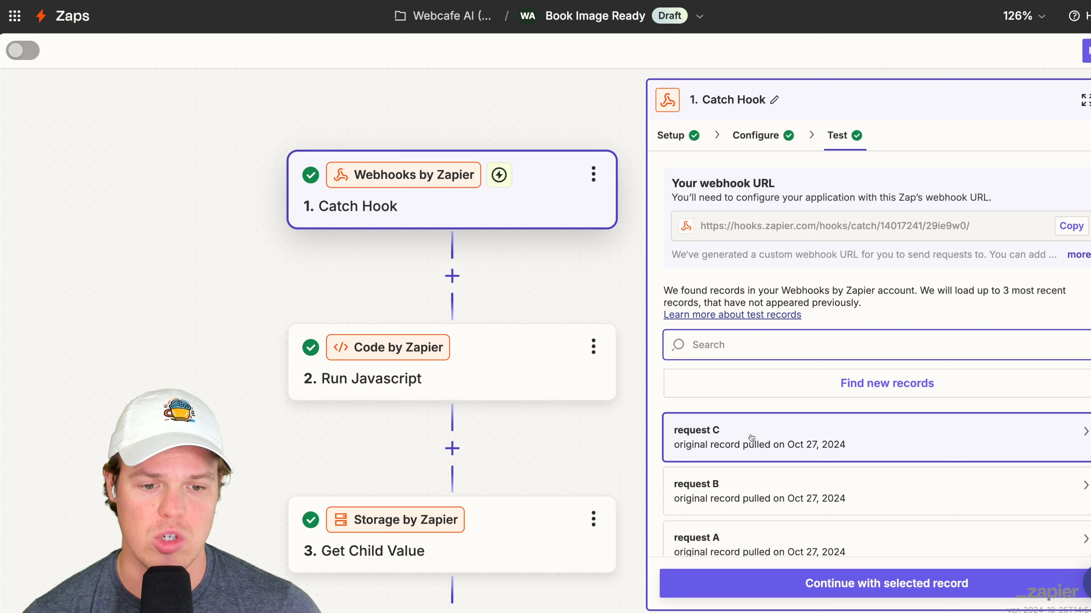
click(738, 431)
scroll(577, 297, down, 5)
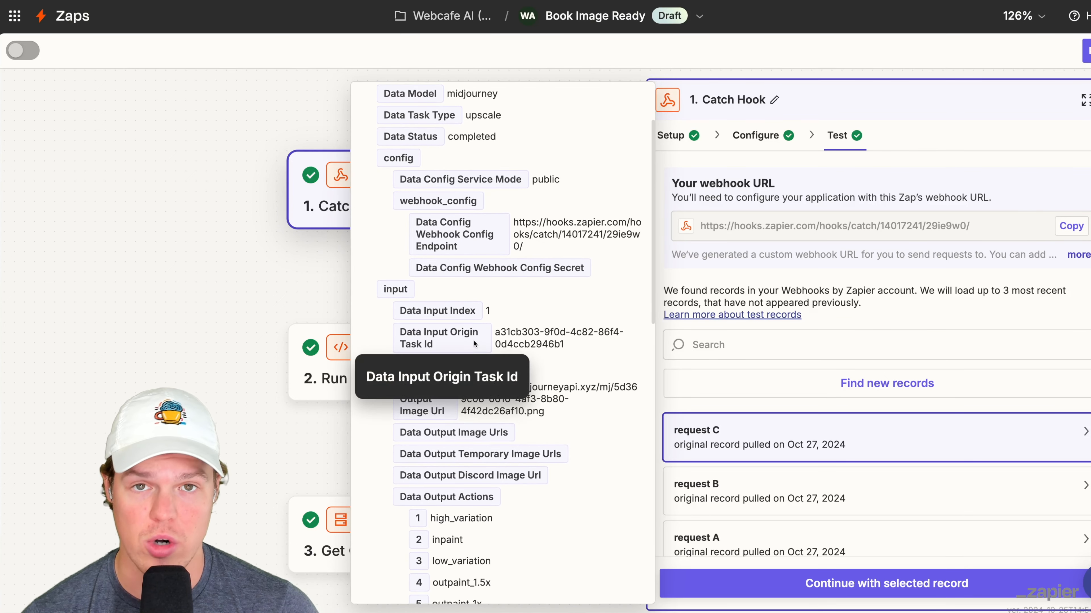
click(277, 237)
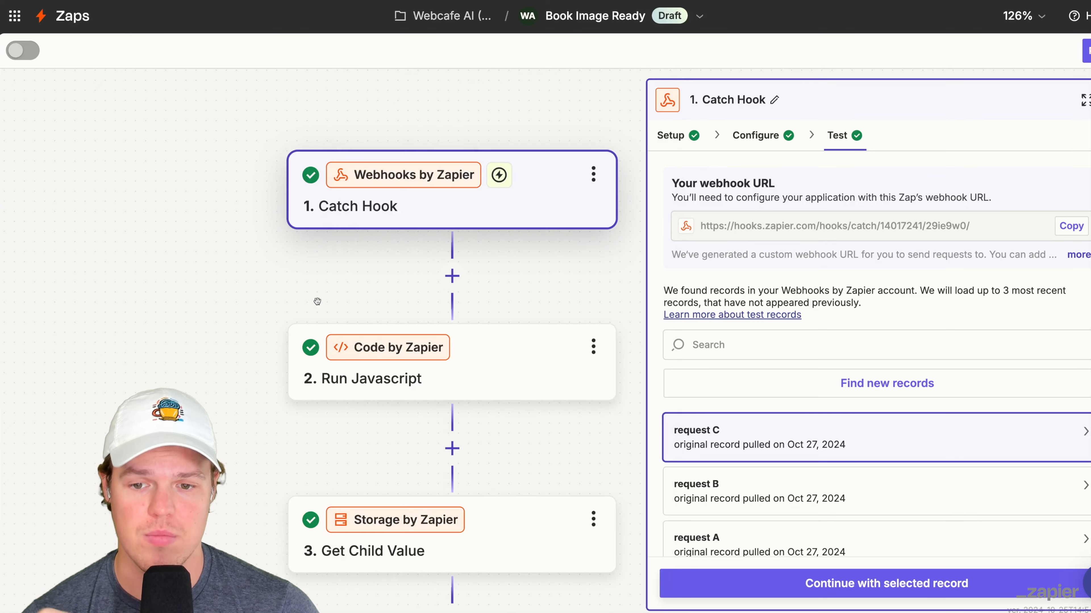
- Review the workload input and code of Book Image Ready's Run Javascript step and the Key and Child Keys of Get Child Value
click(389, 370)
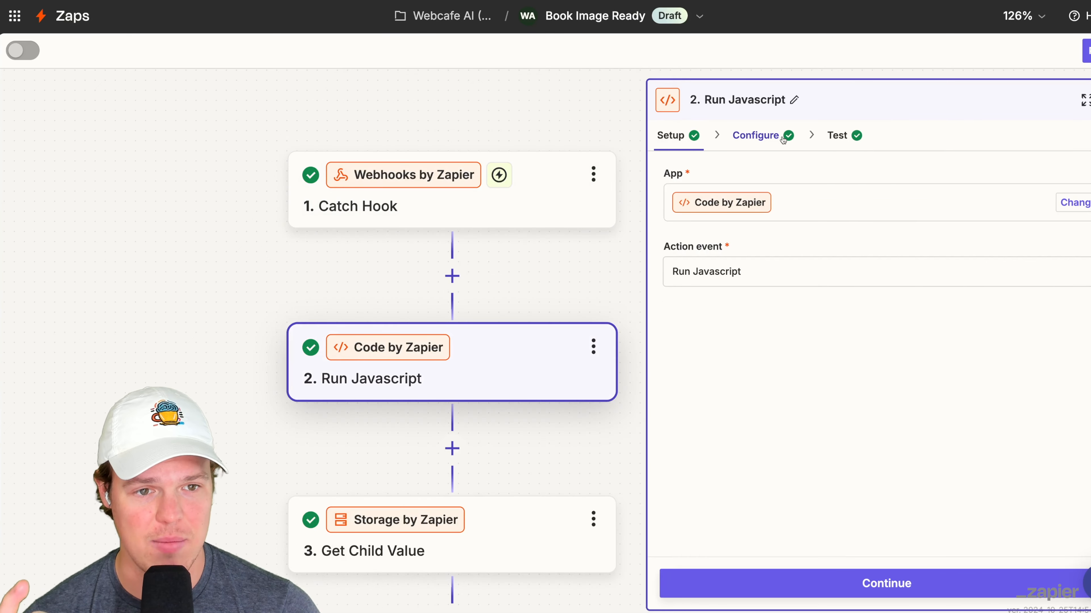
click(768, 136)
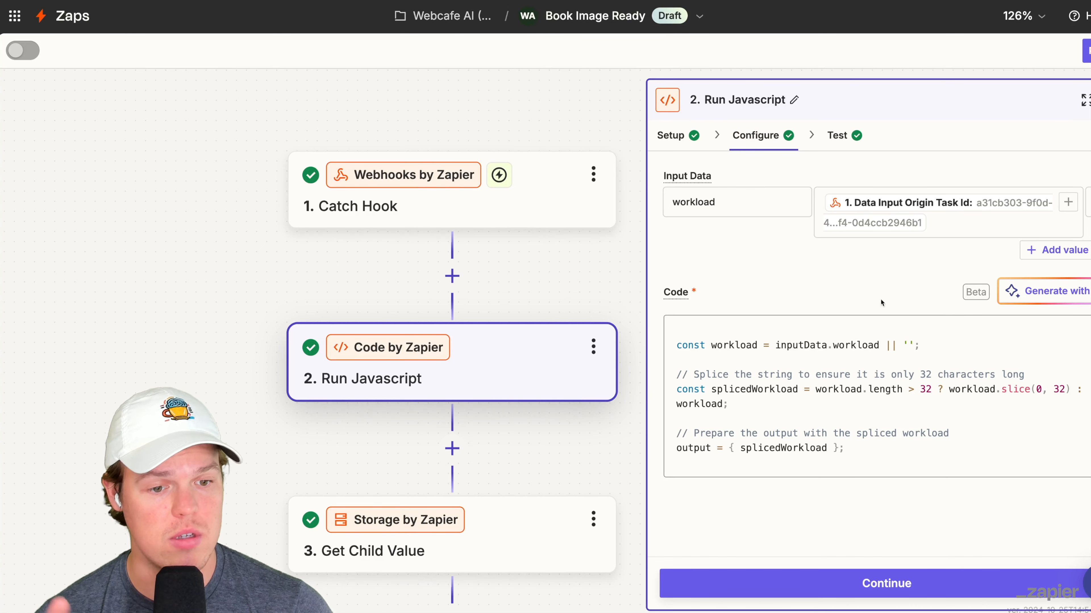
click(558, 515)
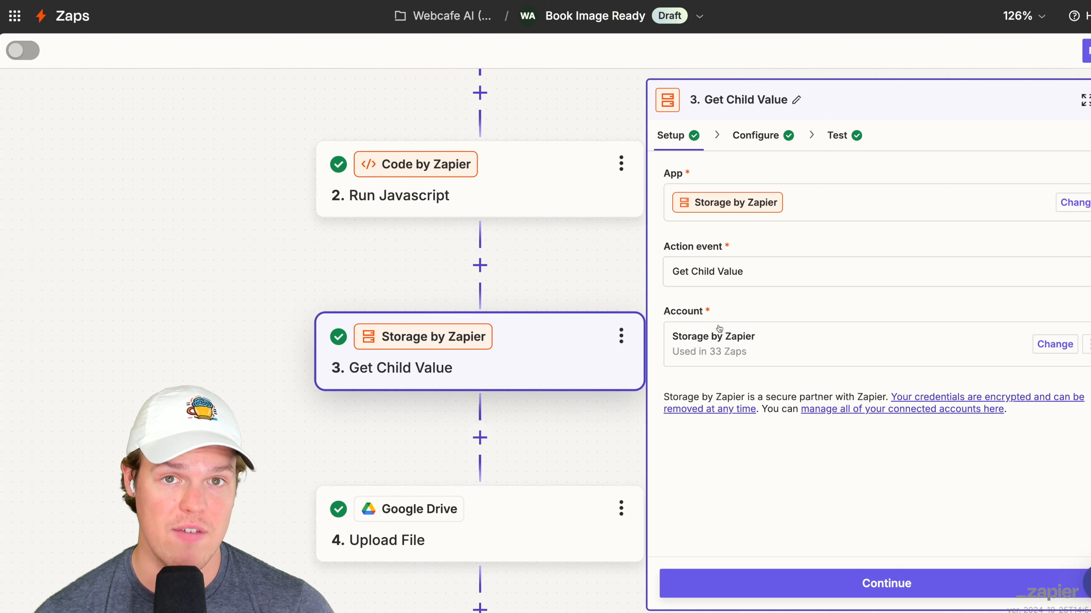
click(766, 135)
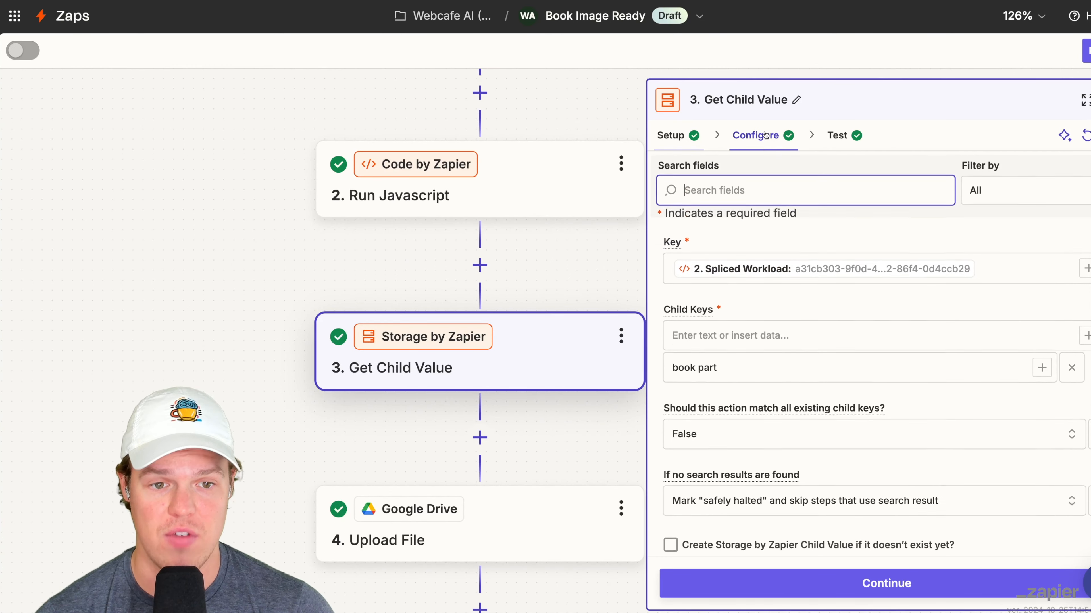
scroll(759, 209, down, 1)
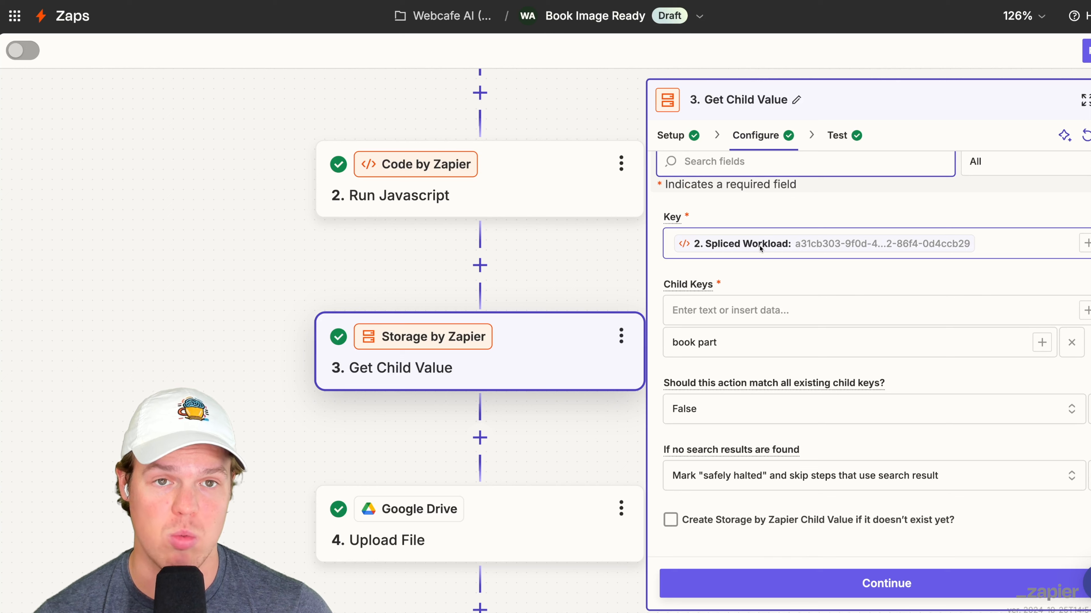
scroll(787, 291, down, 1)
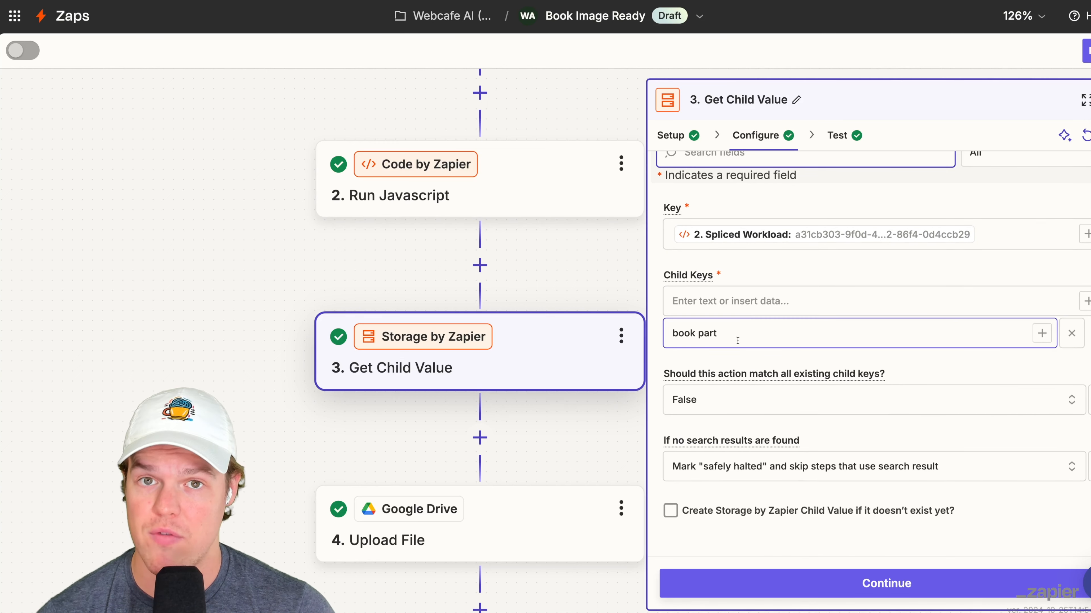
scroll(739, 341, down, 1)
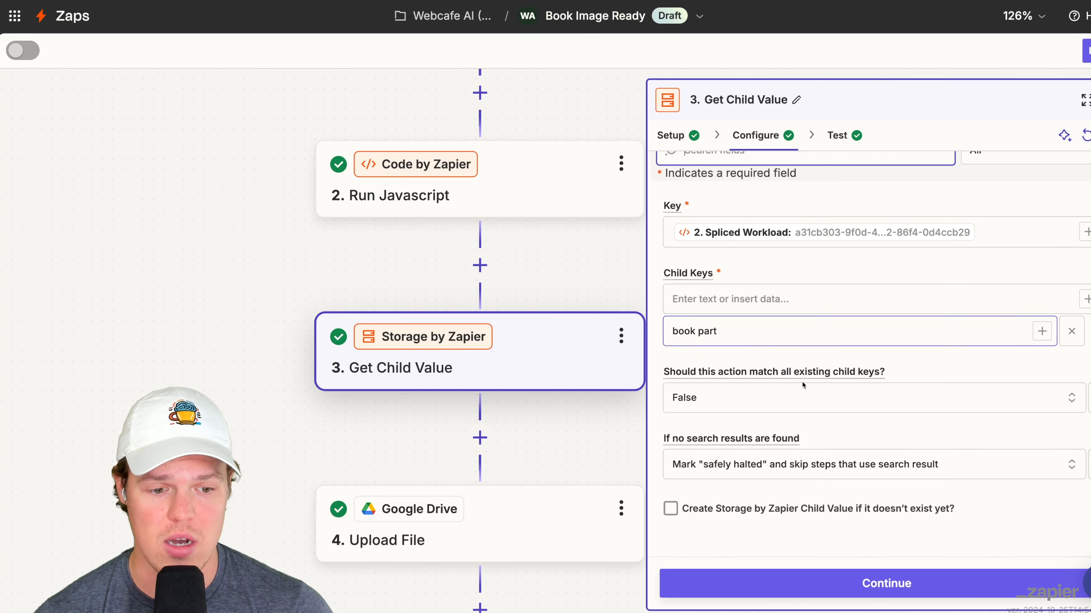
- Check the output data of the Get Child Value step's test
click(835, 138)
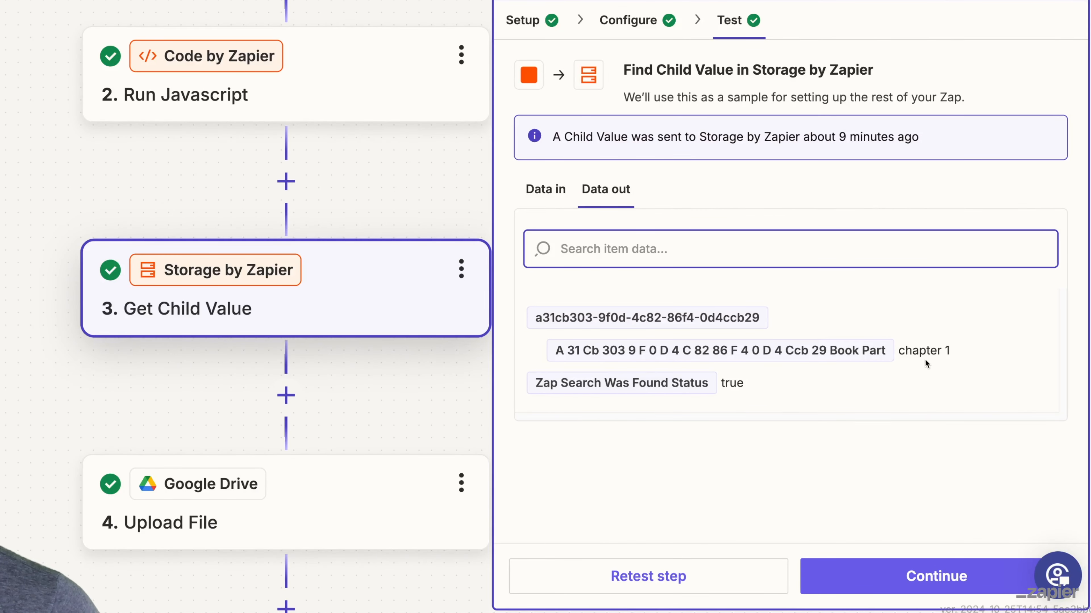
click(357, 351)
scroll(357, 352, down, 2)
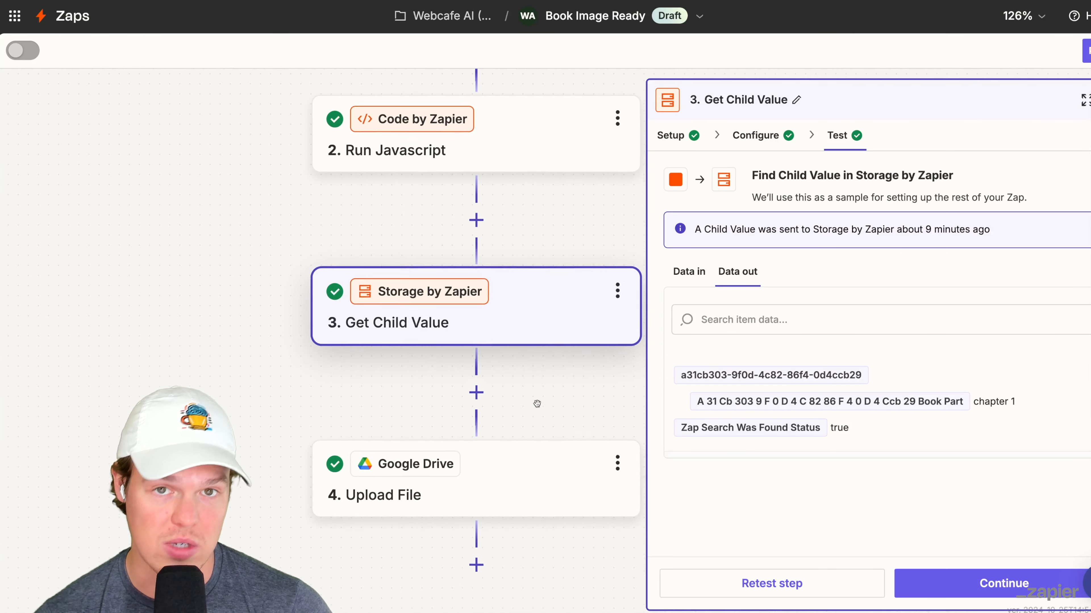
scroll(537, 404, down, 1)
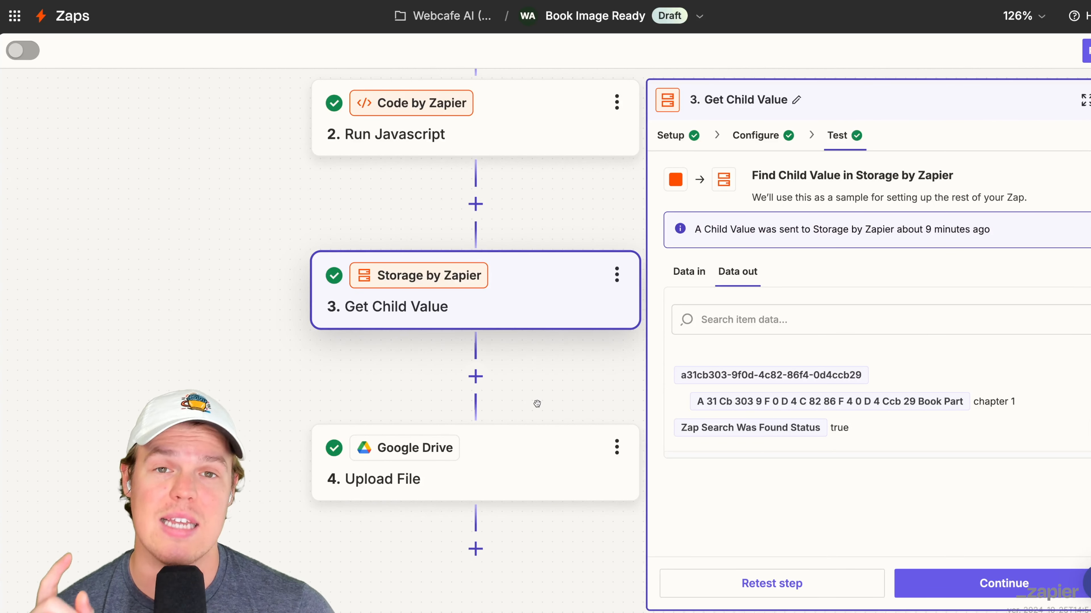
- Review the folder, file and file name mappings configured in the Google Drive Upload File step
click(535, 470)
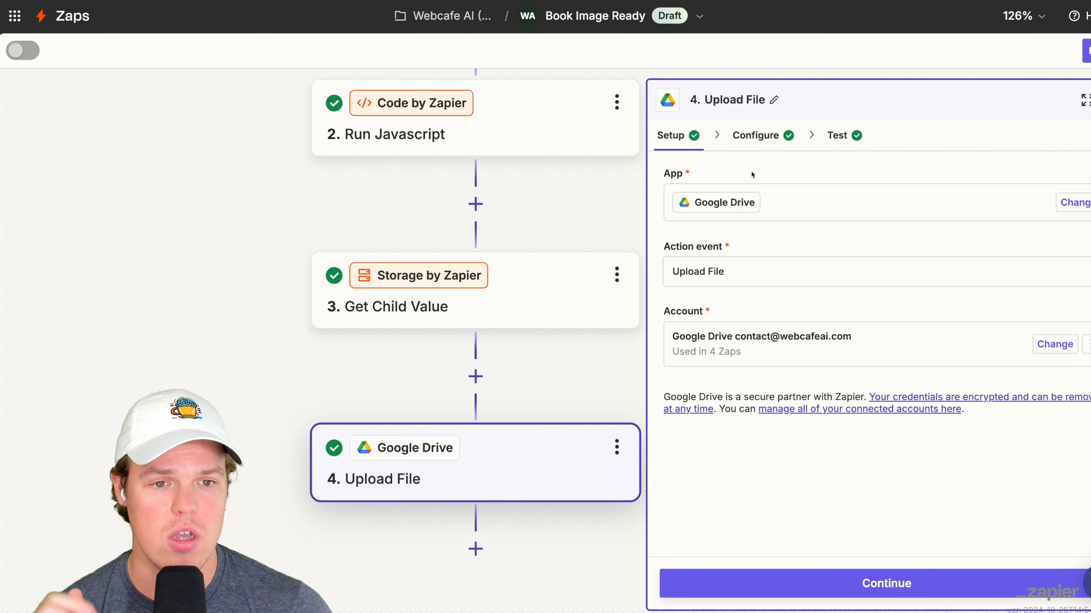
click(759, 136)
scroll(801, 247, down, 3)
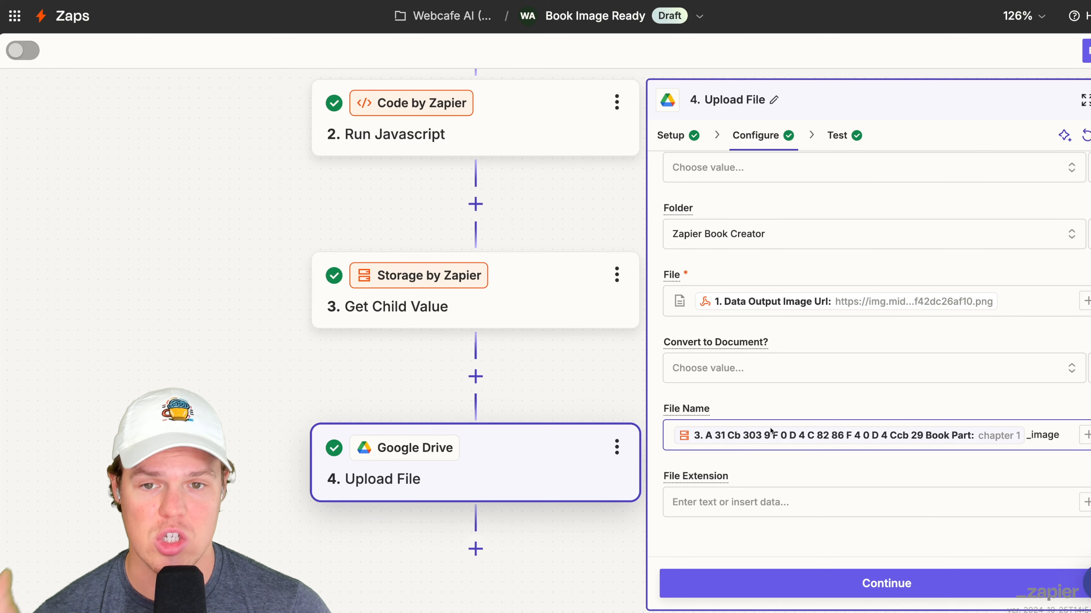
scroll(507, 330, up, 1)
scroll(482, 323, down, 1)
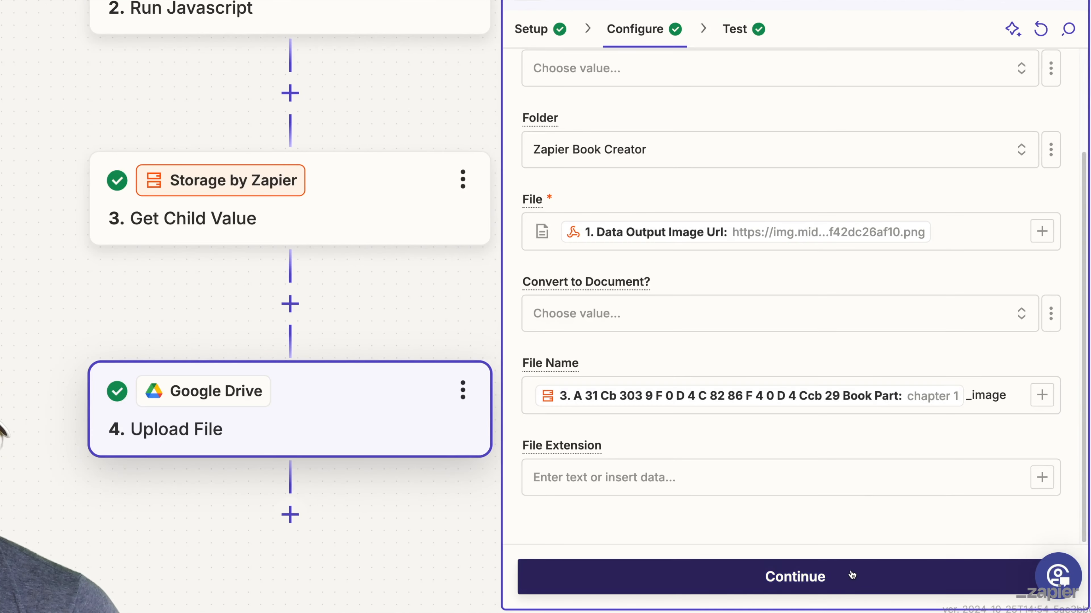
- Retest the Google Drive Upload File step in the Book Image Ready Zap and check the uploaded file
click(992, 583)
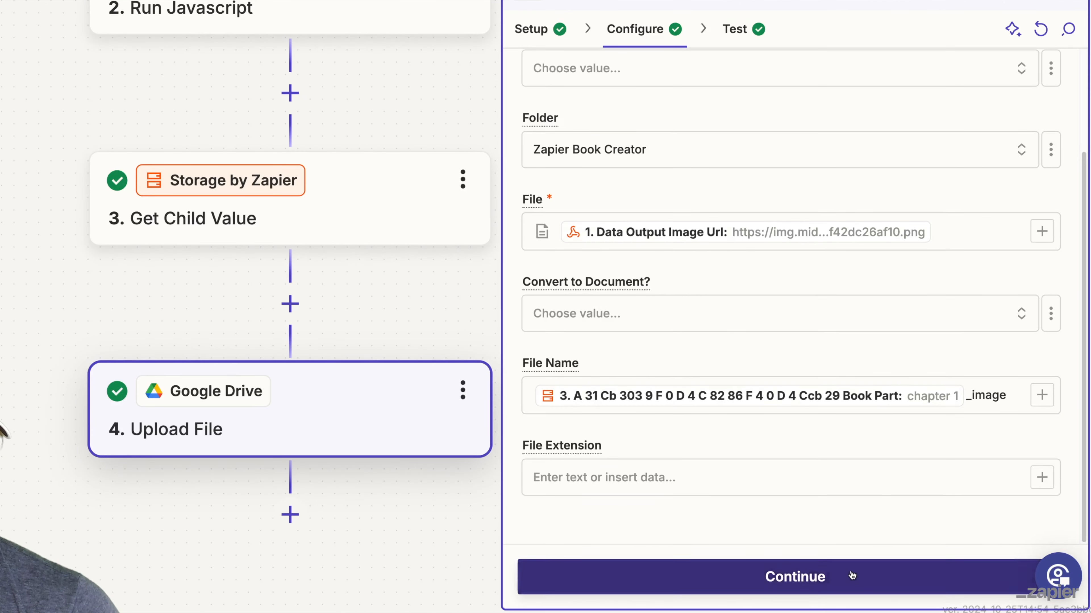
click(730, 575)
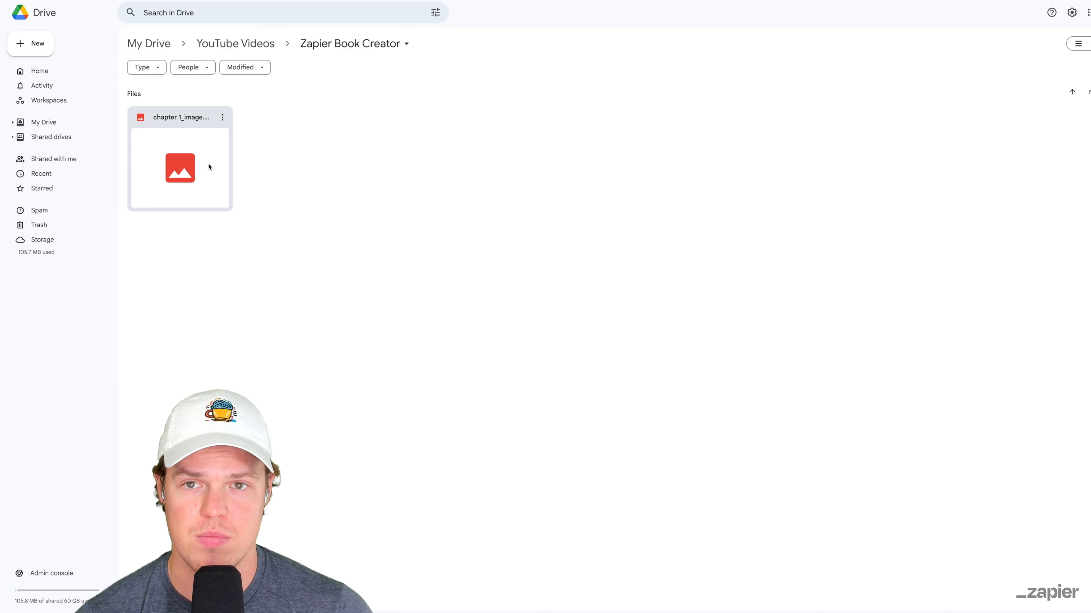
double_click(212, 166)
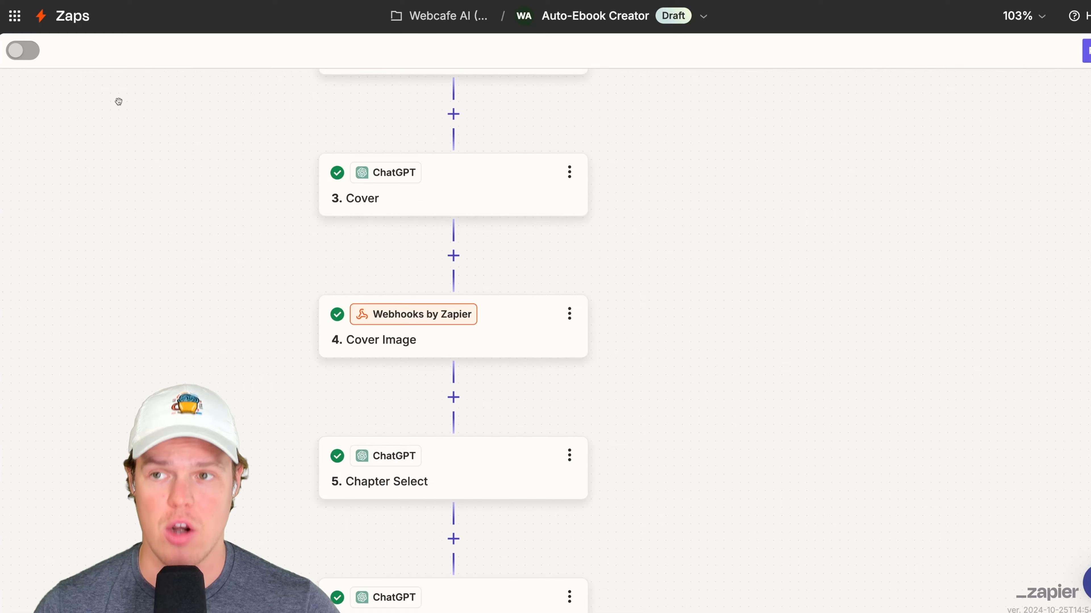
- Review the step sequence of the Auto-Ebook Creator Zap from Cover through Chapter 2 Done
scroll(174, 183, down, 5)
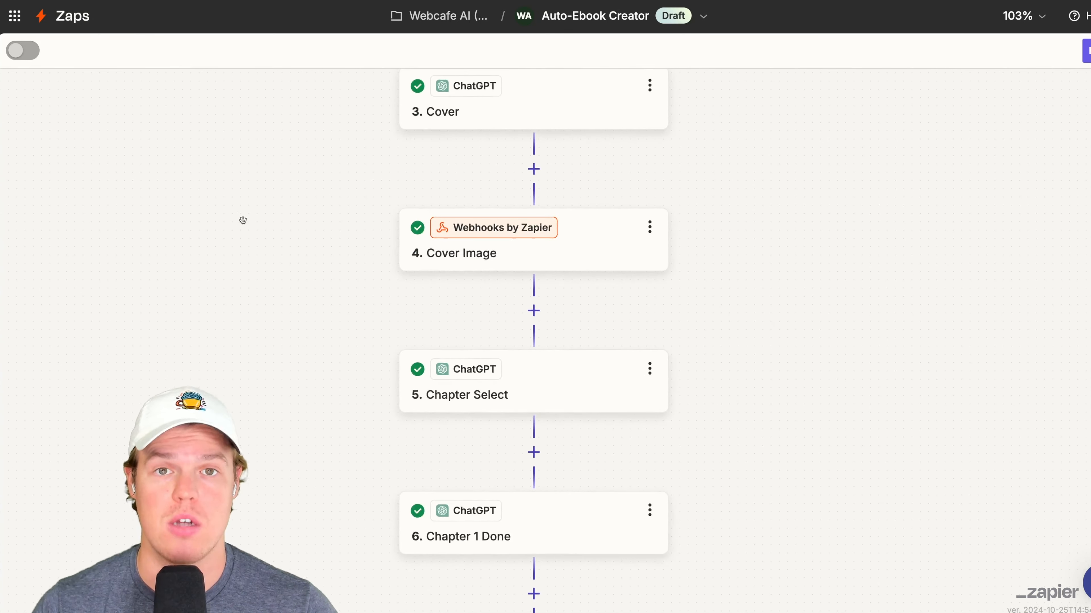
scroll(225, 179, down, 15)
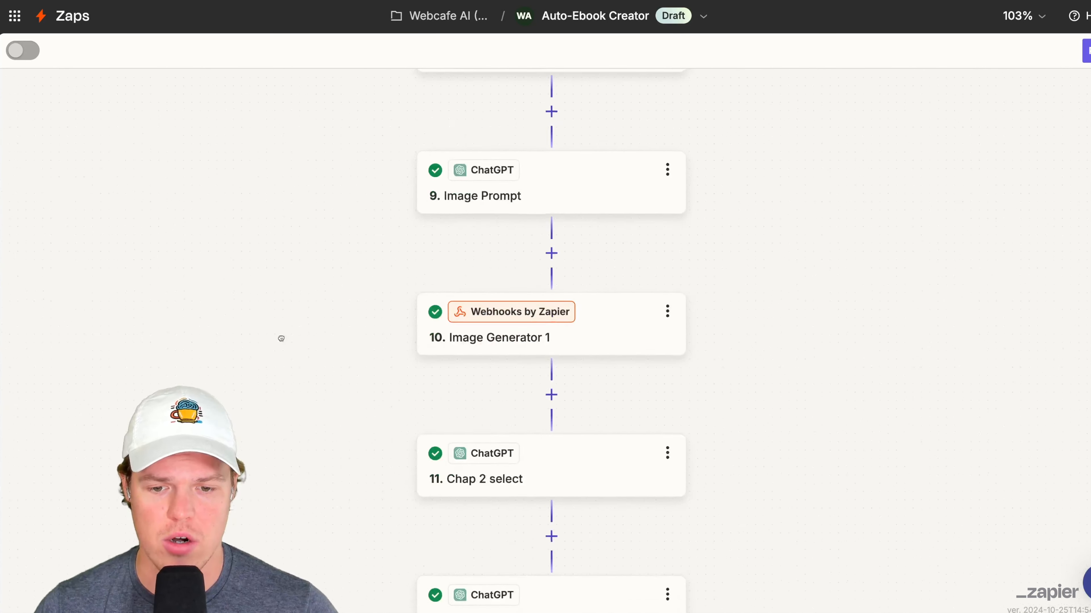
scroll(267, 209, down, 5)
scroll(267, 209, up, 4)
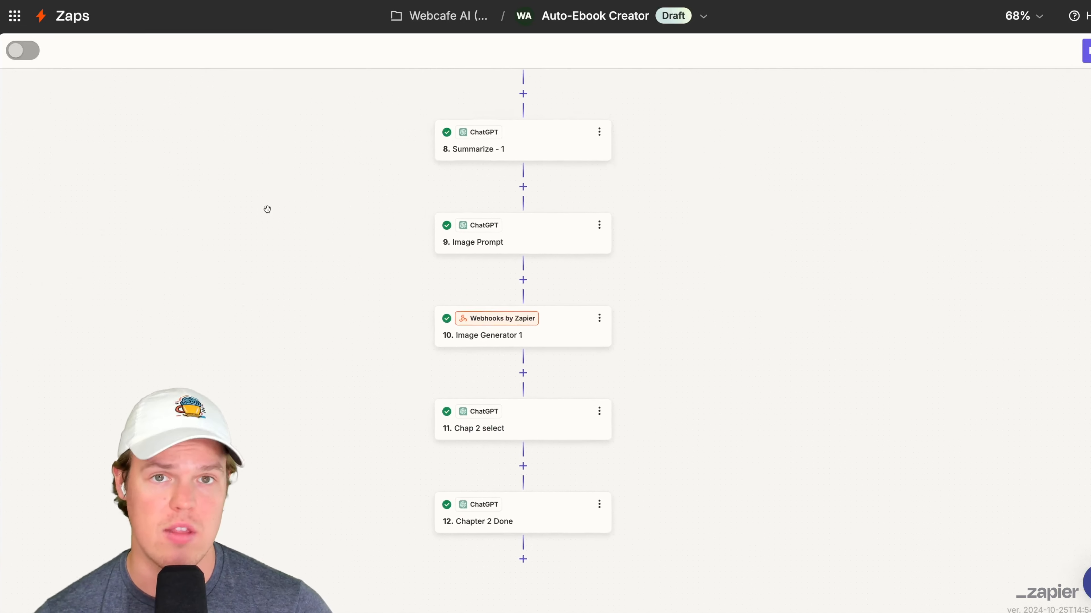
scroll(267, 210, up, 5)
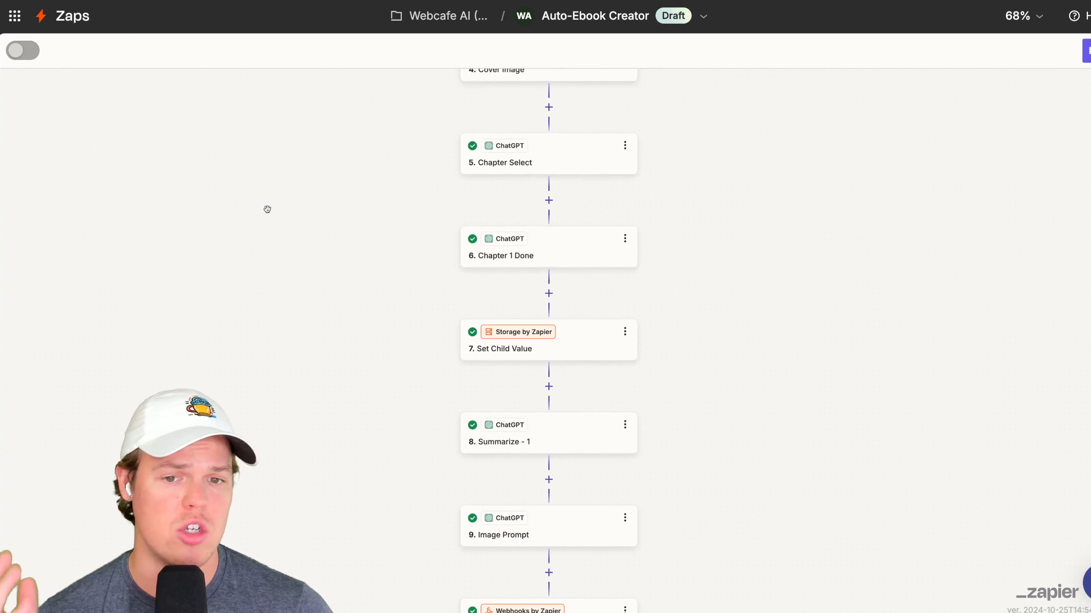
scroll(267, 209, down, 1)
scroll(267, 209, up, 3)
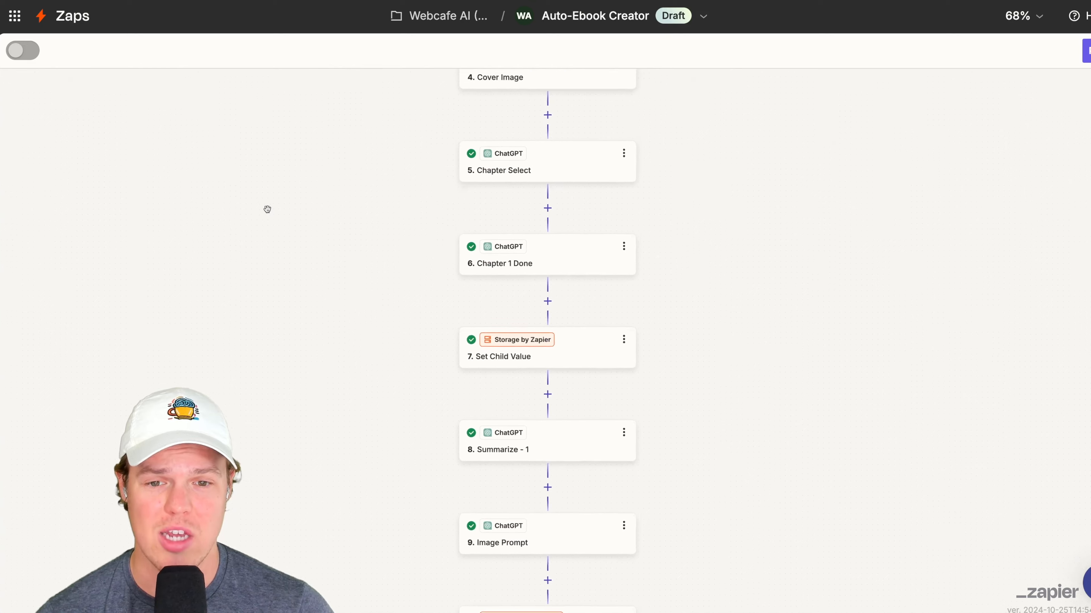
scroll(267, 210, up, 5)
scroll(267, 209, down, 1)
scroll(267, 209, right, 1)
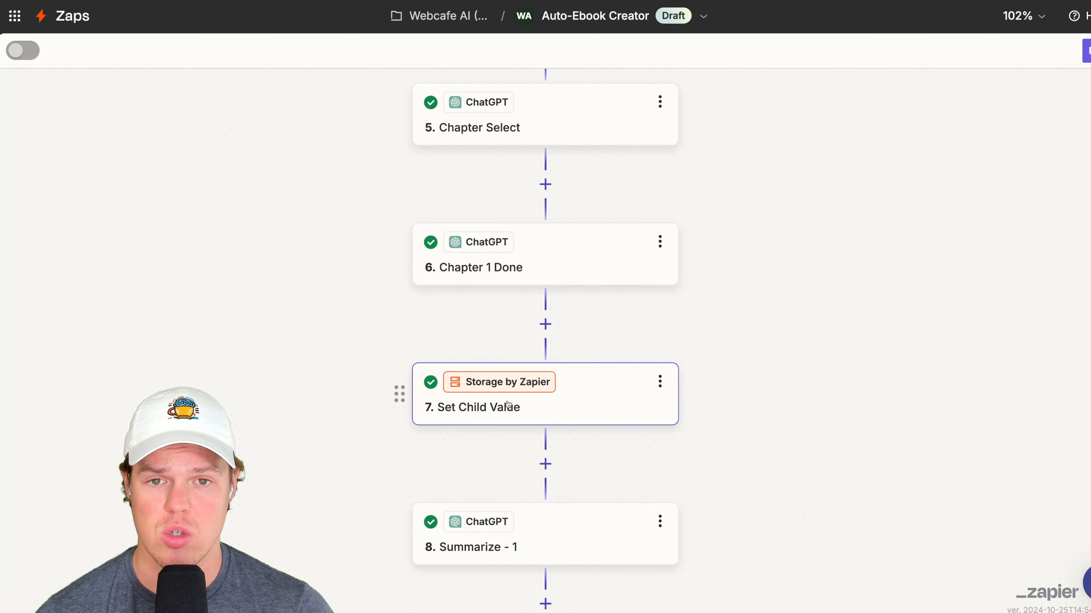
scroll(507, 405, up, 7)
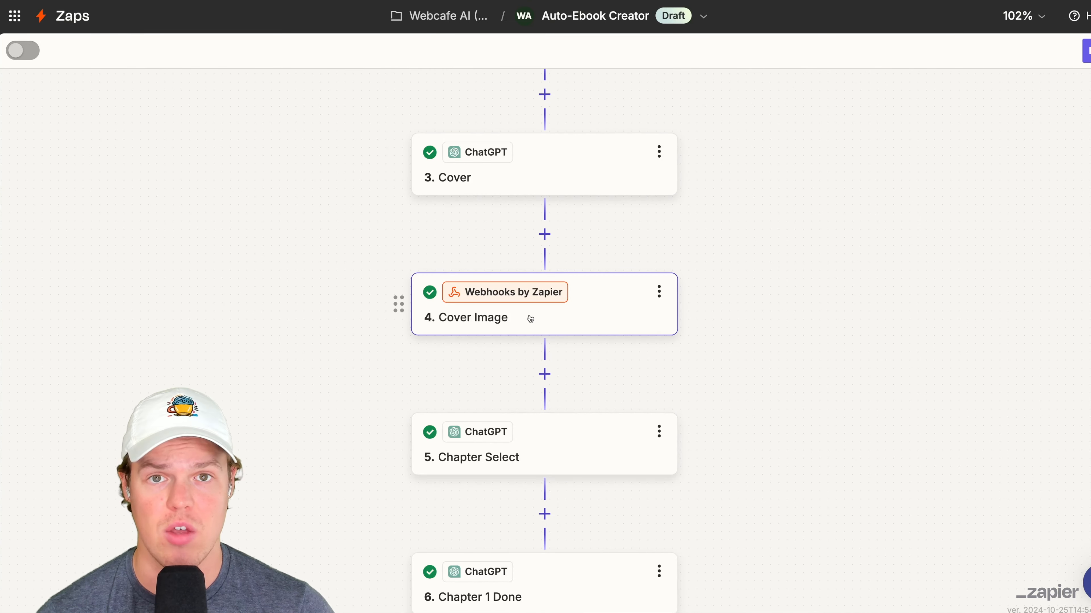
scroll(530, 319, down, 19)
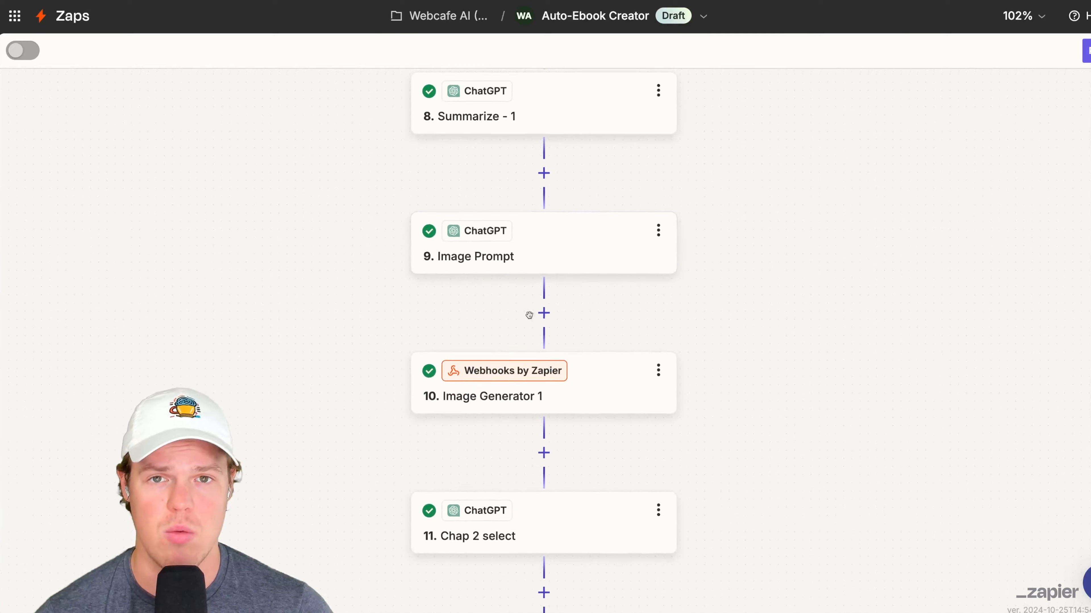
scroll(529, 316, down, 4)
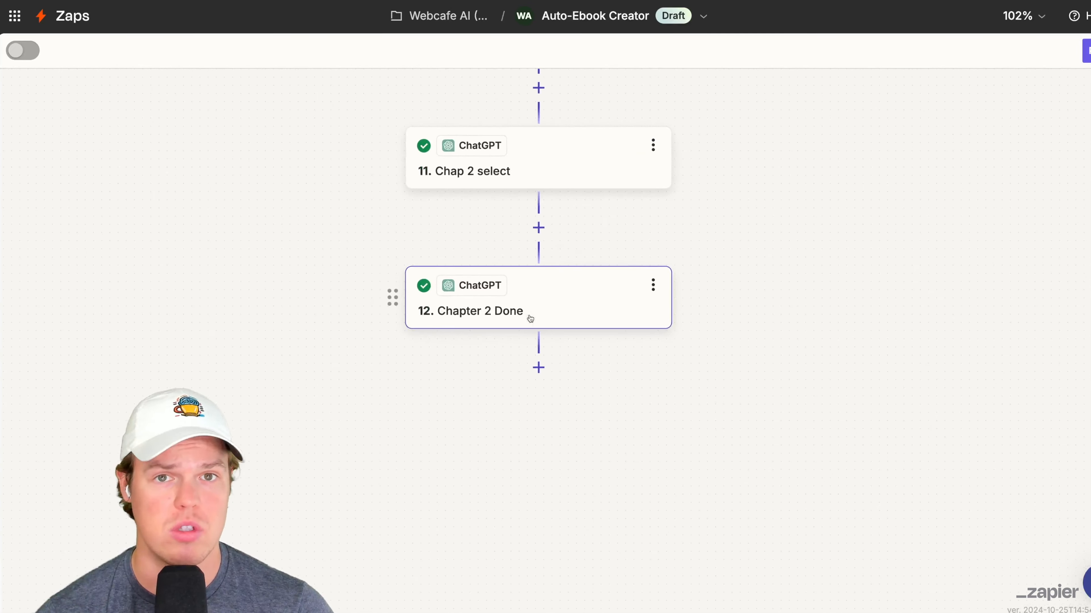
- Add a Webhooks by Zapier action after Chapter 2 Done and set its event to Custom Request
click(538, 367)
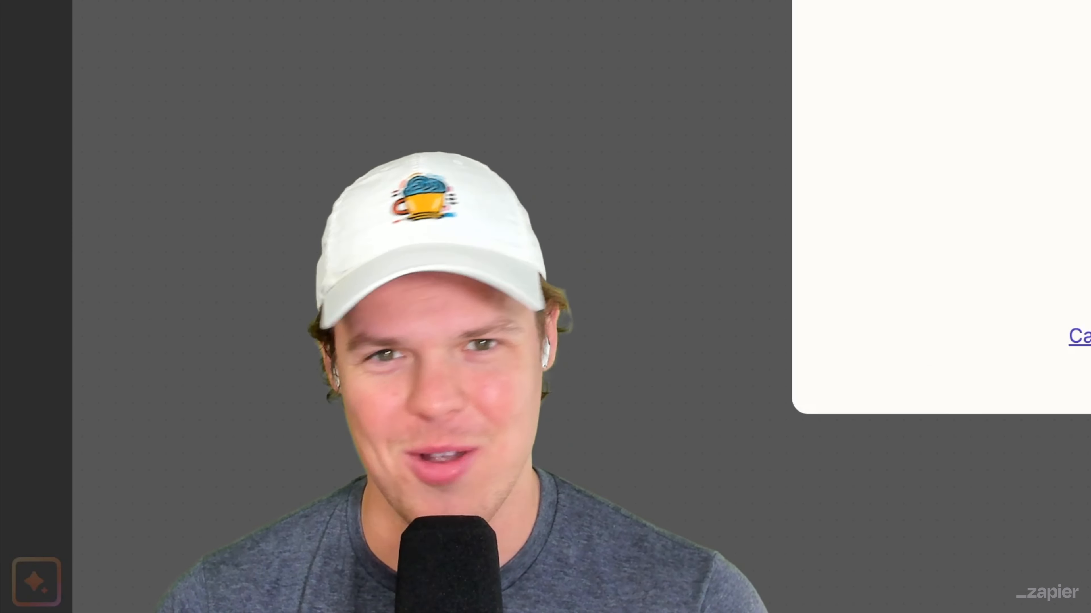
text(web)
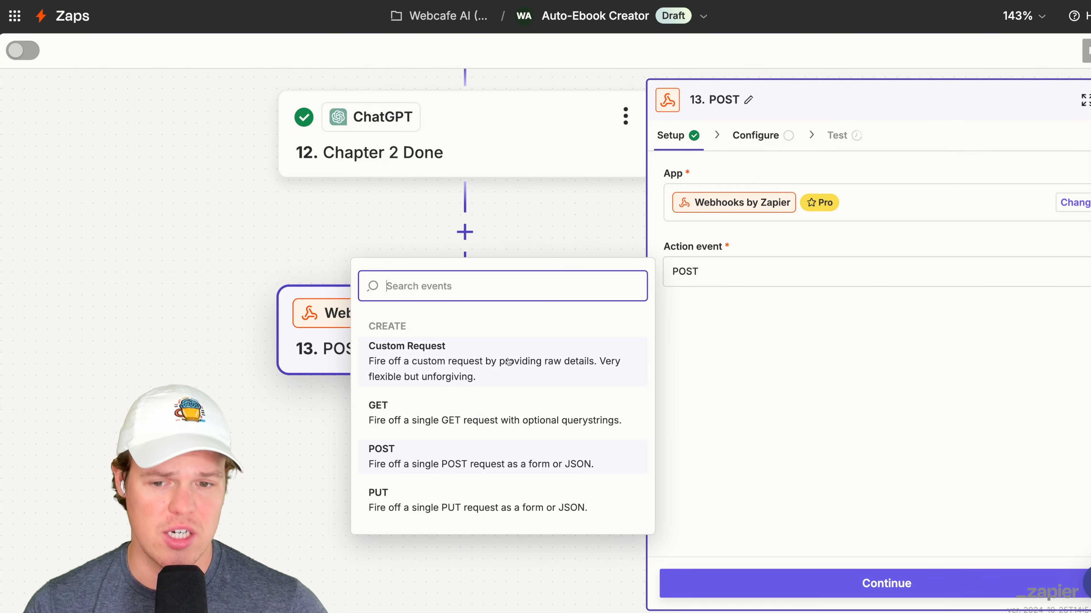
click(508, 362)
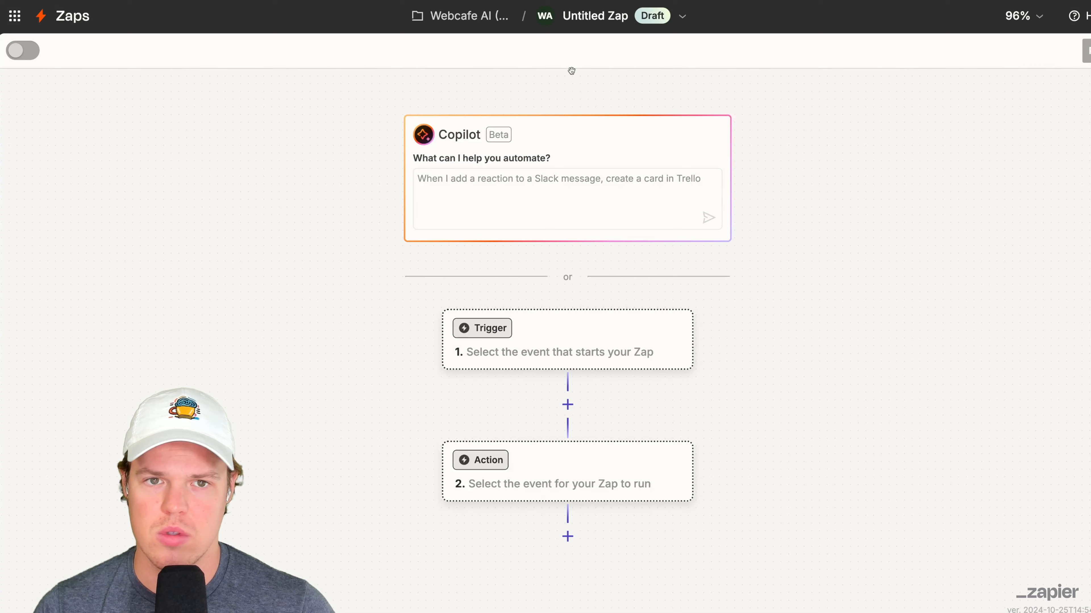
- Rename the new untitled Zap as Make The Book
click(604, 19)
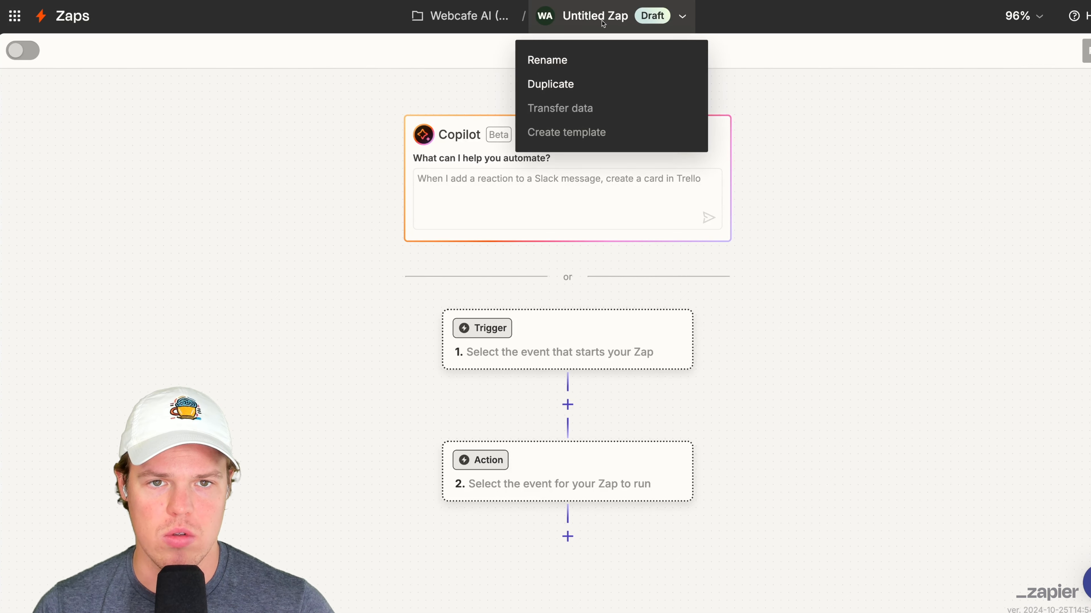
click(570, 61)
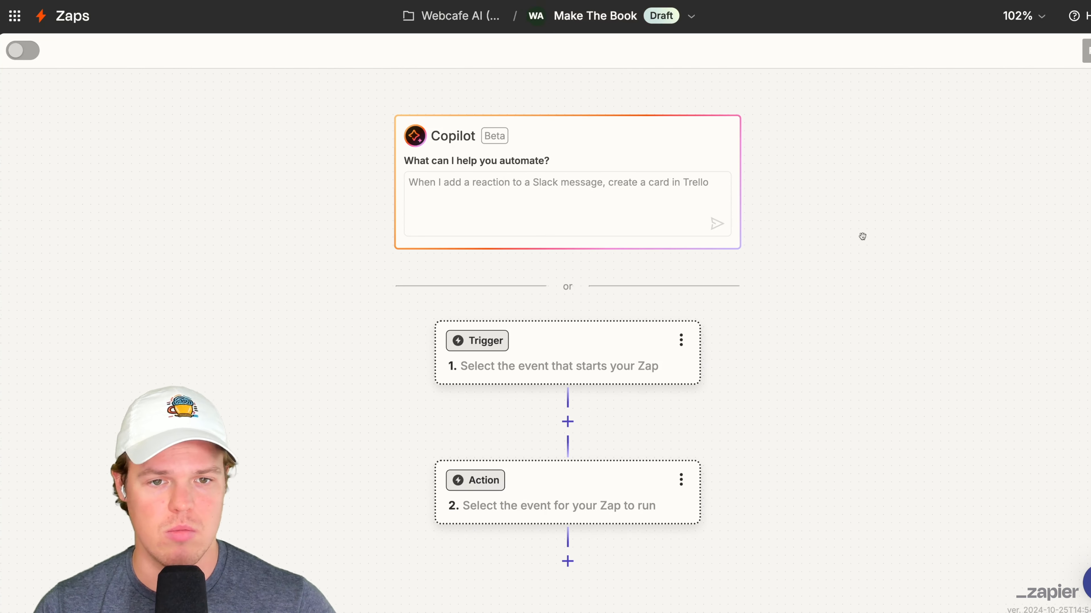
scroll(531, 300, down, 3)
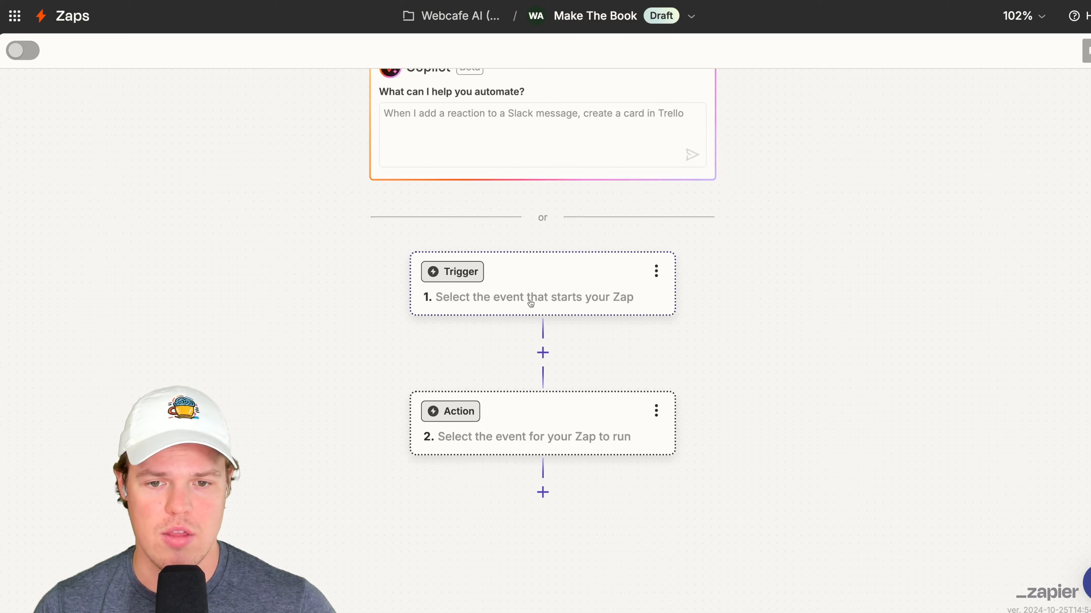
- Set the Make The Book trigger to Webhooks by Zapier with the Catch Hook event and proceed to its test stage
click(531, 299)
click(645, 170)
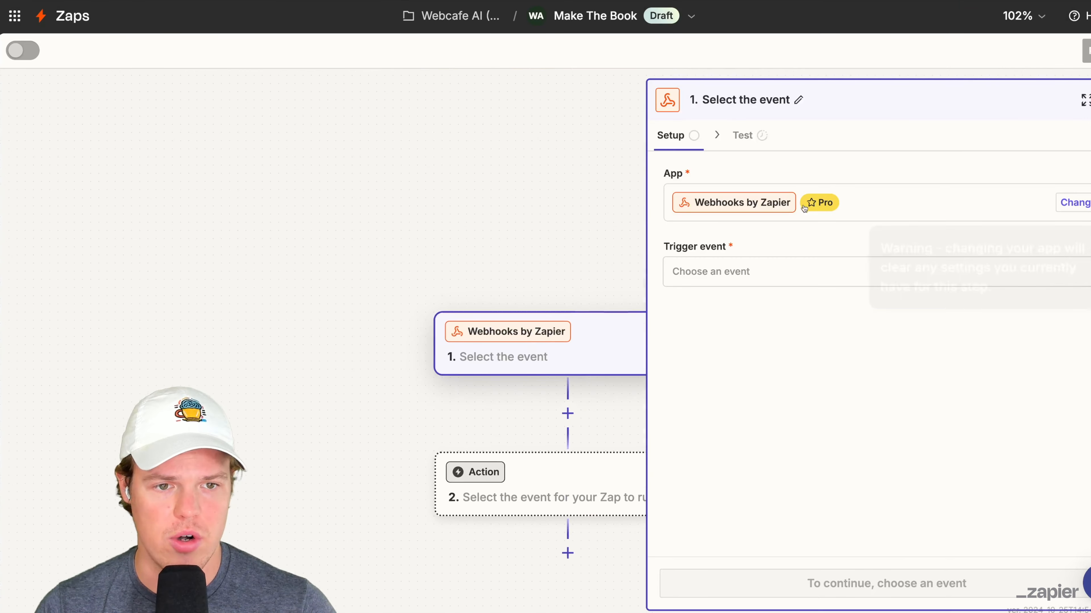
click(772, 278)
click(491, 356)
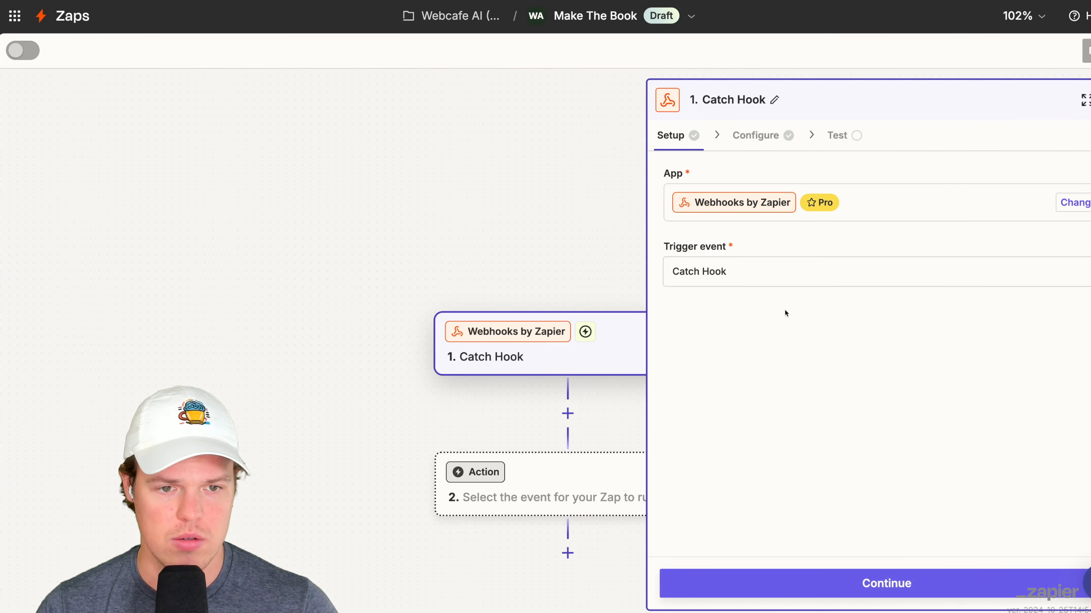
click(857, 581)
click(859, 583)
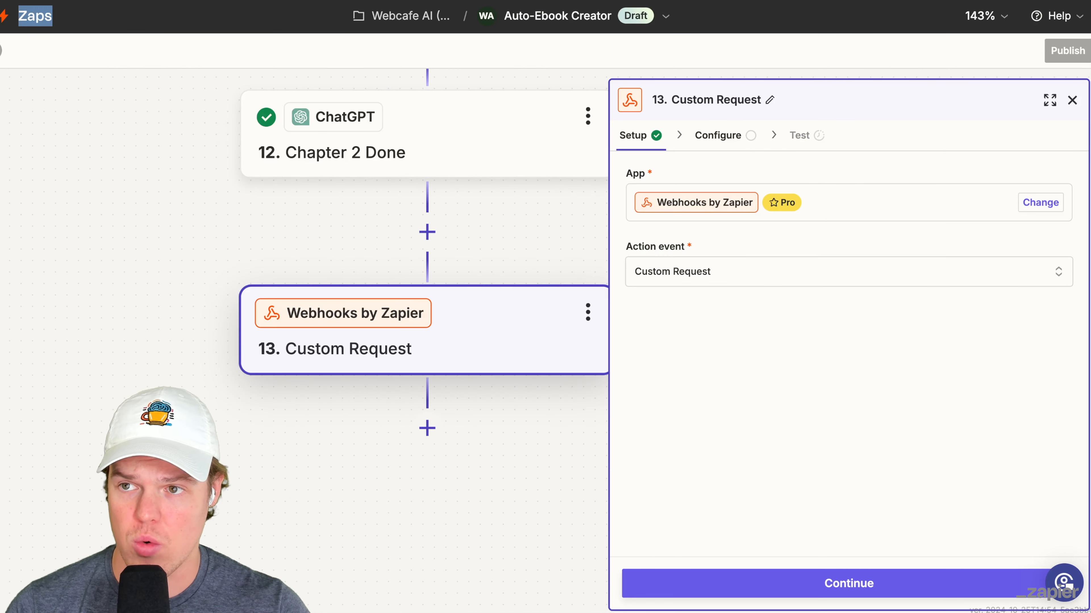
- Configure the Custom Request step in Auto-Ebook Creator with the POST method and the webhook URL from Make The Book
click(745, 279)
click(458, 425)
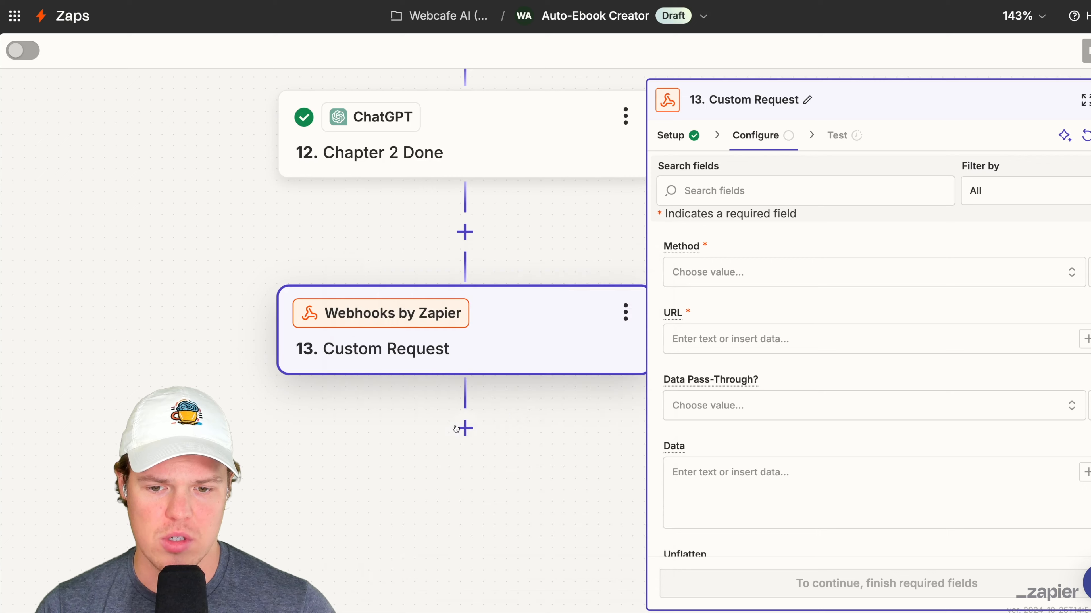
click(771, 327)
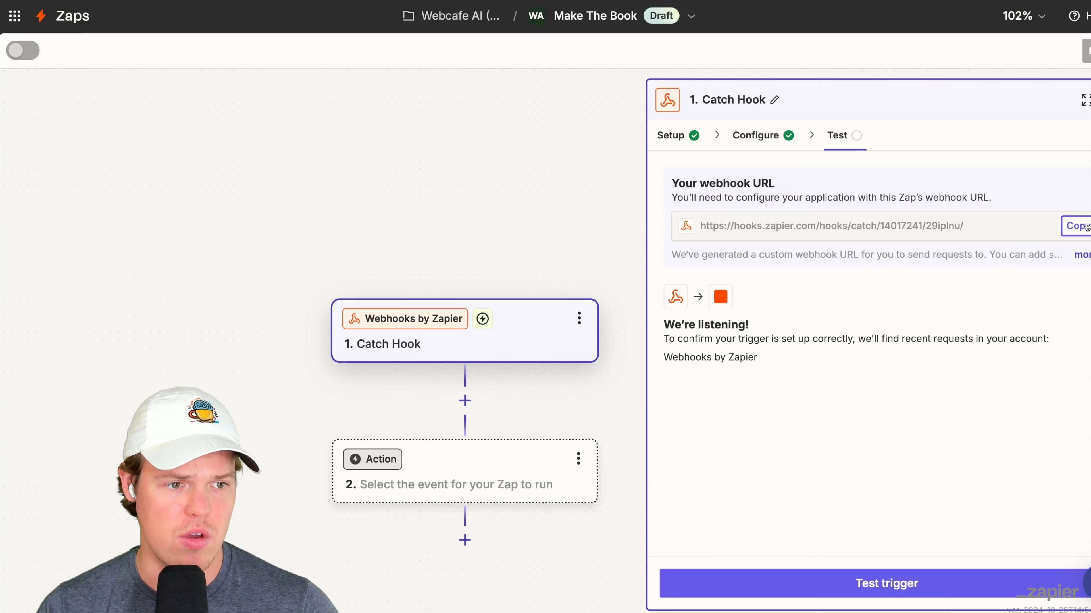
click(1087, 227)
key(ctrl+v)
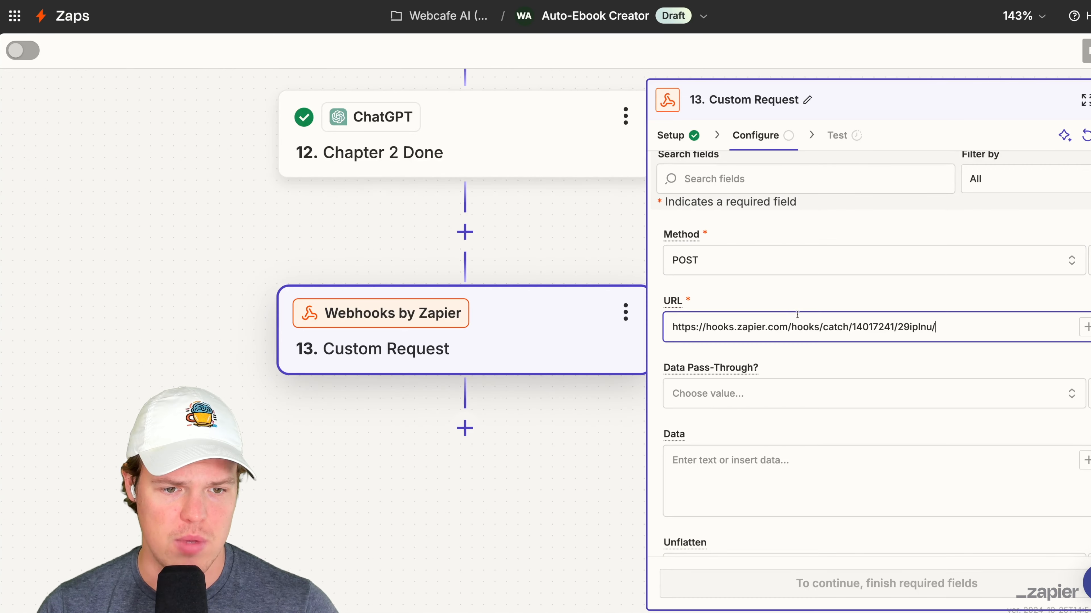
- Fill the Custom Request's Data with the JSON { "bookProcessDone": true }
click(816, 310)
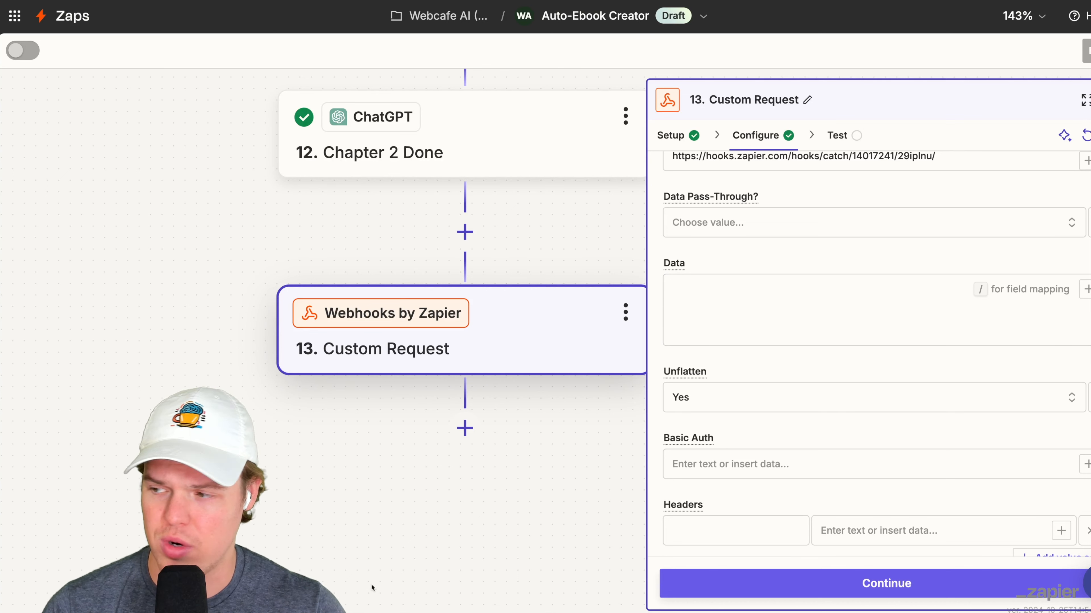
key(ctrl+v)
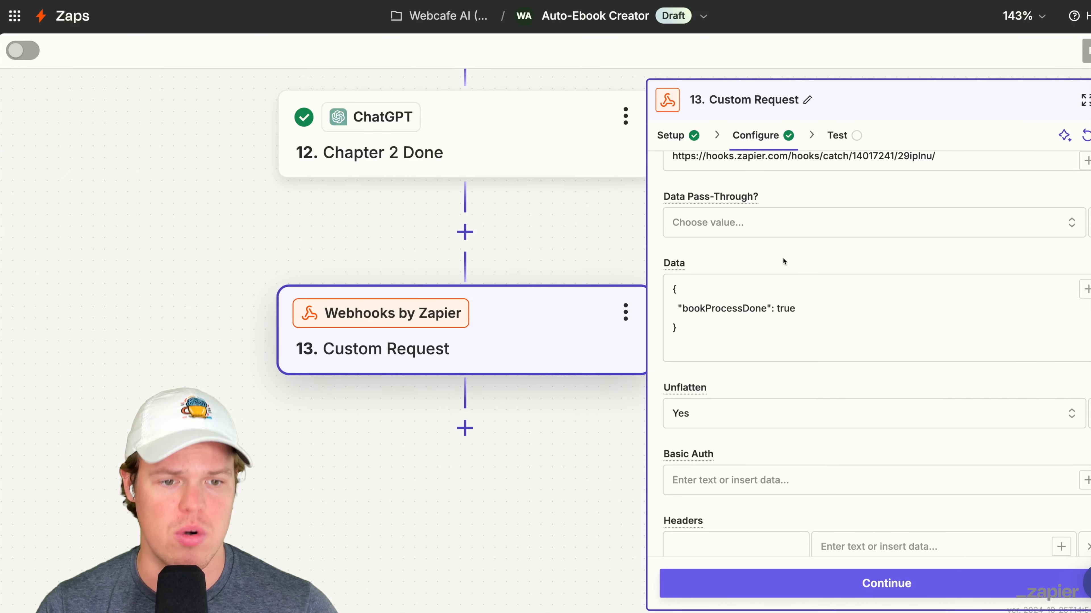
scroll(883, 442, down, 3)
- Test the Custom Request step and inspect Book Process Done in request A of Make The Book's Catch Hook trigger
click(857, 579)
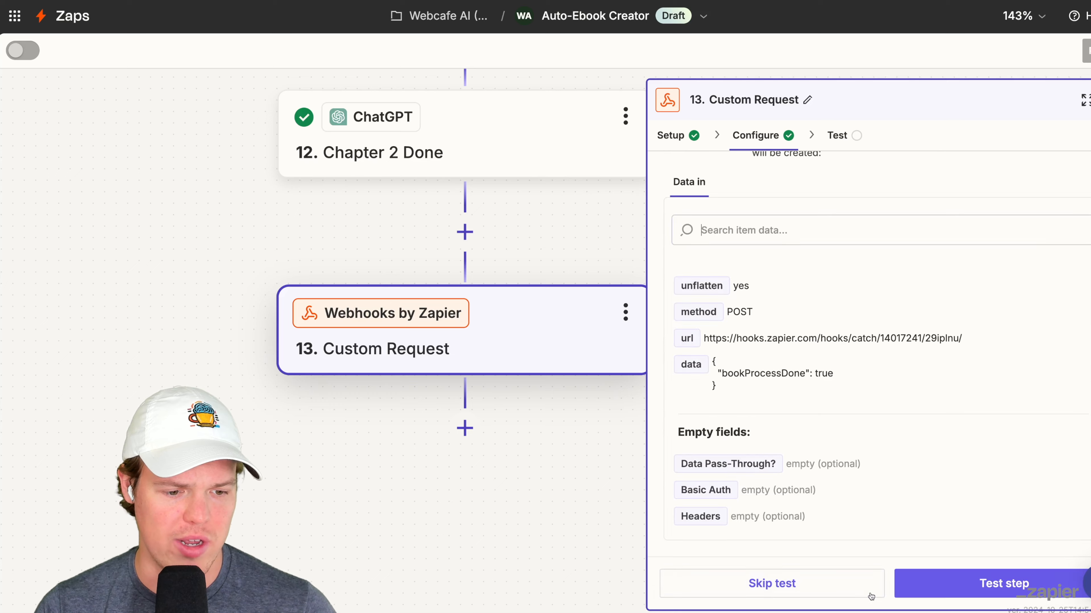
click(974, 583)
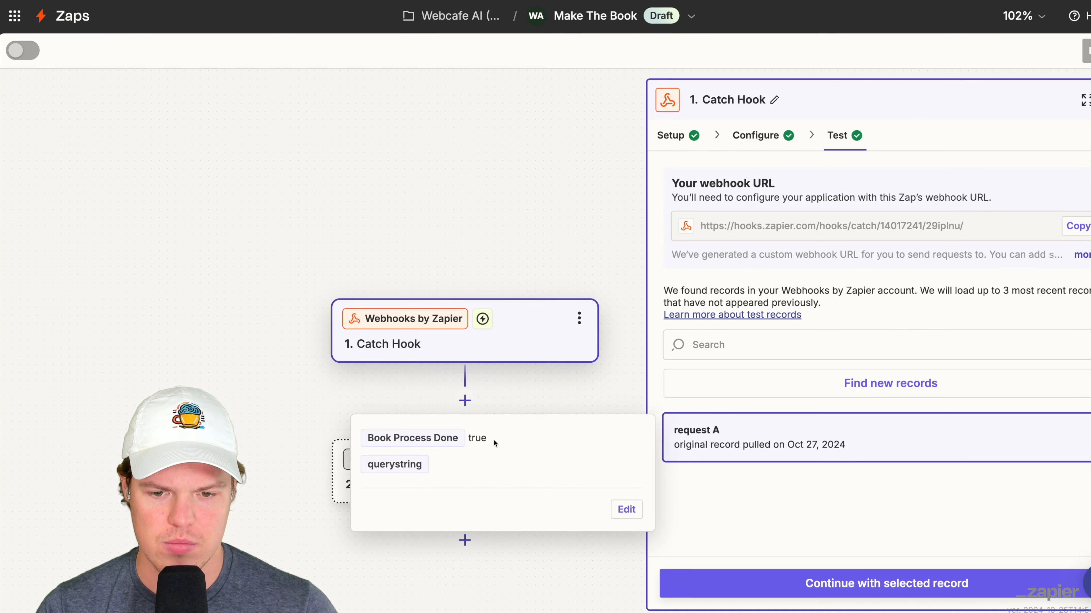
drag(495, 443, 498, 480)
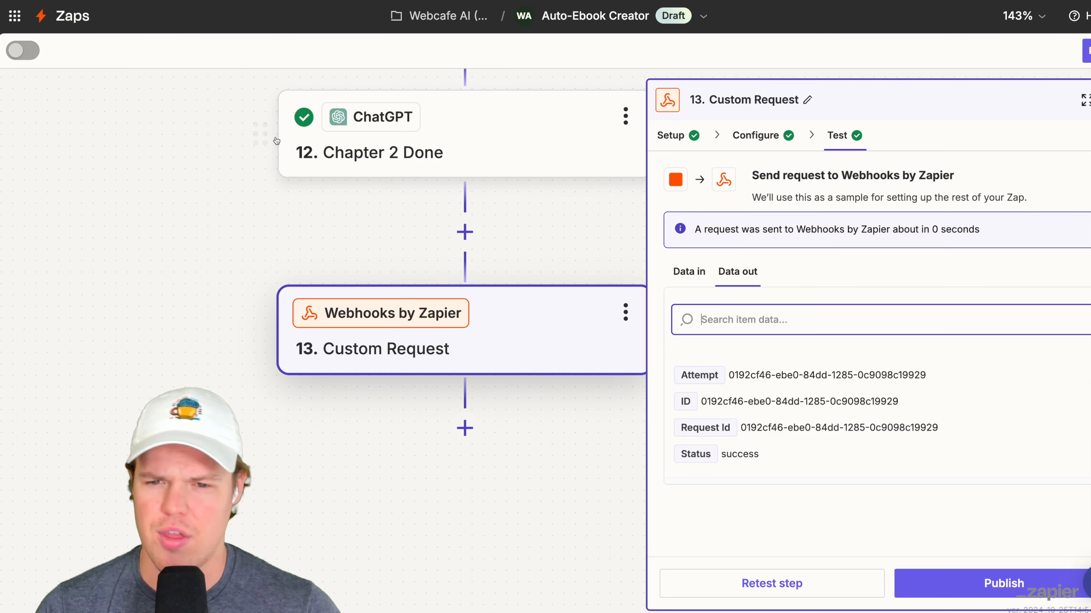
- Rename step 13, the Custom Request webhook in Auto-Ebook Creator, as DONE and close its settings
scroll(240, 273, up, 10)
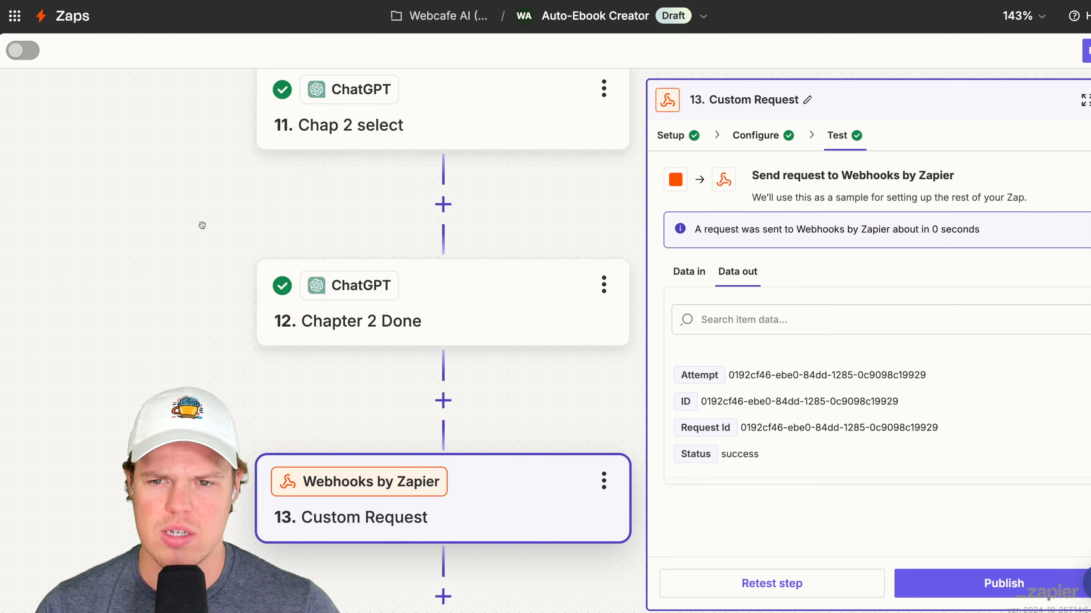
scroll(241, 274, down, 5)
drag(241, 274, 243, 197)
scroll(285, 183, down, 1)
scroll(285, 183, up, 5)
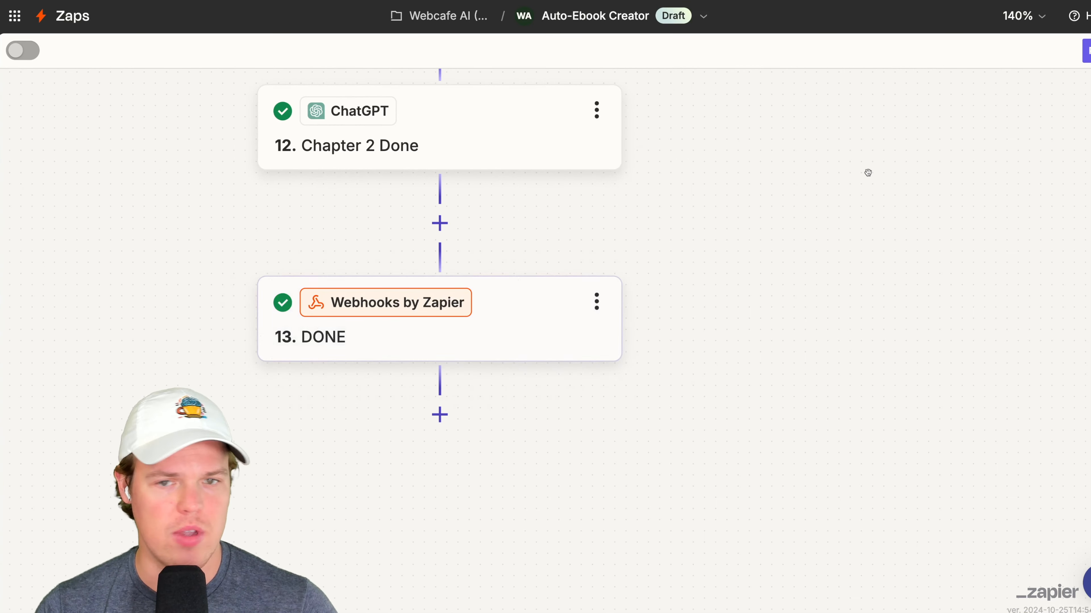
- Review the later part of the Auto-Ebook Creator flow, from Summarize - 1 to the DONE webhook
drag(879, 171, 992, 223)
scroll(992, 222, down, 4)
scroll(985, 232, up, 2)
scroll(984, 232, up, 5)
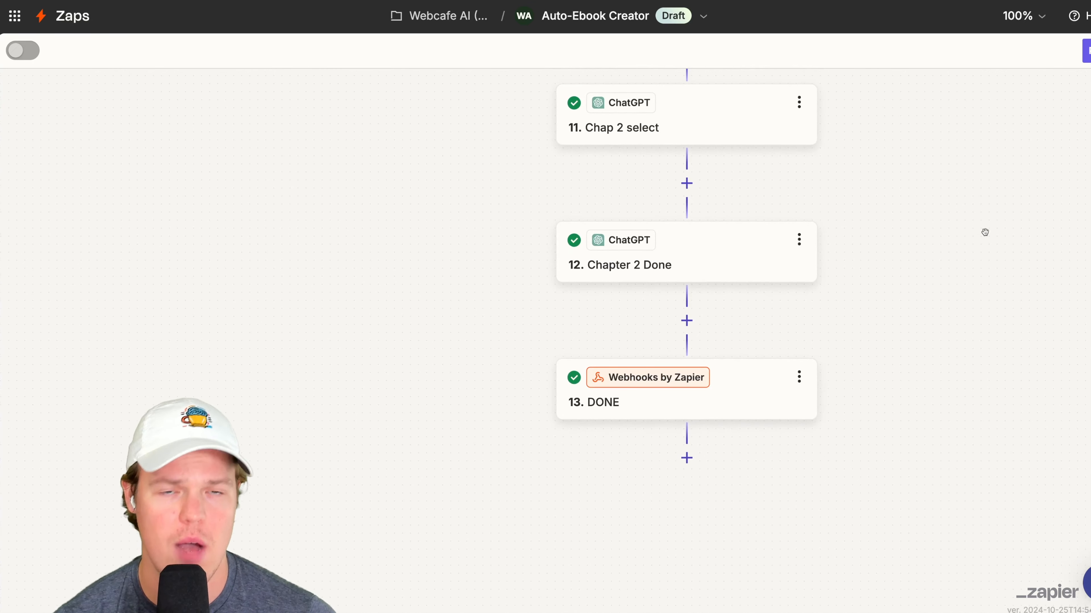
scroll(985, 232, up, 2)
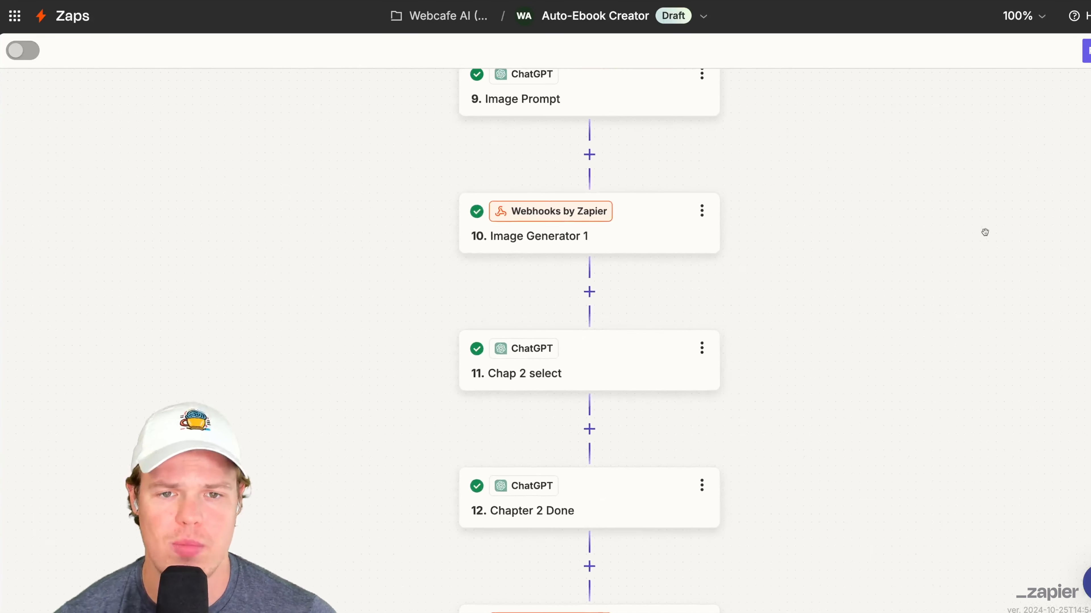
scroll(985, 232, up, 4)
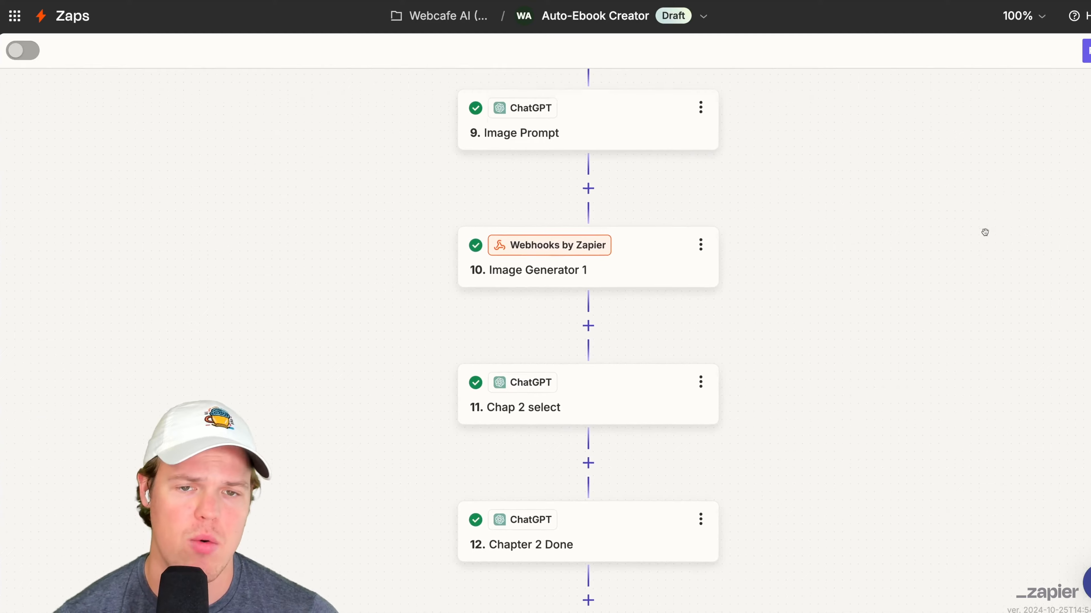
scroll(985, 232, up, 2)
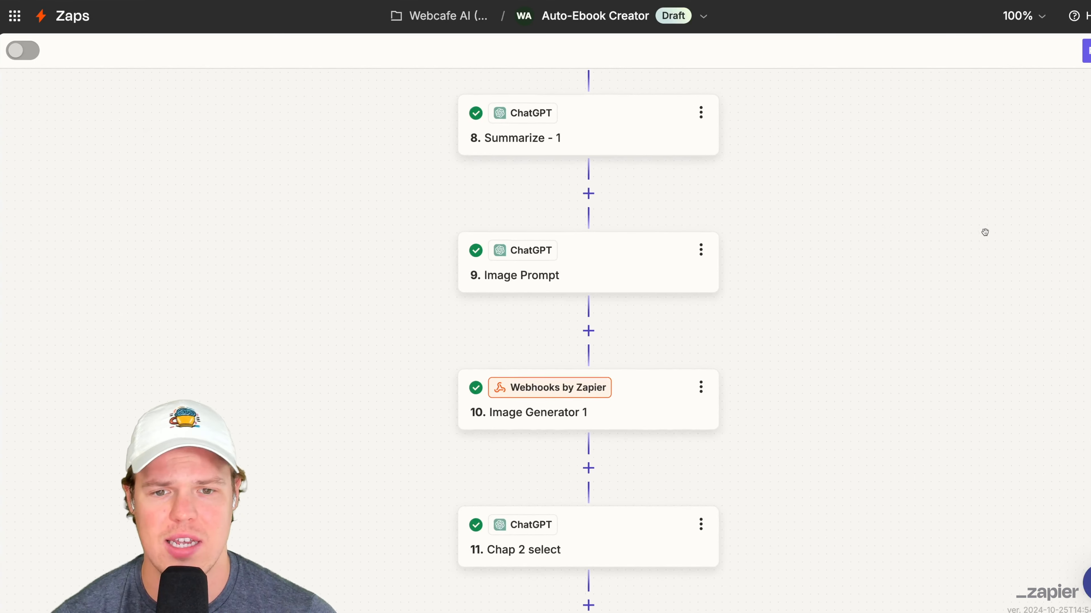
scroll(984, 232, down, 13)
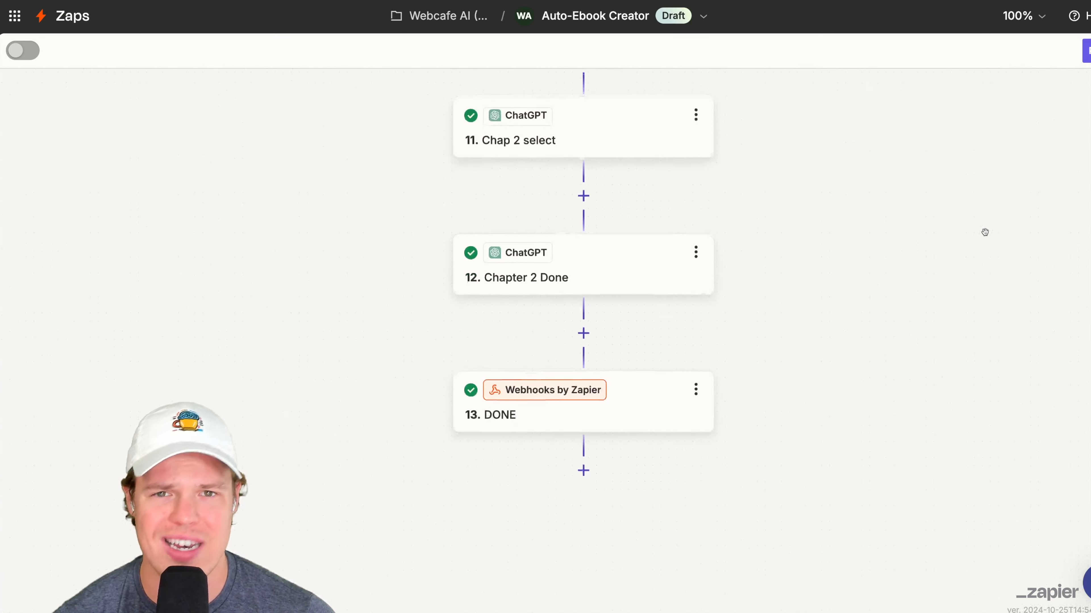
- Insert a Delay by Zapier step with the Delay For event between Chapter 2 Done and DONE
click(583, 324)
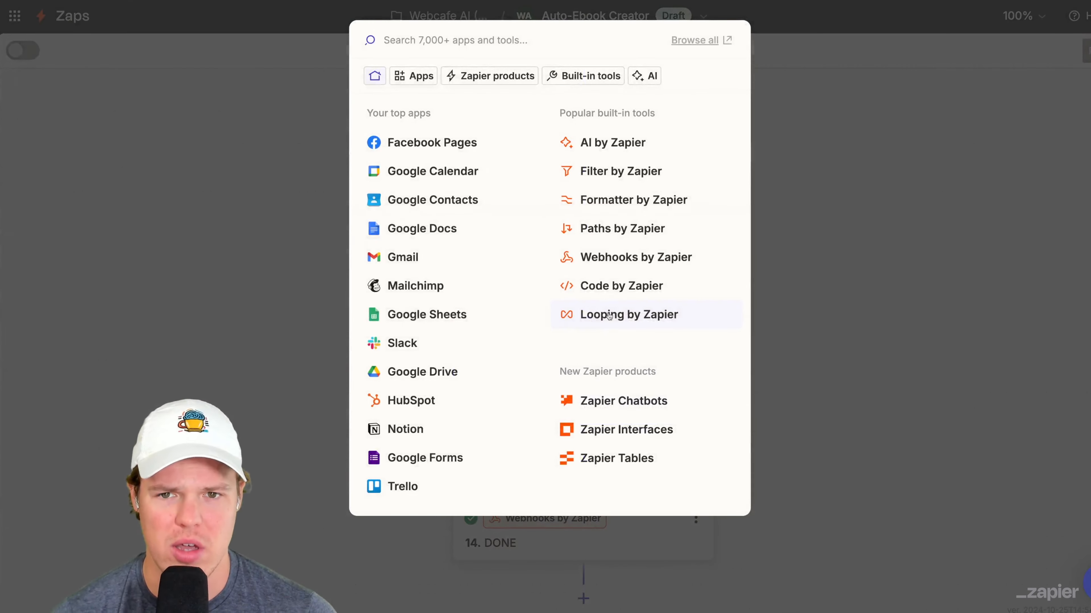
text(dela)
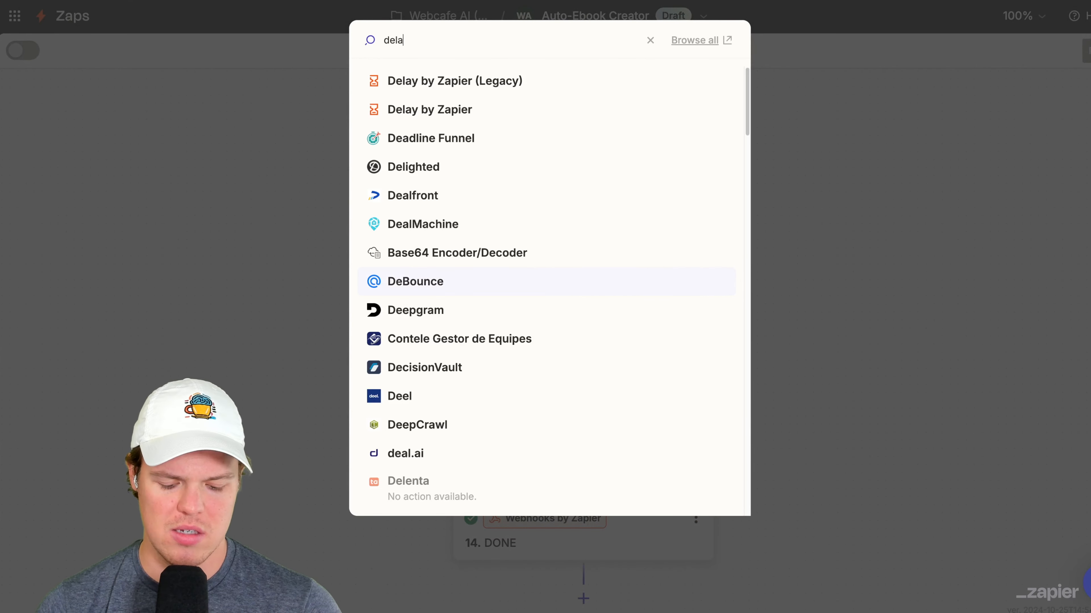
text(y)
click(543, 118)
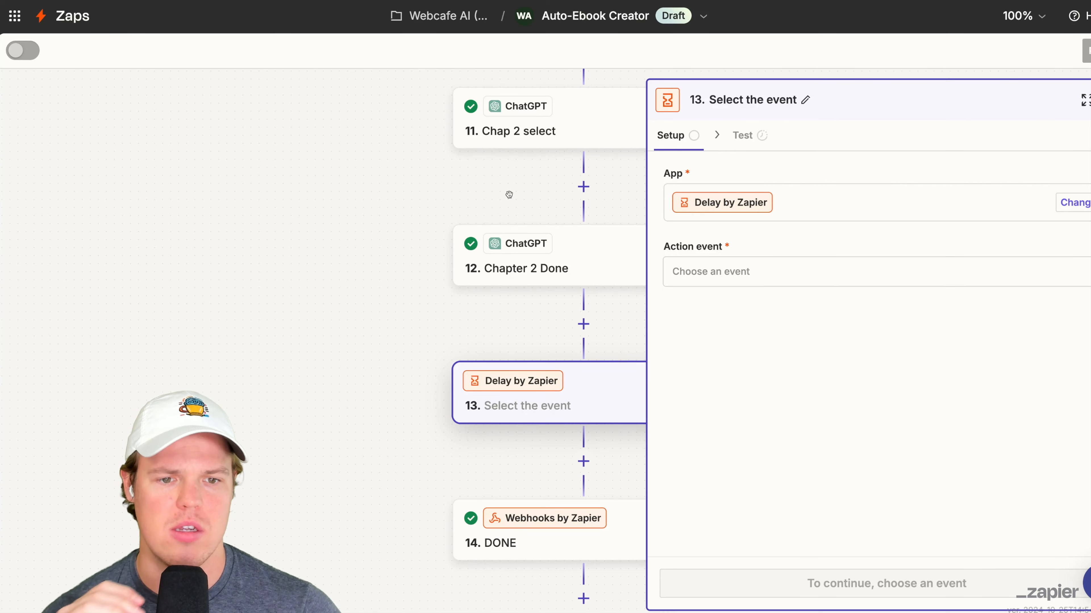
click(803, 268)
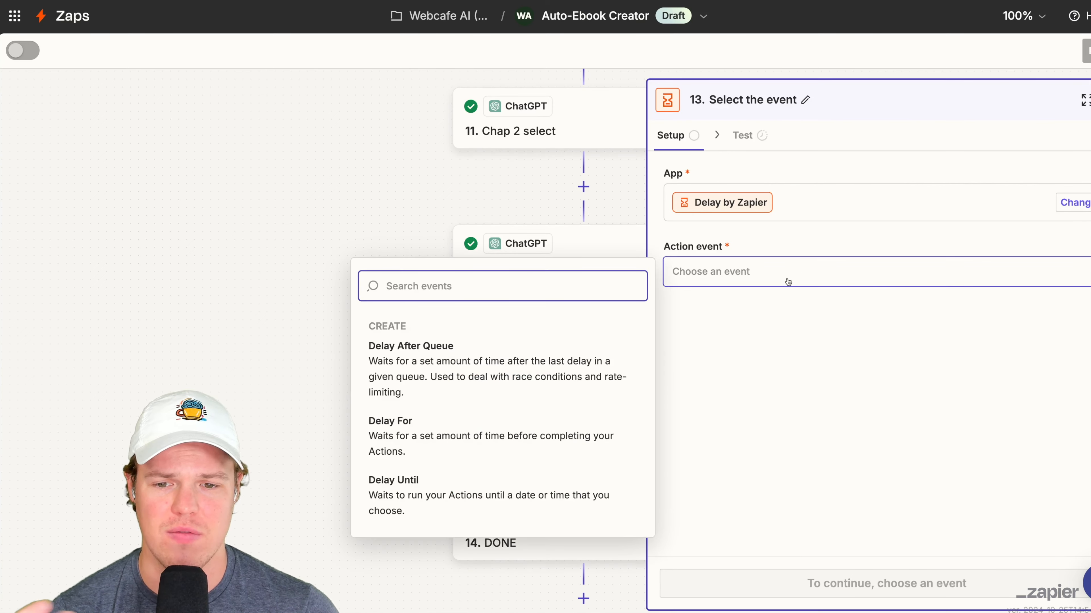
click(544, 437)
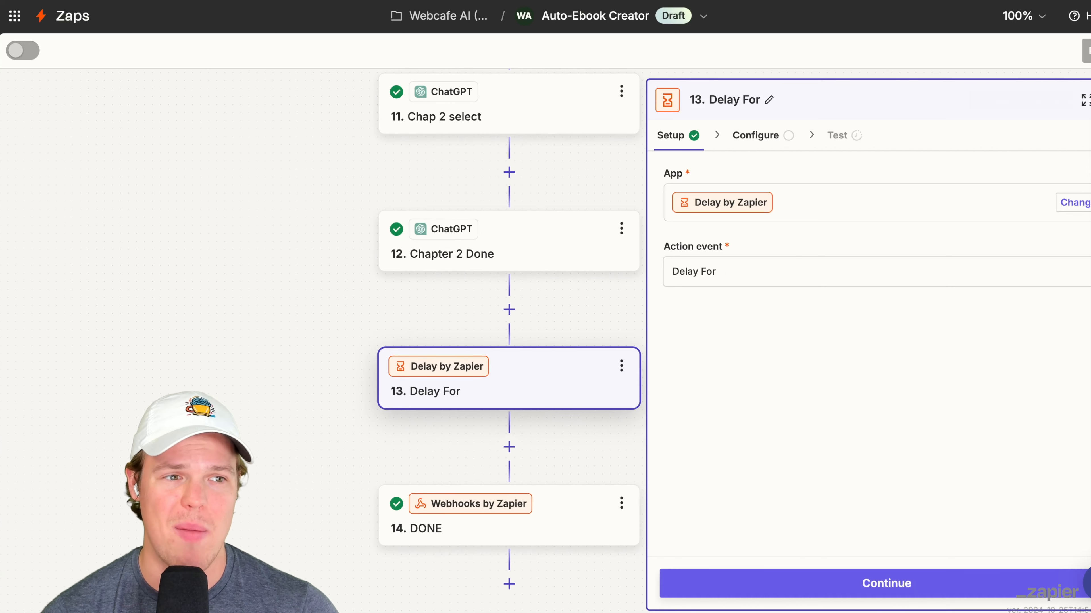
- Close the Delay For step's settings and delete that step from the Auto-Ebook Creator flow
click(1090, 99)
click(622, 365)
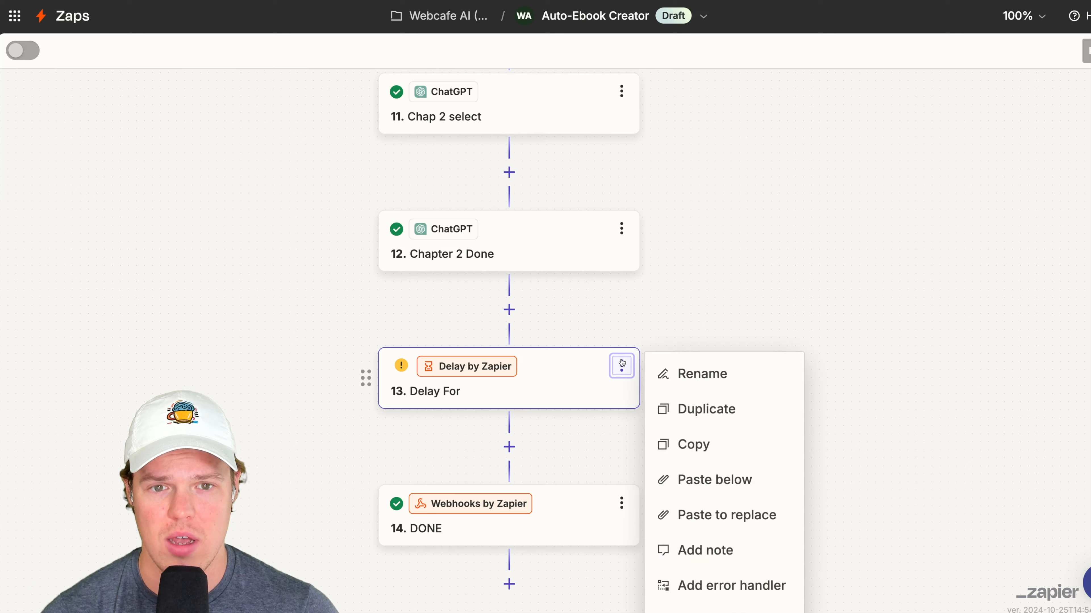
click(715, 609)
- Review the Auto-Ebook Creator flow and examine the test output of step 4, Cover Image
scroll(718, 494, down, 1)
scroll(718, 494, up, 9)
scroll(718, 494, up, 20)
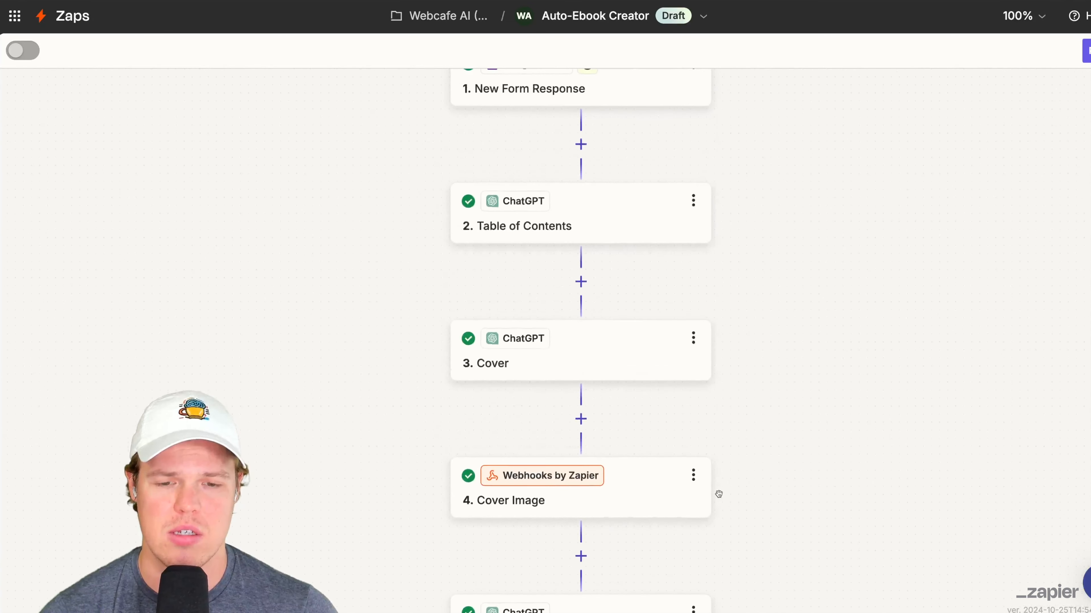
scroll(719, 494, down, 20)
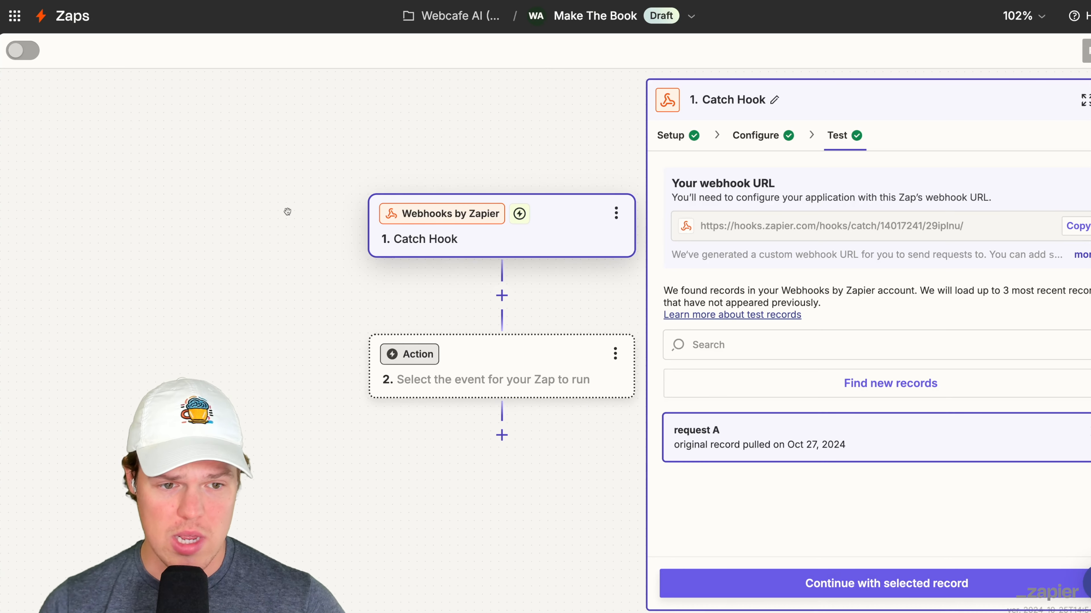
drag(272, 284, 191, 229)
click(432, 314)
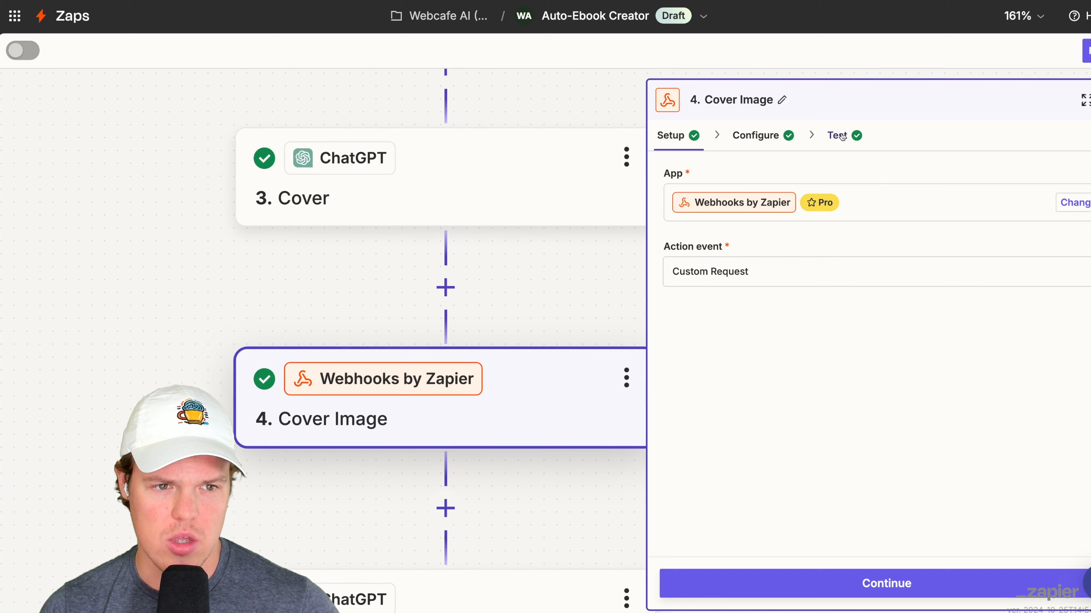
click(842, 137)
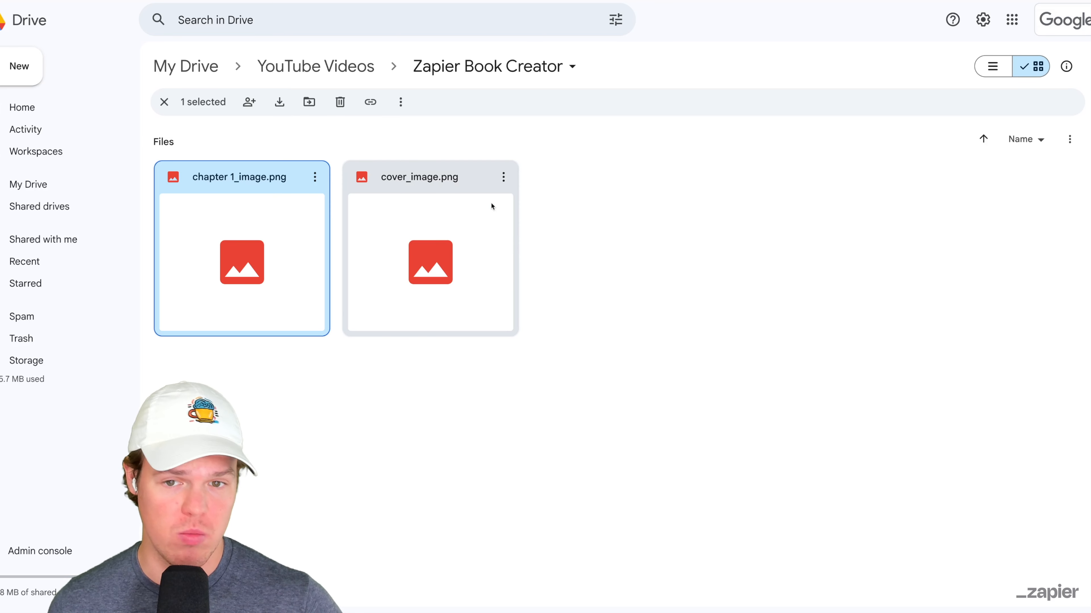
- Preview cover_image.png and chapter 1_image.png in the Zapier Book Creator folder on Google Drive
double_click(482, 212)
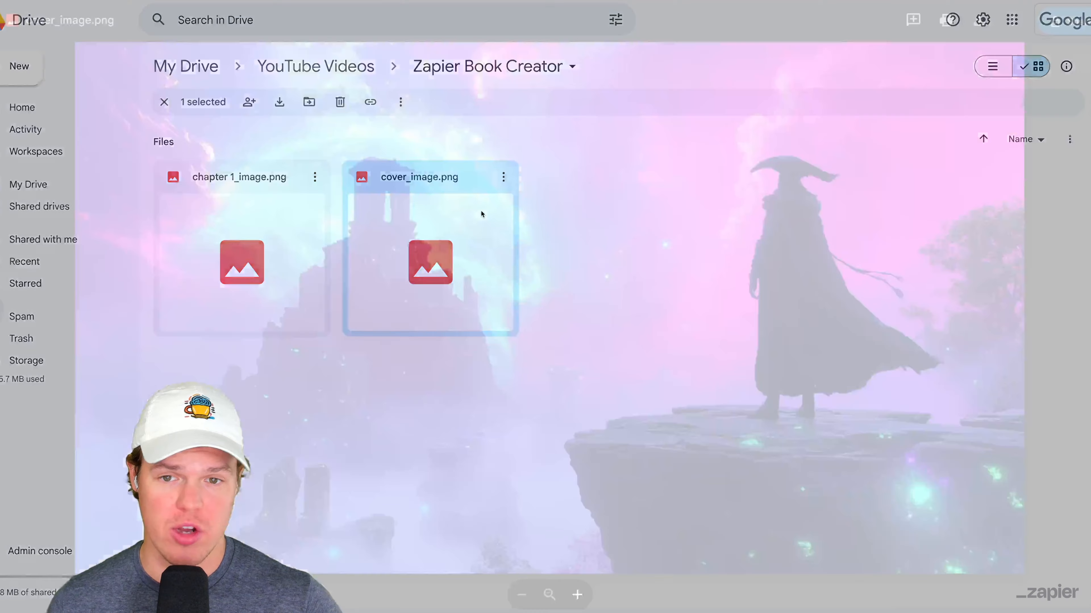
click(1078, 247)
double_click(250, 232)
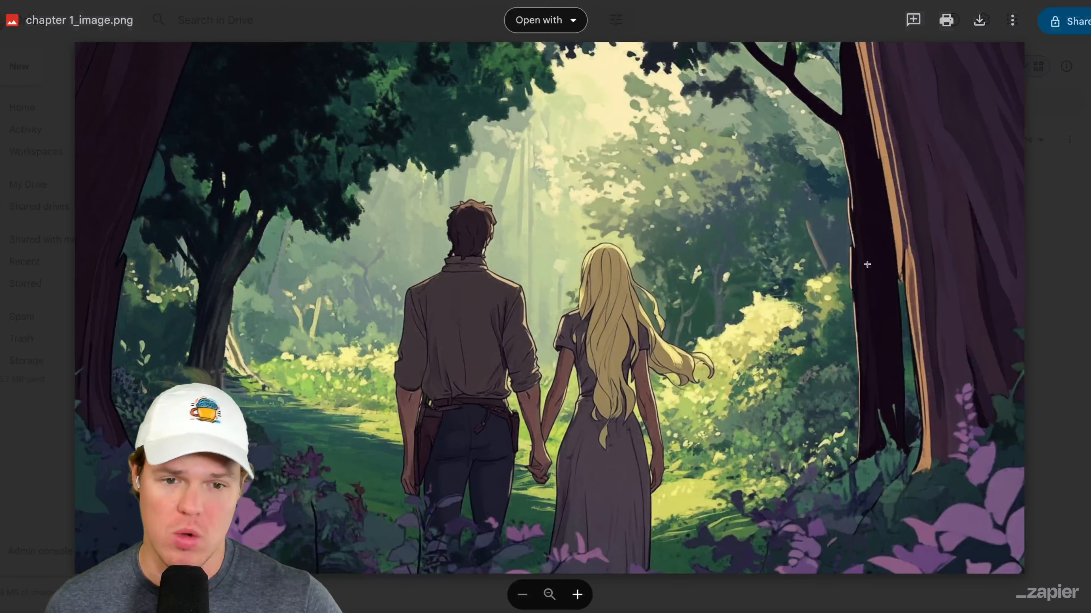
click(1069, 250)
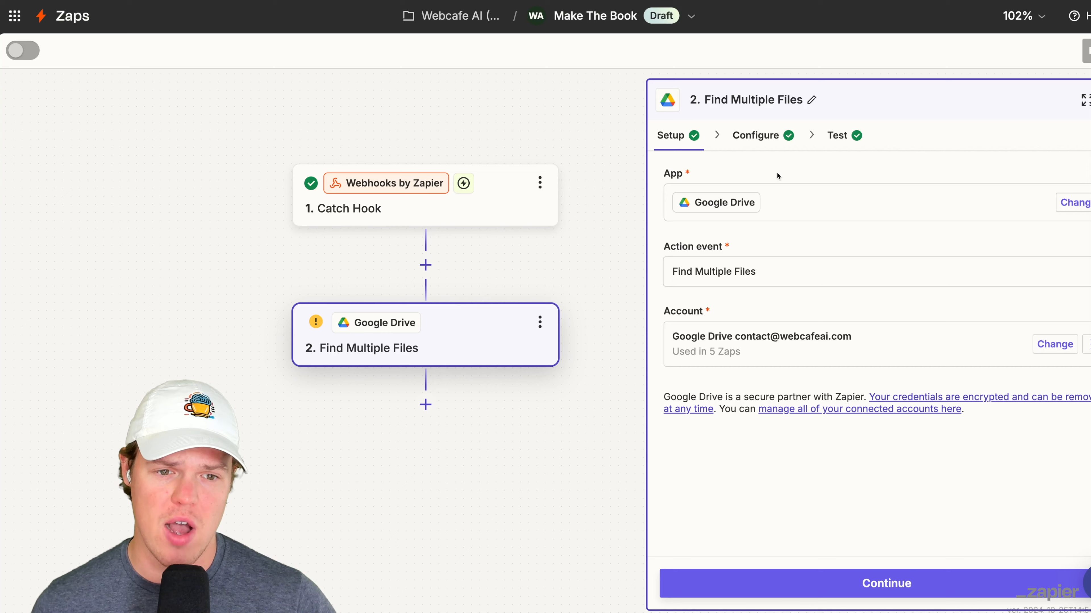
- In the Make The Book Zap, set the Find Multiple Files step's Folder to Zapier Book Creator inside YouTube Videos
click(771, 145)
scroll(816, 300, down, 5)
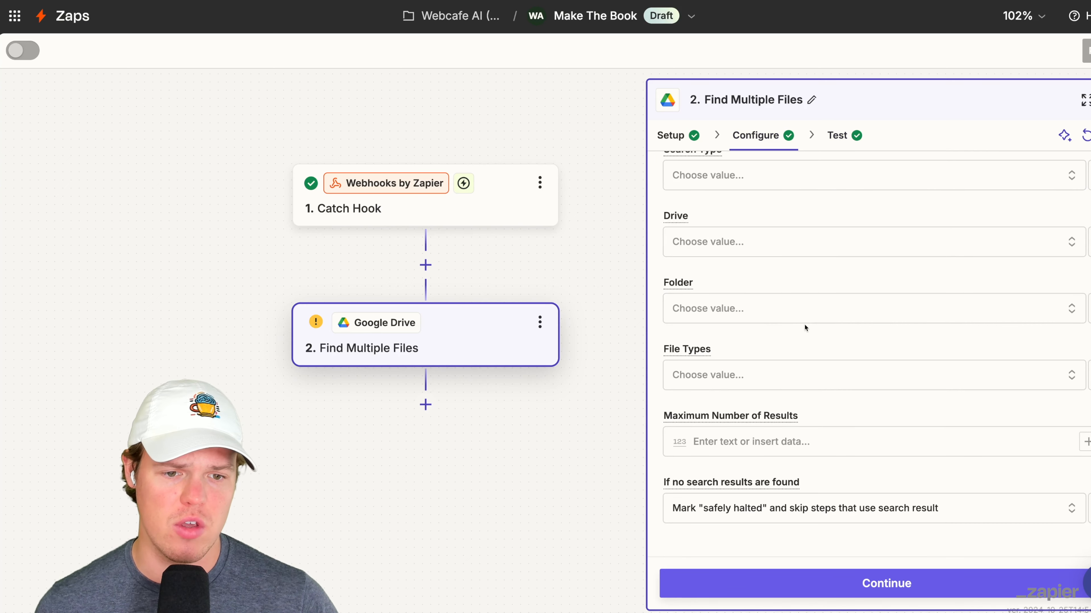
click(1001, 315)
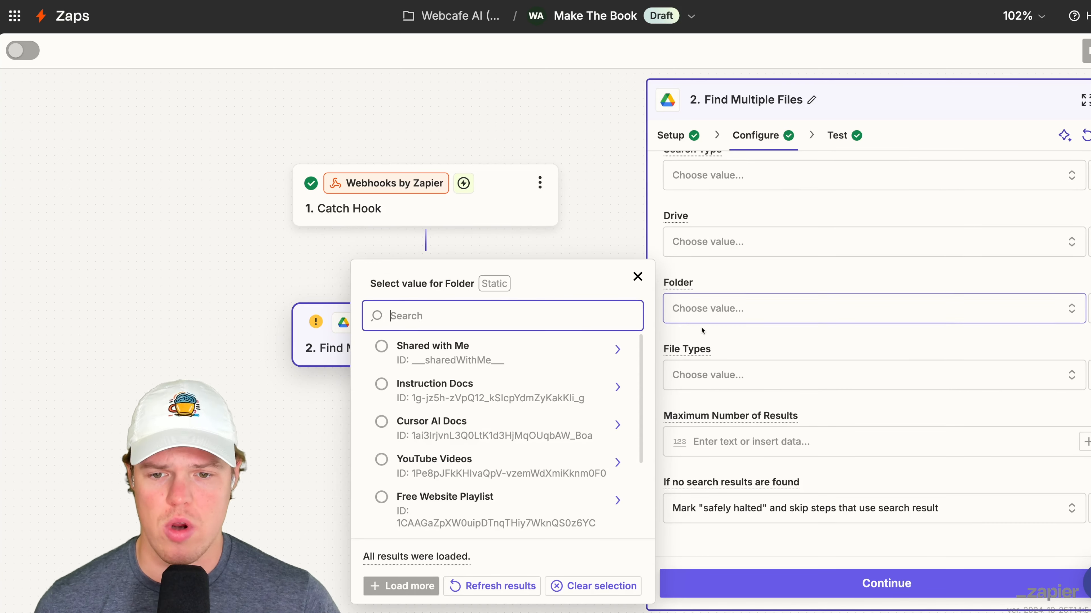
click(619, 463)
click(524, 402)
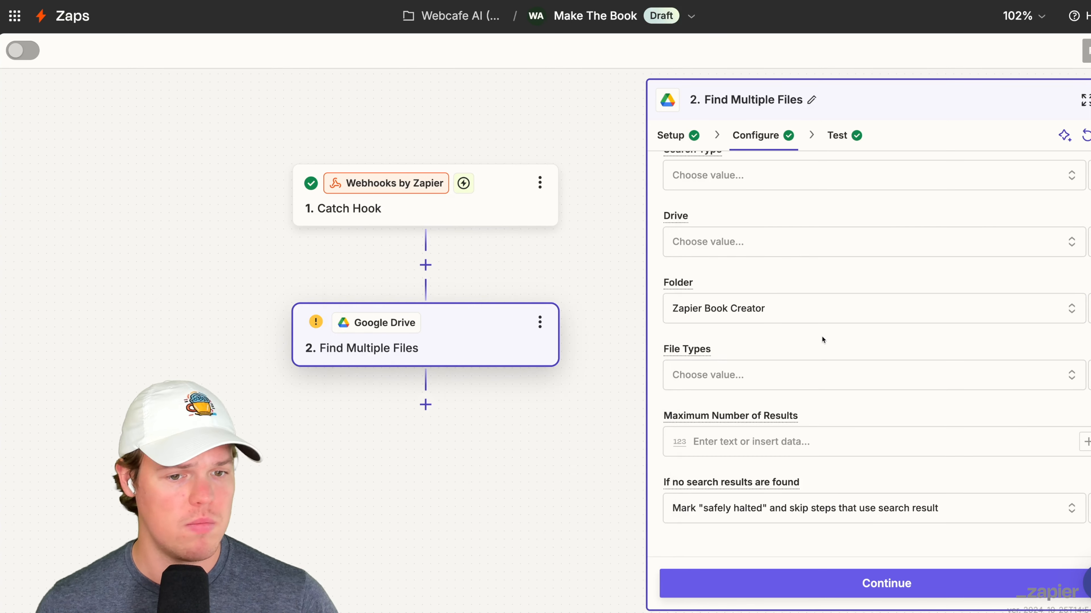
- Test the Find Multiple Files step and inspect the returned file data
scroll(823, 340, down, 1)
click(902, 582)
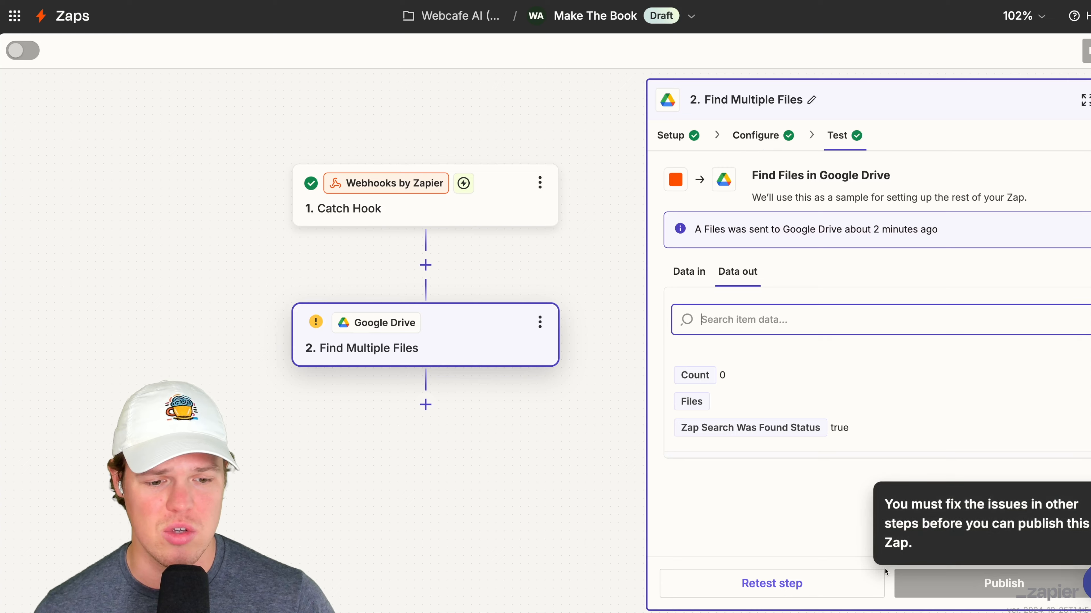
scroll(967, 420, down, 5)
scroll(966, 420, down, 15)
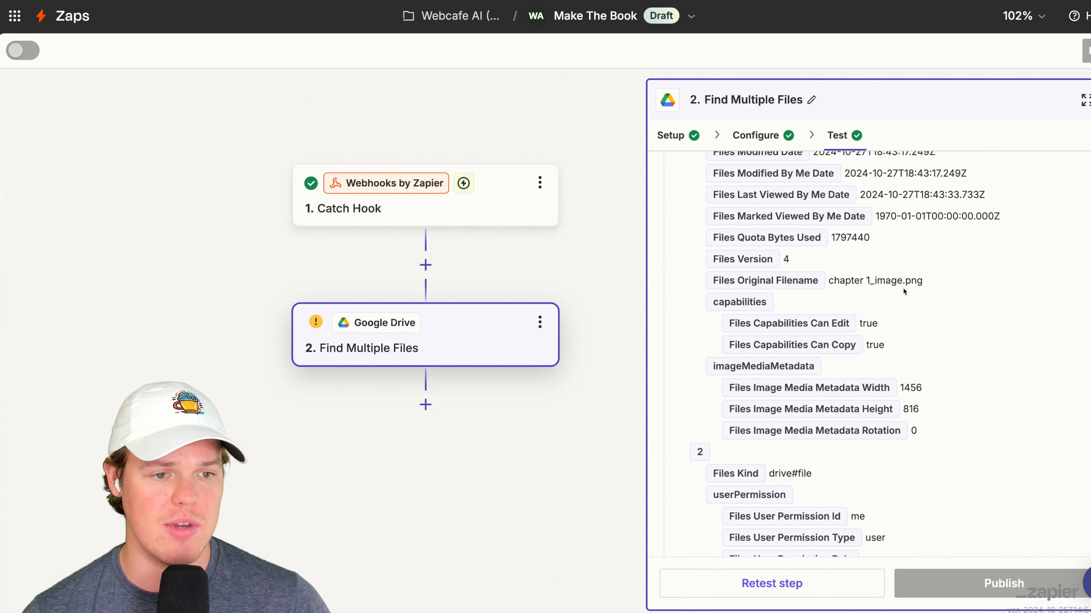
scroll(558, 439, down, 2)
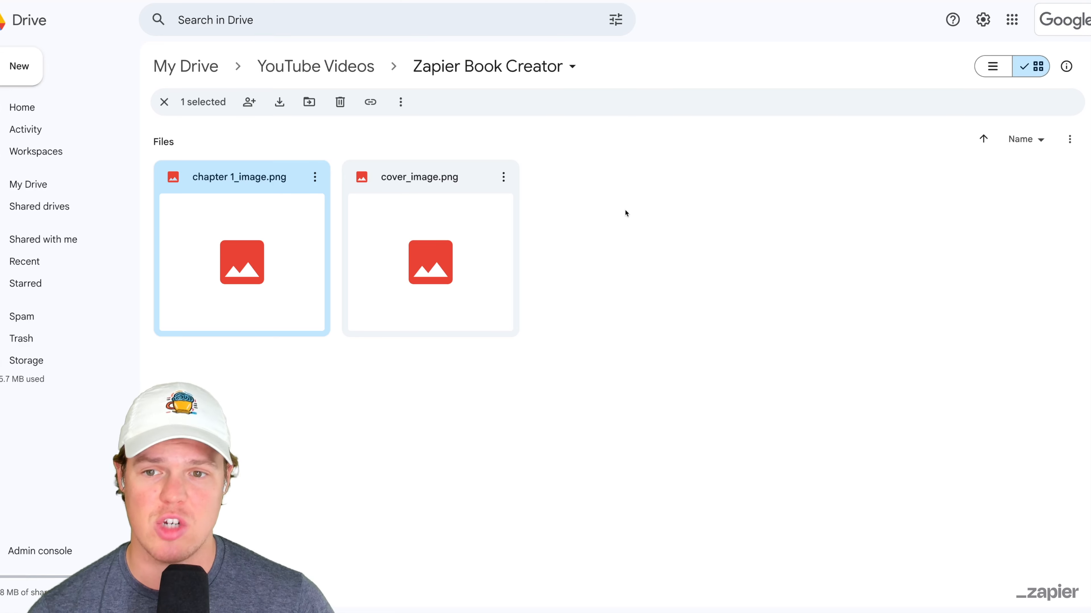
- Add a Storage by Zapier step after Find Multiple Files in Make The Book
click(626, 222)
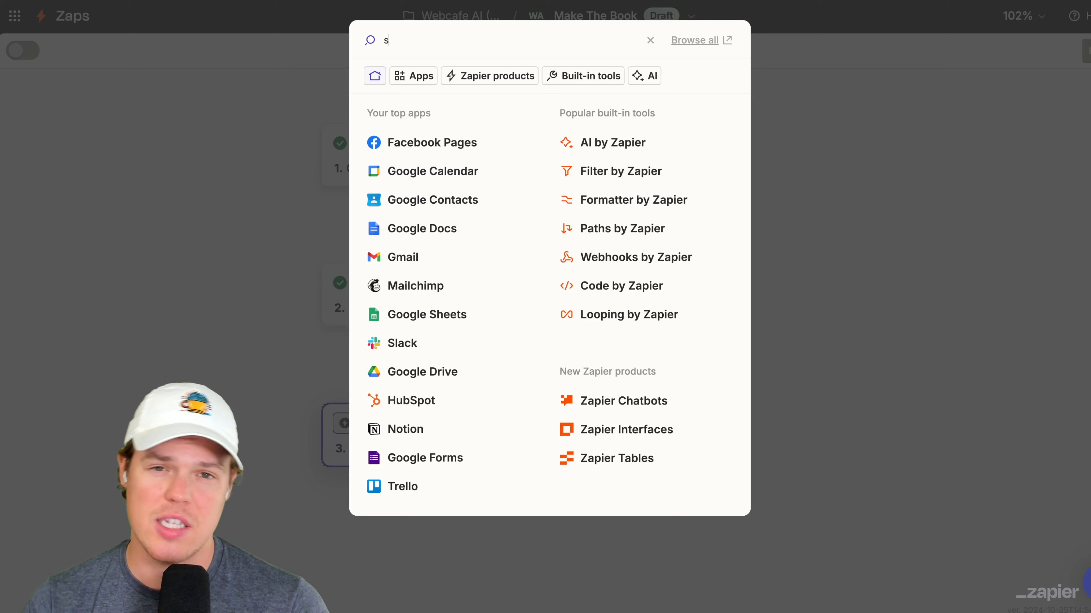
text(tora)
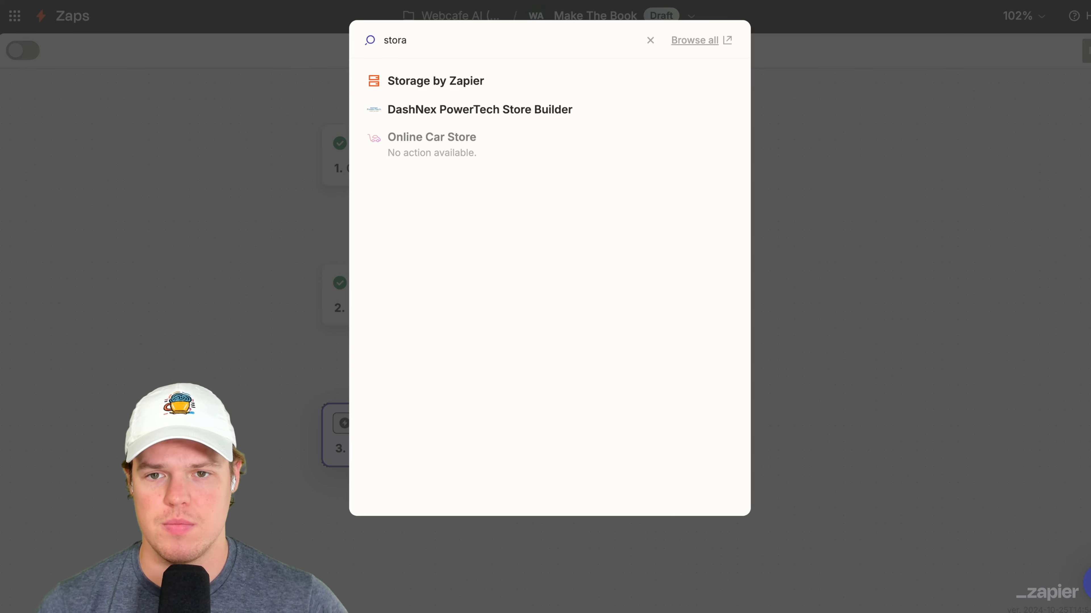
click(471, 81)
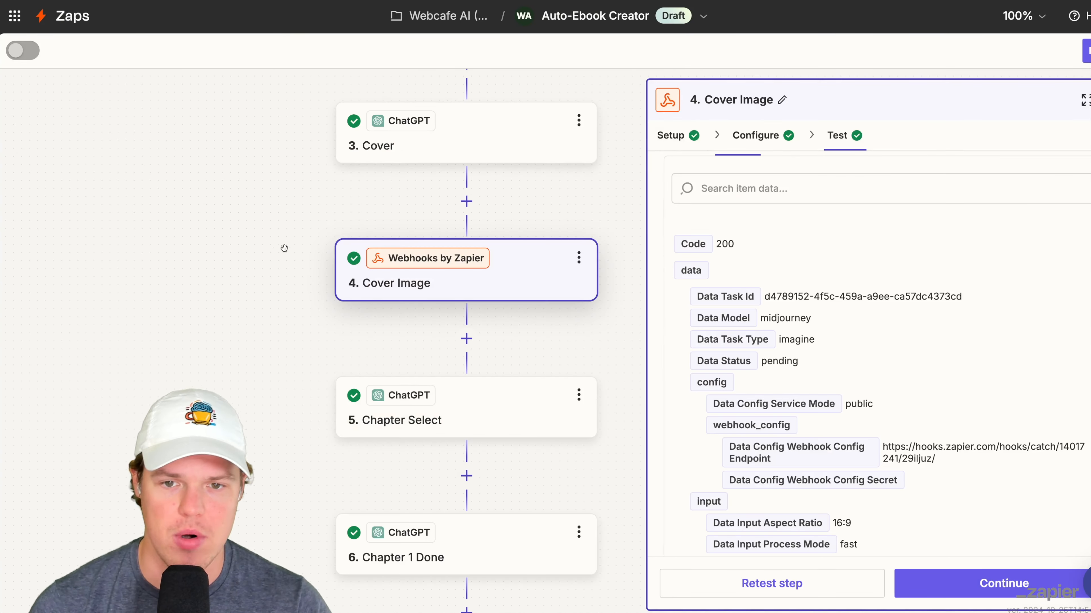
- Check the Key and Child Values configured in step 7, Set Child Value, of the Auto-Ebook Creator Zap
scroll(275, 266, up, 5)
scroll(300, 206, down, 10)
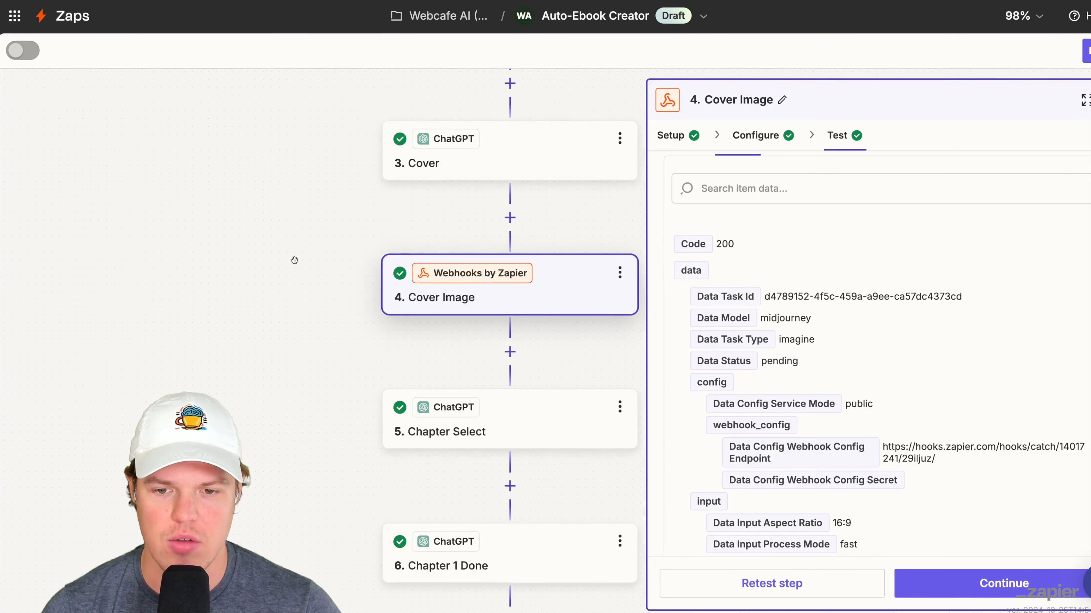
scroll(280, 143, down, 5)
click(415, 246)
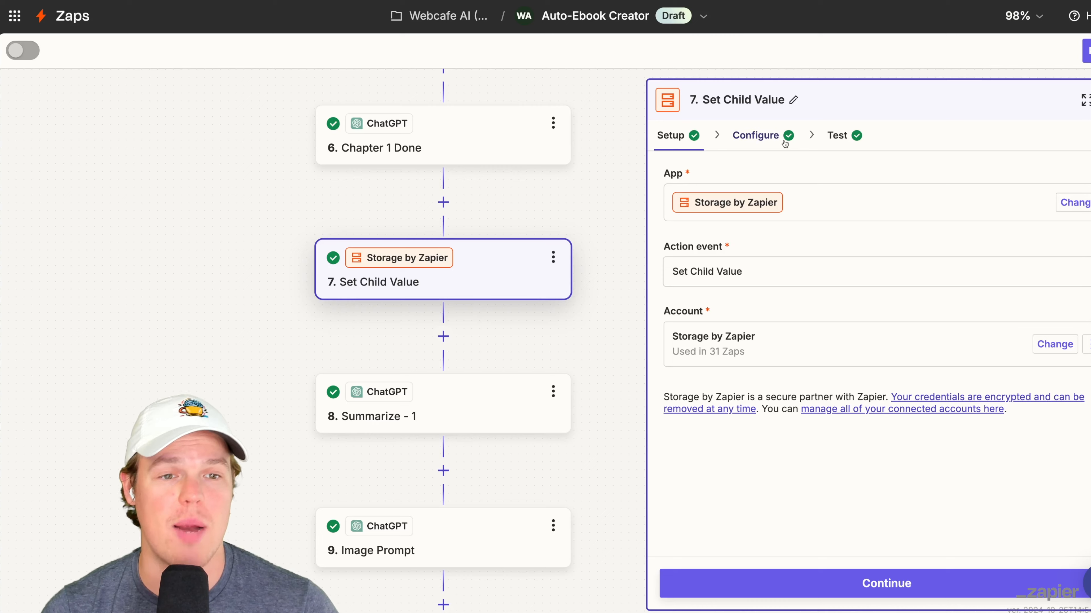
click(768, 136)
double_click(750, 274)
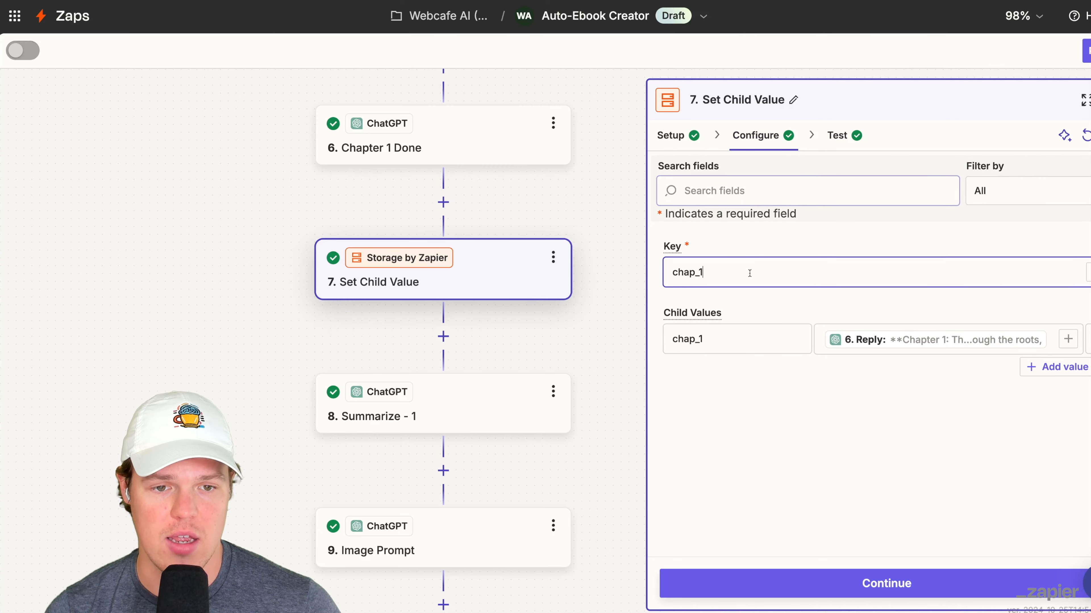
click(744, 307)
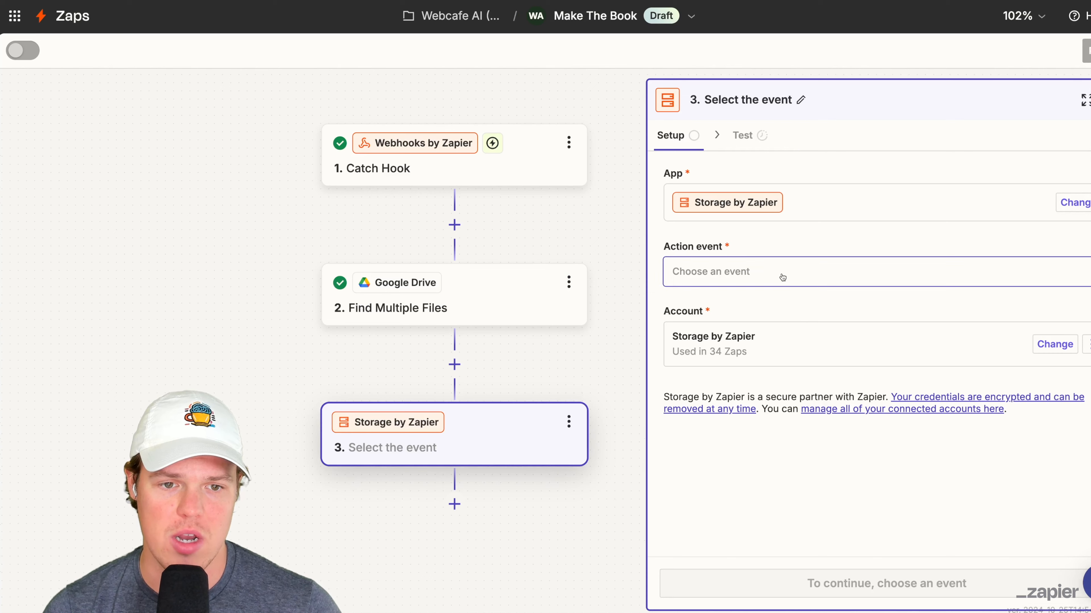
- Set Make The Book's Storage step to Get Child Value, with chap_1 as both Key and Child Key
click(769, 265)
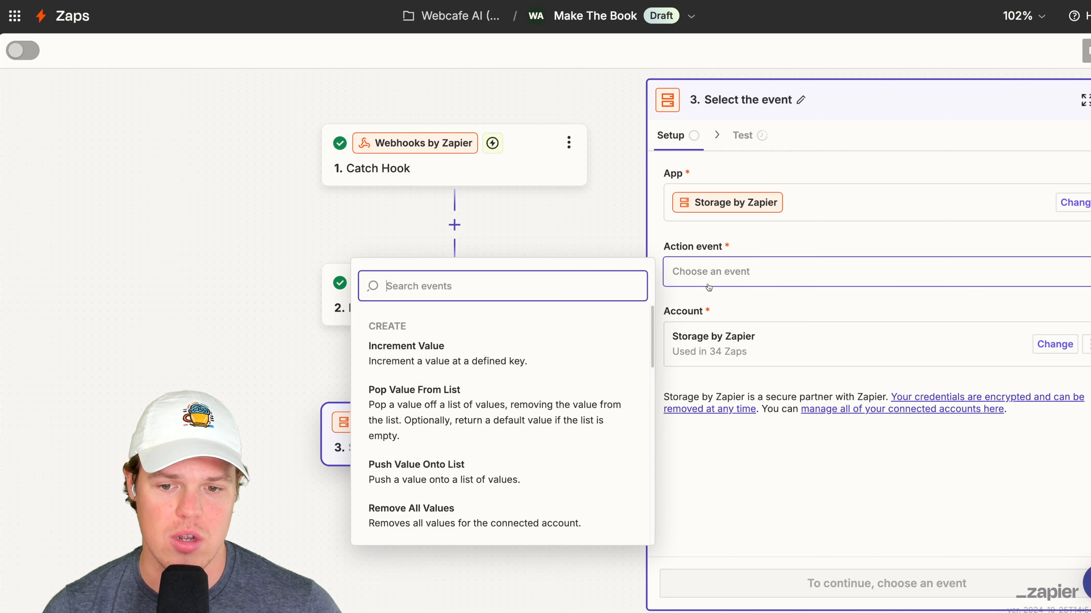
scroll(523, 405, down, 10)
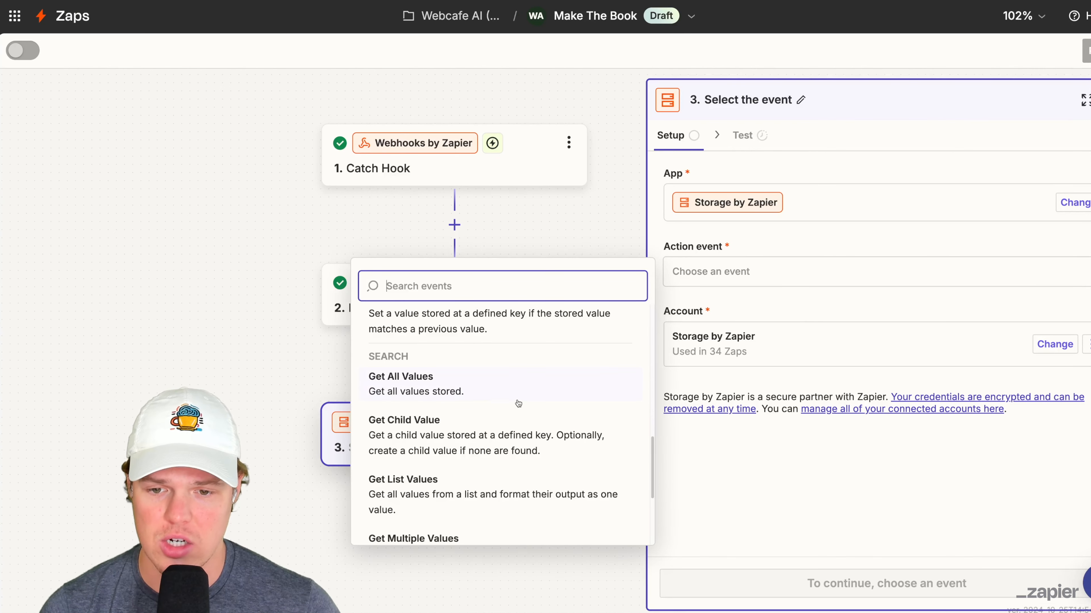
click(487, 427)
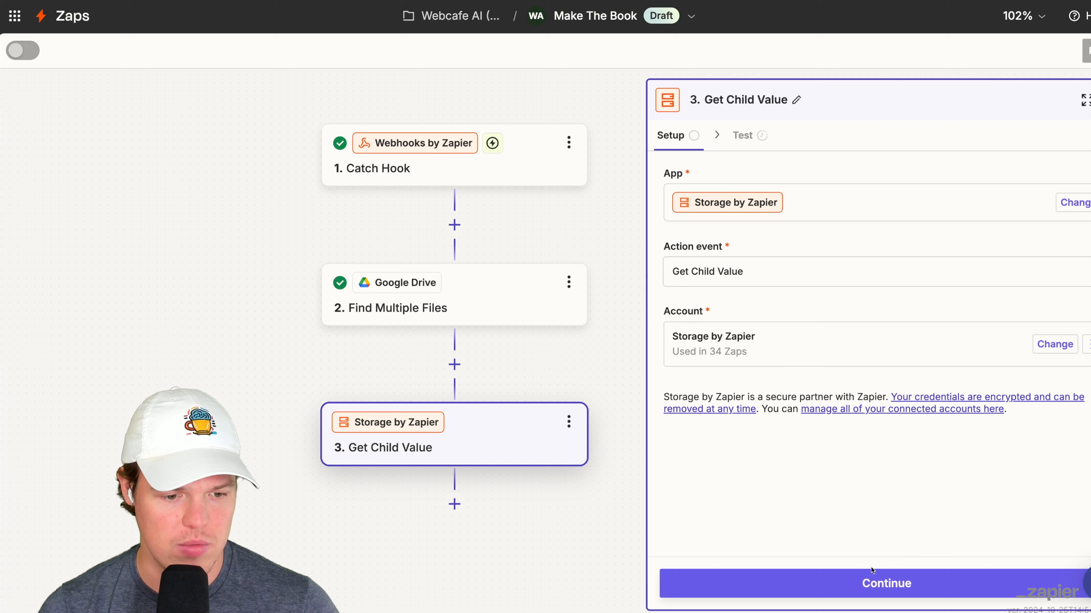
click(871, 565)
click(781, 268)
text(chap_1)
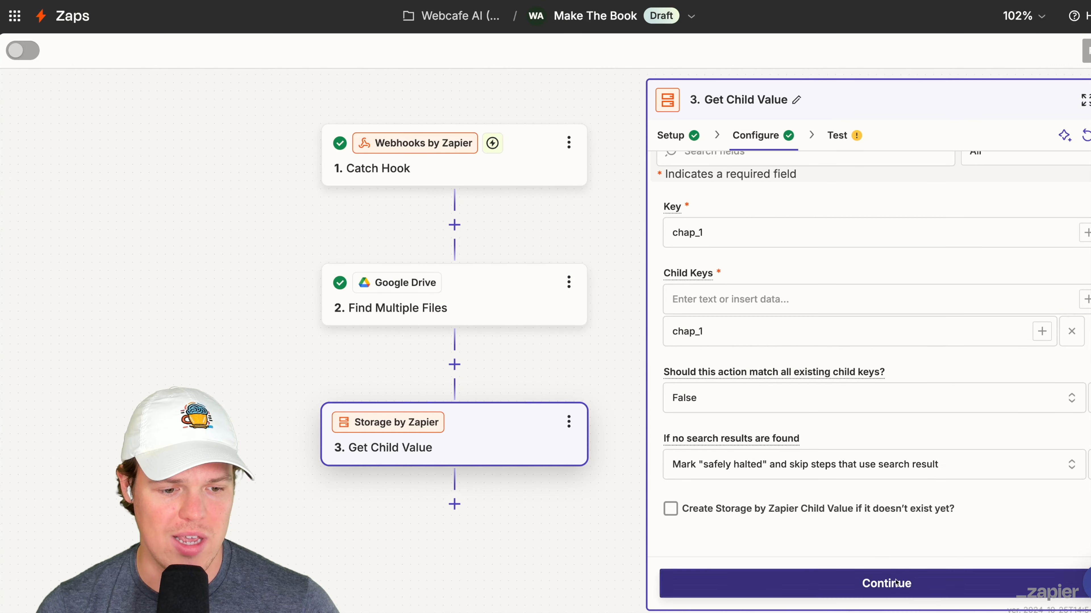
- Test the Get Child Value step and read through the retrieved chapter text
click(896, 582)
click(906, 583)
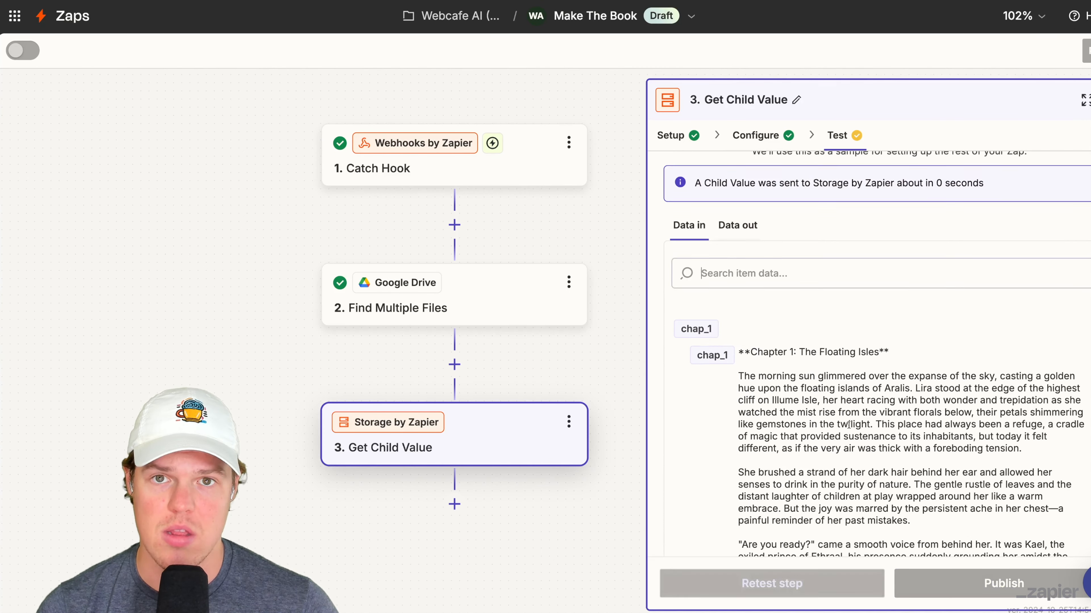
scroll(826, 245, down, 20)
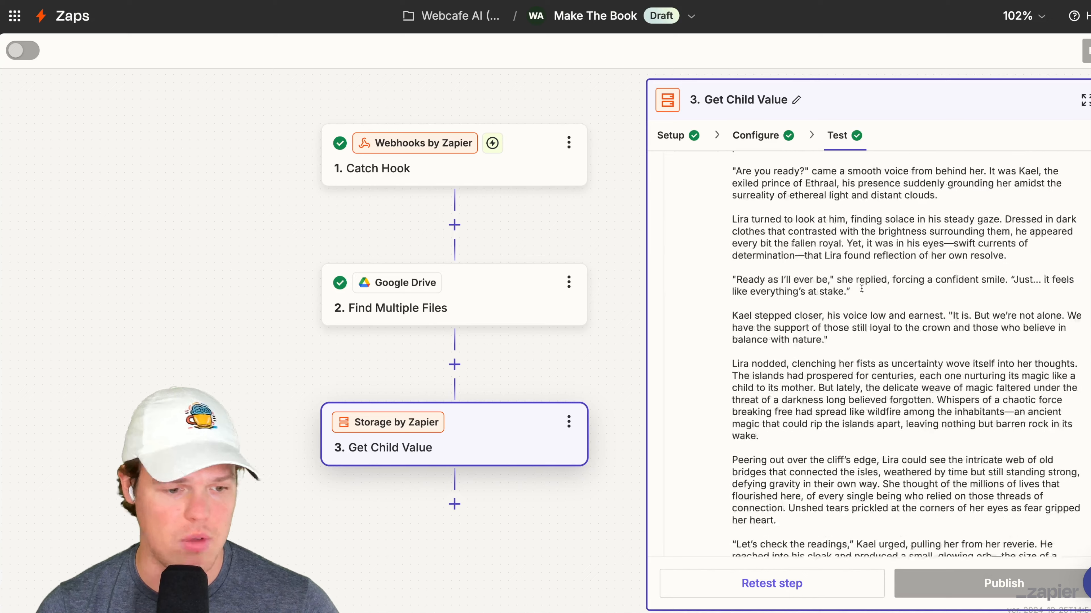
scroll(463, 335, down, 4)
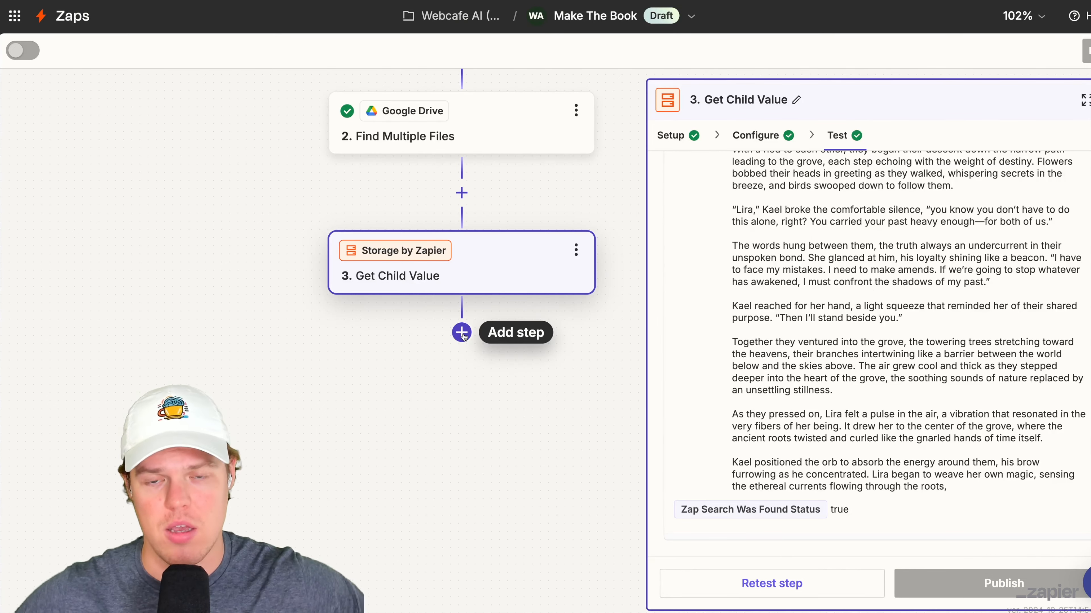
- Add a Bannerbear step after Get Child Value and choose Create Image as its action event
click(462, 332)
text(banner)
click(416, 80)
click(773, 271)
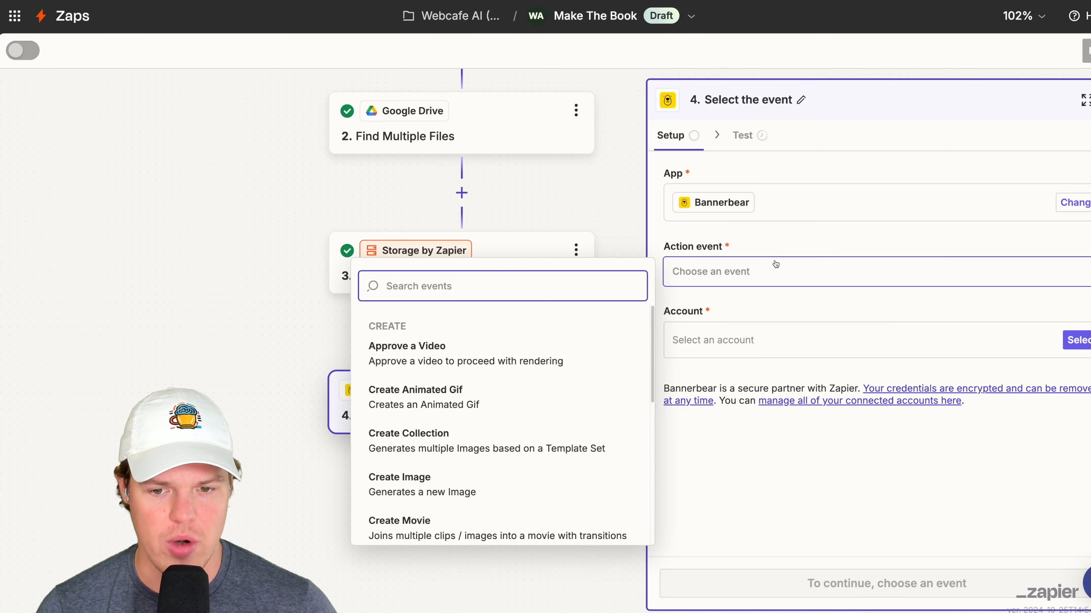
scroll(476, 412, down, 2)
click(475, 411)
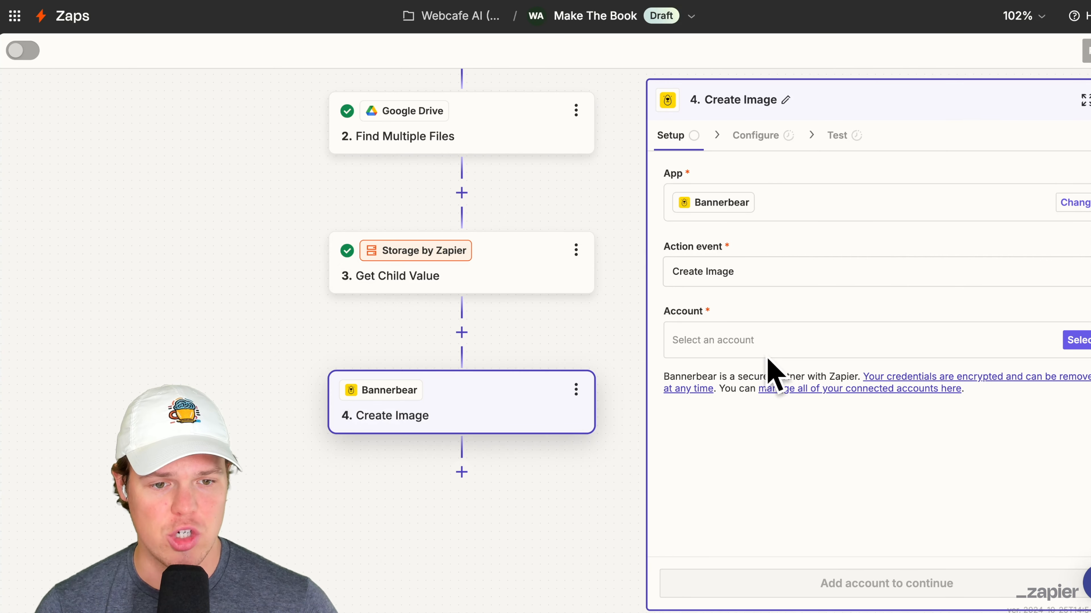
- Connect the Bannerbear account to the Create Image step and choose Book Cover as its Template ID
click(1082, 341)
click(760, 143)
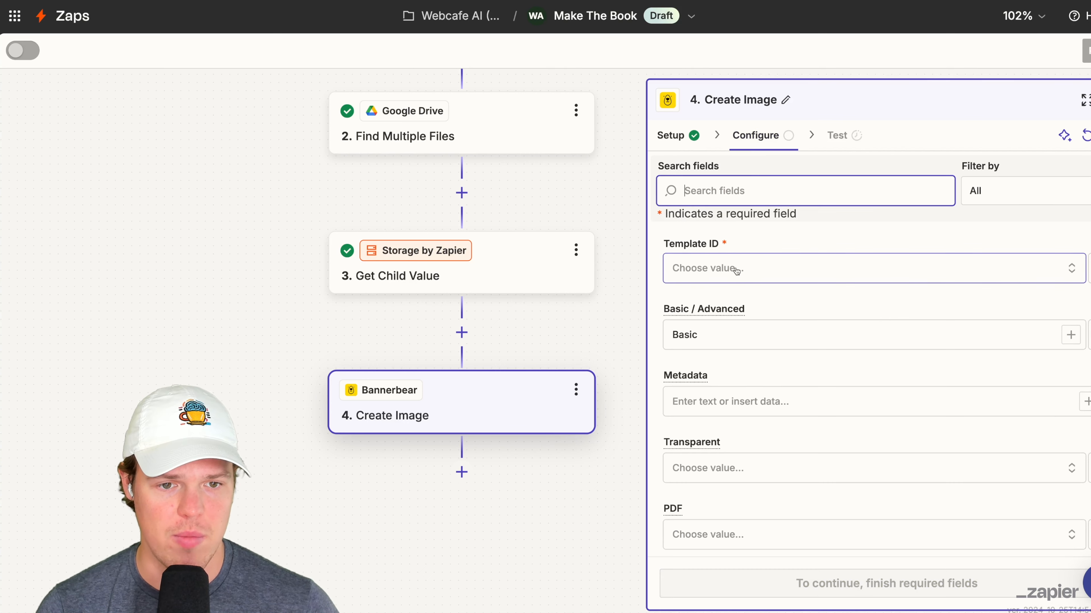
click(738, 263)
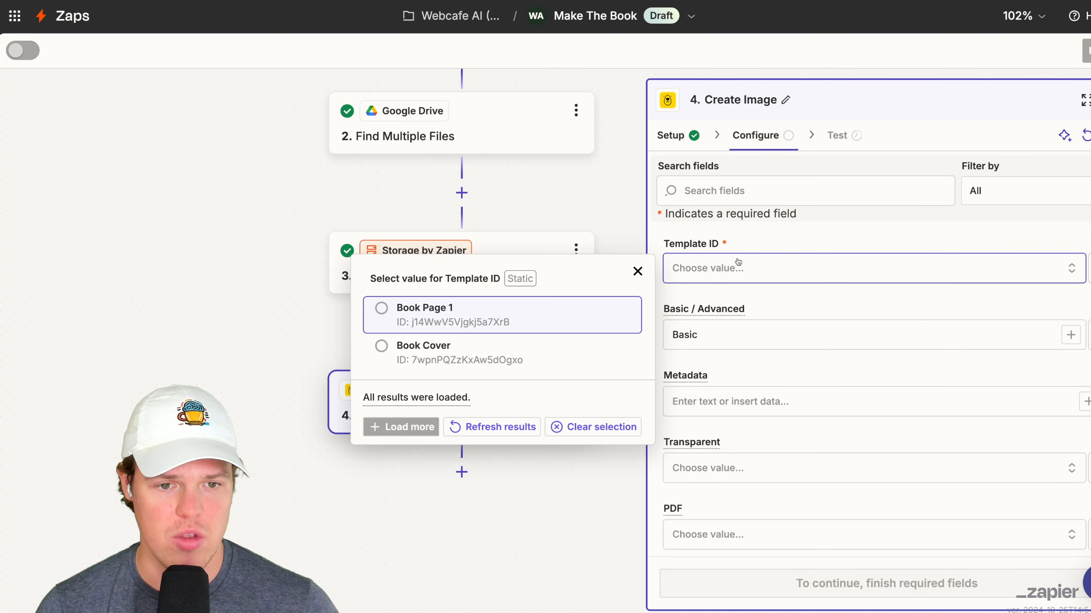
click(453, 362)
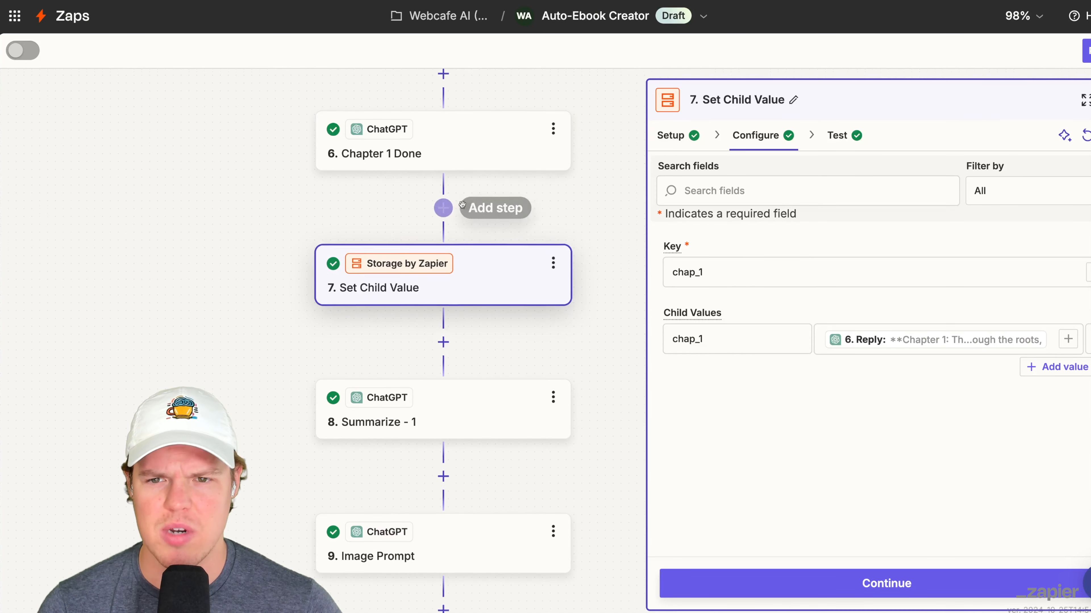
- Set the book title text of the Create Image step to Wizard and Islands
scroll(531, 236, up, 4)
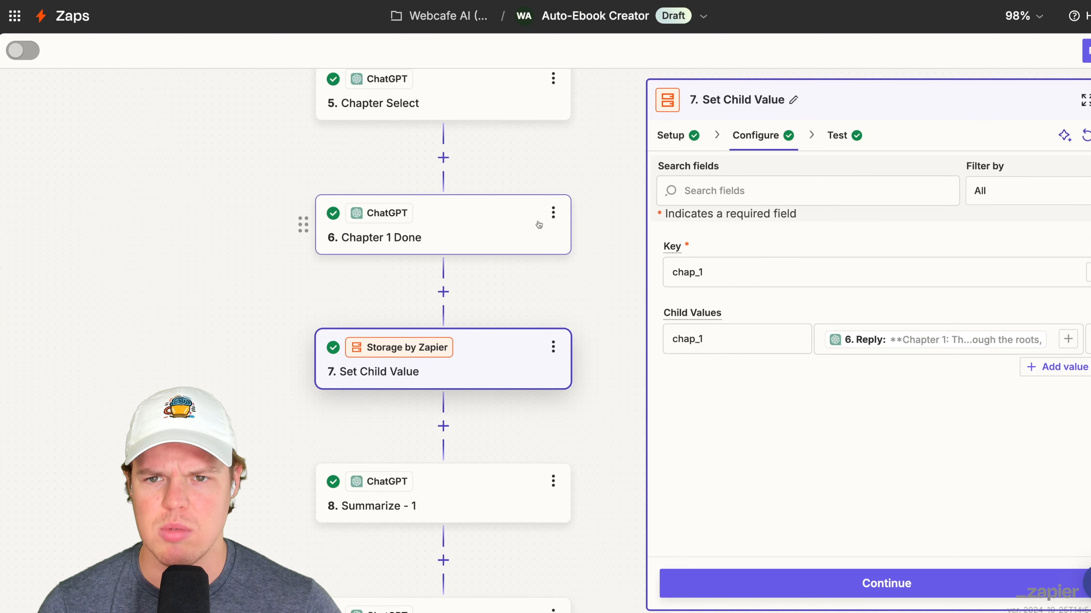
scroll(523, 219, up, 10)
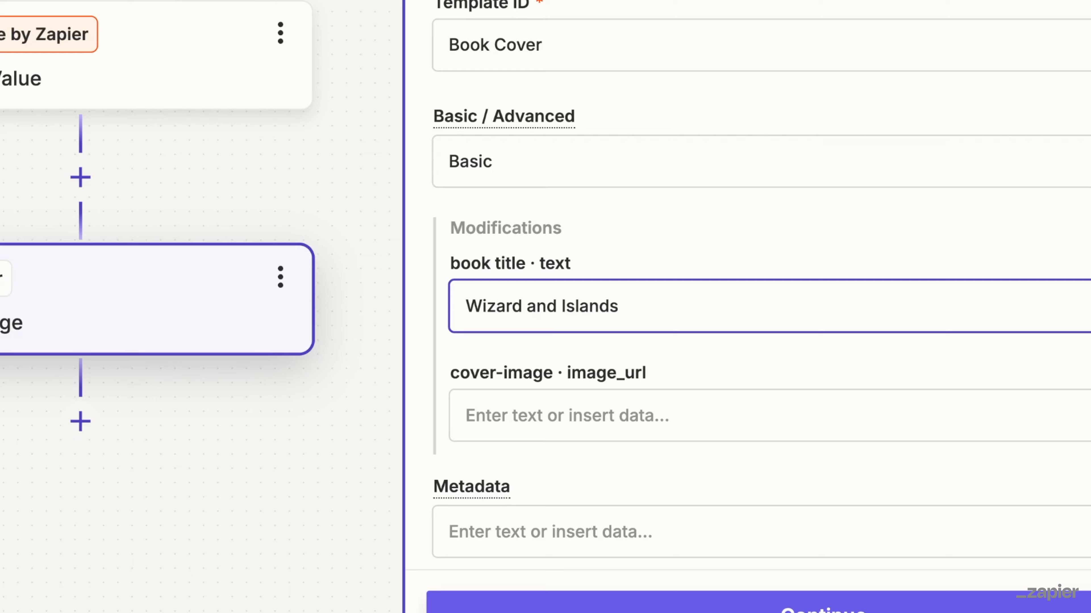
click(757, 407)
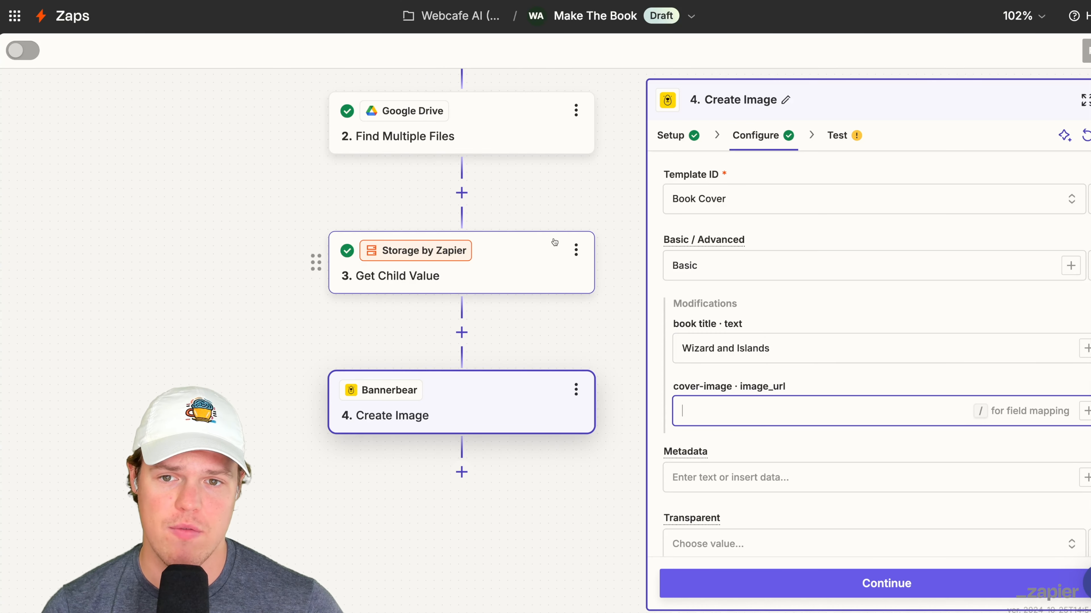
- Change the action event of the Google Drive step from Find Multiple Files to Find a File
click(276, 336)
drag(289, 332, 261, 458)
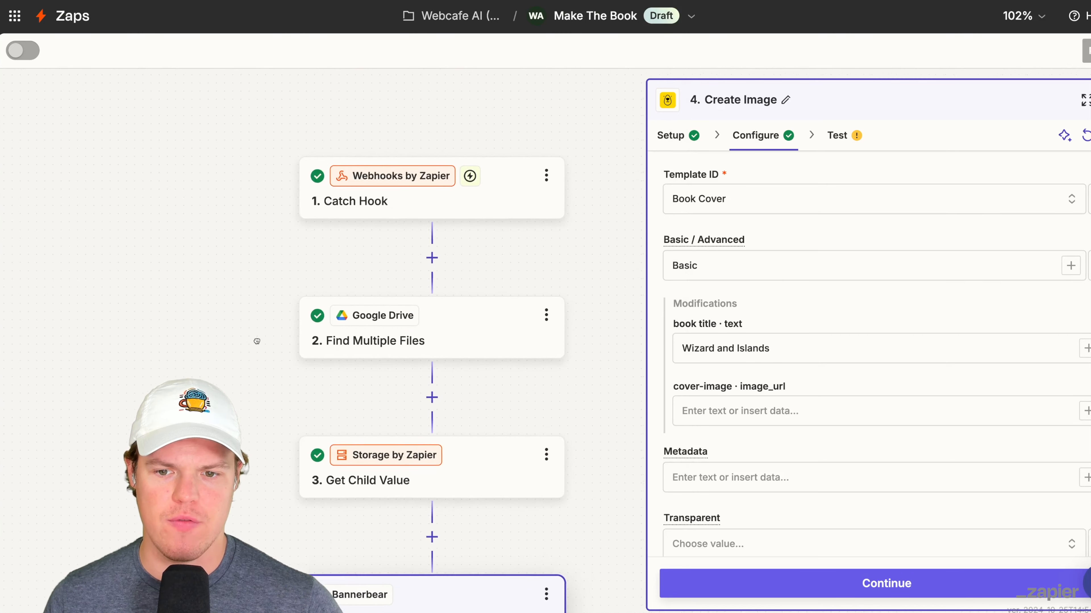
drag(255, 342, 280, 304)
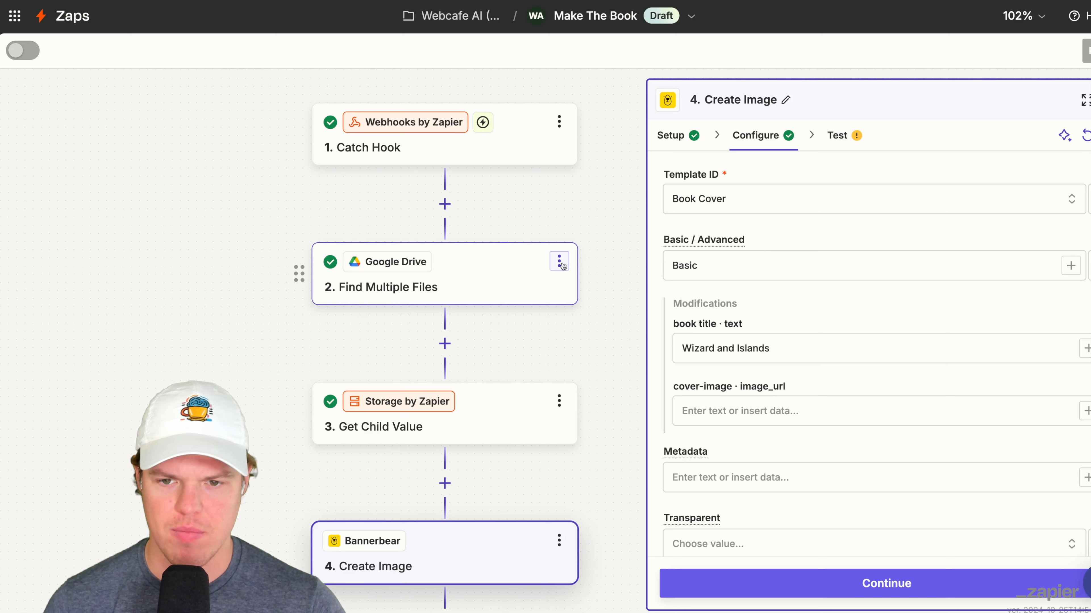
click(558, 270)
click(837, 137)
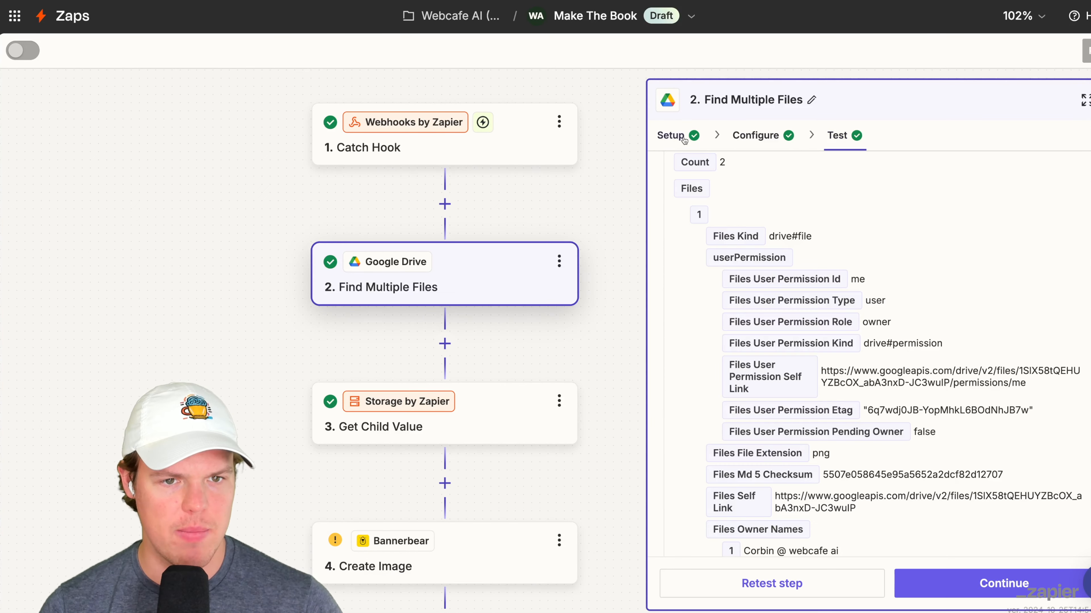
click(671, 136)
click(865, 277)
scroll(531, 426, down, 10)
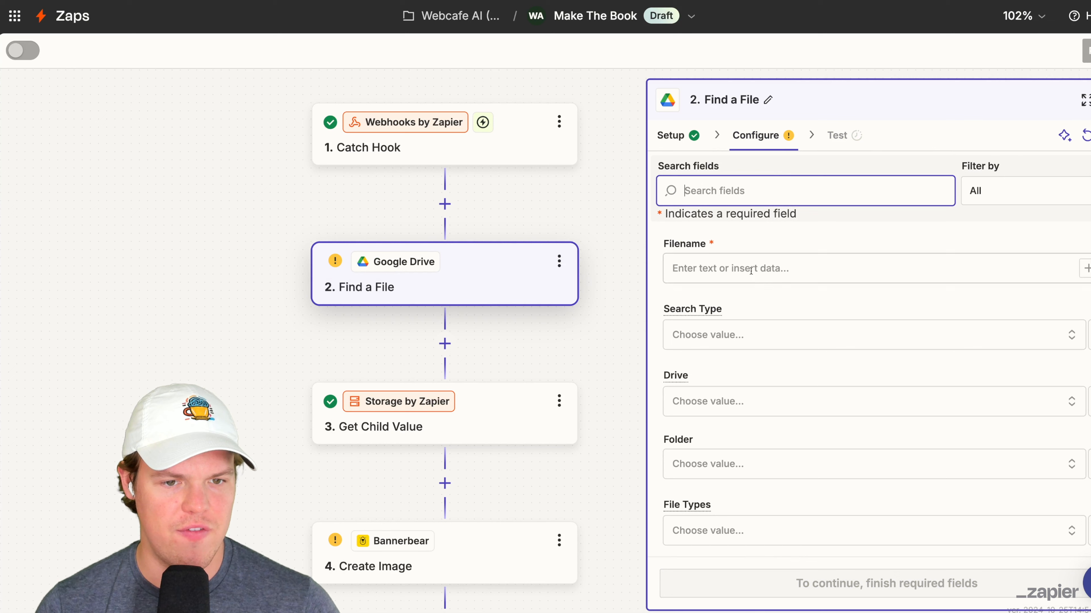
- Set the Find a File step's Filename to cover_image, test the step and review the returned file data
click(751, 269)
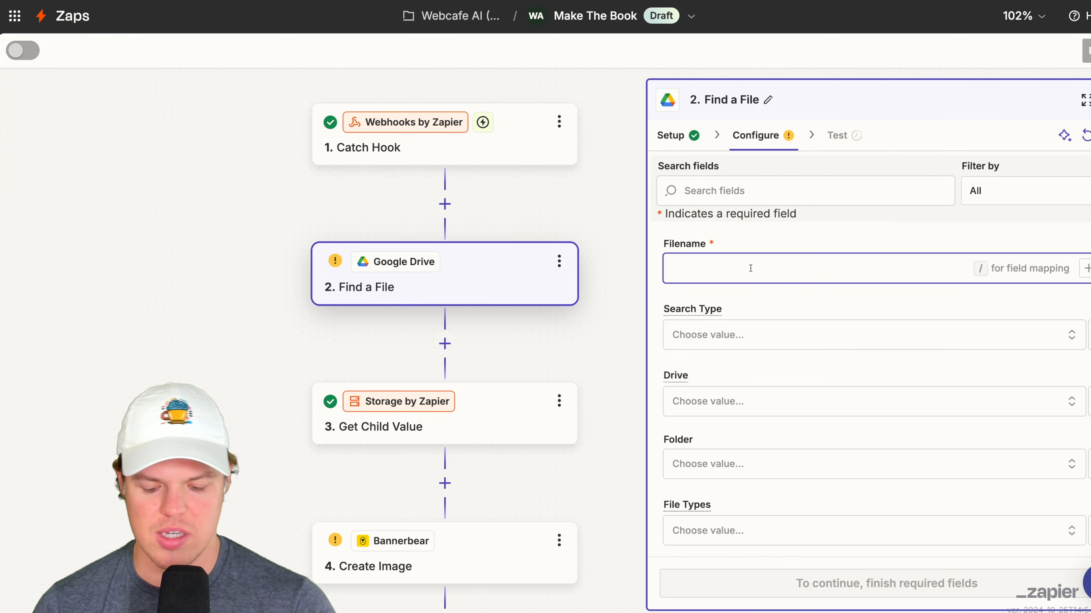
text(cov)
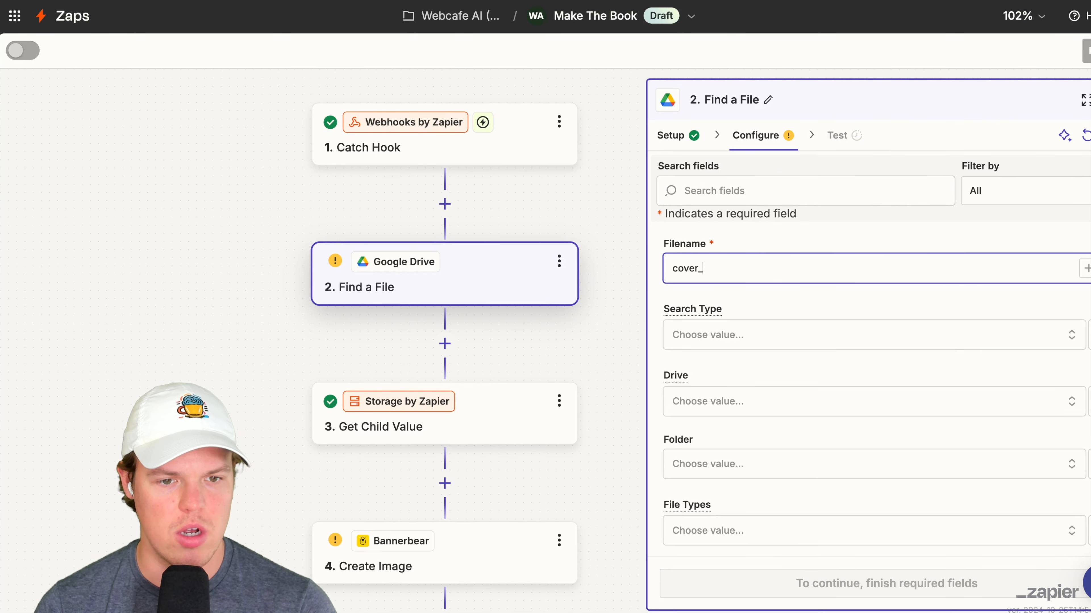
text(er_)
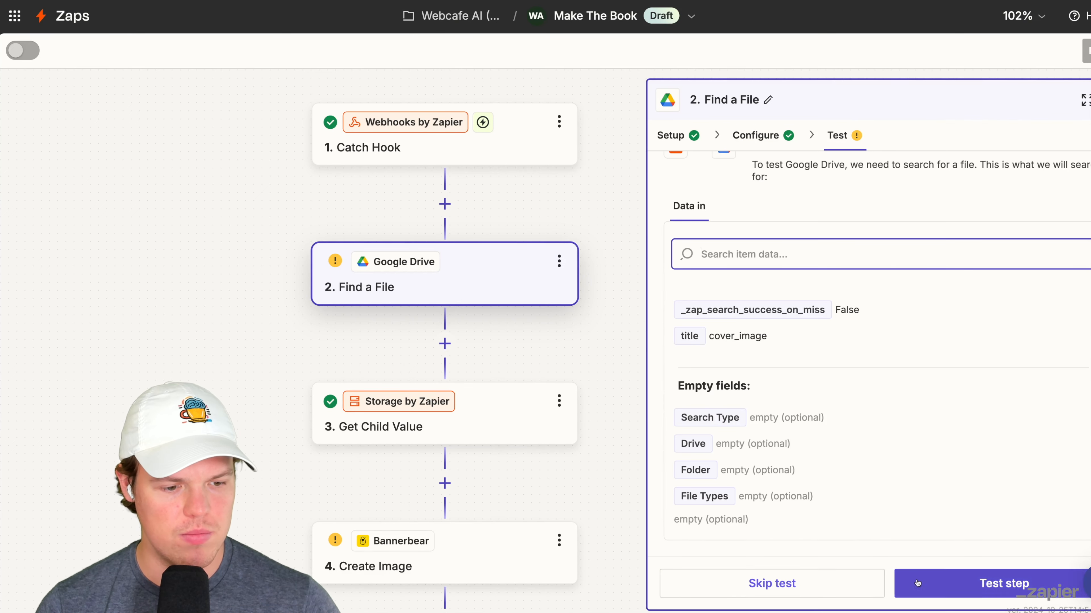
click(992, 583)
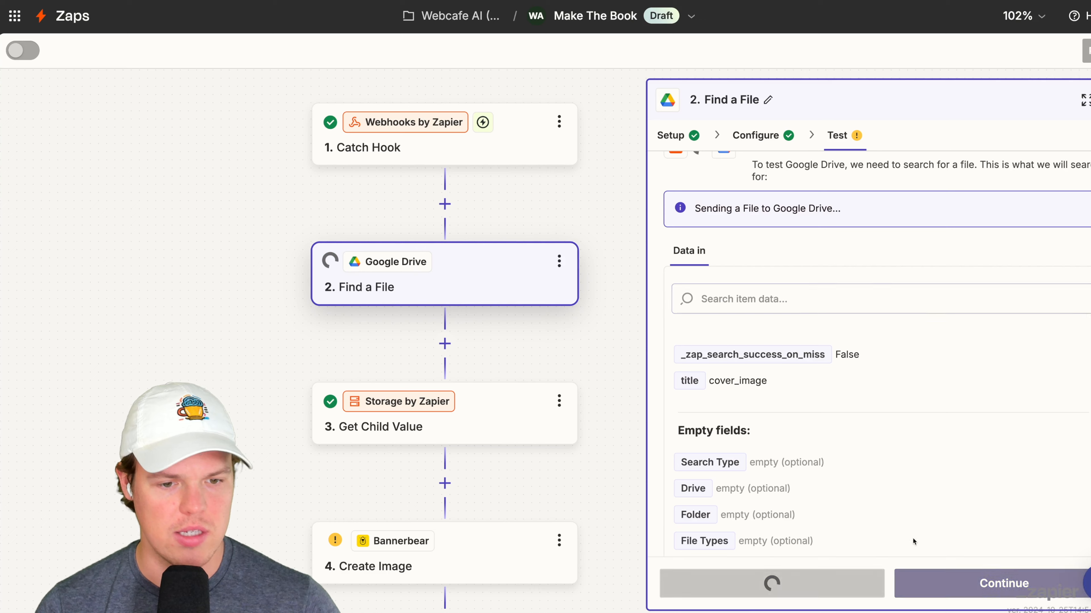
scroll(216, 309, down, 10)
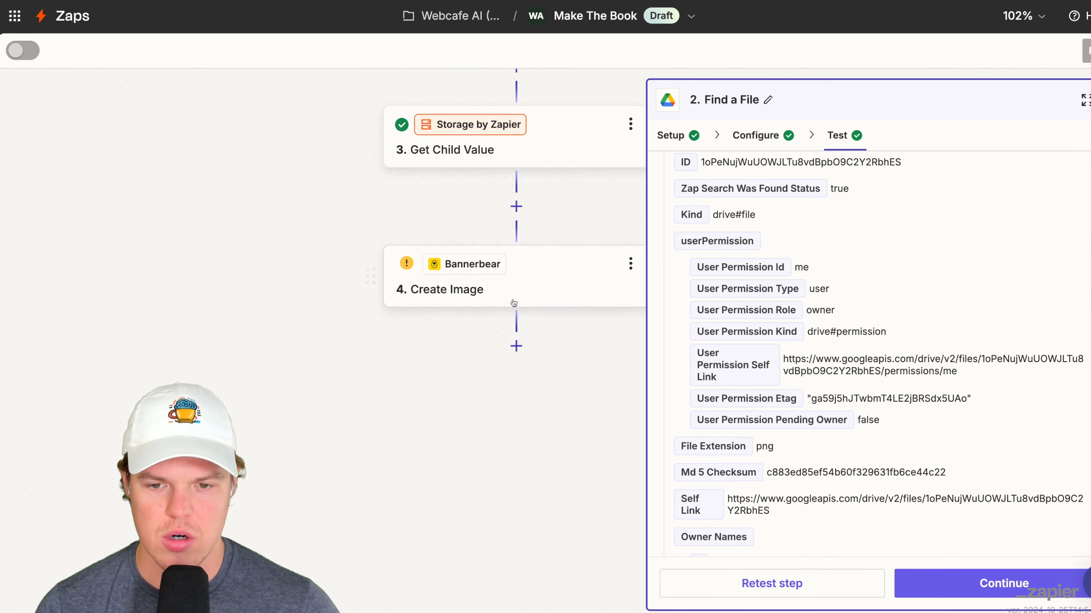
- Rename the Bannerbear Create Image step as Create Cover
click(467, 301)
click(551, 197)
click(601, 205)
text(Create Cover)
key(Return)
- Map the cover-image image_url of the Create Cover step to the File output of step 2
scroll(510, 281, up, 5)
scroll(510, 280, up, 1)
click(755, 135)
click(758, 343)
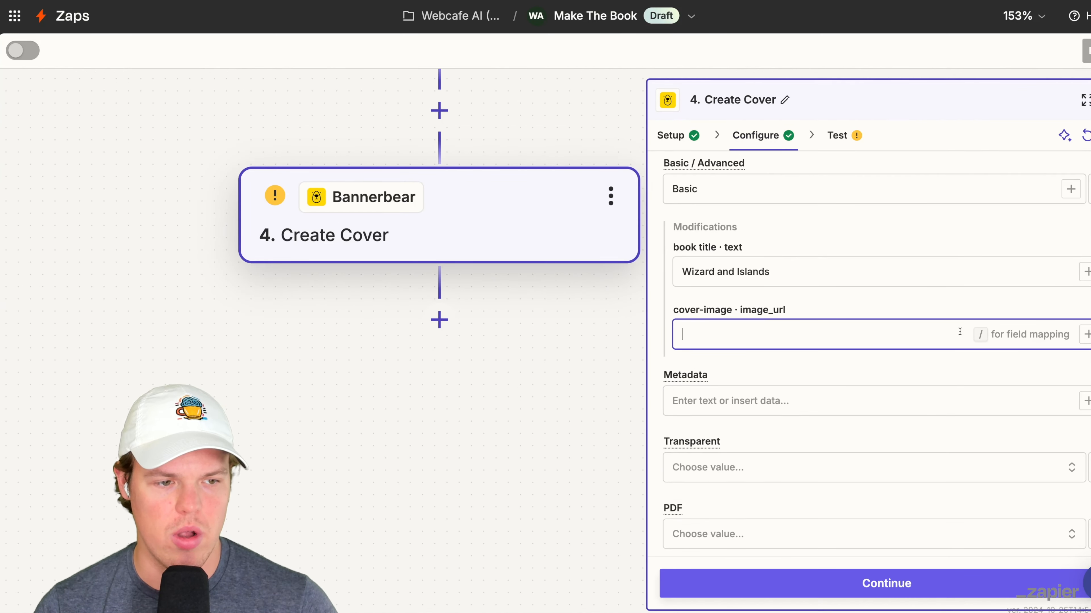
click(1086, 334)
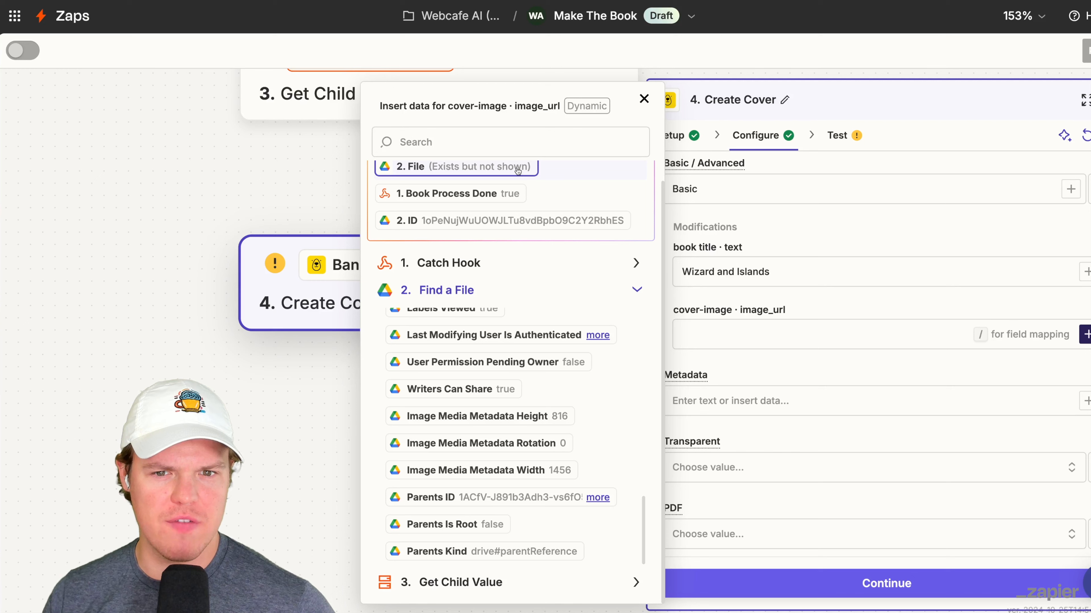
click(518, 167)
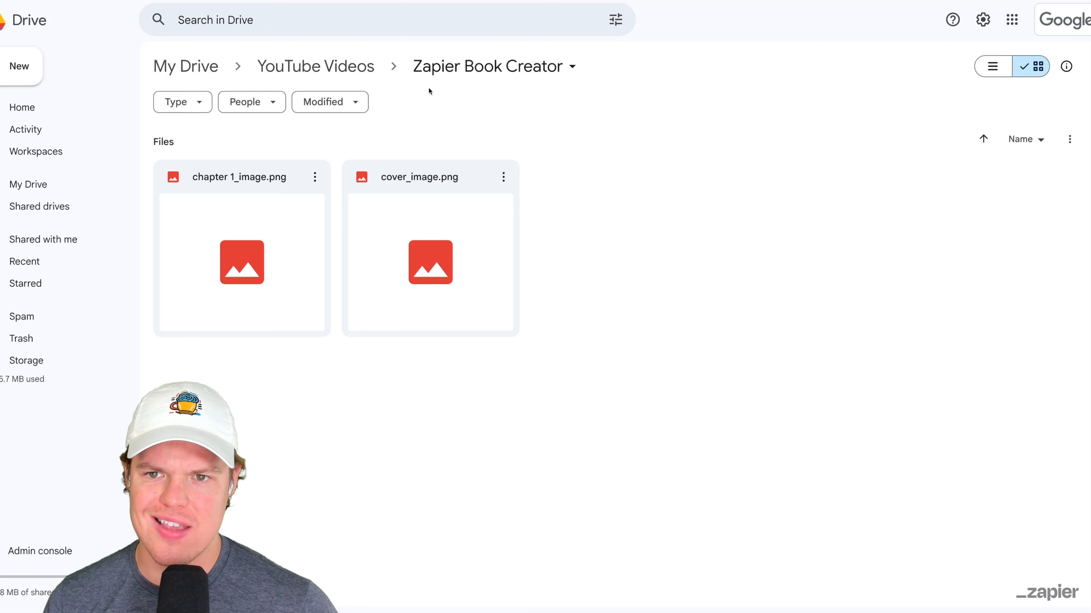
- Switch to Google Drive and share the Zapier Book Creator folder with anyone with the link
click(522, 67)
mouse_move(546, 214)
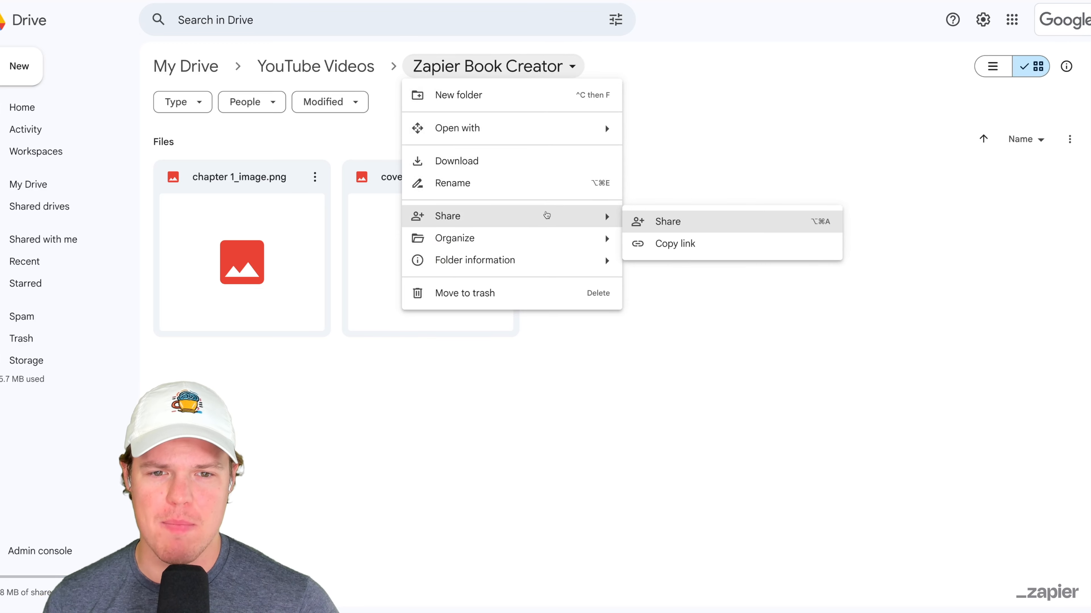
click(668, 222)
click(449, 360)
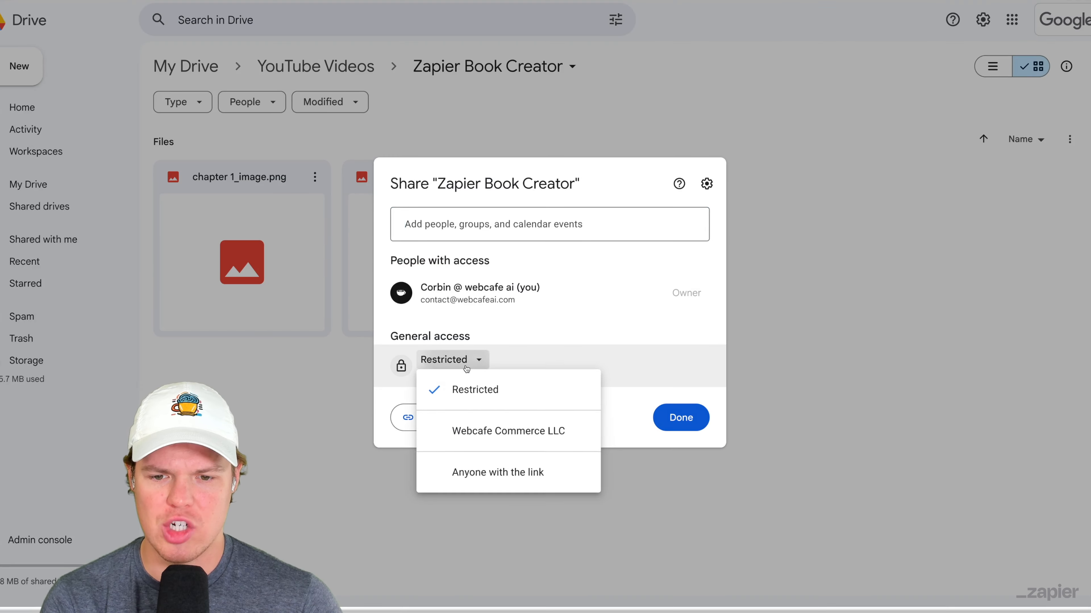
click(546, 481)
click(681, 417)
click(522, 68)
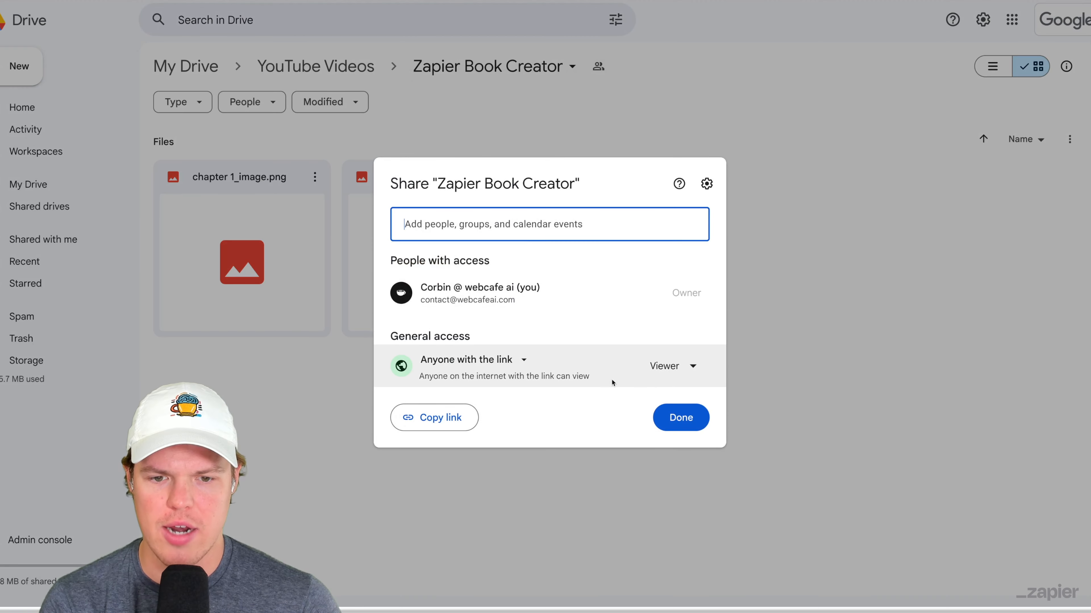
click(669, 366)
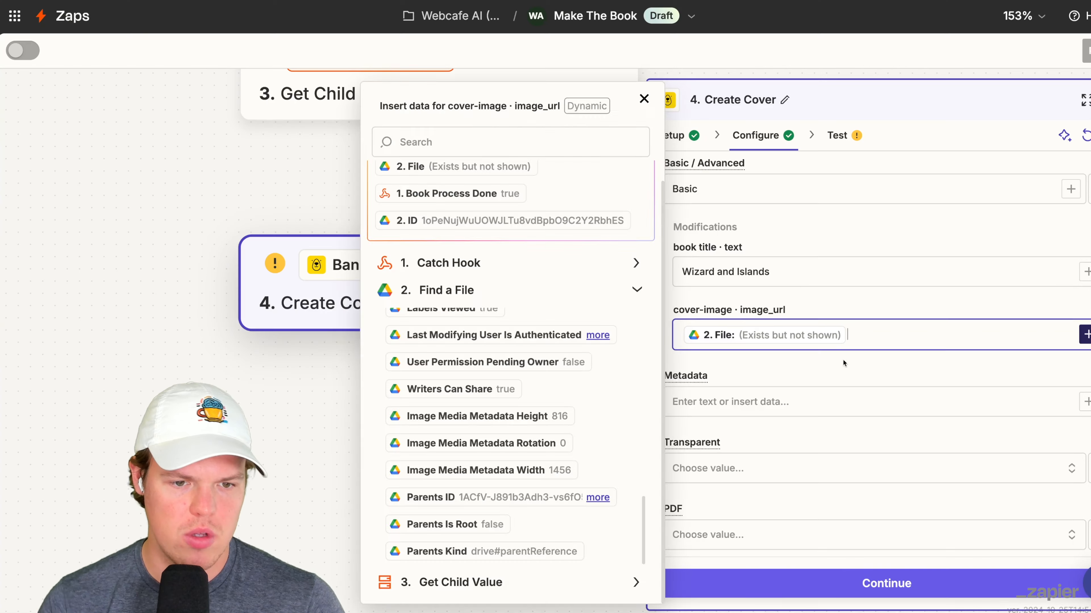
- Return to the Zapier editor and set the Create Cover step's PDF option to True
click(858, 357)
scroll(857, 356, down, 2)
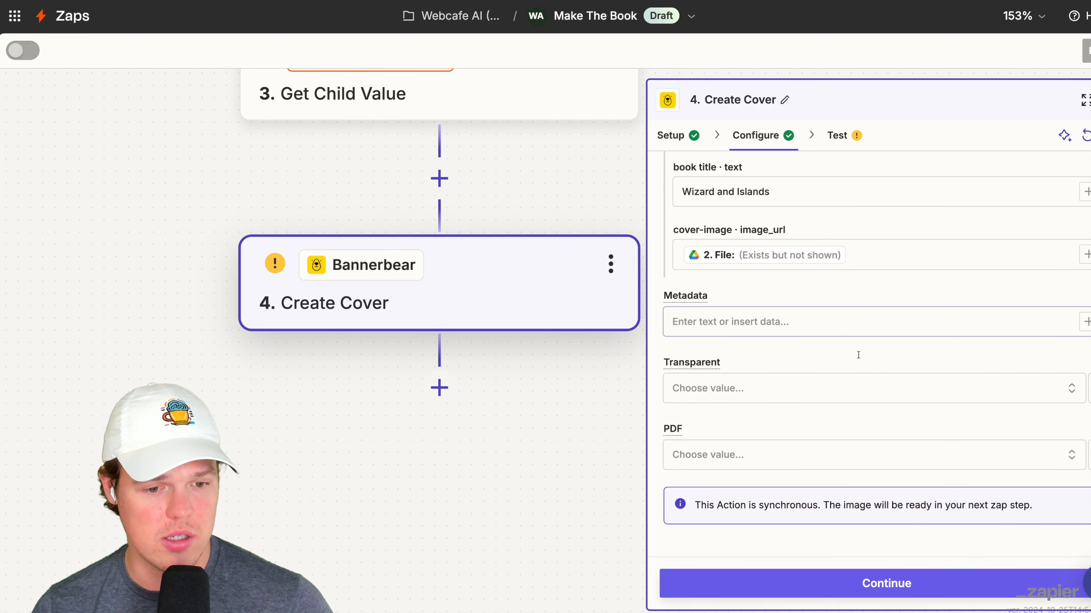
click(845, 456)
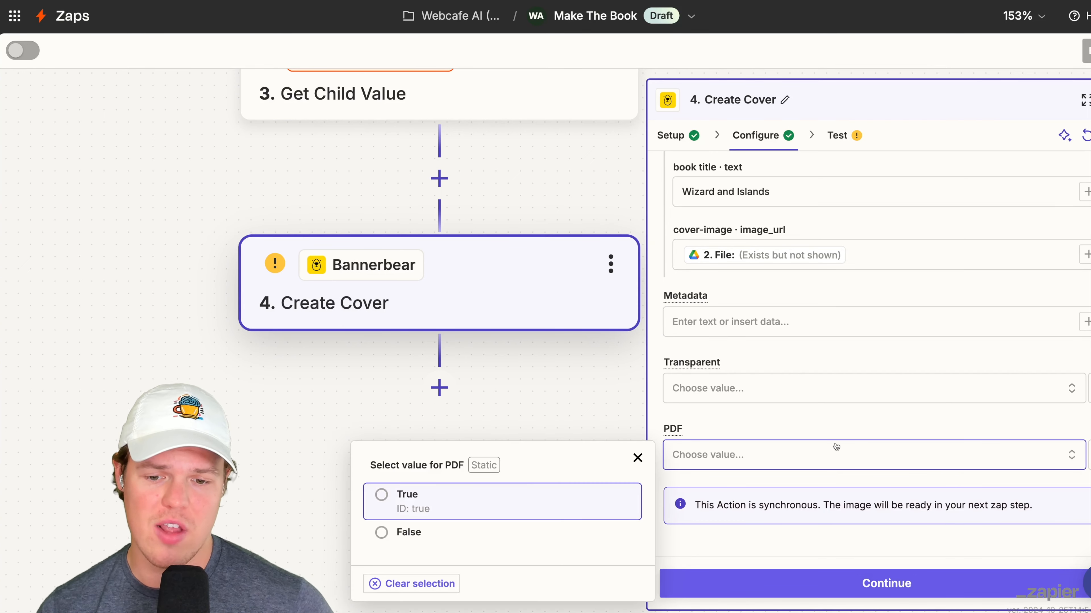
click(639, 486)
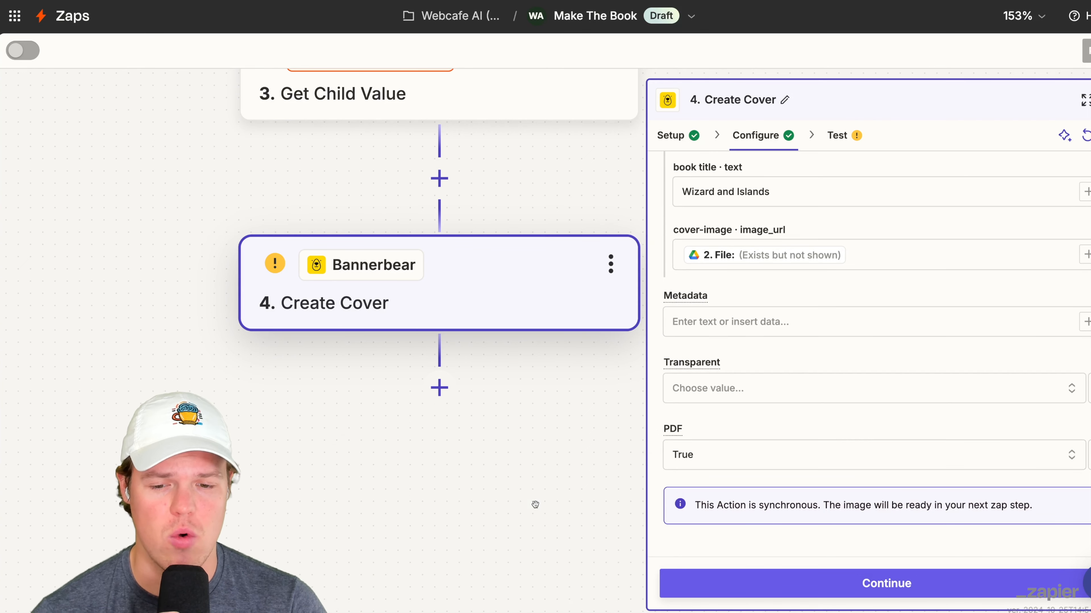
- Test the Create Cover step and select the generated PDF URL in its output
click(898, 584)
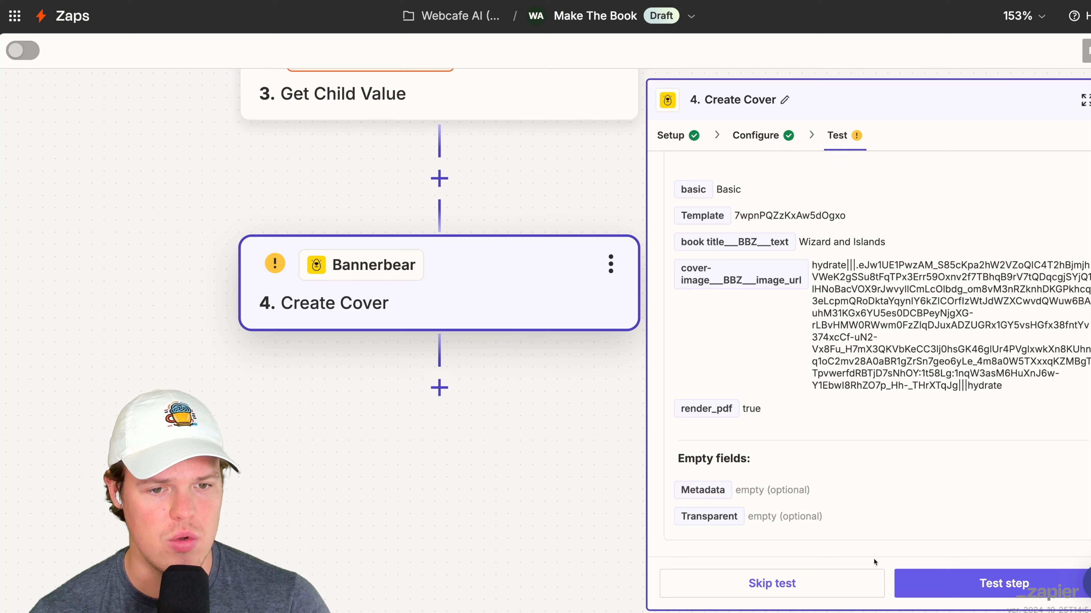
click(961, 583)
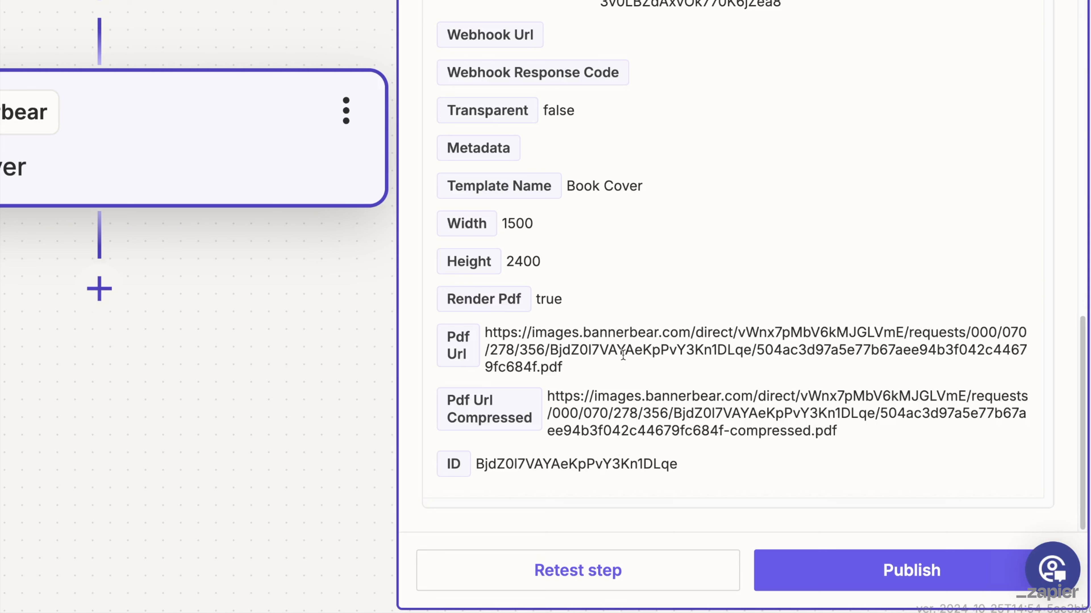
triple_click(804, 434)
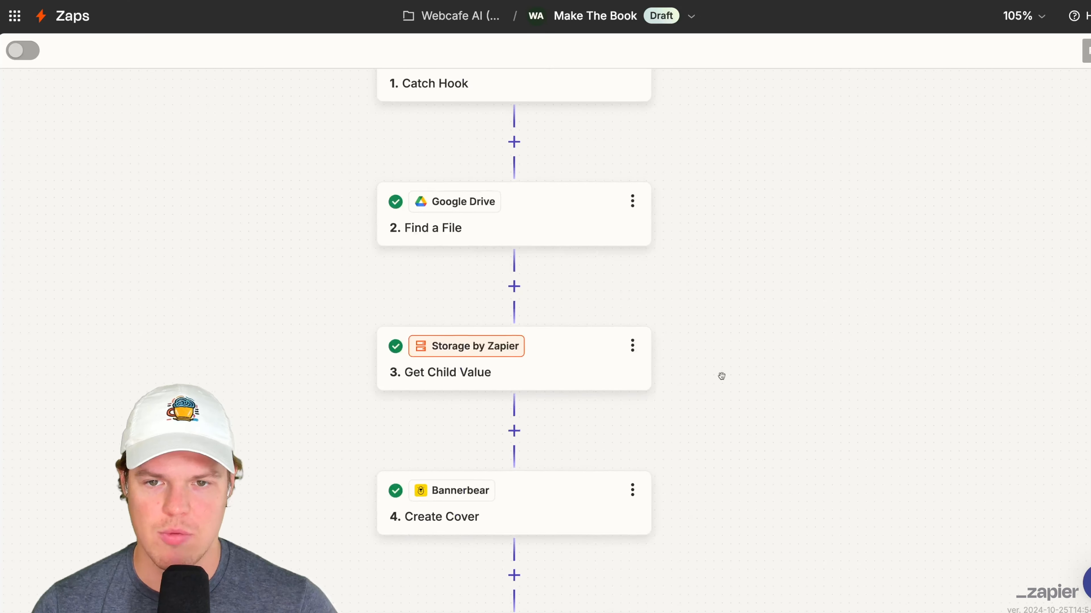
- Duplicate the Find a File step and move the copy below Create Cover
scroll(651, 218, up, 2)
click(639, 252)
click(683, 293)
drag(370, 312, 456, 498)
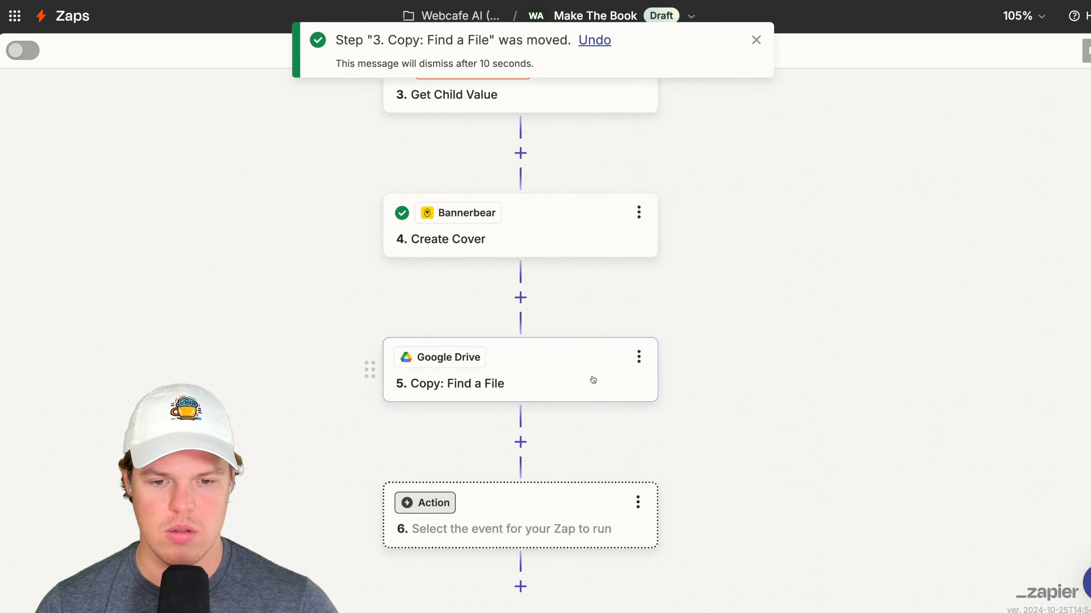
- Change the copied Find a File step's Filename to the chapter 1 image and test the step
click(583, 370)
double_click(676, 265)
click(686, 264)
drag(696, 265, 665, 266)
text(chapter)
scroll(796, 297, down, 3)
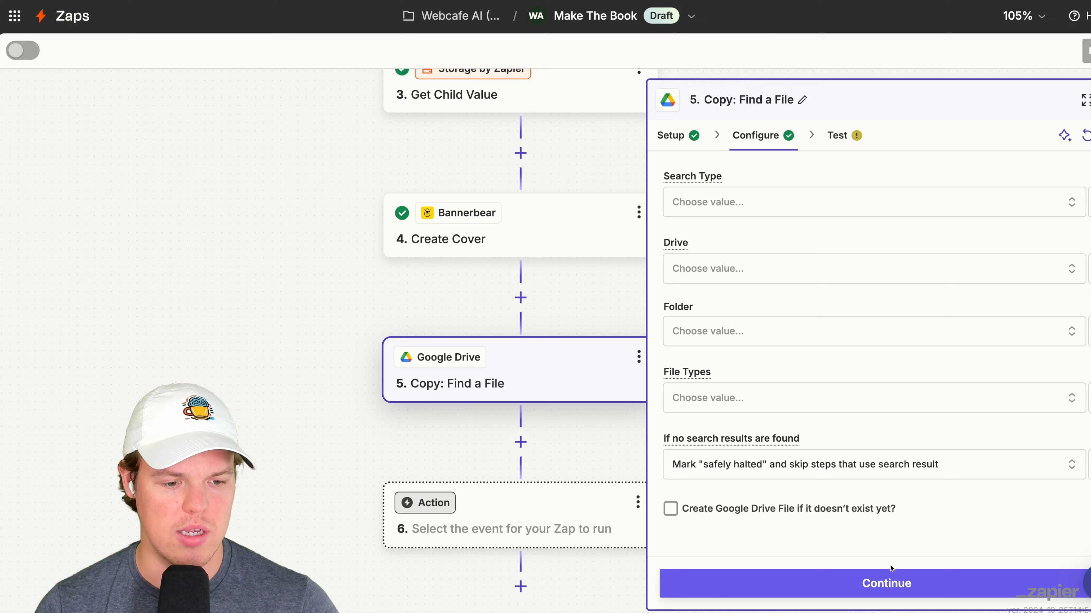
click(815, 583)
click(923, 584)
- Duplicate the Create Cover step and move the copy to the end of the Zap
click(540, 117)
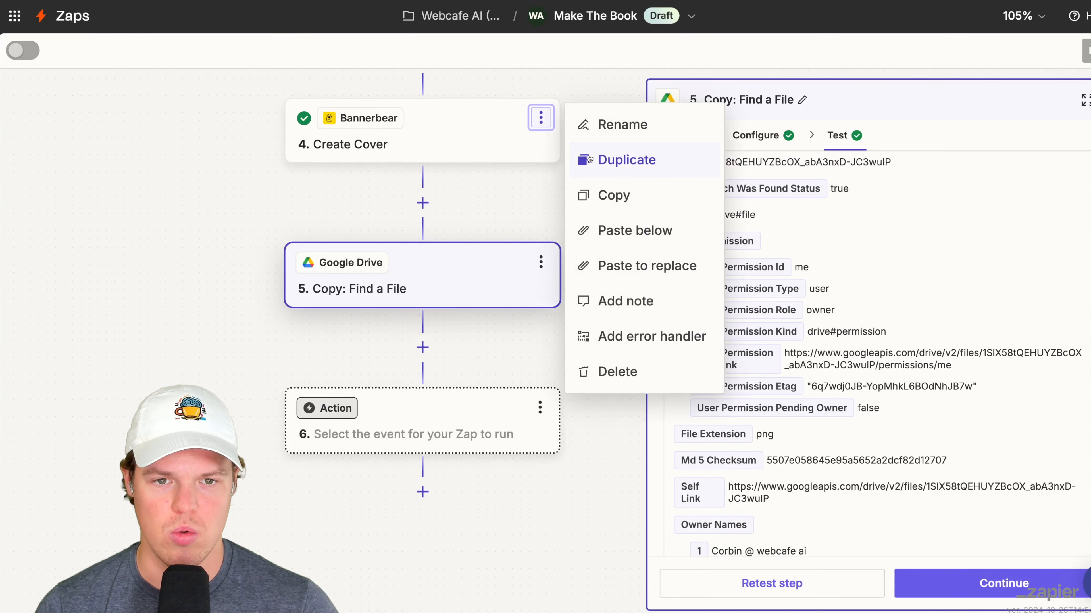
click(593, 160)
scroll(593, 316, down, 5)
drag(297, 103, 369, 477)
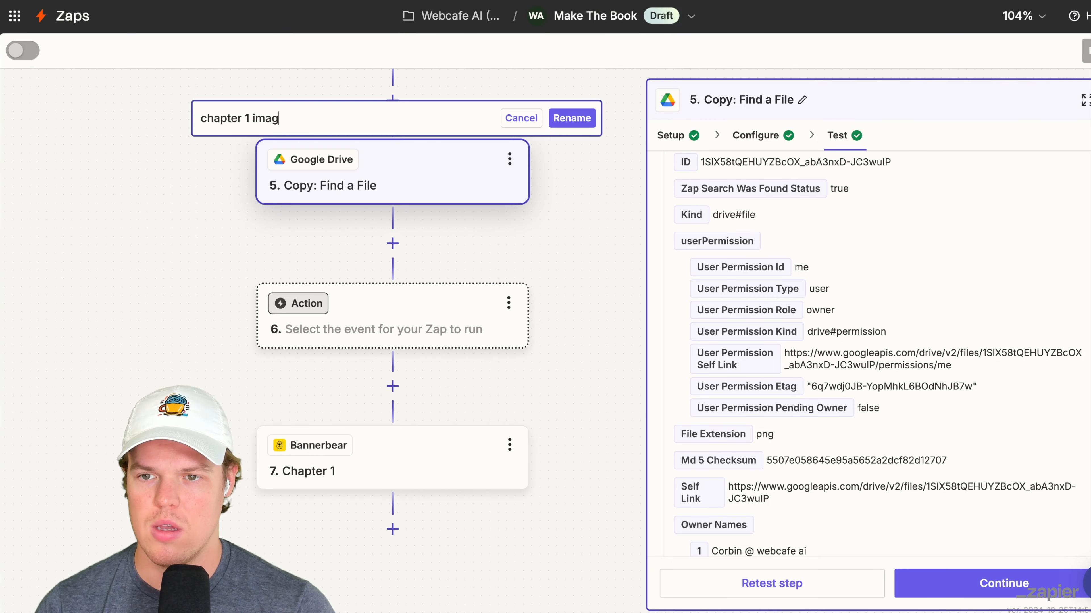
- Rename the copied Google Drive and Bannerbear steps as chapter 1 image and Chapter 1, and delete the empty action step
text(er 1 imag)
key(Return)
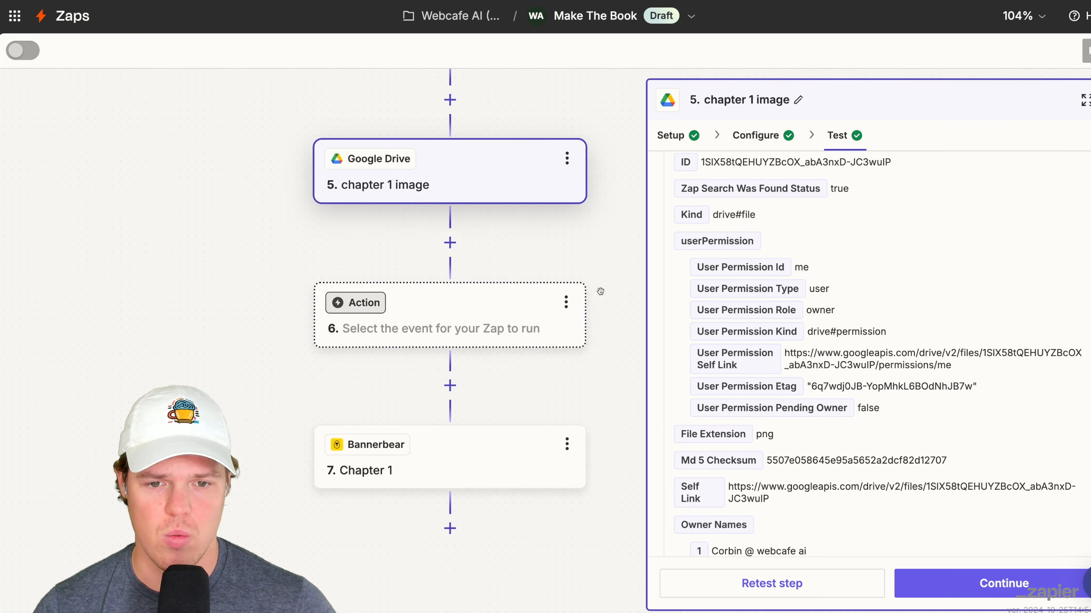
click(566, 302)
click(640, 485)
click(640, 485)
- Move the Get Child Value step between the chapter 1 image and Chapter 1 steps
scroll(326, 301, up, 9)
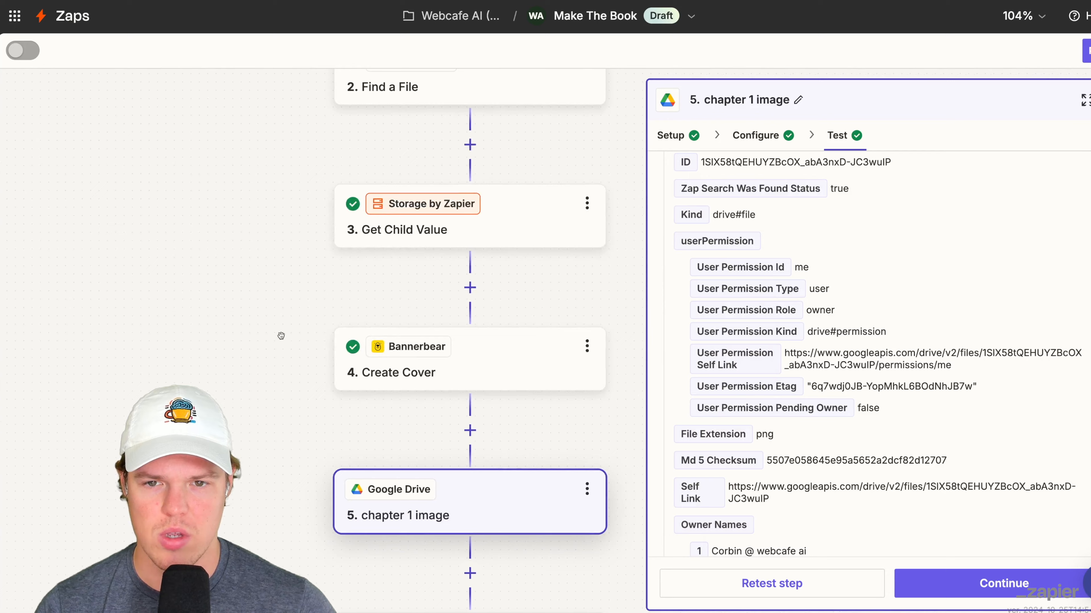
drag(326, 279, 351, 489)
scroll(337, 340, down, 3)
- Set the Template ID of the Chapter 1 Bannerbear step to Book Page 1
click(450, 412)
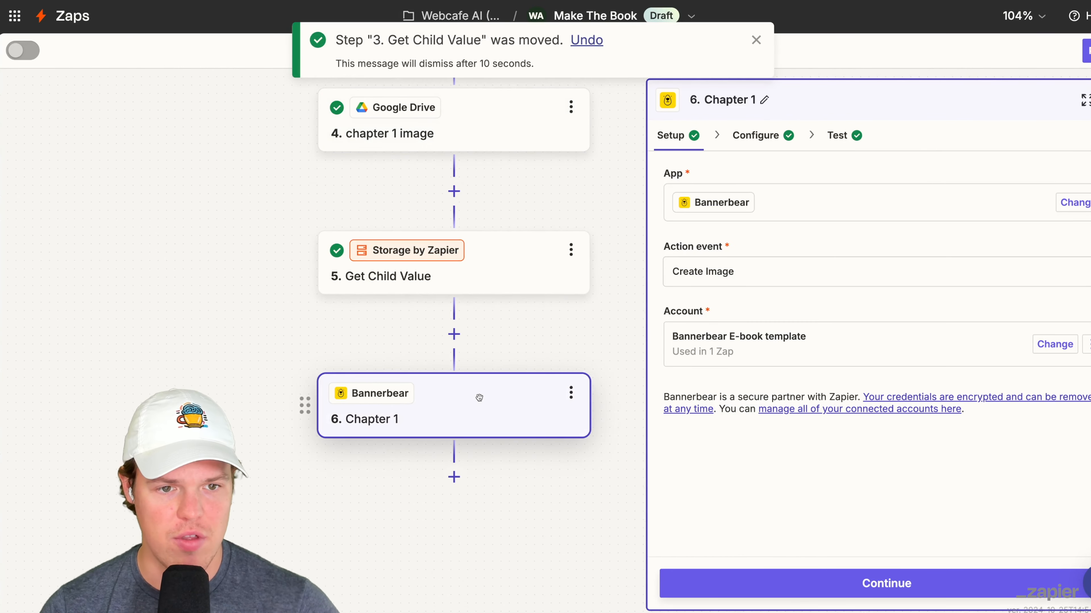
click(771, 142)
click(835, 260)
click(488, 315)
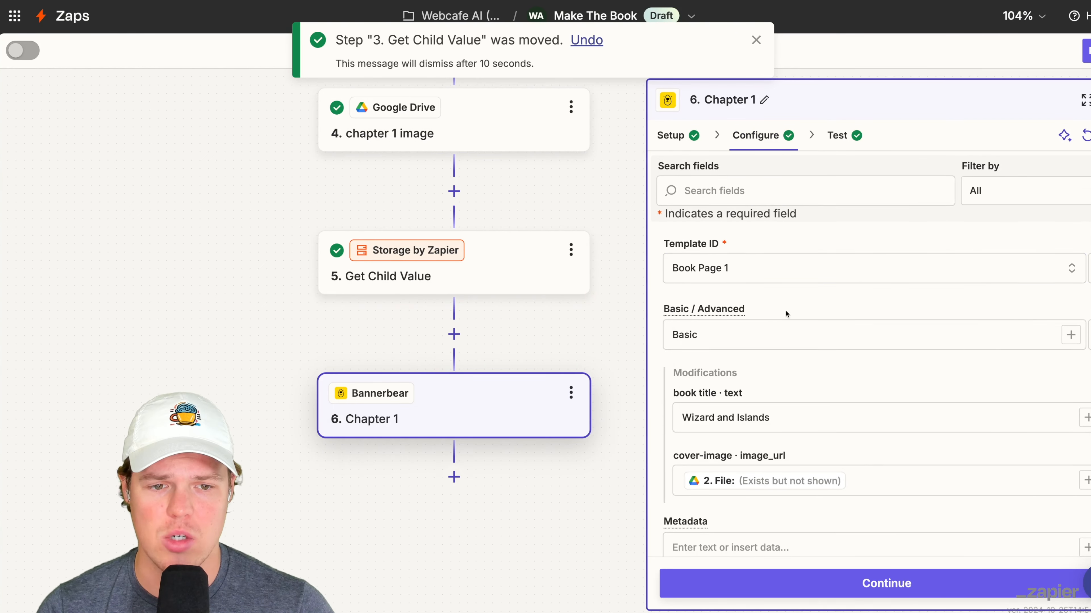
- Map the Chapter 1 step's paragraph text to the Chap 1 value from the Get Child Value step
scroll(812, 314, down, 3)
click(742, 270)
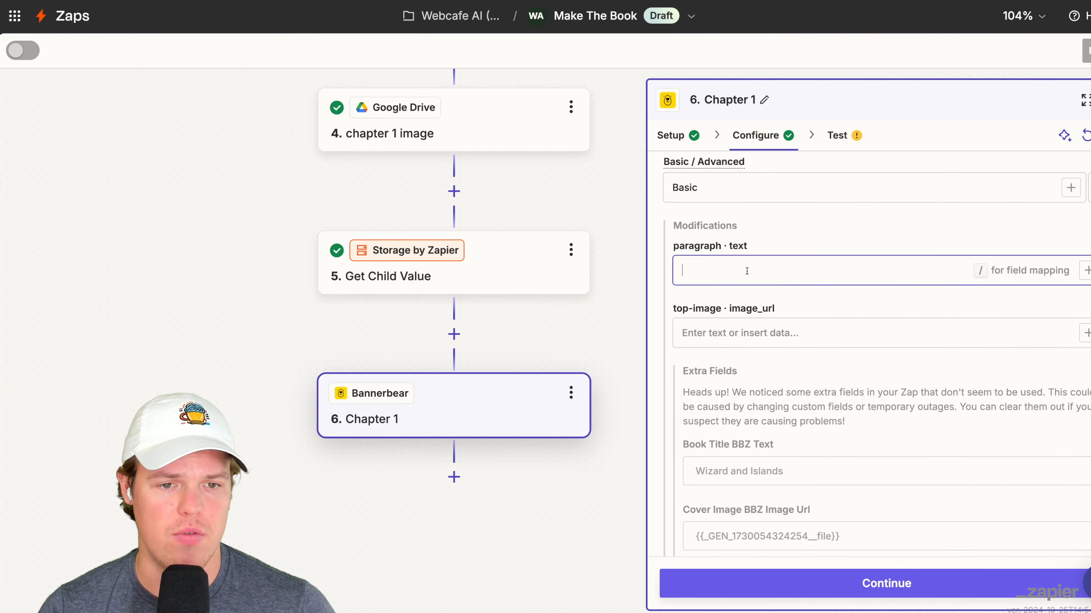
click(1082, 271)
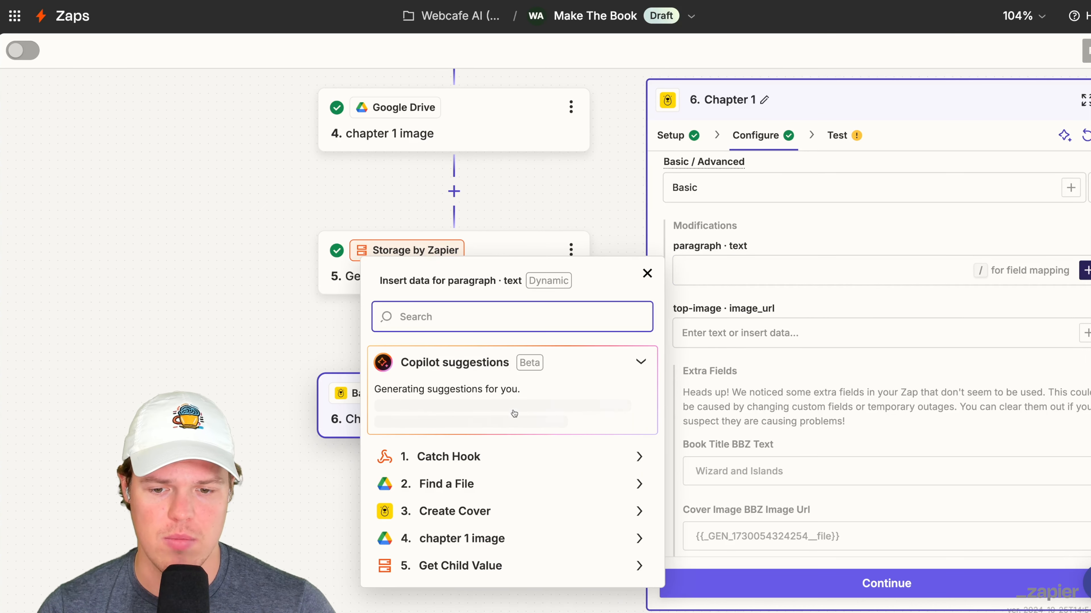
click(516, 567)
click(523, 495)
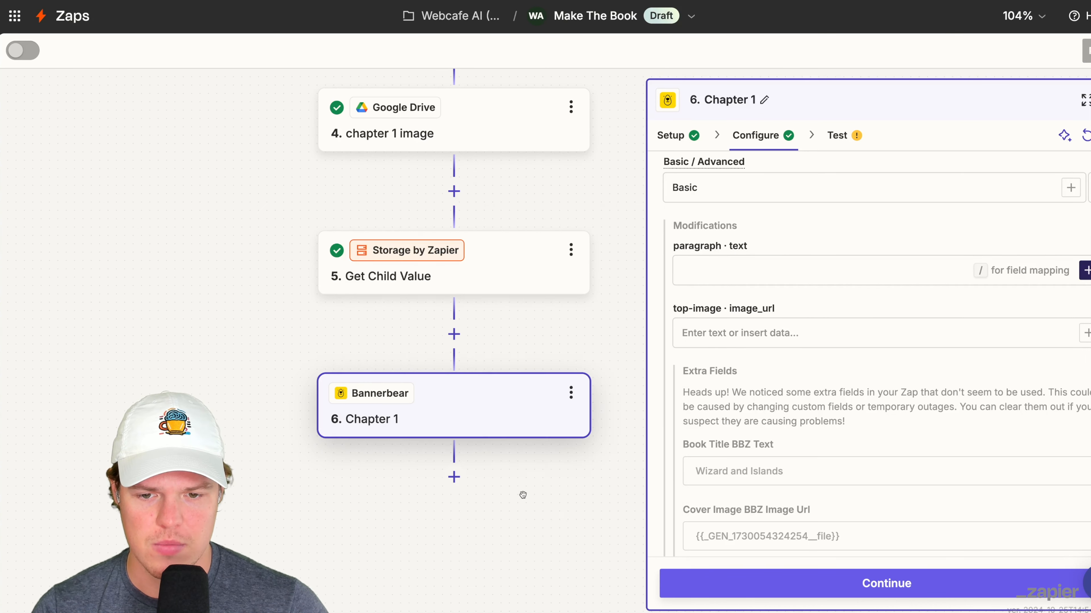
- Map the Chapter 1 step's top-image URL to the File from the chapter 1 image step
click(792, 322)
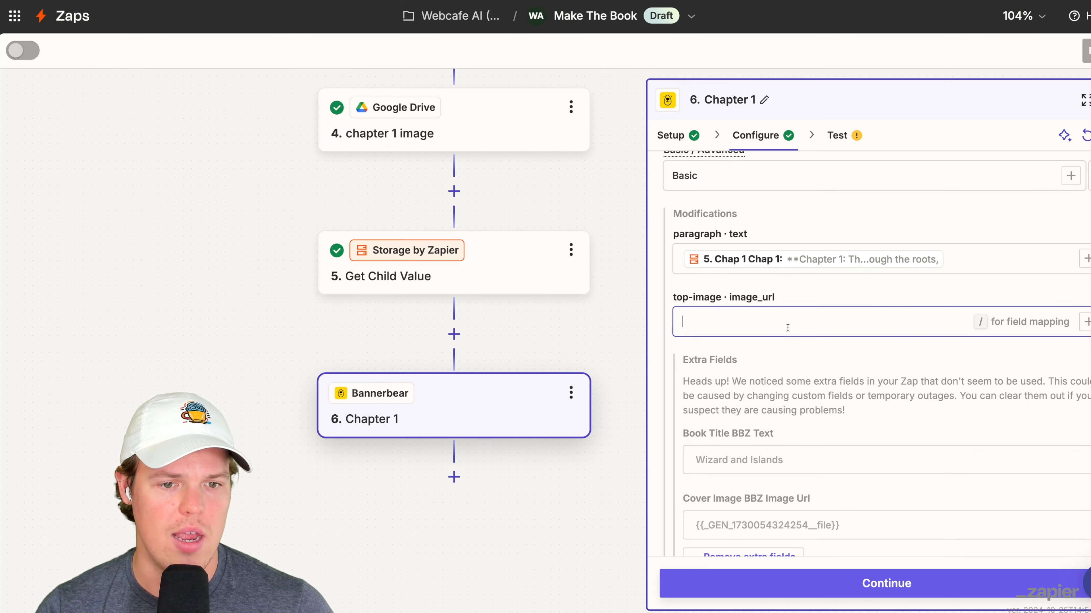
scroll(794, 322, down, 1)
click(1086, 310)
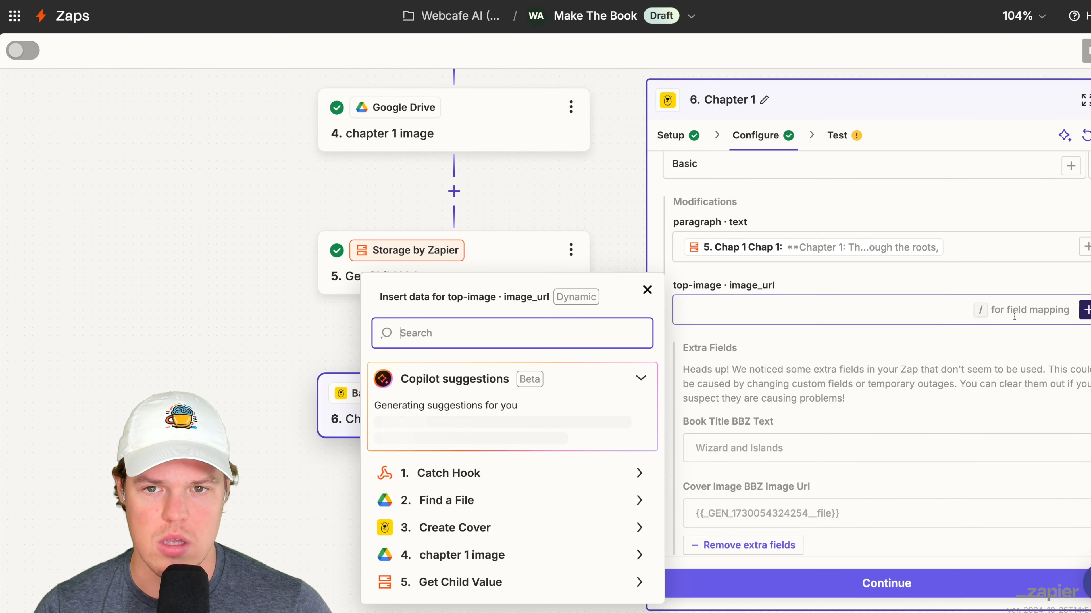
click(499, 554)
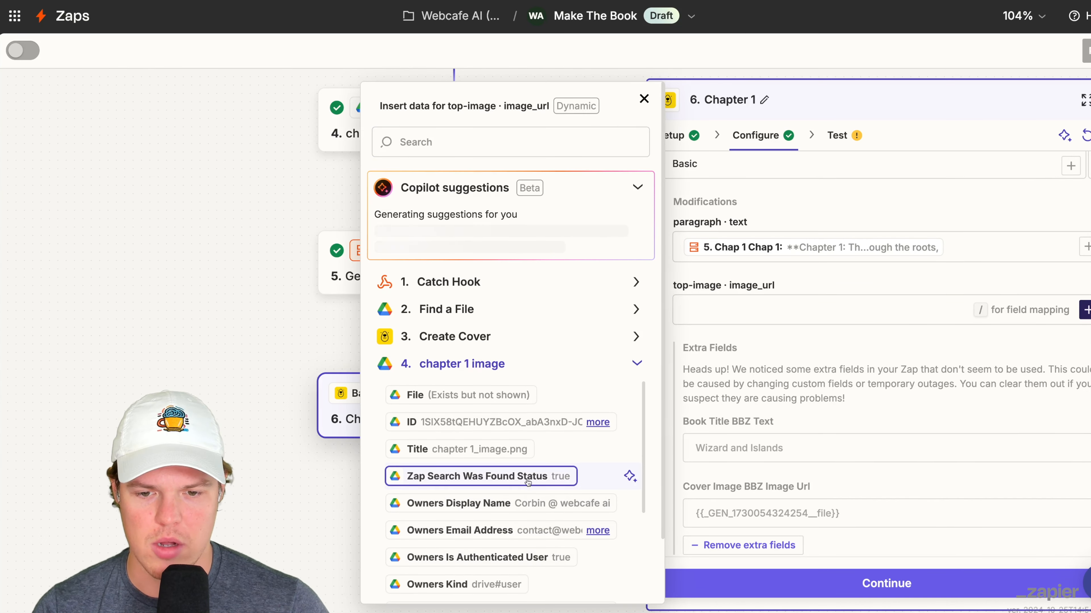
click(491, 498)
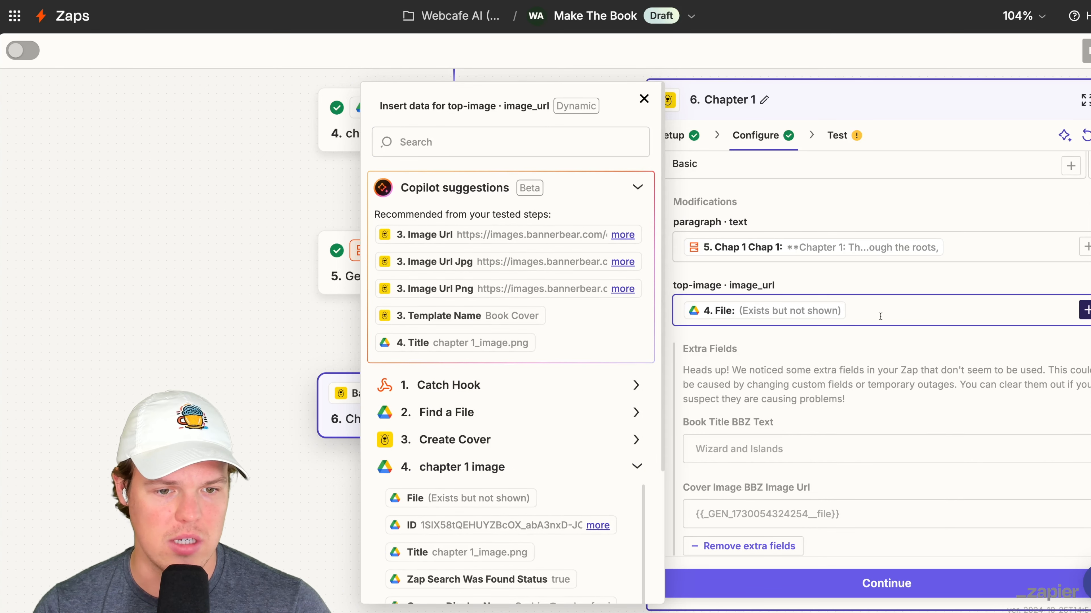
click(870, 332)
- Remove the unused extra fields from the Chapter 1 step and test it
scroll(869, 331, down, 1)
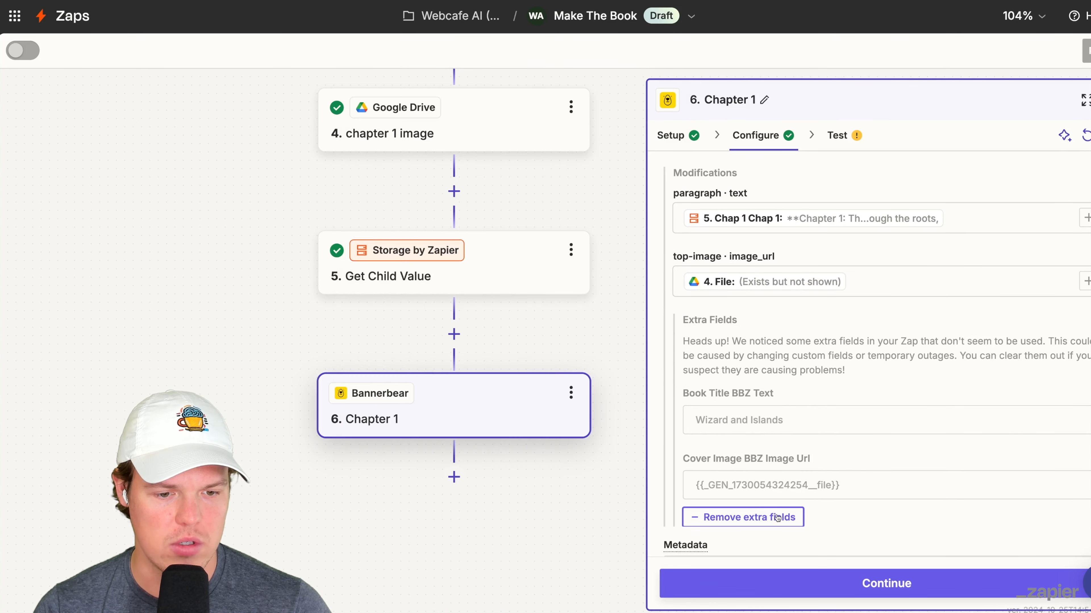
scroll(869, 434, down, 1)
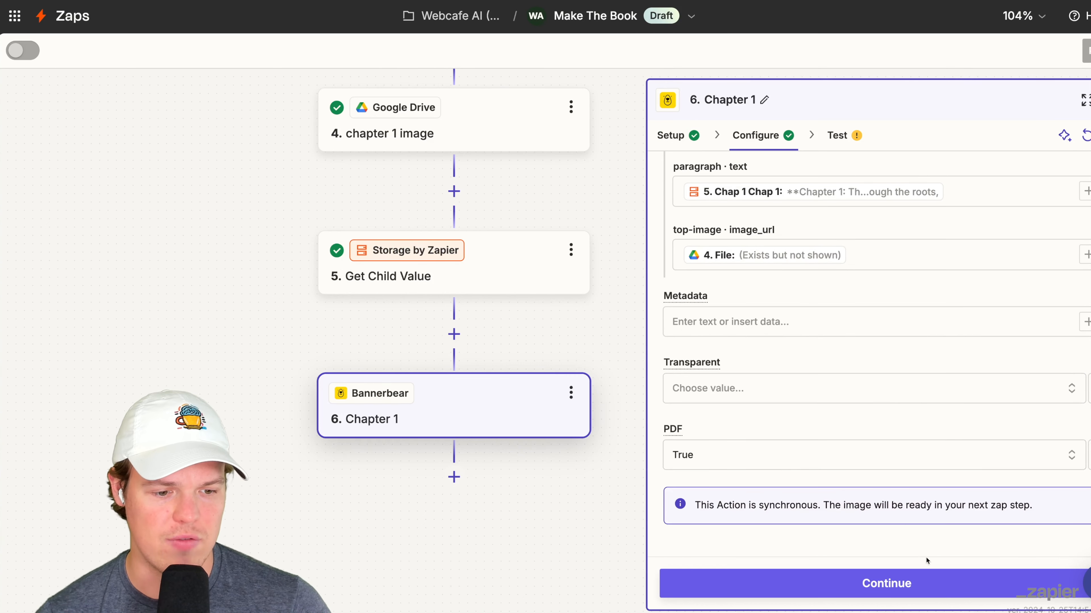
click(934, 584)
click(936, 585)
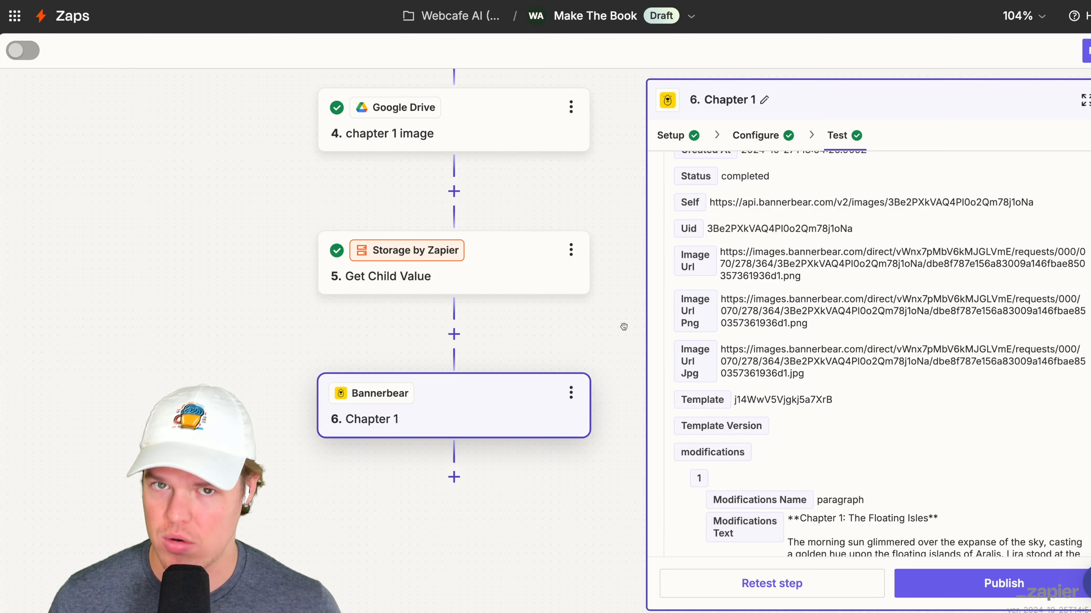
- Open the PDF URL from the Chapter 1 test output and examine the rendered page's image and text
scroll(794, 386, down, 10)
triple_click(794, 424)
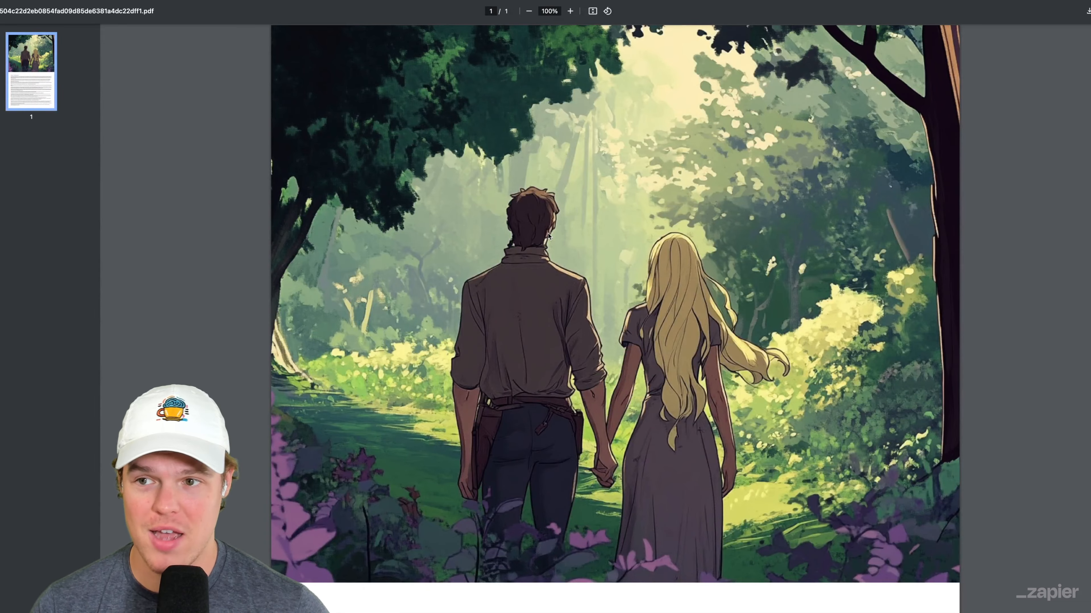
scroll(548, 236, down, 5)
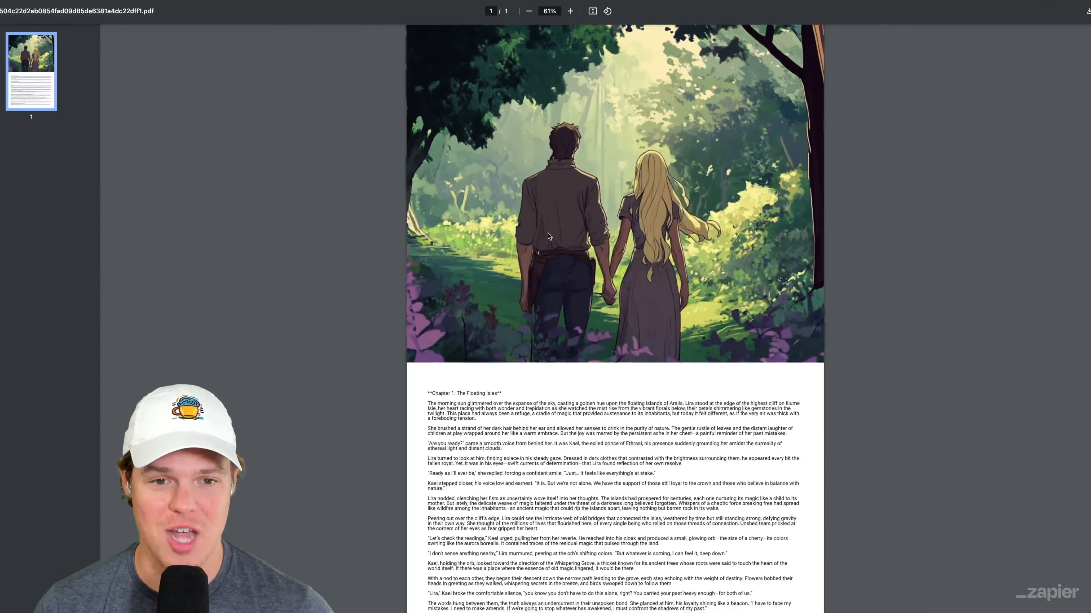
scroll(549, 236, down, 3)
scroll(549, 236, up, 2)
scroll(547, 236, down, 2)
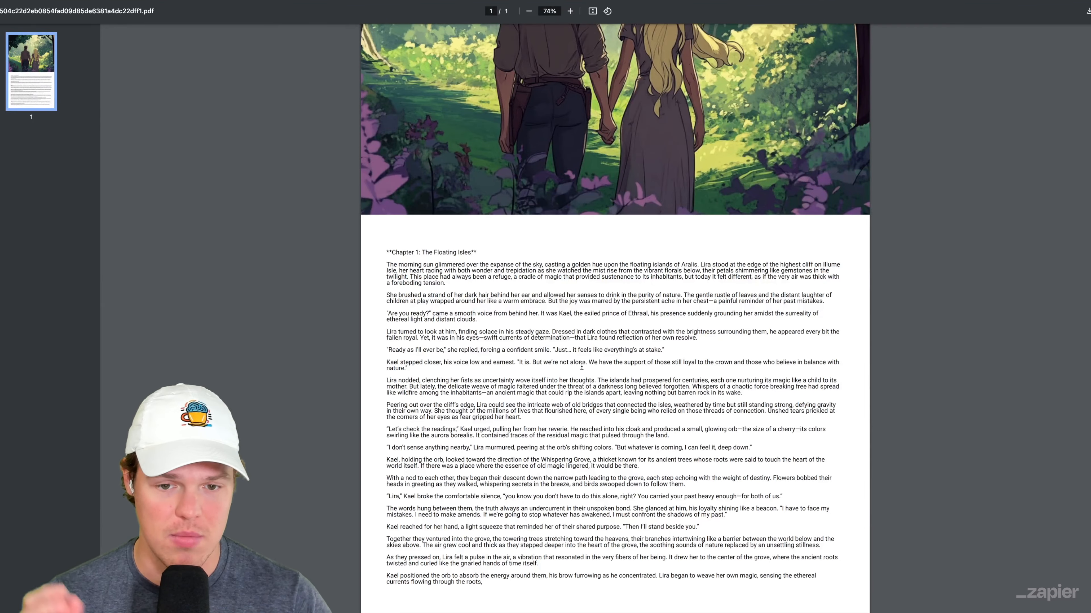
scroll(582, 367, up, 5)
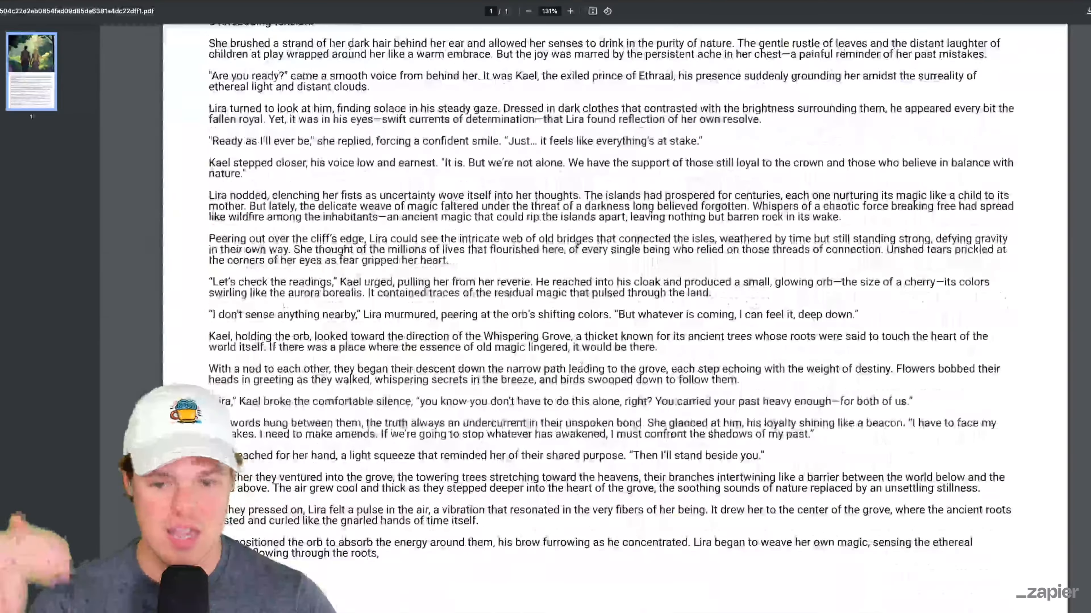
scroll(581, 367, up, 15)
scroll(581, 366, down, 3)
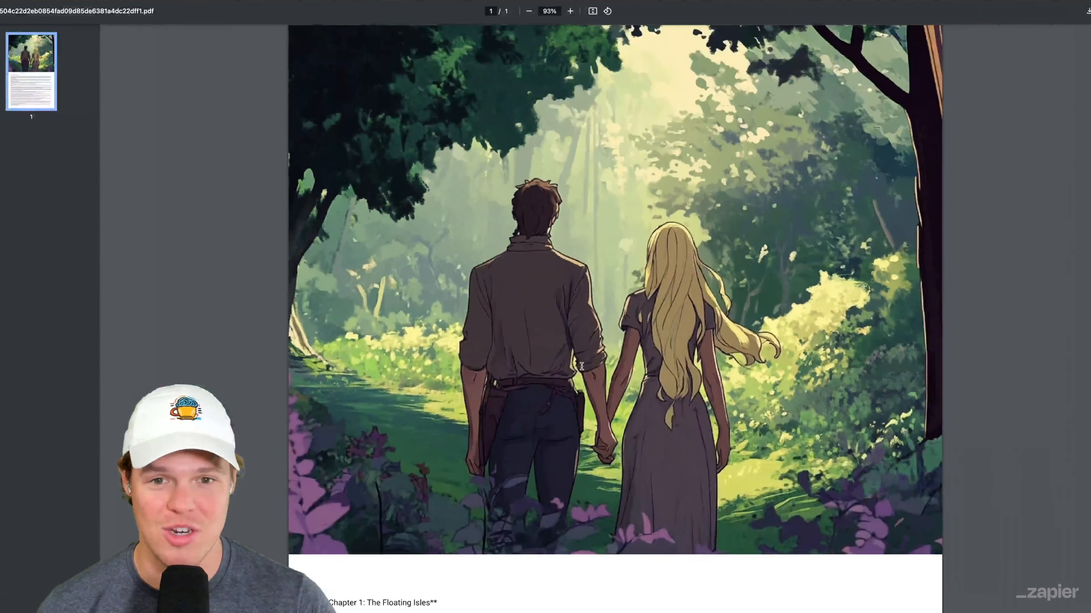
scroll(582, 366, down, 2)
scroll(582, 367, down, 5)
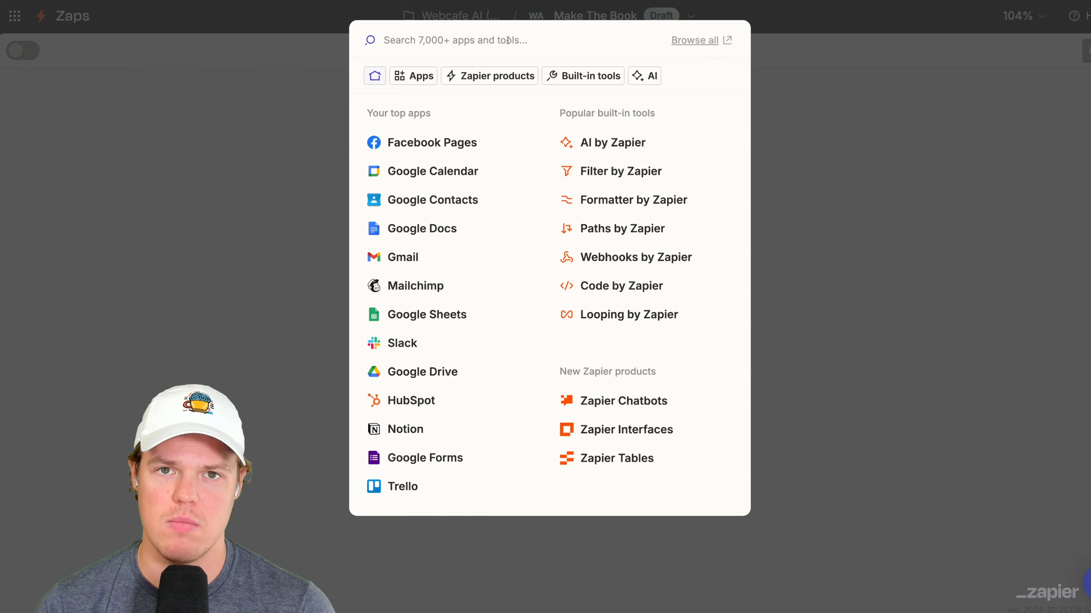
- Add a Bannerbear step after Chapter 1 with the Join PDF Files action event
text(b)
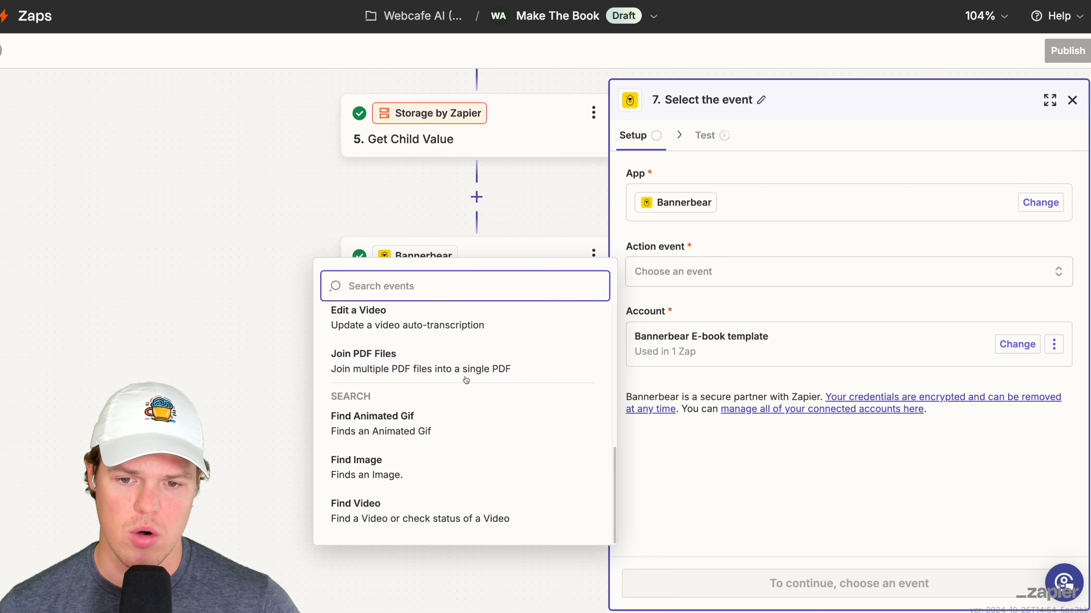
click(466, 380)
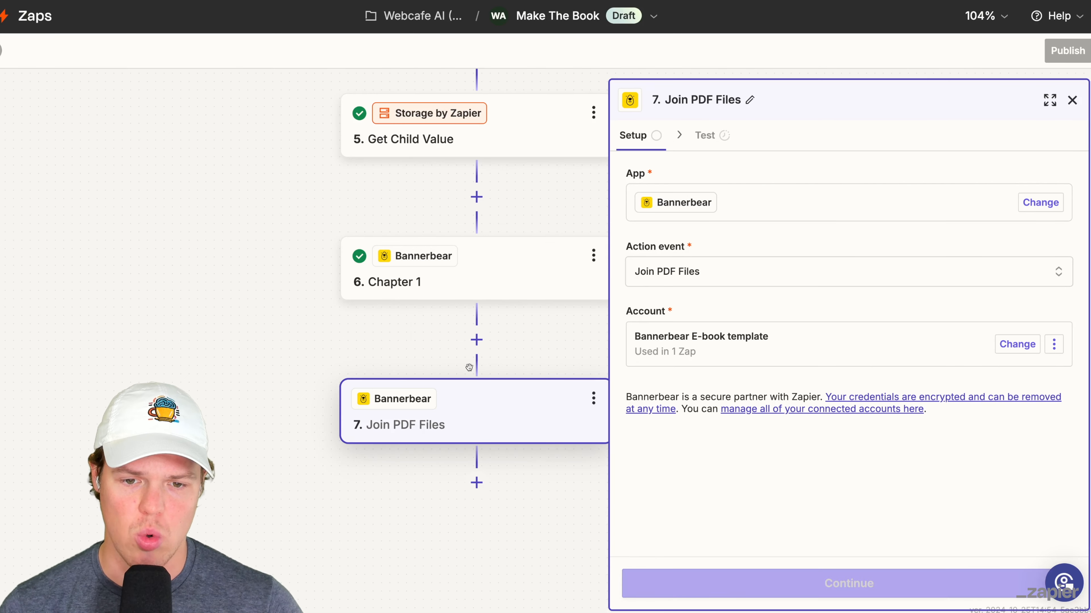
click(859, 583)
- Fill the PDF Inputs with the Pdf Url values from the Create Cover and Chapter 1 steps
click(755, 263)
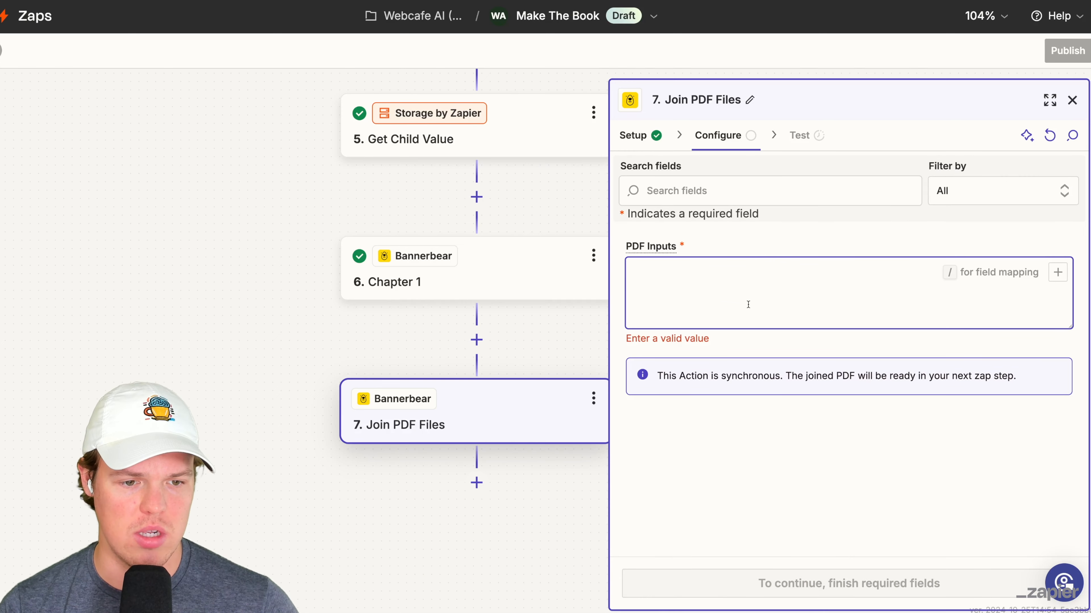
key(slash)
click(507, 512)
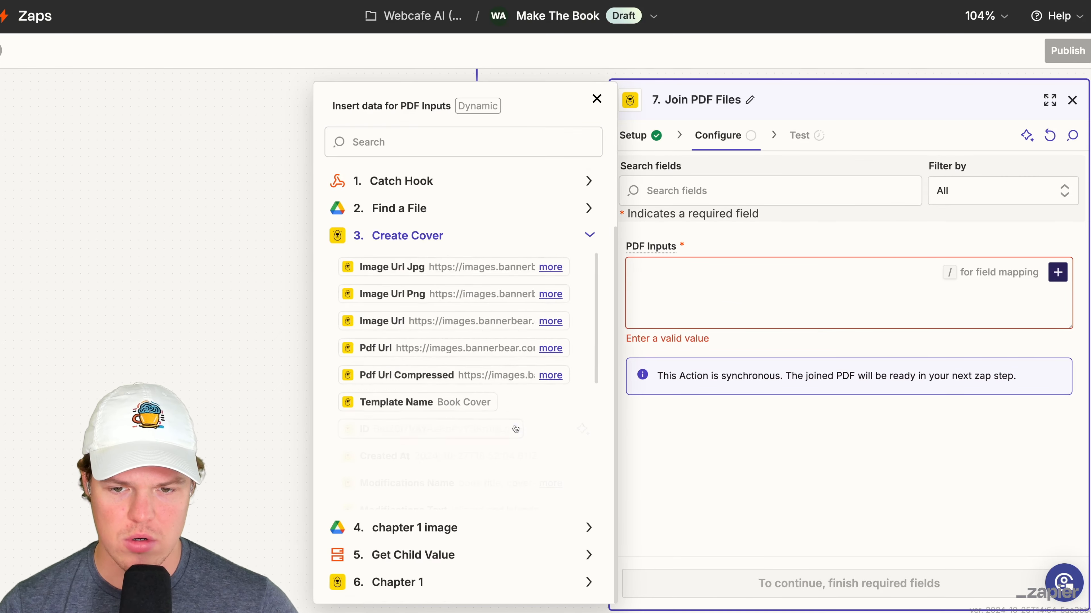
scroll(513, 433, down, 5)
scroll(500, 426, up, 5)
click(429, 311)
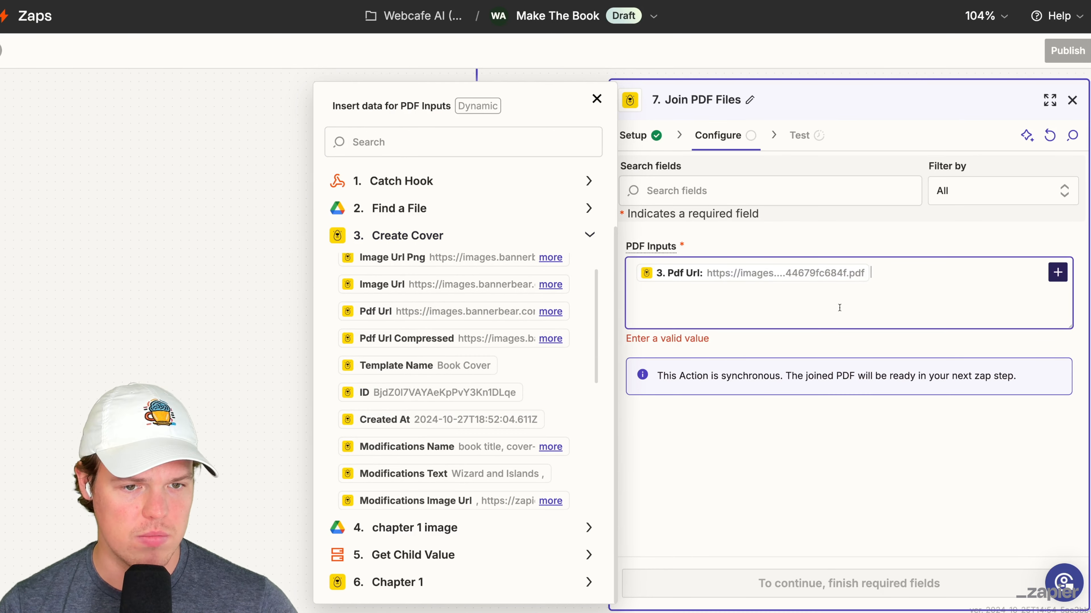
scroll(463, 565, down, 3)
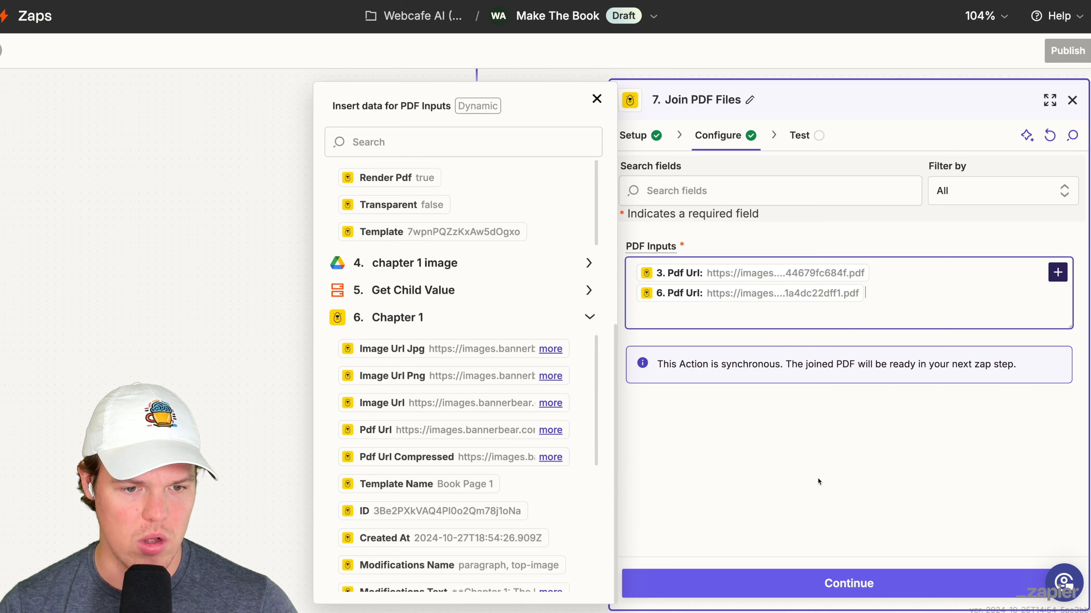
click(818, 482)
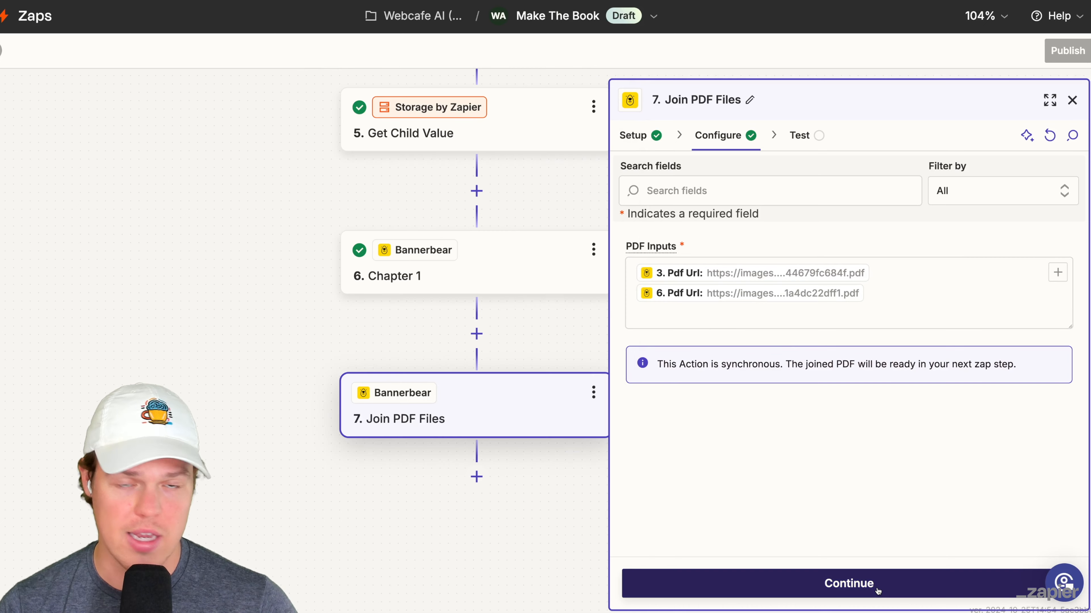
- Test the Join PDF Files step and open its Joined Pdf Url to check the cover and chapter pages
click(878, 589)
click(915, 587)
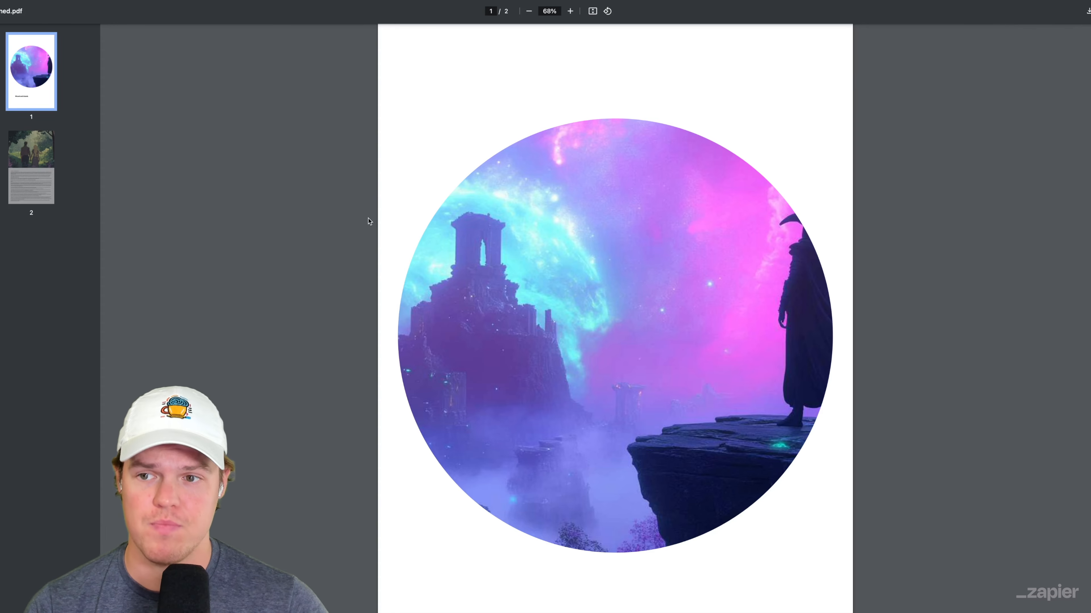
scroll(370, 221, down, 5)
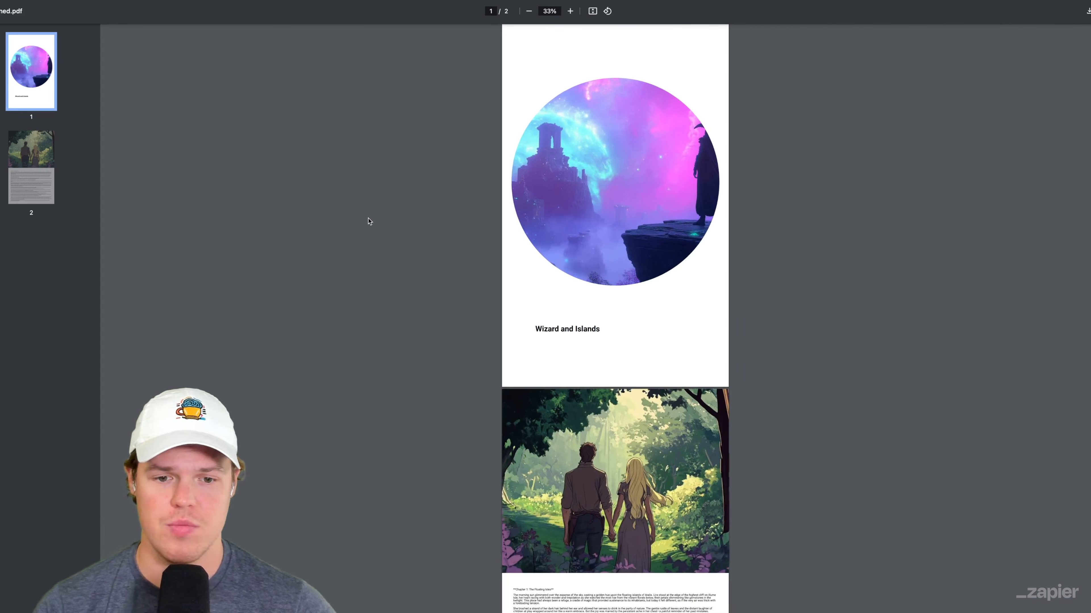
scroll(432, 265, up, 3)
scroll(432, 265, down, 10)
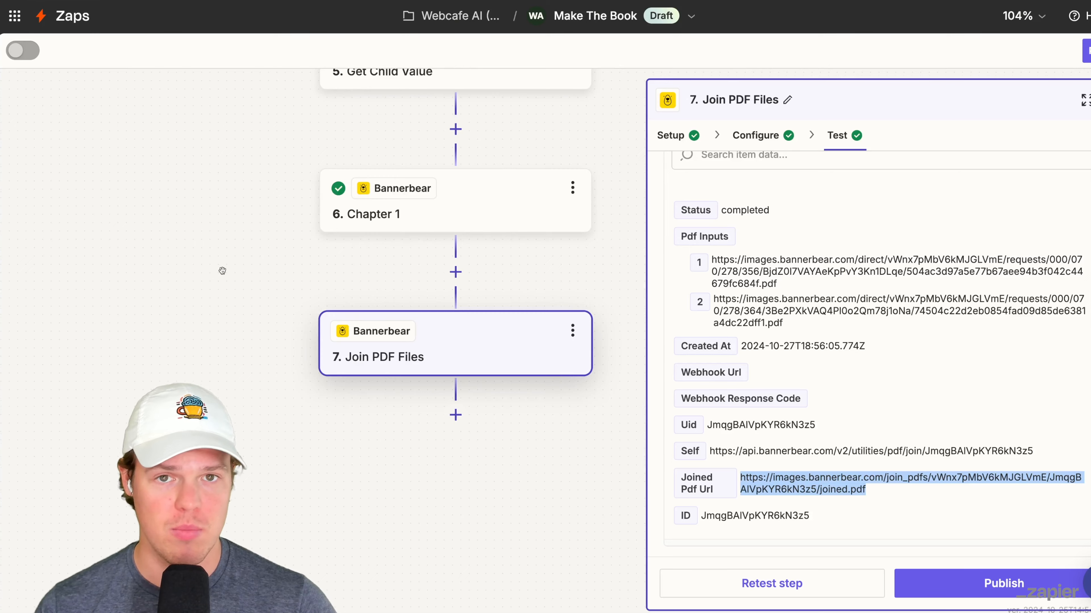
scroll(432, 388, down, 2)
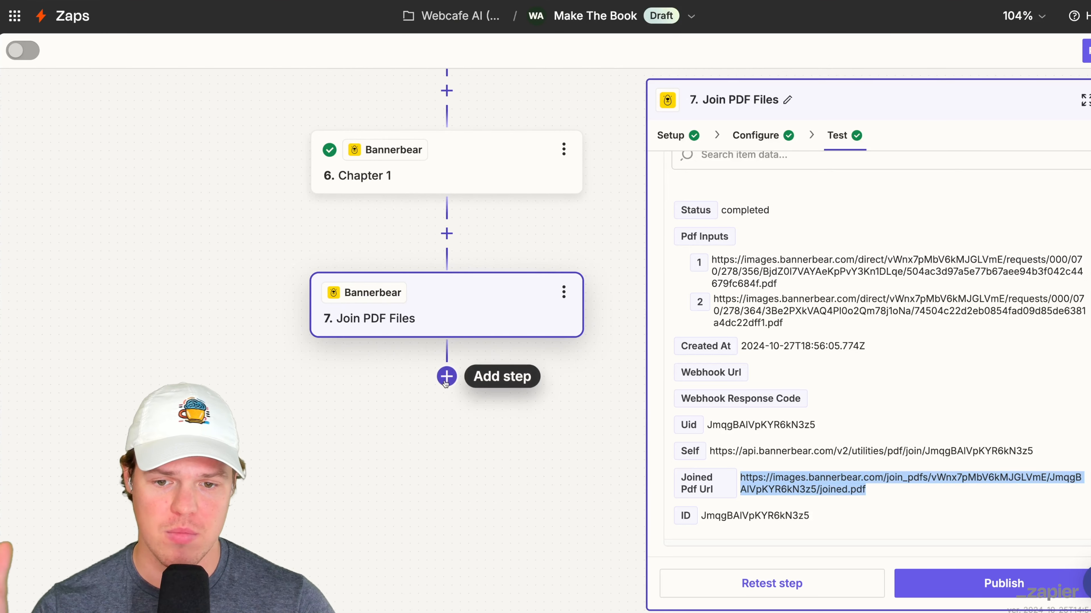
- Add a Google Drive Upload File step at the end of the Zap and proceed to its configuration
click(444, 385)
click(445, 387)
scroll(515, 487, down, 3)
click(505, 479)
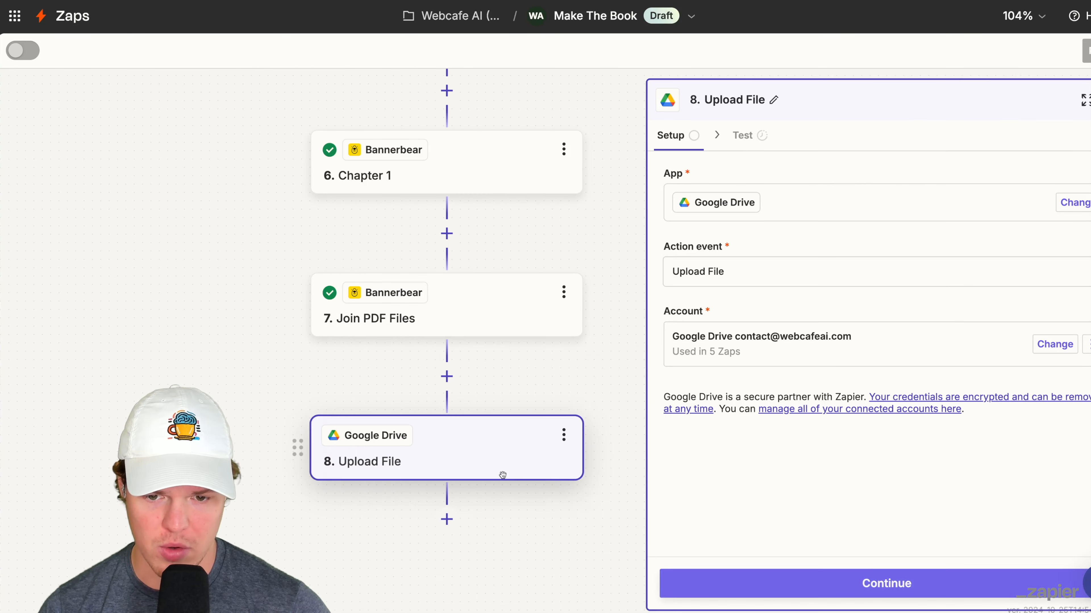
click(888, 601)
- Map the Upload File step's File field to the Joined Pdf Url from the Join PDF Files step
scroll(791, 254, down, 1)
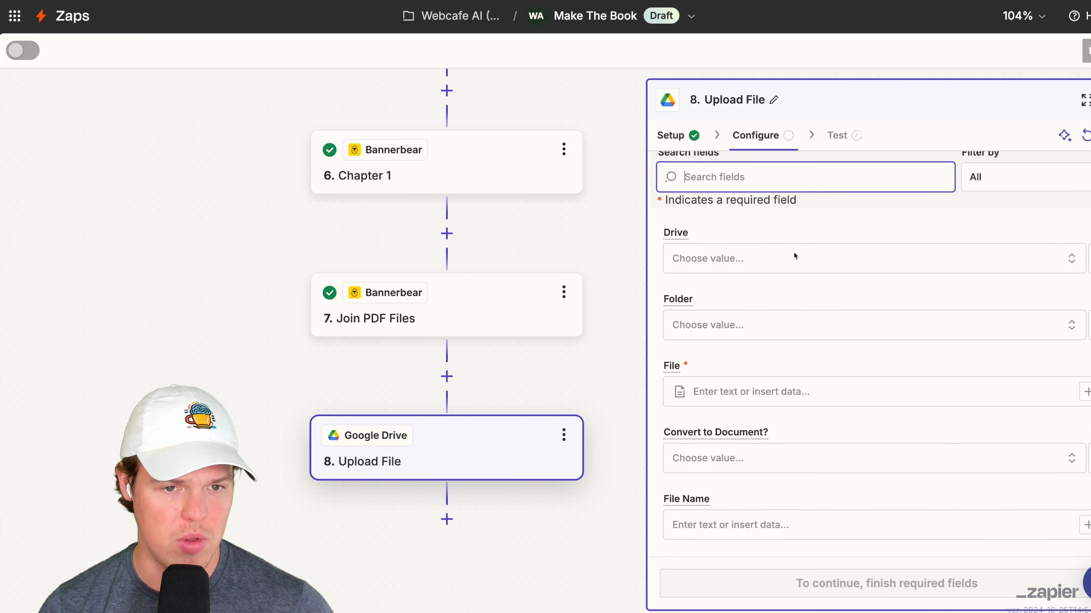
scroll(762, 249, down, 2)
click(779, 327)
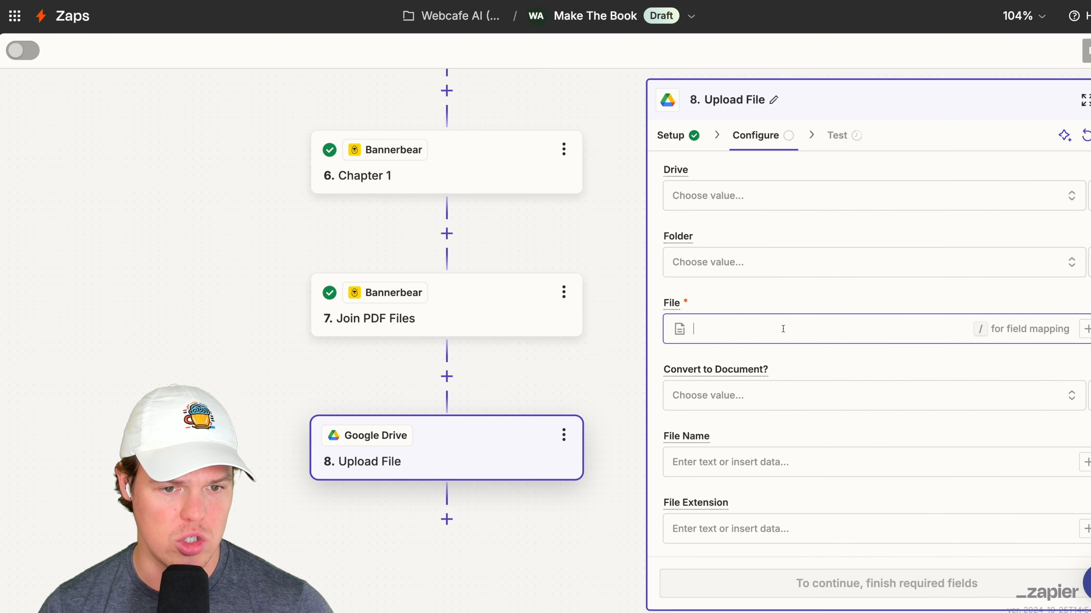
click(1081, 330)
click(524, 576)
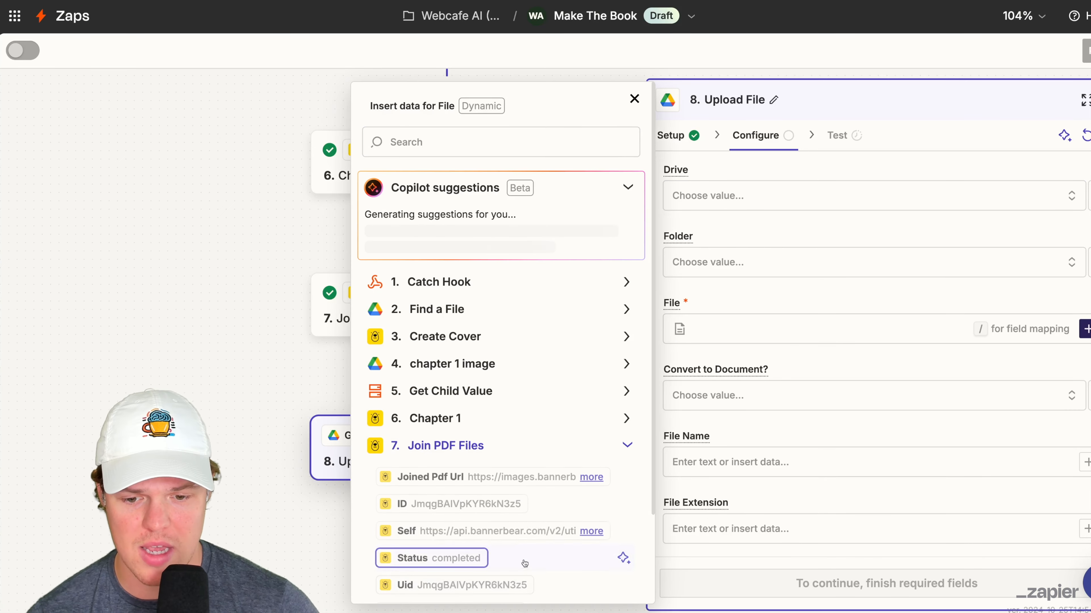
scroll(516, 577, down, 5)
scroll(514, 581, up, 5)
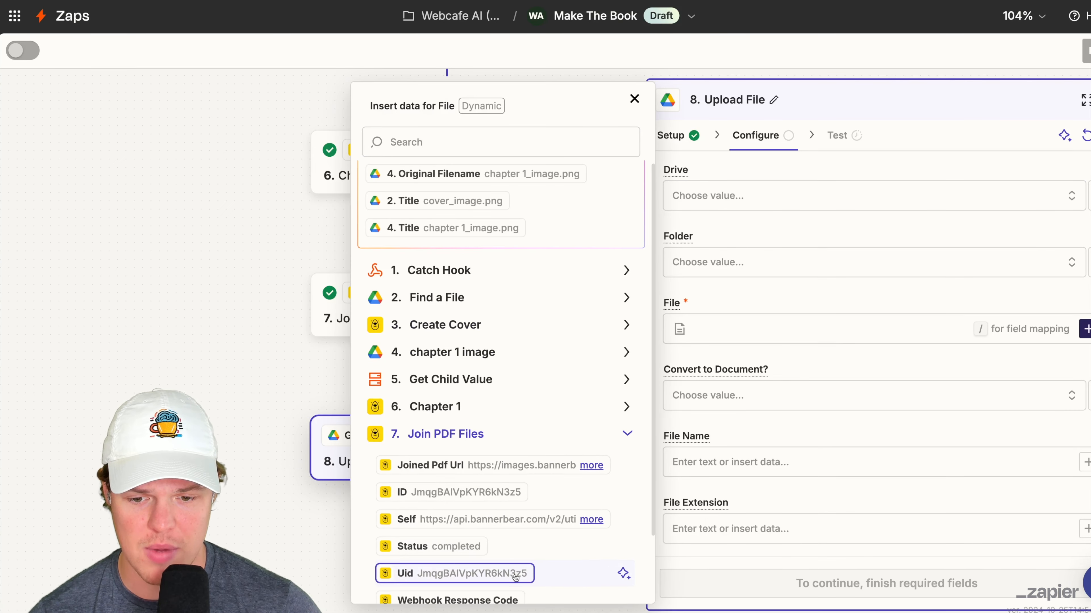
click(472, 431)
click(811, 369)
- Set the uploaded file's name to "Wizards!" and test the Upload File step
scroll(811, 369, down, 1)
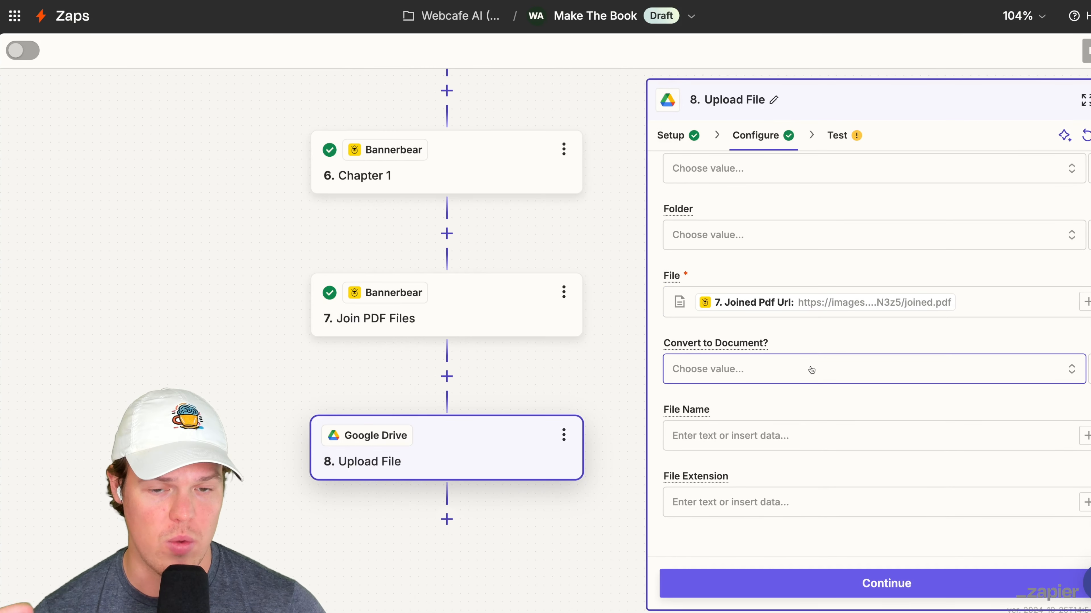
click(815, 429)
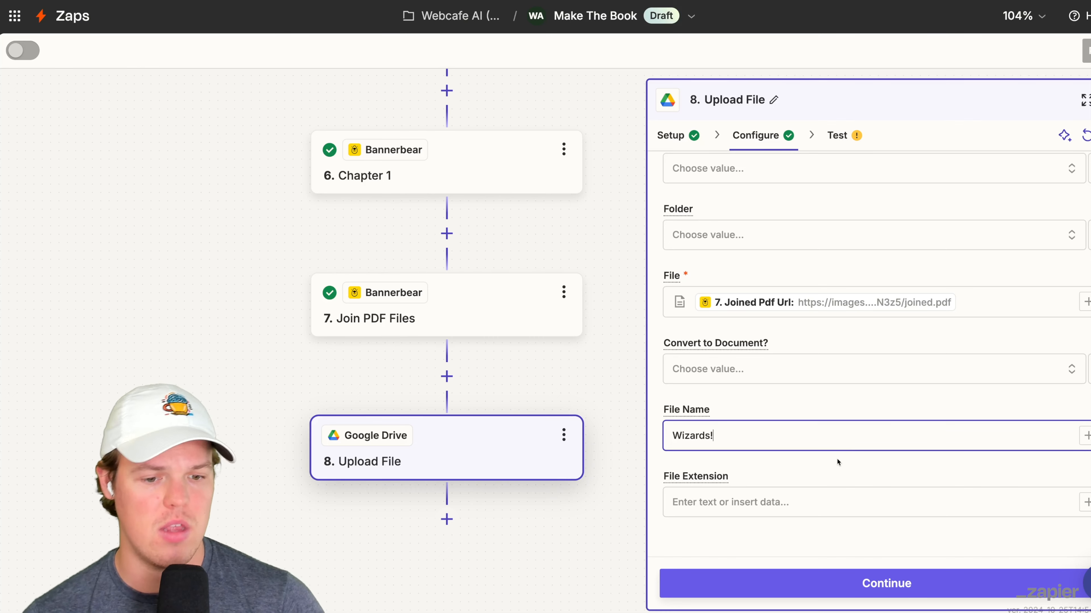
click(852, 585)
click(917, 572)
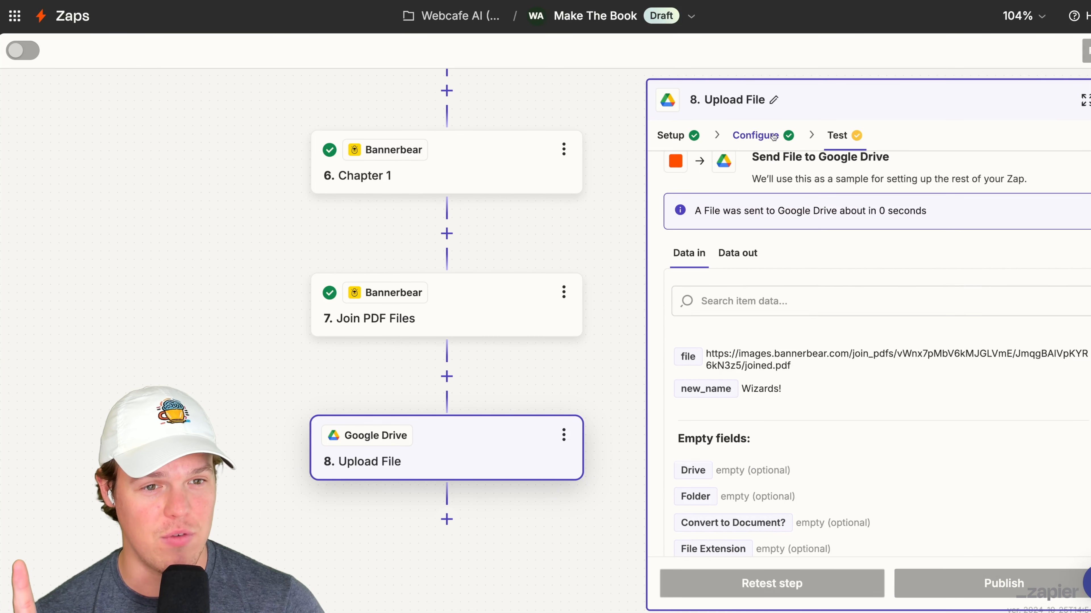
- Set the Upload File step's folder to Zapier Book Creator and retest the step
click(760, 137)
click(828, 338)
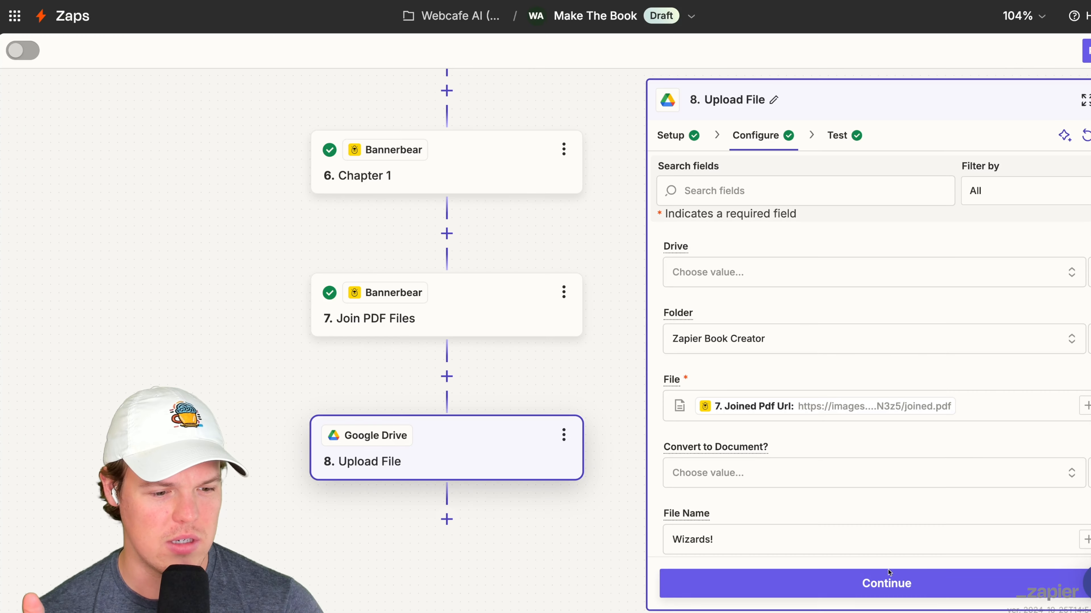
click(881, 584)
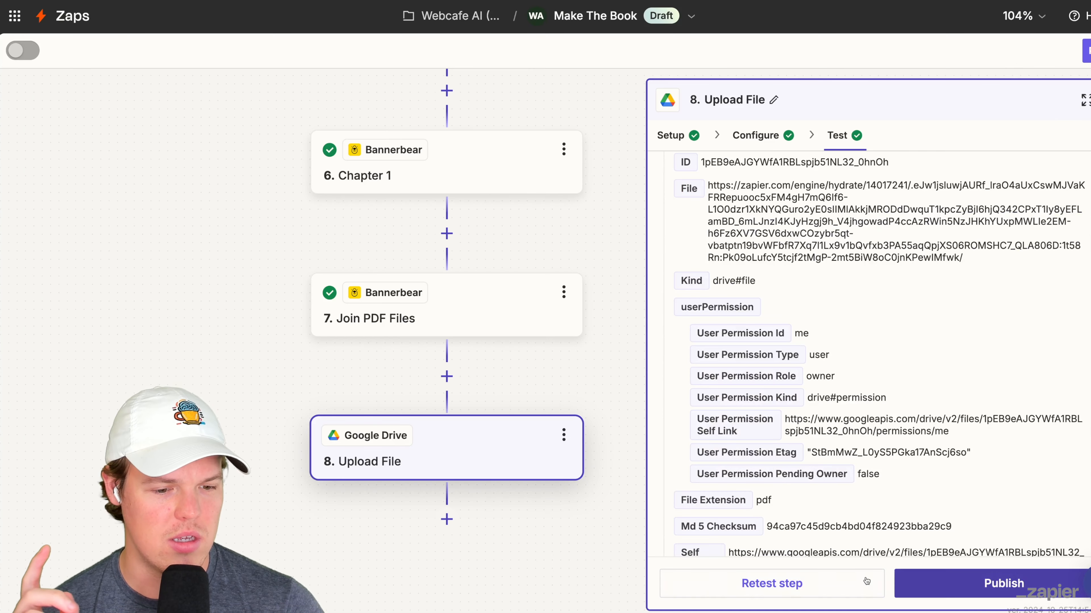
click(881, 584)
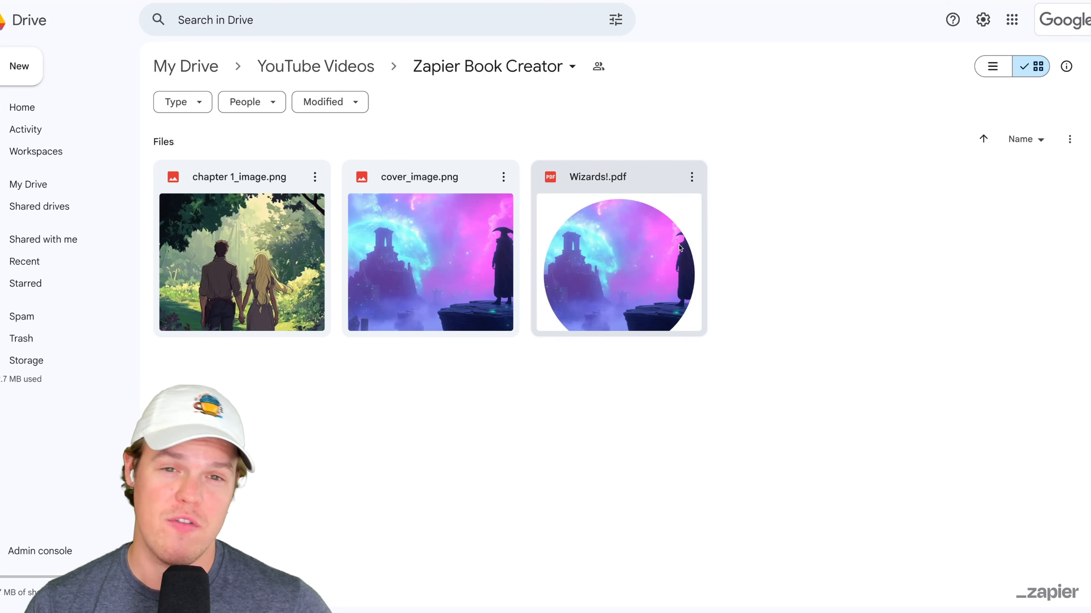
- Switch to Google Drive, open Wizards!.pdf to check its cover and chapter pages, and close the preview
double_click(680, 248)
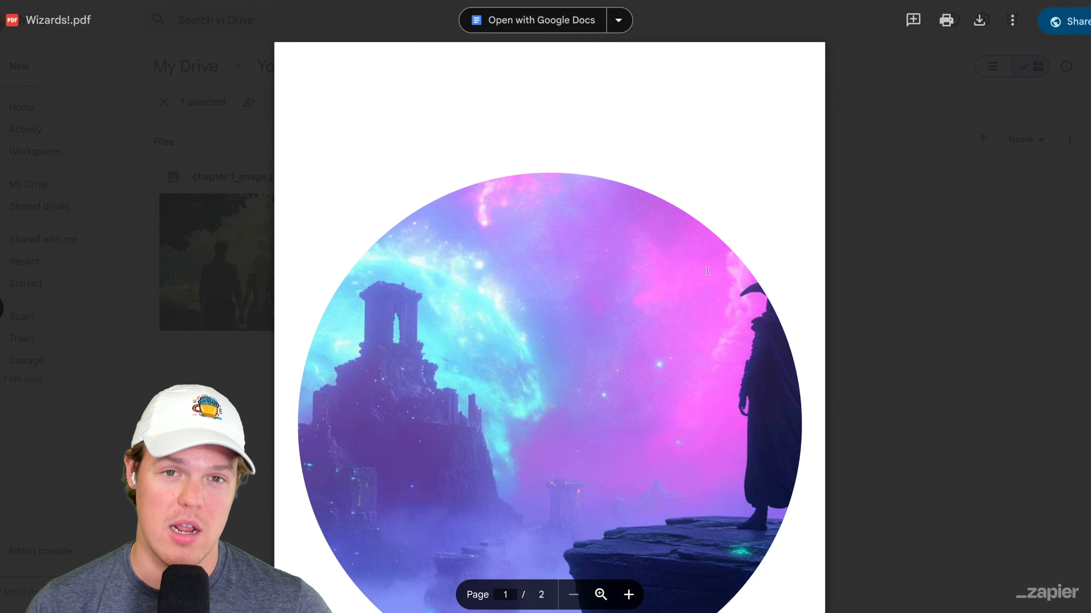
scroll(694, 272, down, 15)
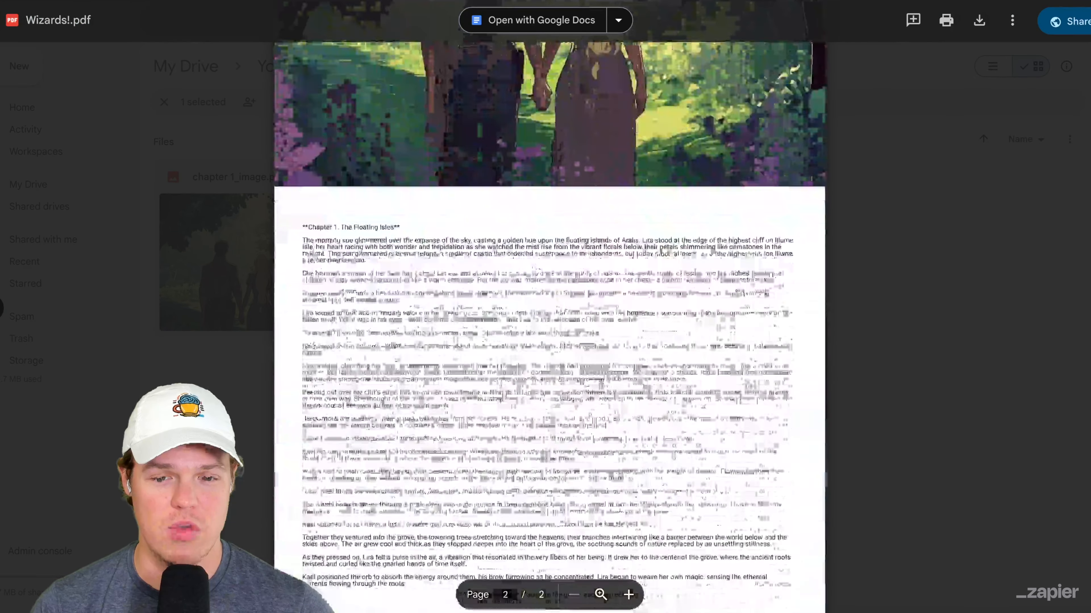
click(1042, 237)
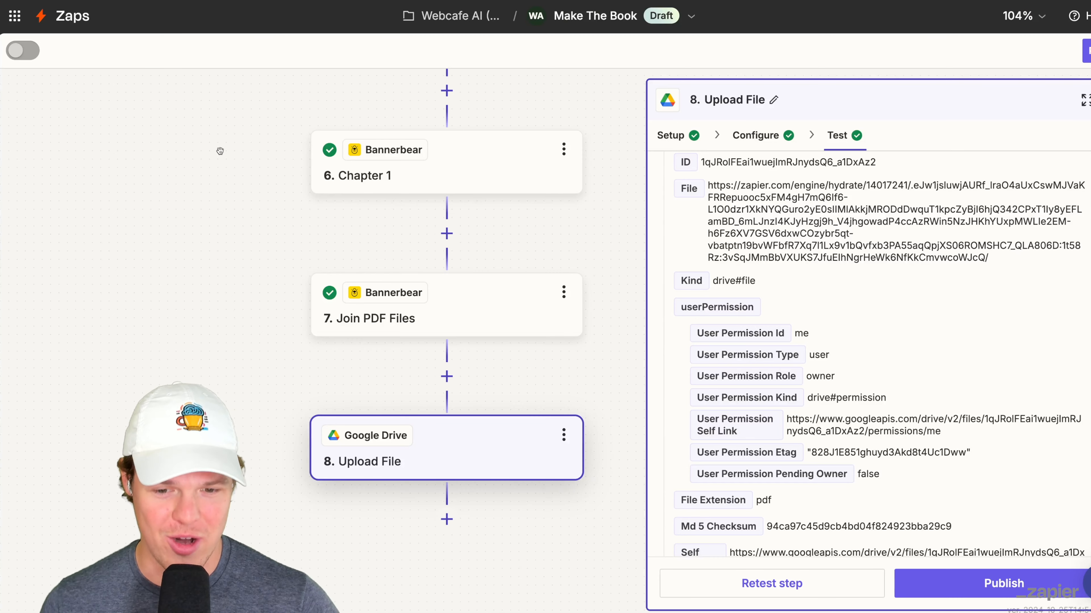
- Publish the draft Zaps, including Auto-Ebook Creator, Upscale Image and Make The Book
drag(220, 189, 238, 297)
scroll(238, 296, up, 10)
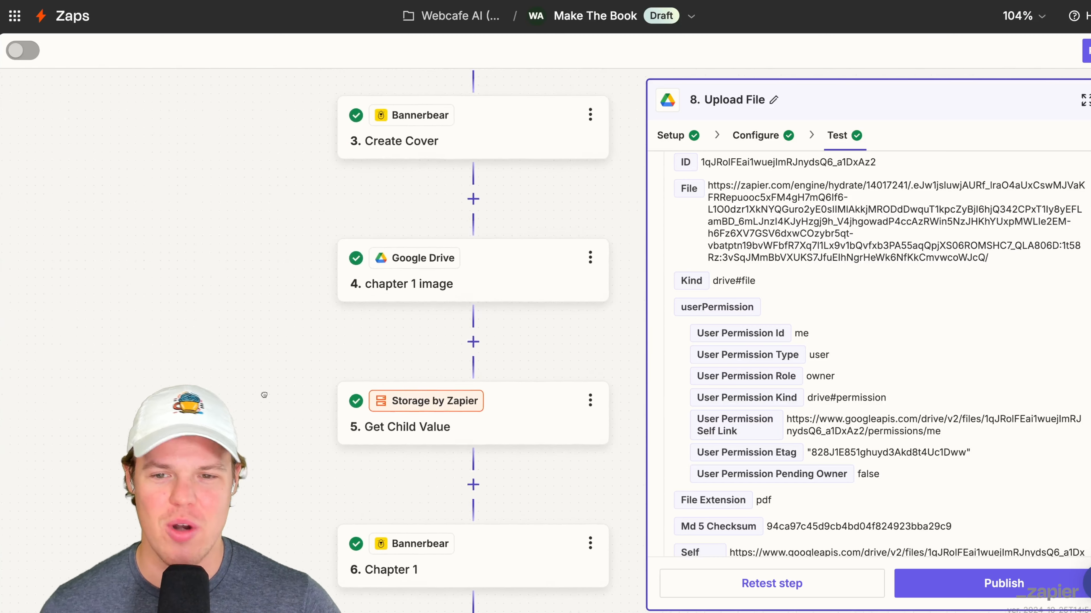
scroll(260, 414, up, 4)
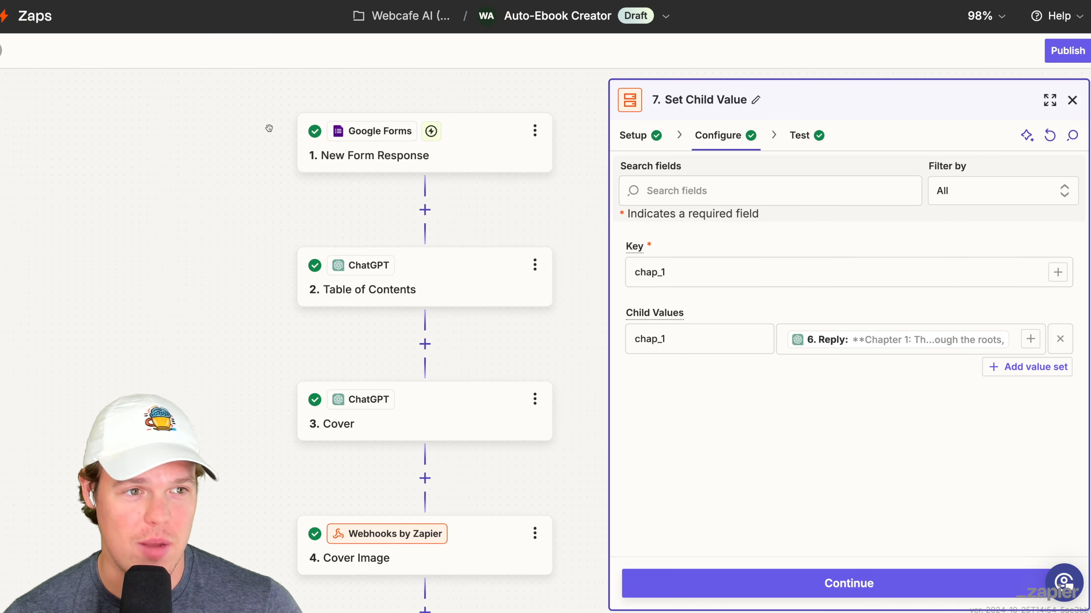
click(1064, 51)
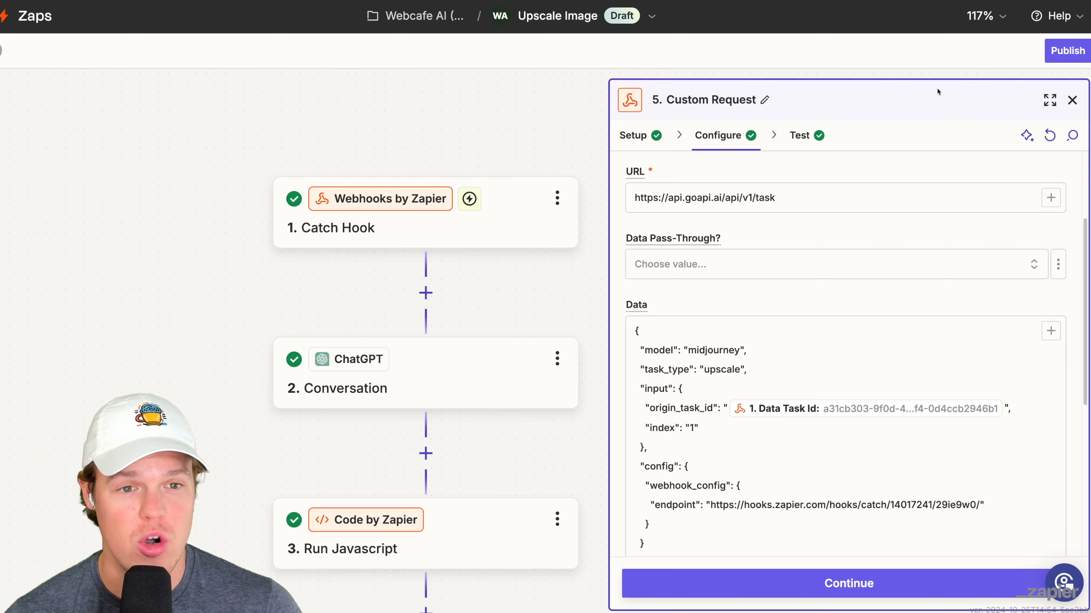
click(1082, 55)
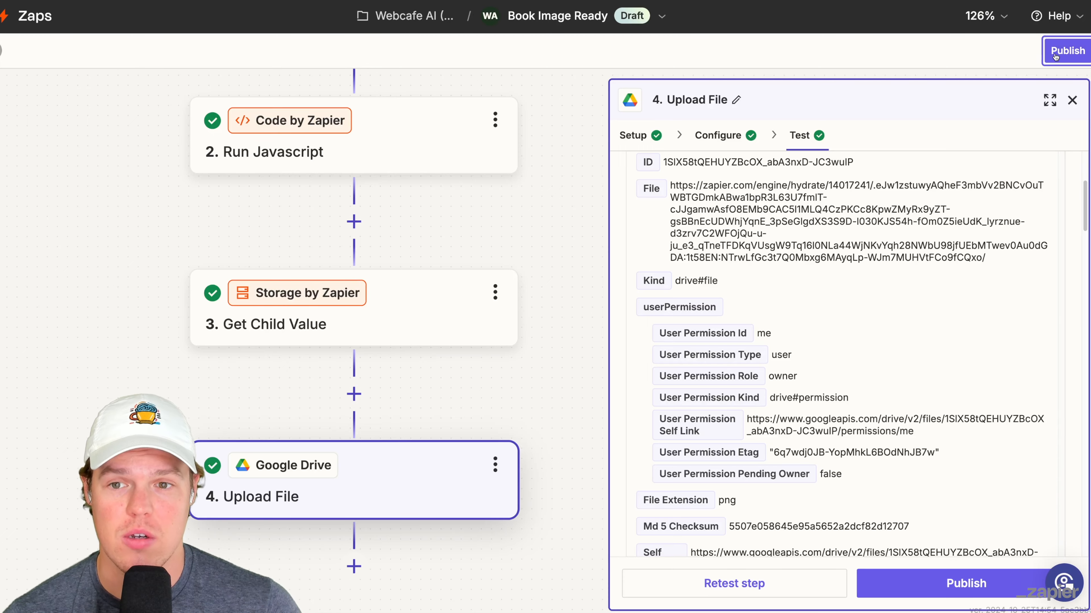
click(1055, 53)
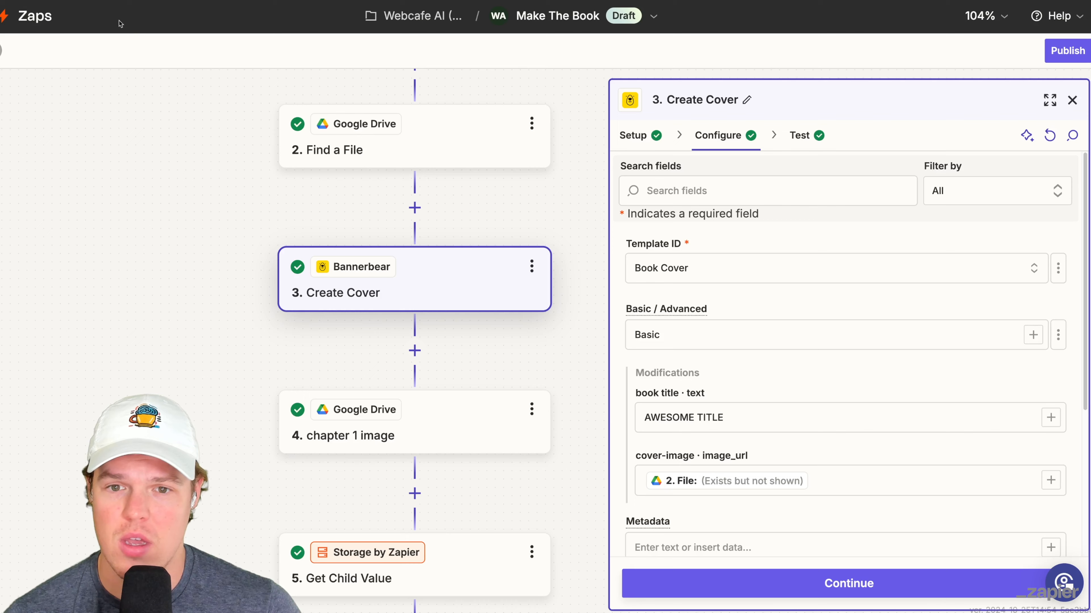
click(1080, 54)
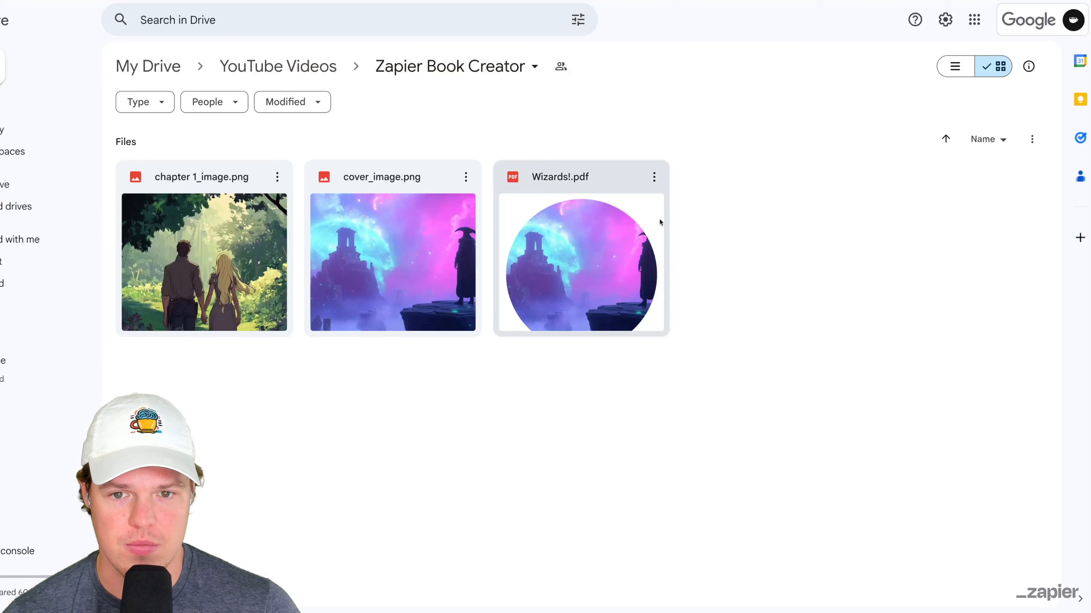
- Move chapter 1_image.png, cover_image.png and Wizards!.pdf from the Zapier Book Creator folder in Google Drive to the trash
drag(775, 294, 291, 275)
right_click(215, 268)
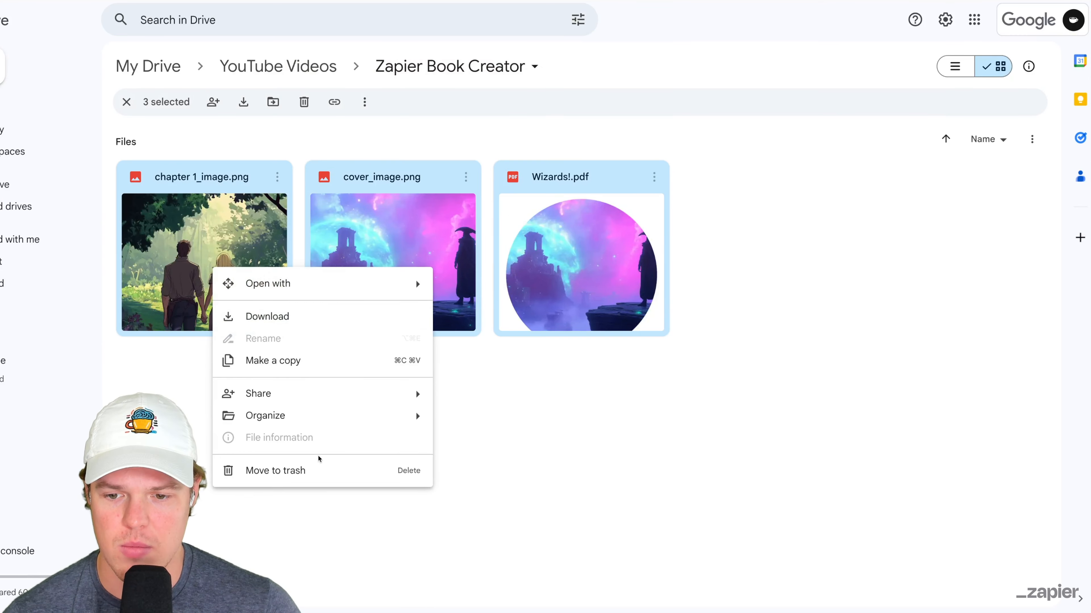
click(320, 470)
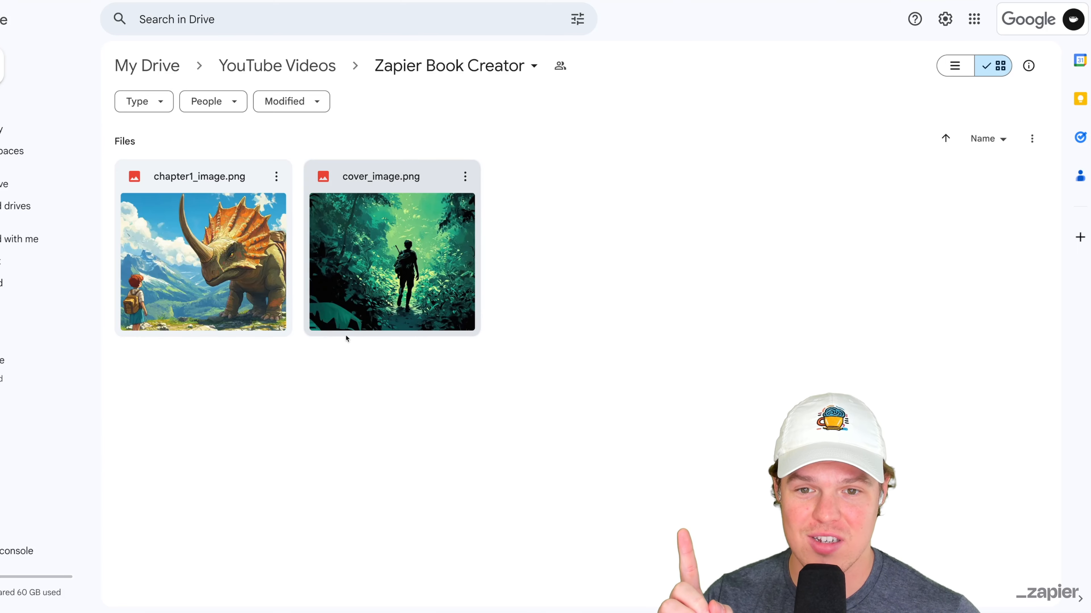
- Preview cover_image.png and chapter1_image.png in the Zapier Book Creator folder, closing each preview
double_click(346, 335)
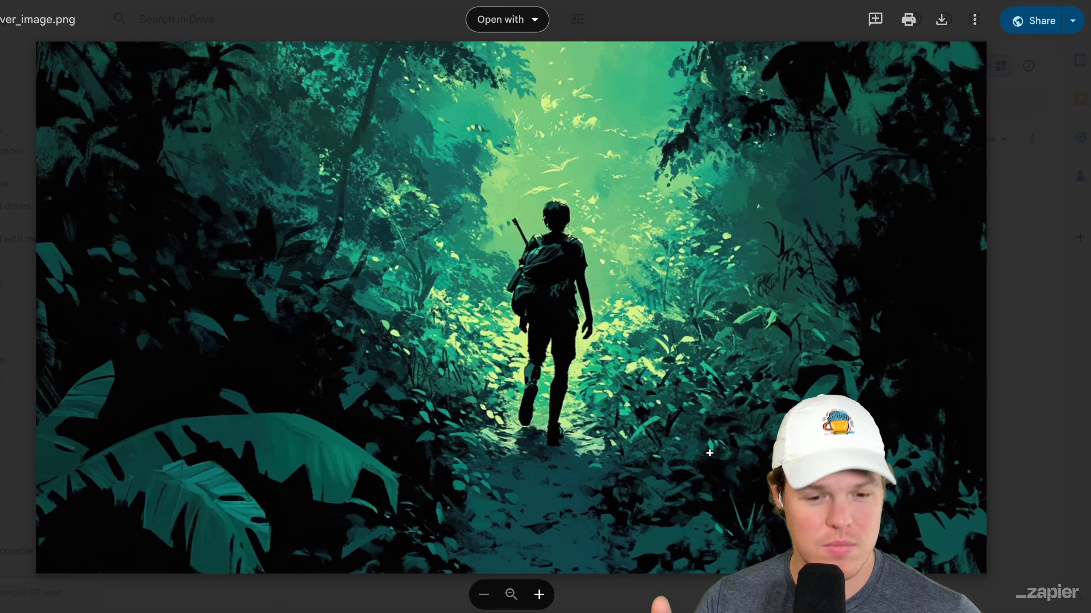
key(Escape)
double_click(256, 247)
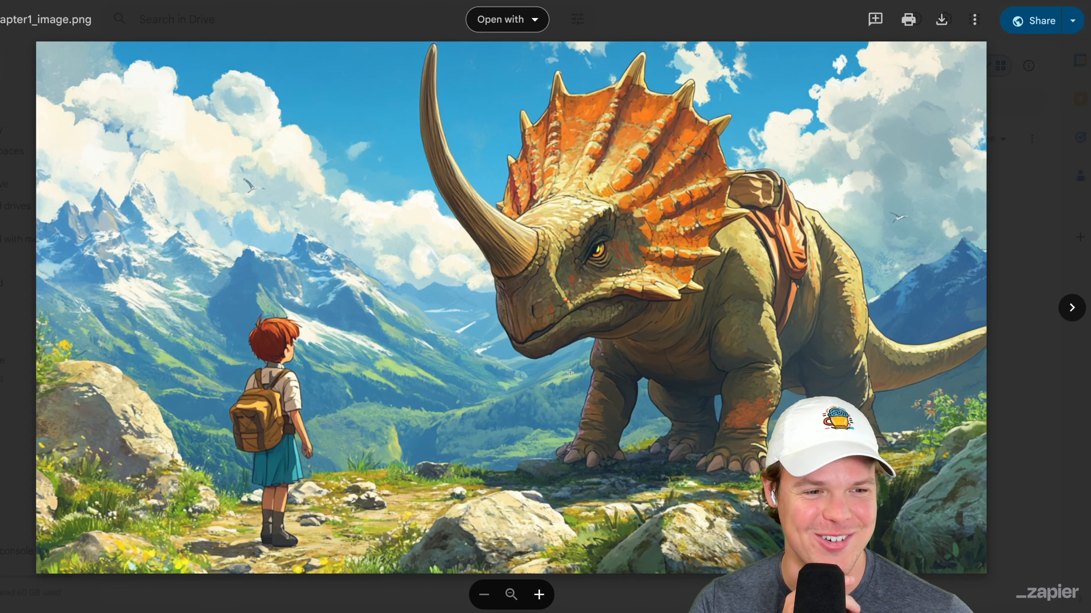
key(Escape)
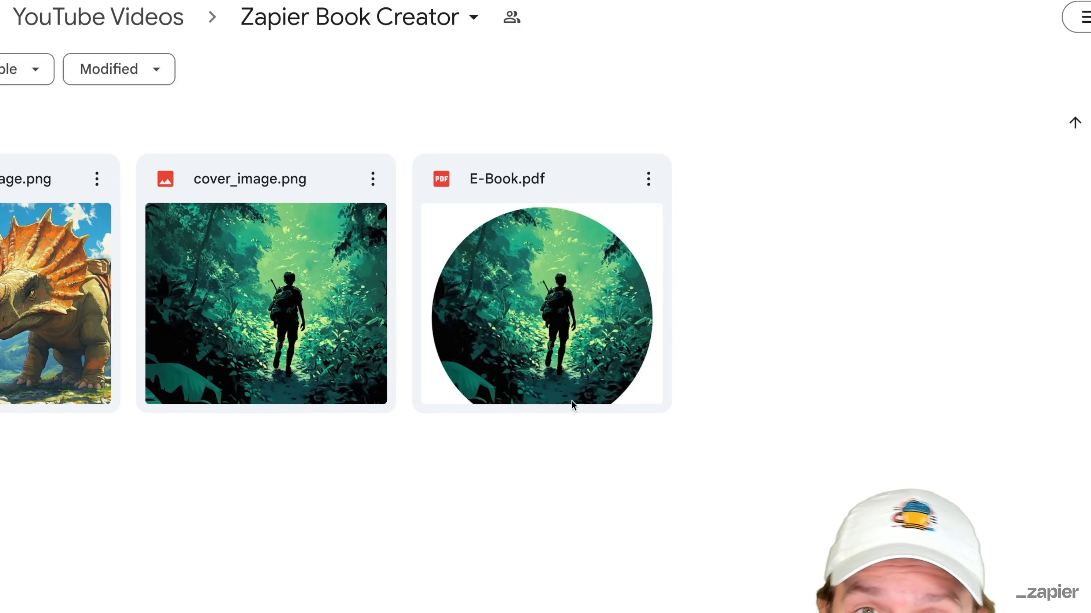
- Open E-Book.pdf from the Zapier Book Creator folder and examine its cover, chapter illustration and chapter text
click(612, 323)
double_click(611, 322)
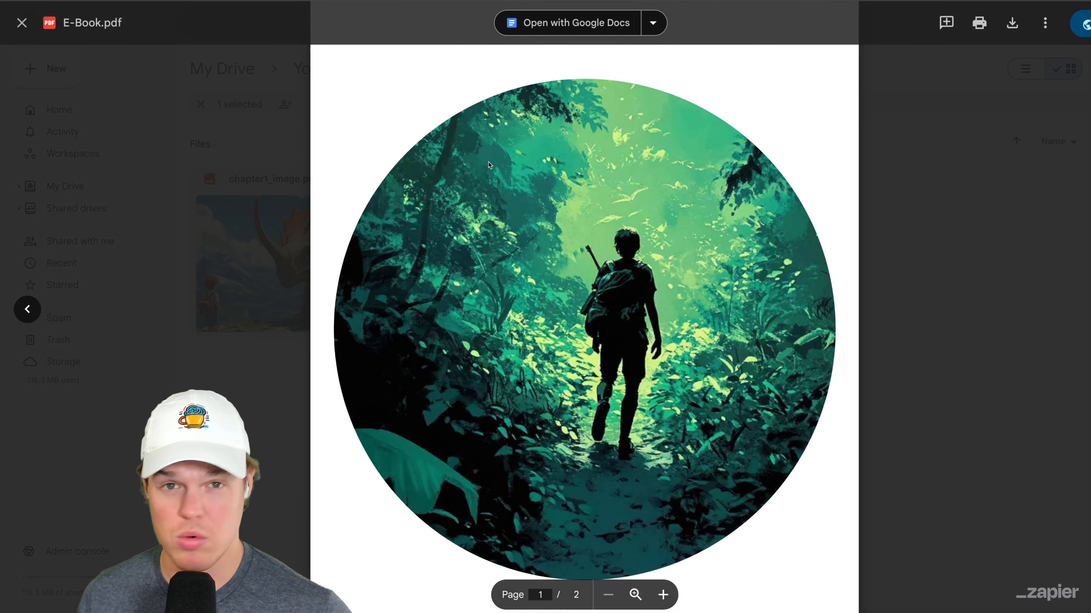
scroll(488, 165, down, 10)
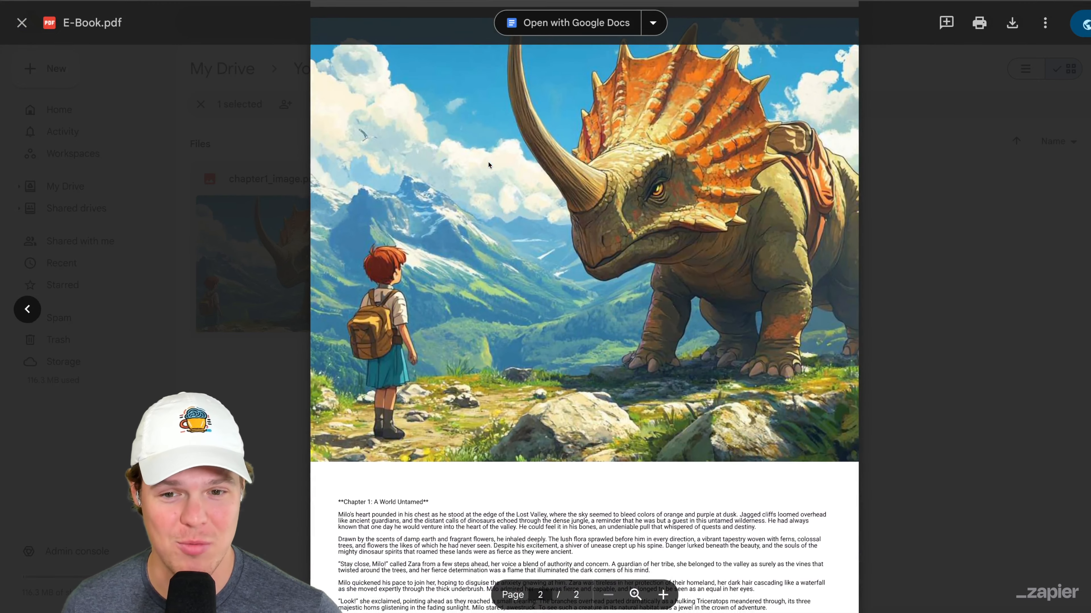
scroll(488, 164, down, 3)
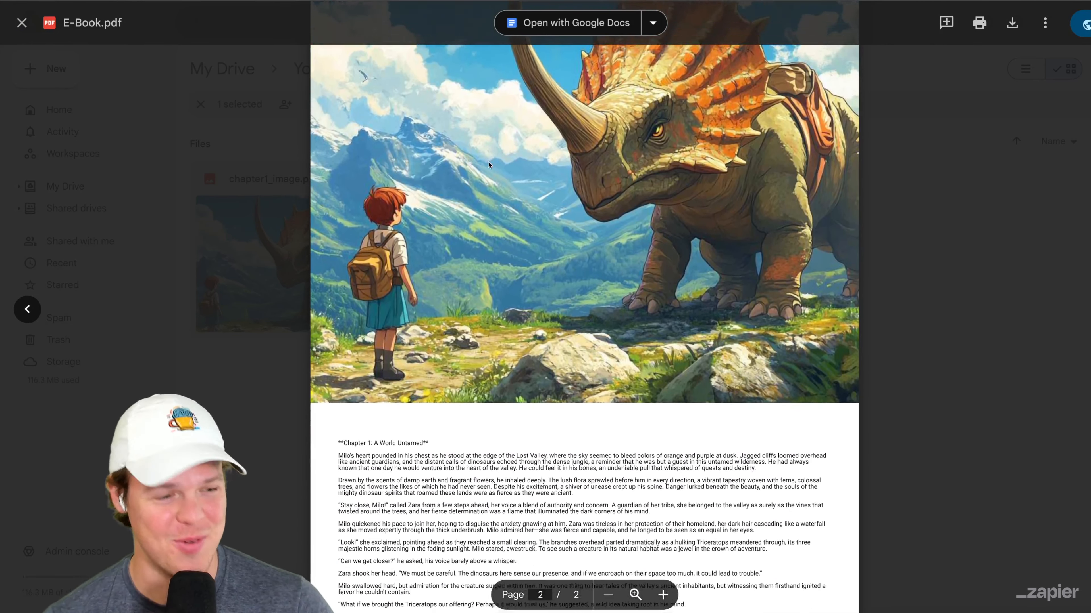
scroll(488, 164, down, 2)
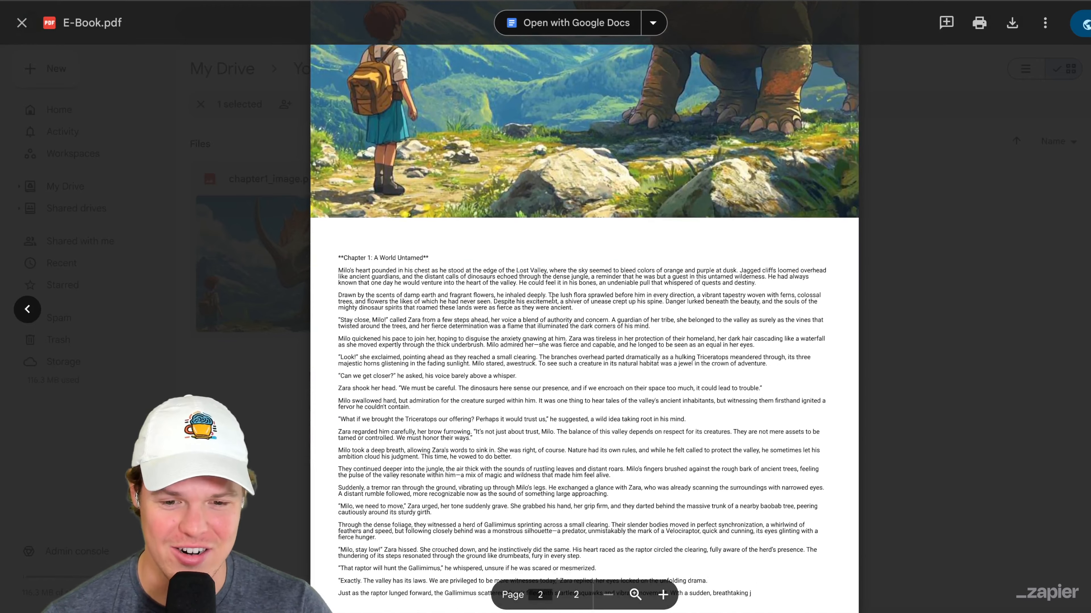
scroll(588, 440, up, 5)
- Switch to Bannerbear and review the Book Cover layout of the E-book template
scroll(577, 298, down, 1)
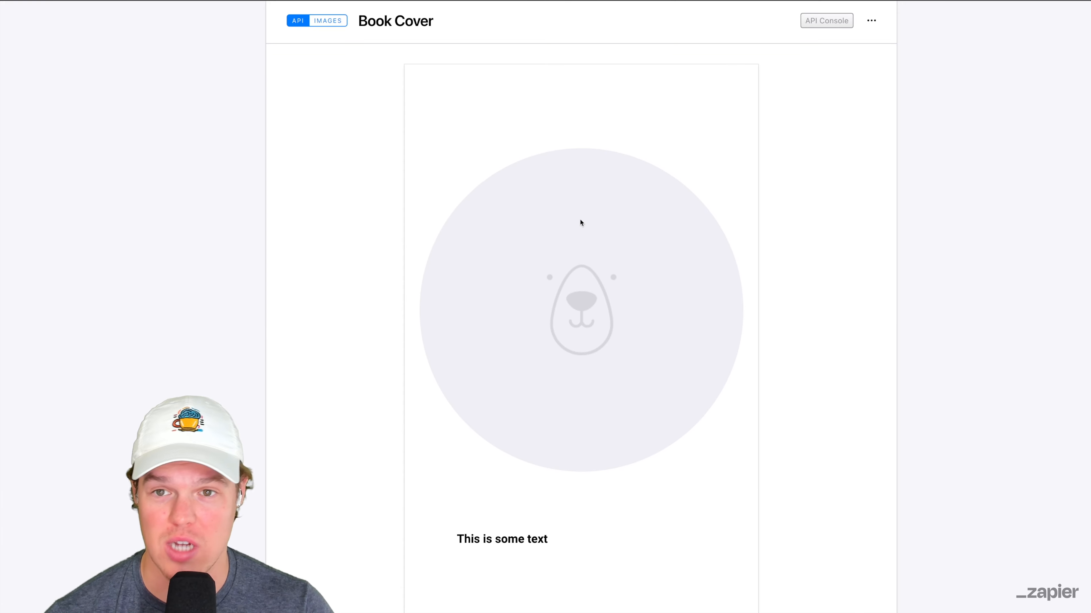
scroll(577, 217, up, 4)
scroll(331, 204, down, 4)
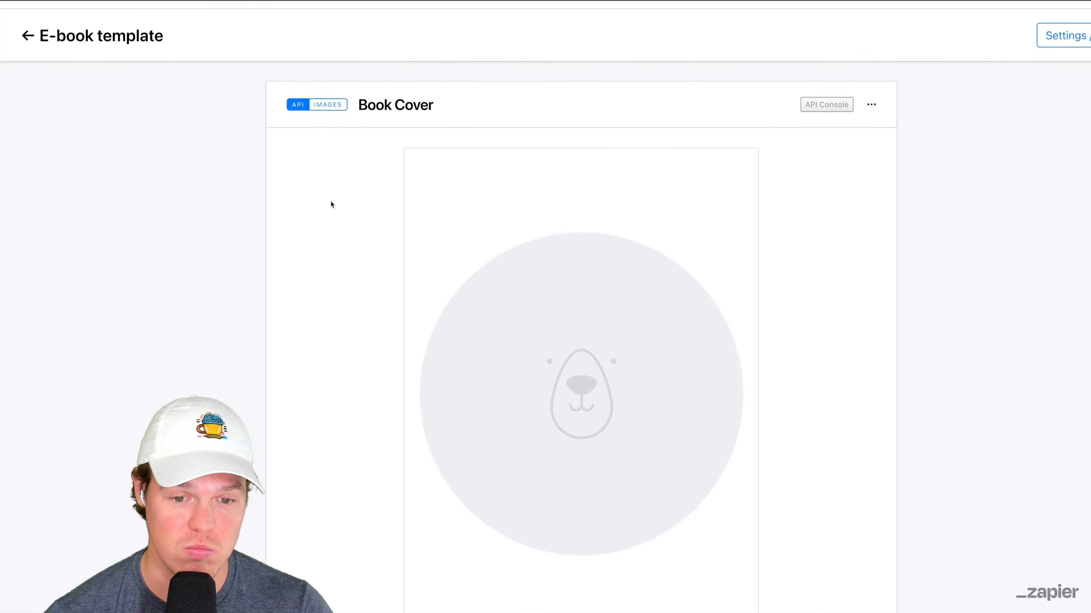